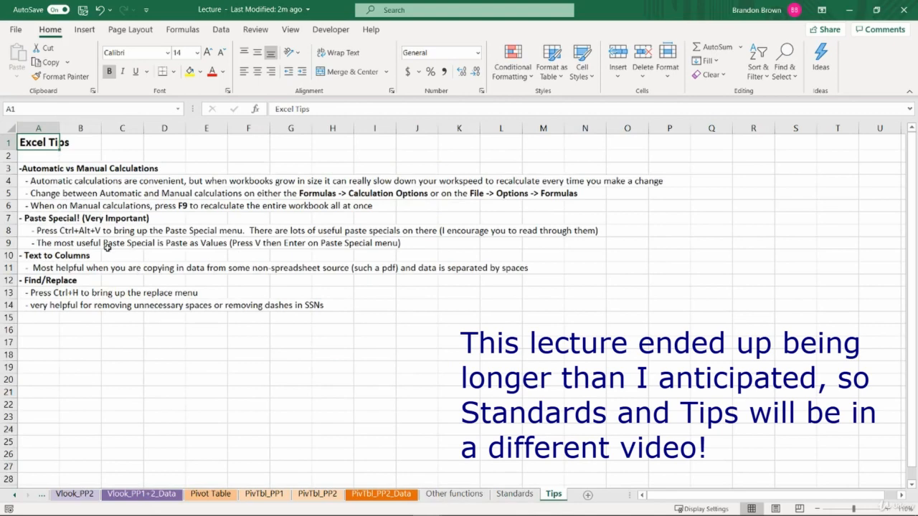
Open the Other functions sheet and look over the functions listed under Calculation Functions and Text Manipulation Functions.
{"action": "left_click", "coordinate": [474, 494]}
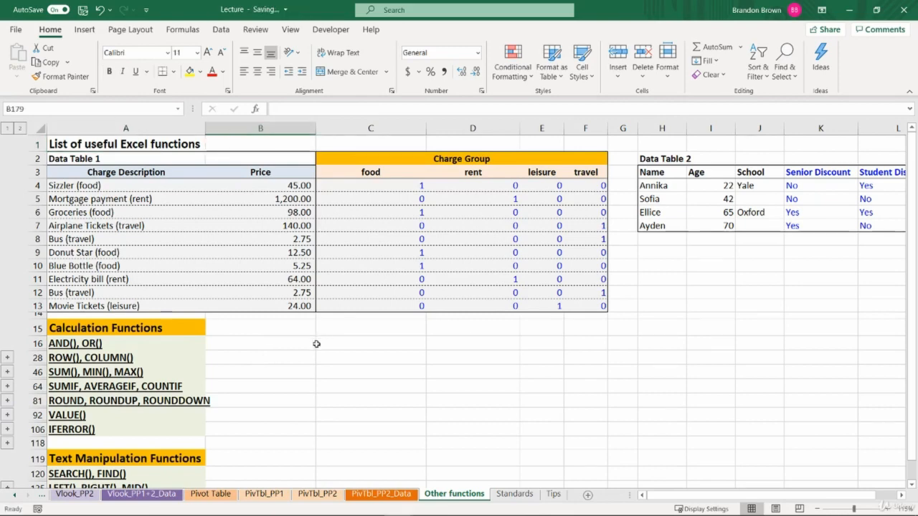
{"action": "scroll", "coordinate": [302, 355], "scroll_direction": "down", "scroll_amount": 3}
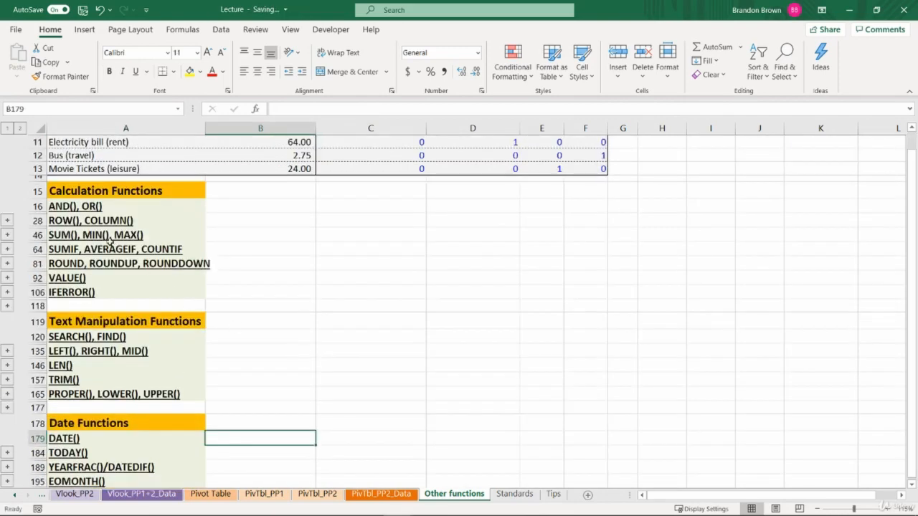
{"action": "left_click", "coordinate": [88, 236]}
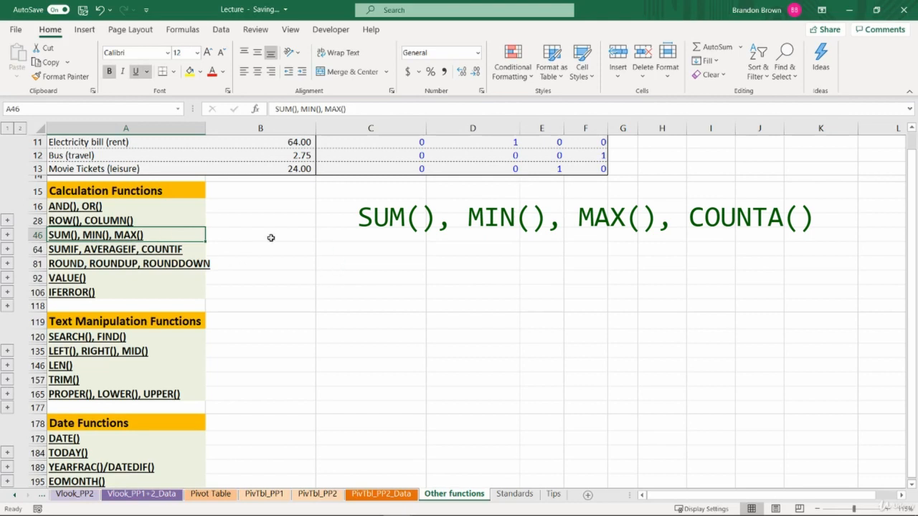
{"action": "left_click", "coordinate": [89, 249]}
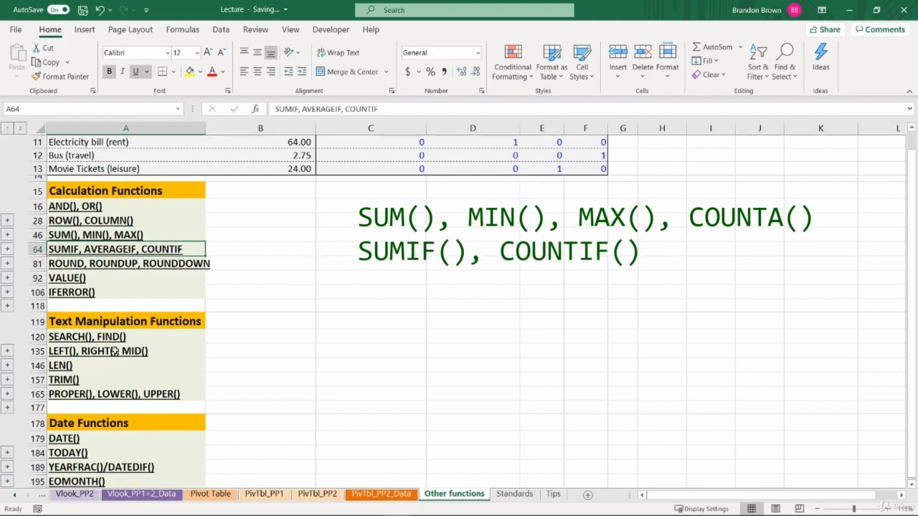
{"action": "left_click", "coordinate": [79, 292]}
{"action": "left_click", "coordinate": [119, 337]}
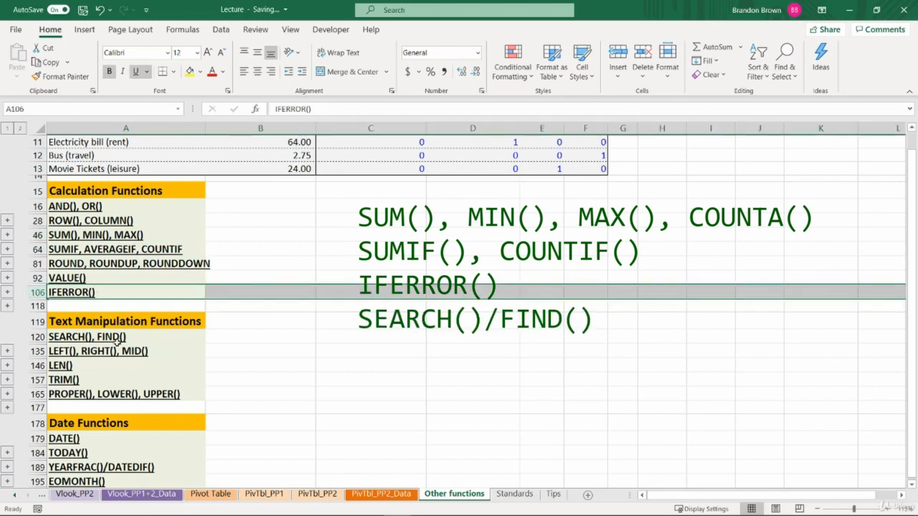
{"action": "left_click", "coordinate": [86, 378]}
{"action": "left_click", "coordinate": [105, 350]}
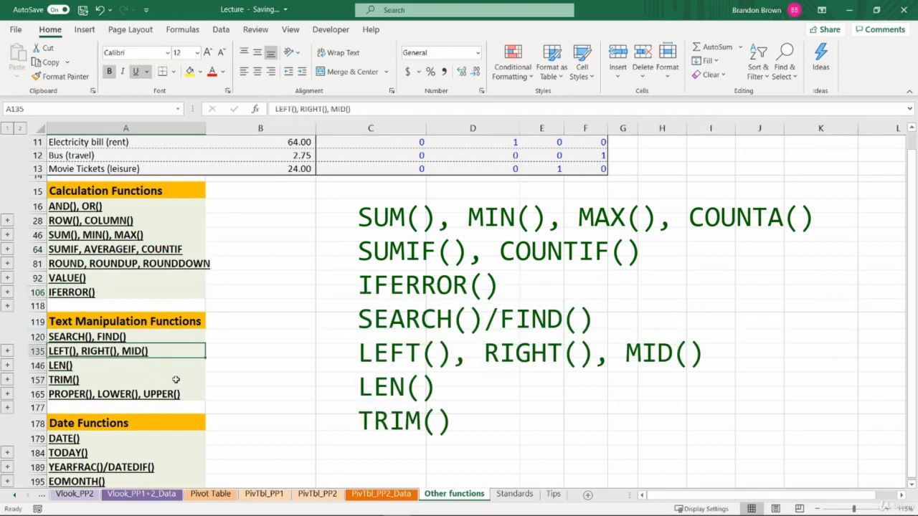
{"action": "left_click_drag", "start_coordinate": [99, 337], "coordinate": [100, 379]}
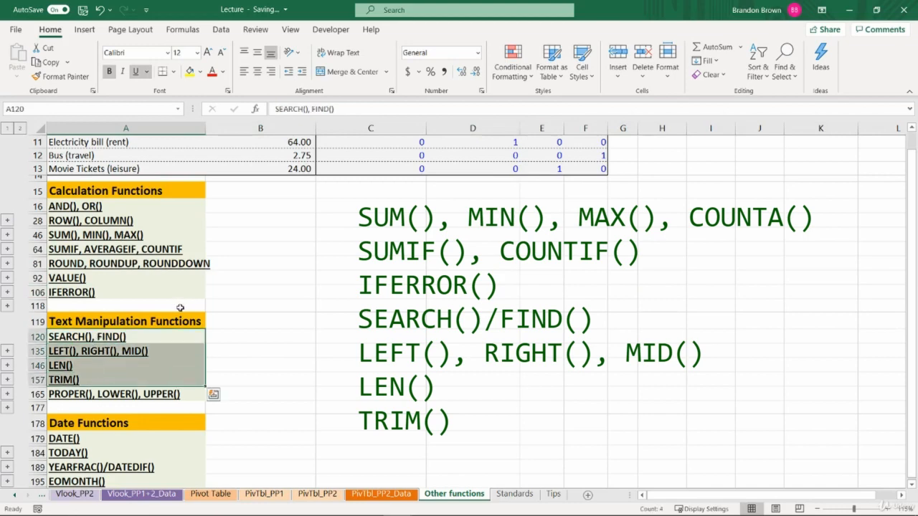
{"action": "key", "text": "shift+space"}
{"action": "left_click", "coordinate": [259, 294]}
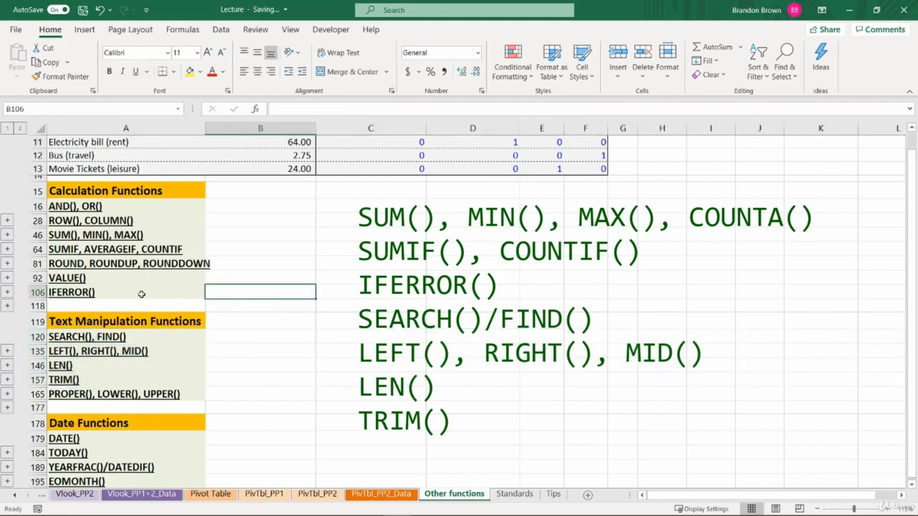
Expand the grouped rows of the AND(), OR() section under Calculation Functions.
{"action": "scroll", "coordinate": [223, 302], "scroll_direction": "up", "scroll_amount": 4}
{"action": "key", "text": "ctrl+Home"}
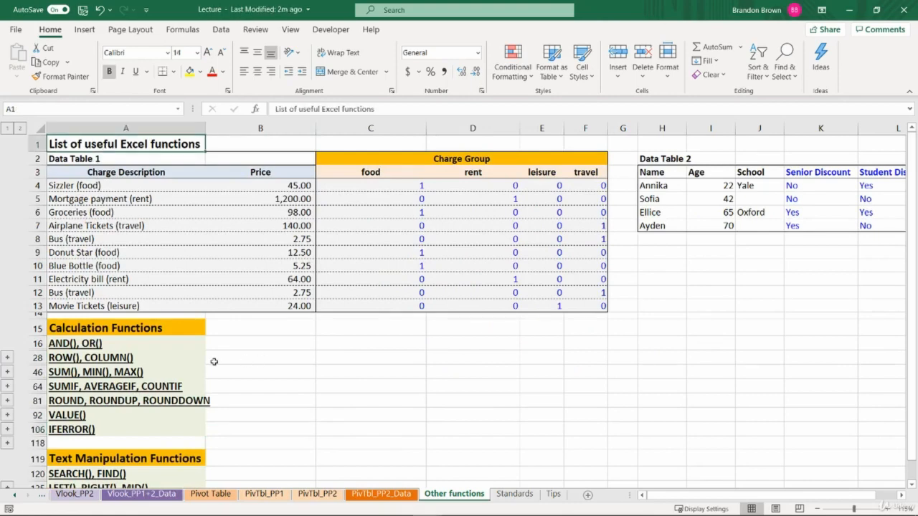
{"action": "left_click", "coordinate": [7, 357]}
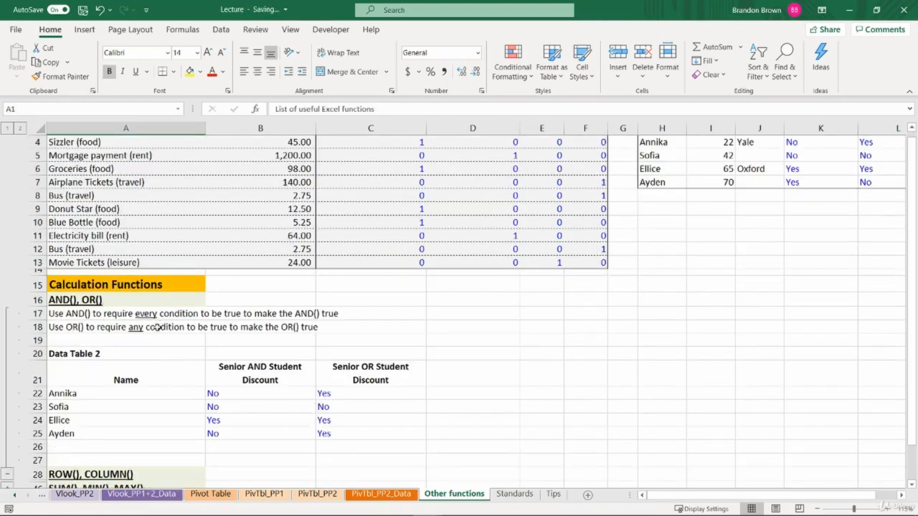
{"action": "scroll", "coordinate": [156, 327], "scroll_direction": "up", "scroll_amount": 1}
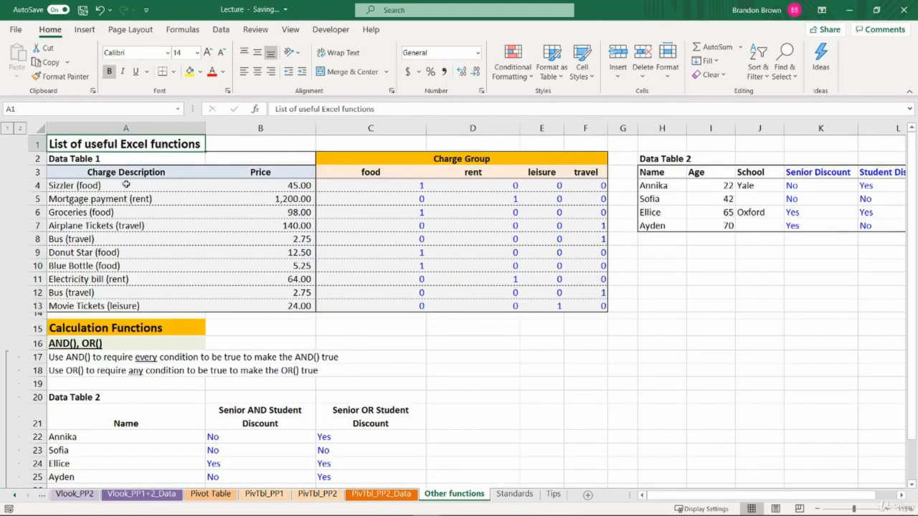
Examine Data Table 1's charge descriptions, prices and charge groups, and locate Data Table 2 beside it.
{"action": "left_click", "coordinate": [99, 158]}
{"action": "key", "text": "ctrl+a"}
{"action": "left_click", "coordinate": [561, 305]}
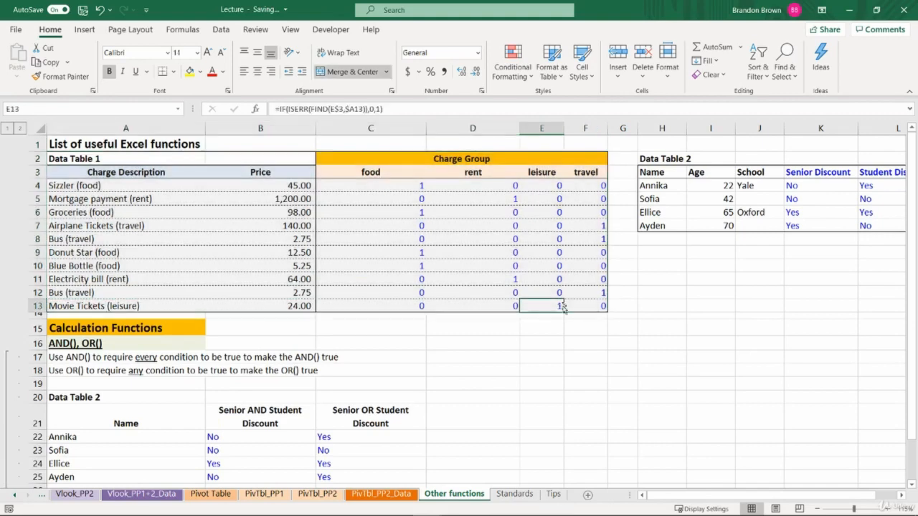
{"action": "left_click", "coordinate": [663, 172]}
{"action": "key", "text": "ctrl+a"}
{"action": "left_click", "coordinate": [819, 224]}
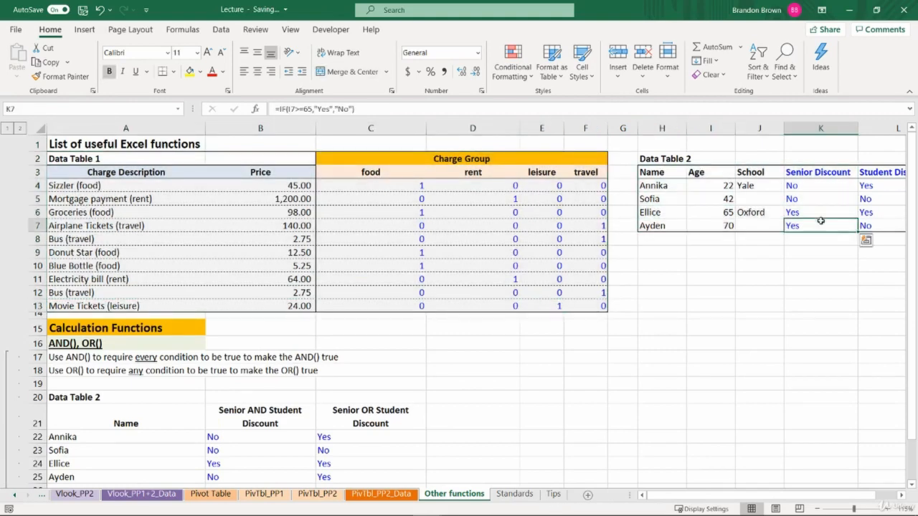
{"action": "left_click", "coordinate": [132, 171]}
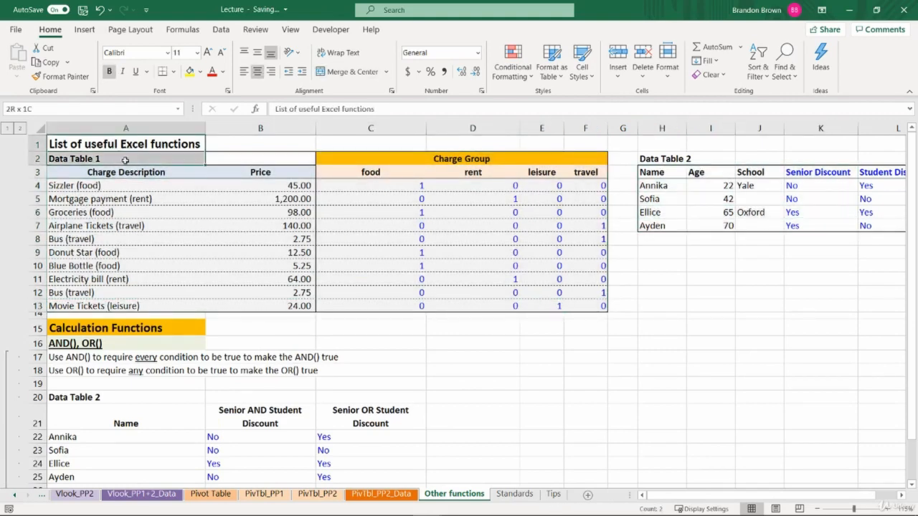
{"action": "left_click", "coordinate": [165, 185]}
{"action": "left_click_drag", "start_coordinate": [144, 186], "coordinate": [590, 307]}
{"action": "left_click", "coordinate": [590, 307]}
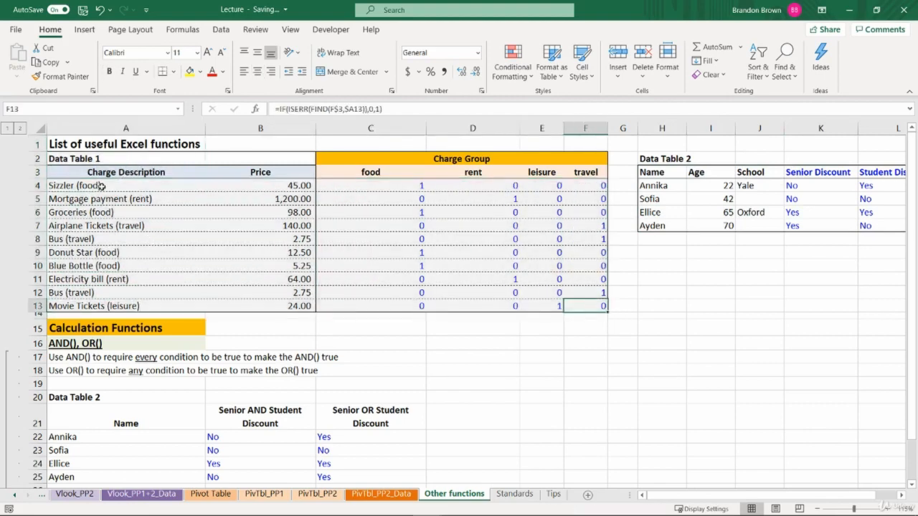
{"action": "left_click_drag", "start_coordinate": [103, 185], "coordinate": [107, 307]}
Review the name, age, school, Senior Discount and Student Discount columns of Data Table 2.
{"action": "left_click_drag", "start_coordinate": [663, 187], "coordinate": [769, 222]}
{"action": "left_click", "coordinate": [730, 210]}
{"action": "left_click", "coordinate": [826, 180]}
{"action": "left_click", "coordinate": [864, 173]}
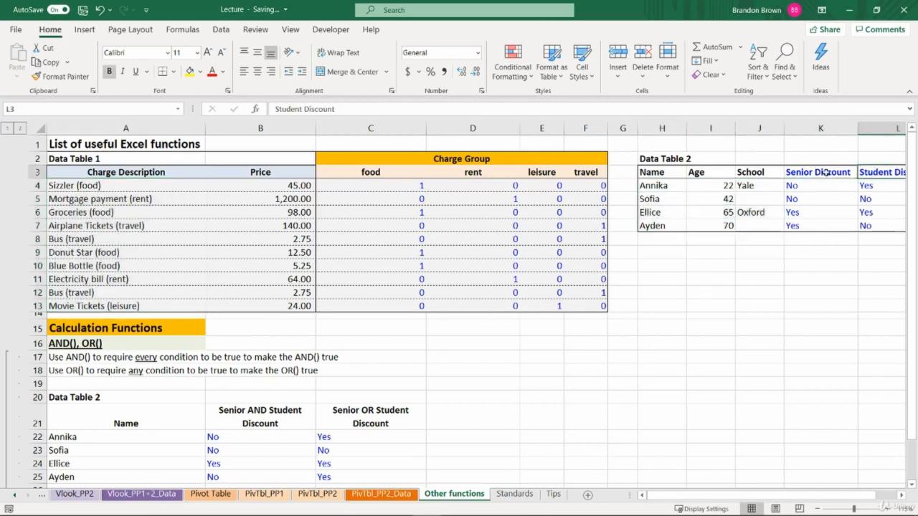
{"action": "left_click_drag", "start_coordinate": [743, 186], "coordinate": [782, 228]}
{"action": "left_click", "coordinate": [221, 307]}
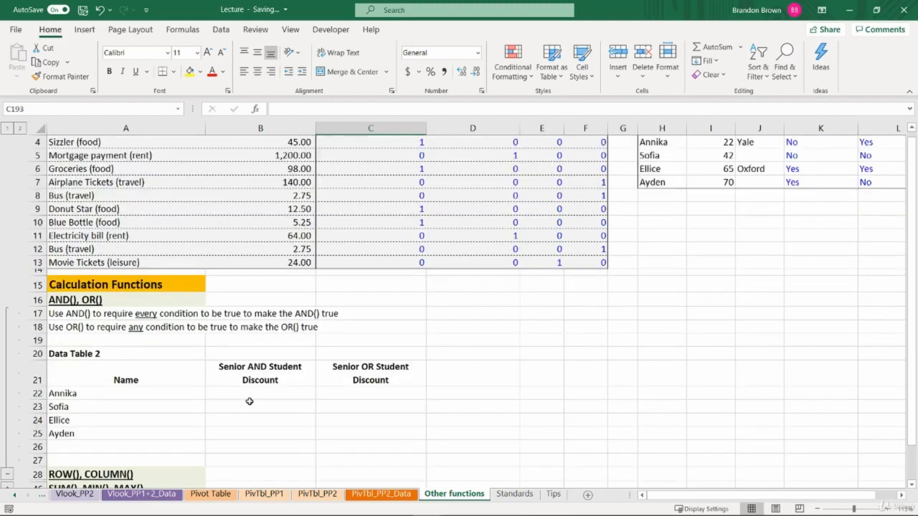
Compare the names in the AND(), OR() example with Data Table 2 and review its Senior AND Student and Senior OR Student Discount columns.
{"action": "left_click", "coordinate": [257, 394]}
{"action": "left_click_drag", "start_coordinate": [109, 364], "coordinate": [127, 438]}
{"action": "left_click", "coordinate": [127, 438]}
{"action": "scroll", "coordinate": [744, 249], "scroll_direction": "up", "scroll_amount": 1}
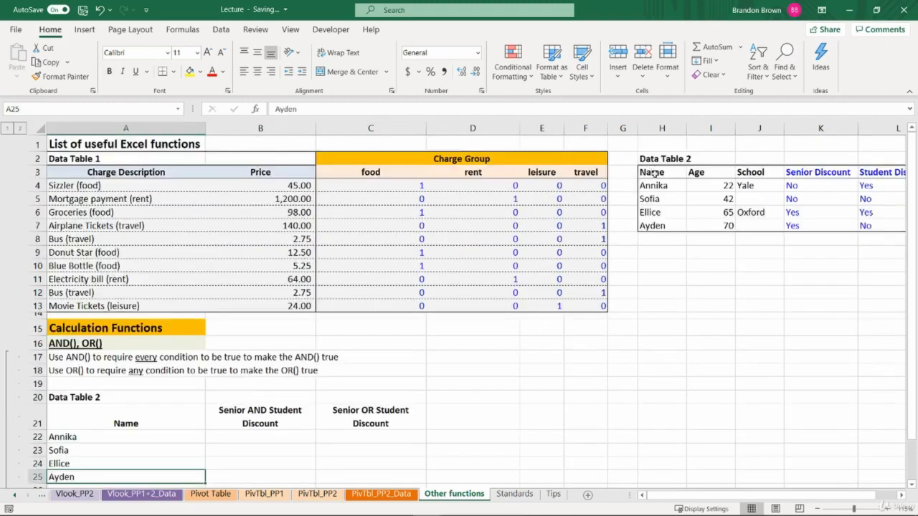
{"action": "left_click_drag", "start_coordinate": [655, 175], "coordinate": [740, 243]}
{"action": "scroll", "coordinate": [505, 349], "scroll_direction": "down", "scroll_amount": 2}
{"action": "left_click", "coordinate": [282, 353]}
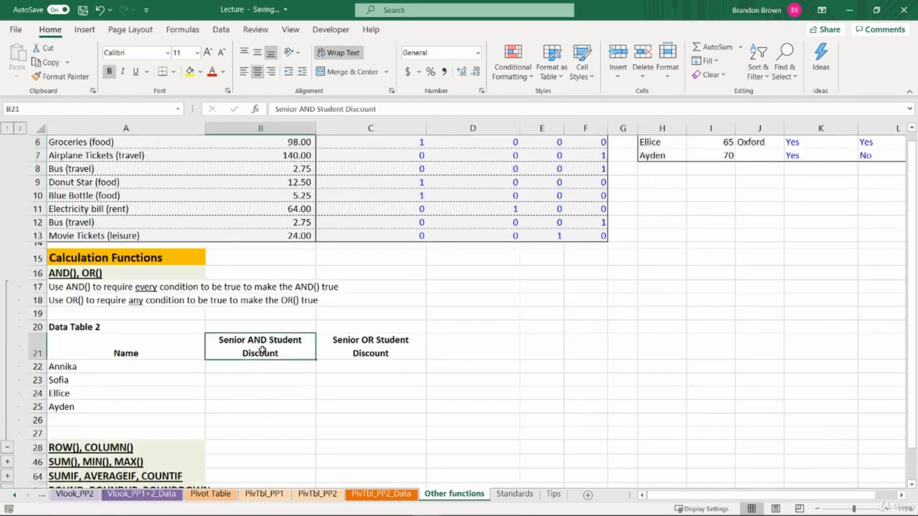
{"action": "left_click_drag", "start_coordinate": [239, 346], "coordinate": [262, 421]}
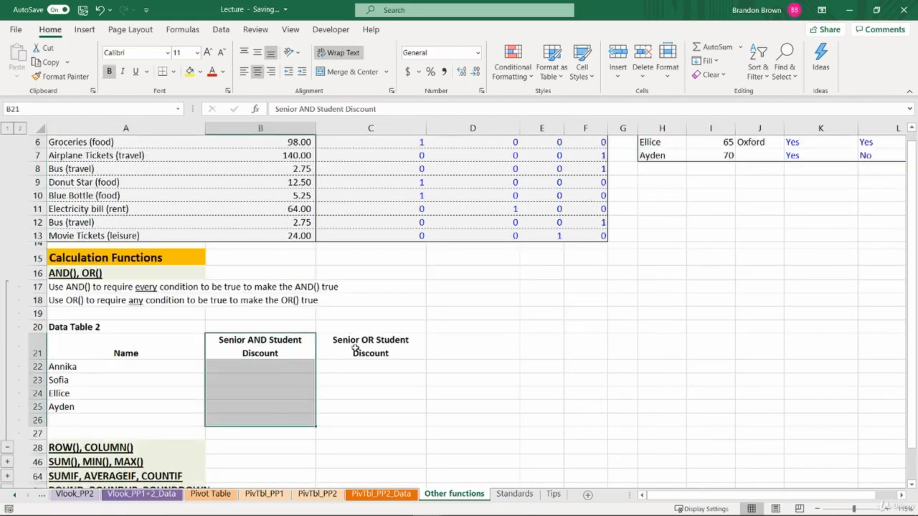
{"action": "left_click_drag", "start_coordinate": [354, 349], "coordinate": [365, 424]}
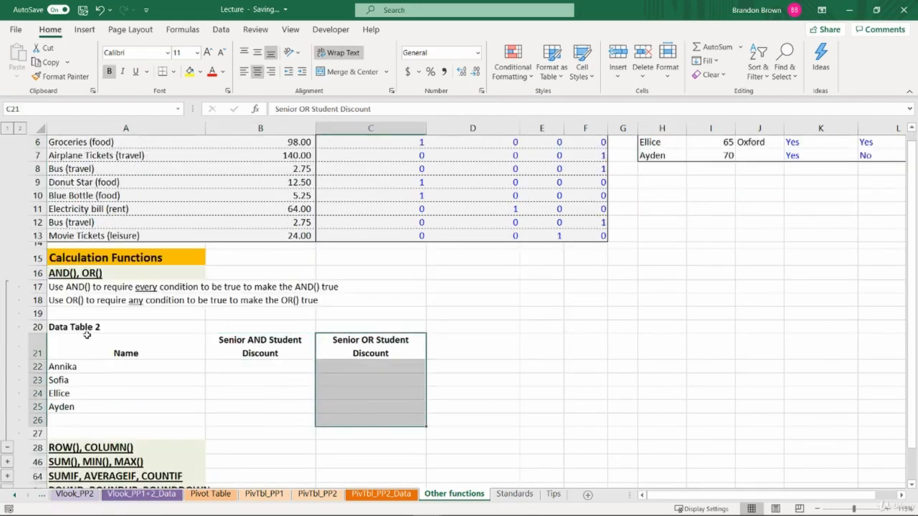
{"action": "left_click", "coordinate": [290, 367]}
{"action": "left_click", "coordinate": [221, 337]}
{"action": "left_click", "coordinate": [380, 349]}
Enter =IF(AND(K4="Yes",L4="Yes"),1,0) in B22 under Senior AND Student Discount.
{"action": "left_click", "coordinate": [274, 366]}
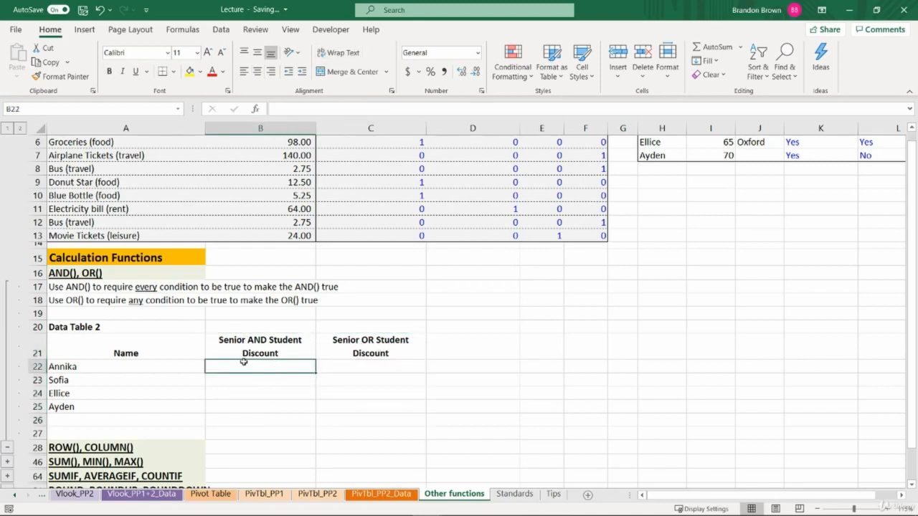
{"action": "type", "text": "=IF("}
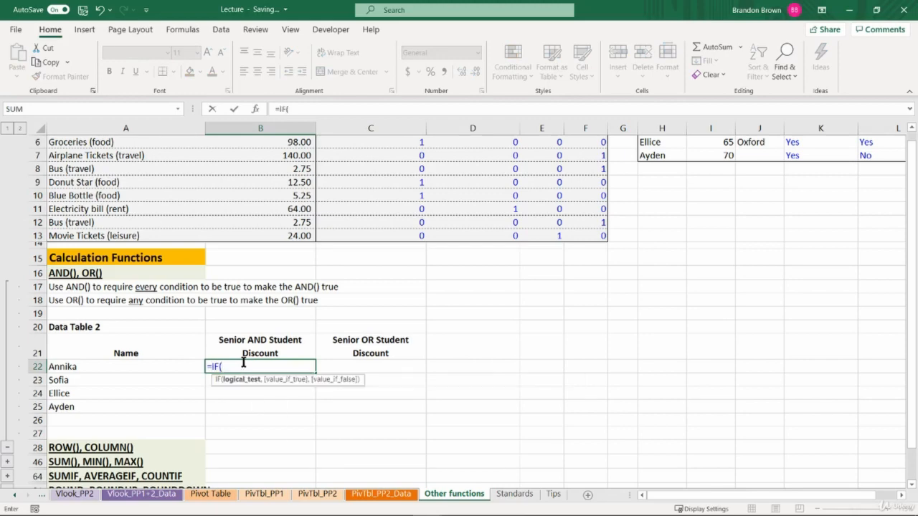
{"action": "type", "text": "and"}
{"action": "key", "text": "Tab"}
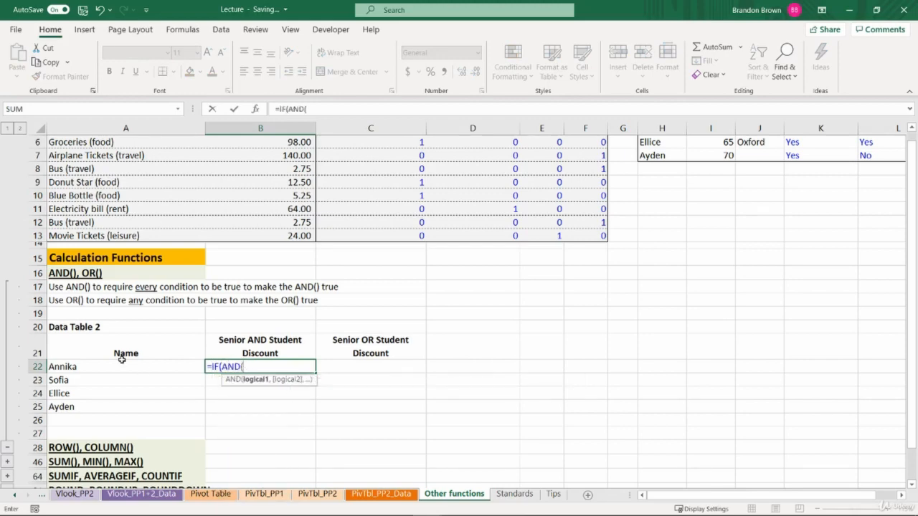
{"action": "scroll", "coordinate": [437, 373], "scroll_direction": "up", "scroll_amount": 2}
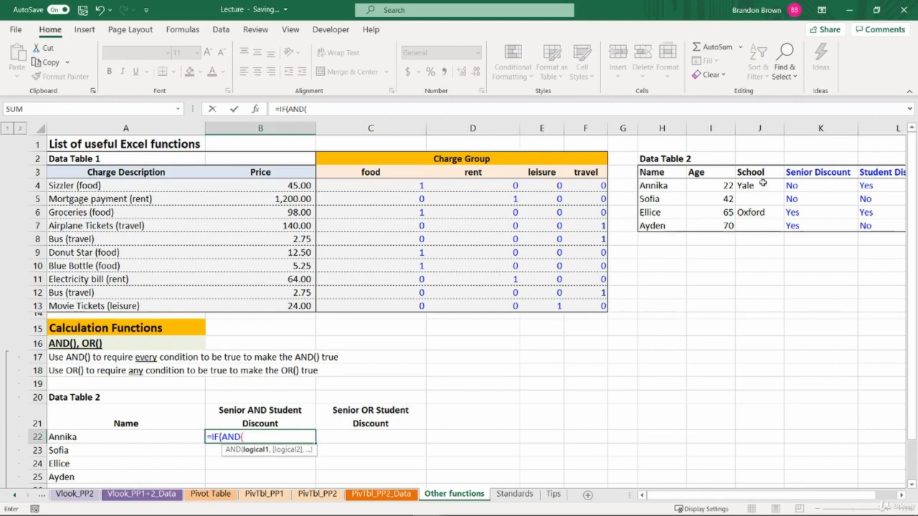
{"action": "left_click", "coordinate": [796, 190]}
{"action": "type", "text": "="}
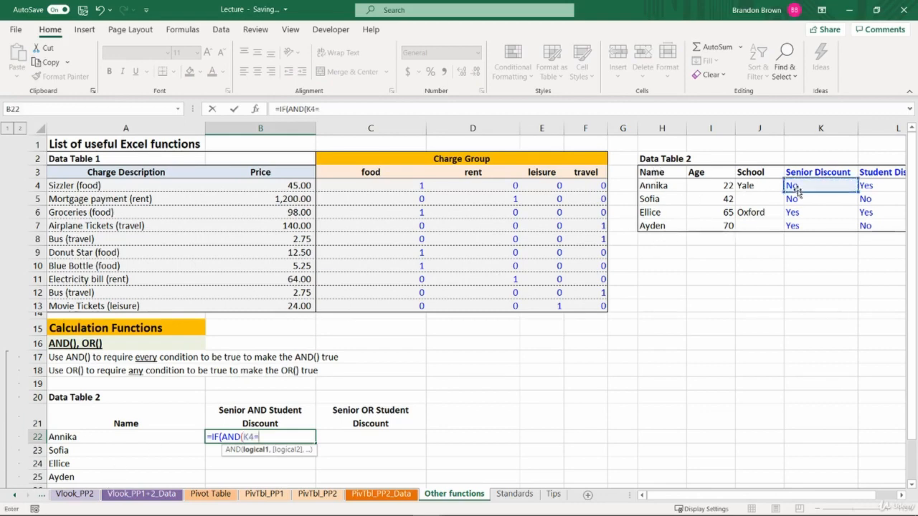
{"action": "type", "text": "\"Yes\","}
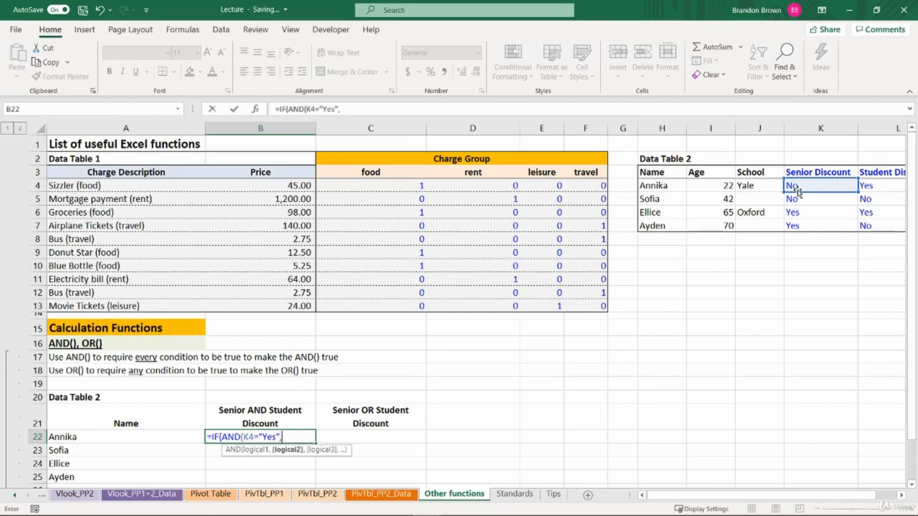
{"action": "left_click", "coordinate": [872, 185]}
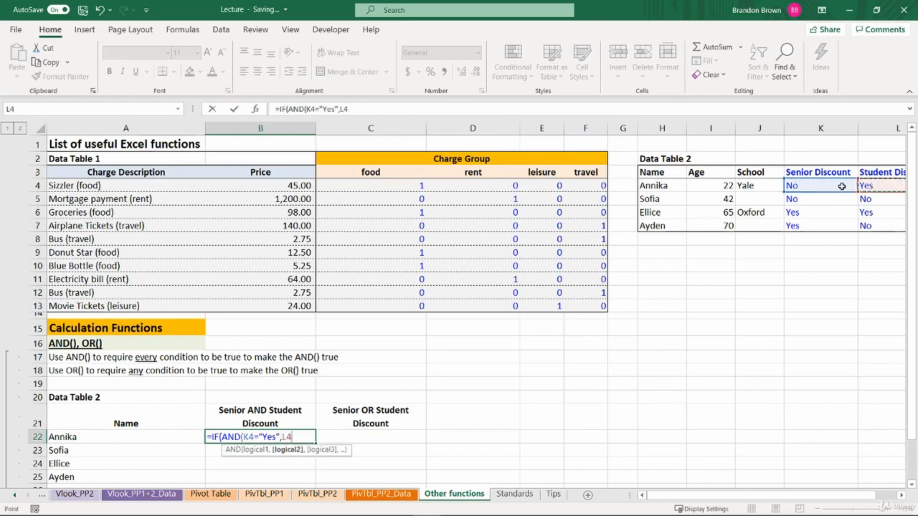
{"action": "type", "text": "=\"Yes\""}
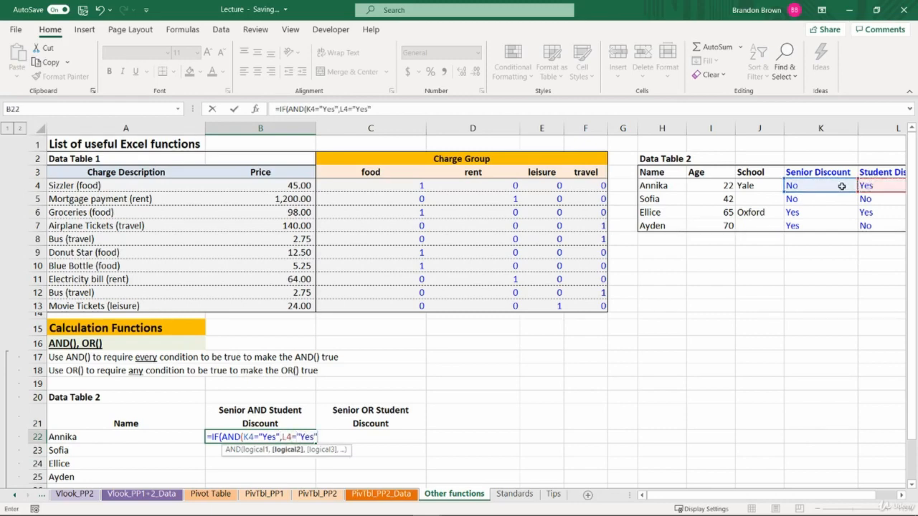
{"action": "type", "text": "),1,"}
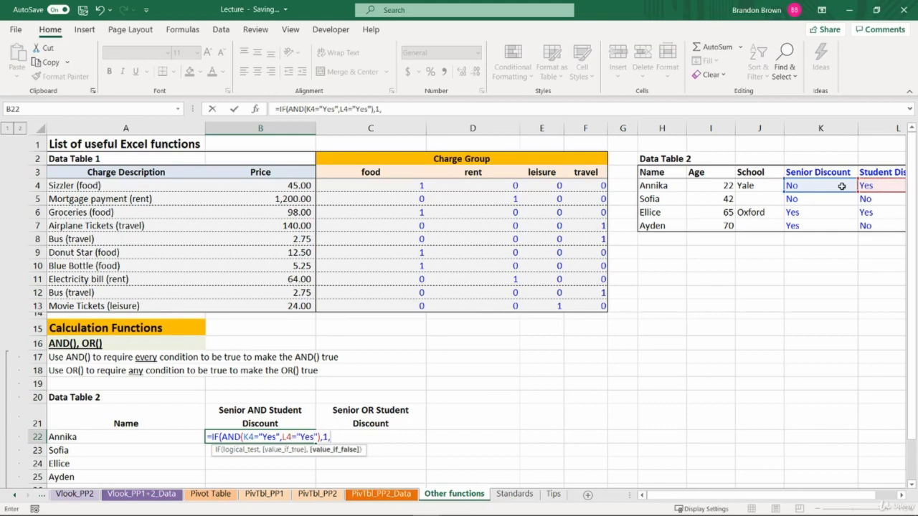
{"action": "type", "text": "0)"}
{"action": "key", "text": "Return"}
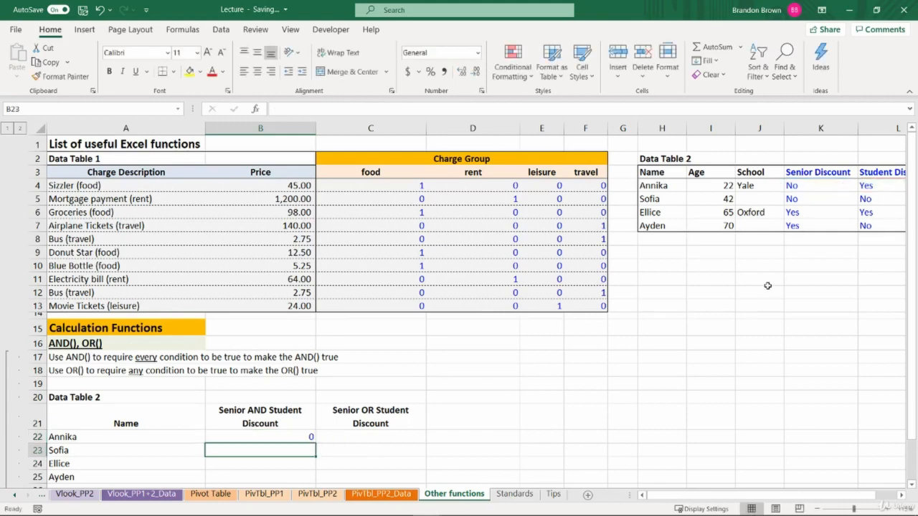
Fill the Senior AND Student Discount formula from B22 down through B25.
{"action": "scroll", "coordinate": [705, 285], "scroll_direction": "down", "scroll_amount": 2}
{"action": "left_click_drag", "start_coordinate": [264, 369], "coordinate": [260, 400]}
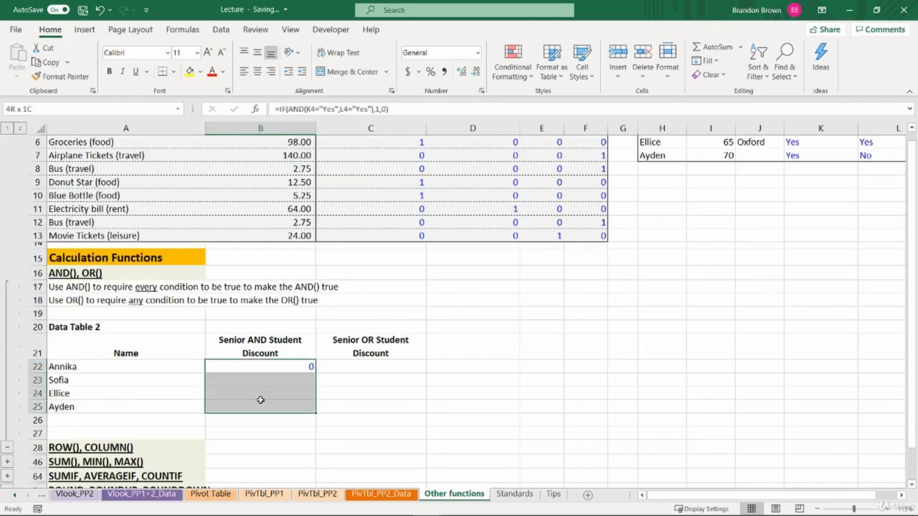
{"action": "left_click", "coordinate": [270, 395]}
Check the result in row 24 against the Senior Discount and Student Discount values in row 6 of Data Table 2.
{"action": "left_click", "coordinate": [39, 394]}
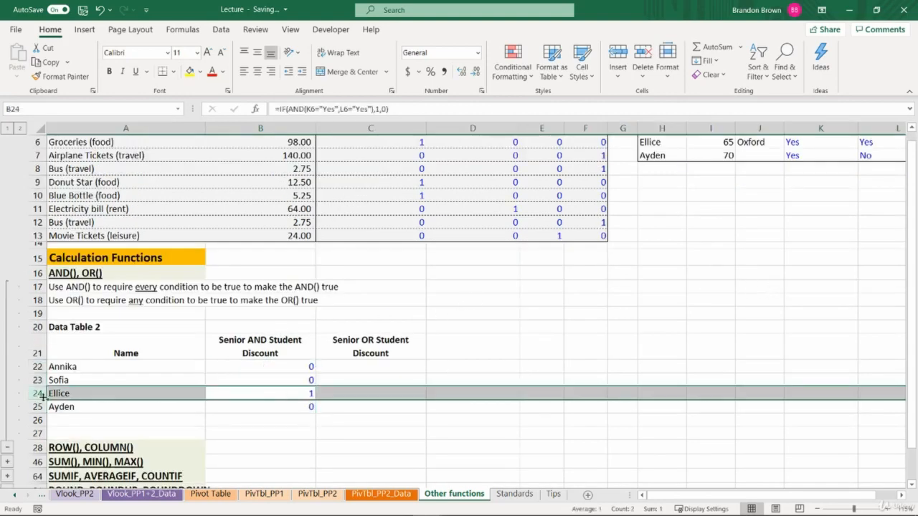
{"action": "left_click", "coordinate": [252, 391]}
{"action": "scroll", "coordinate": [795, 243], "scroll_direction": "up", "scroll_amount": 2}
{"action": "left_click", "coordinate": [825, 213]}
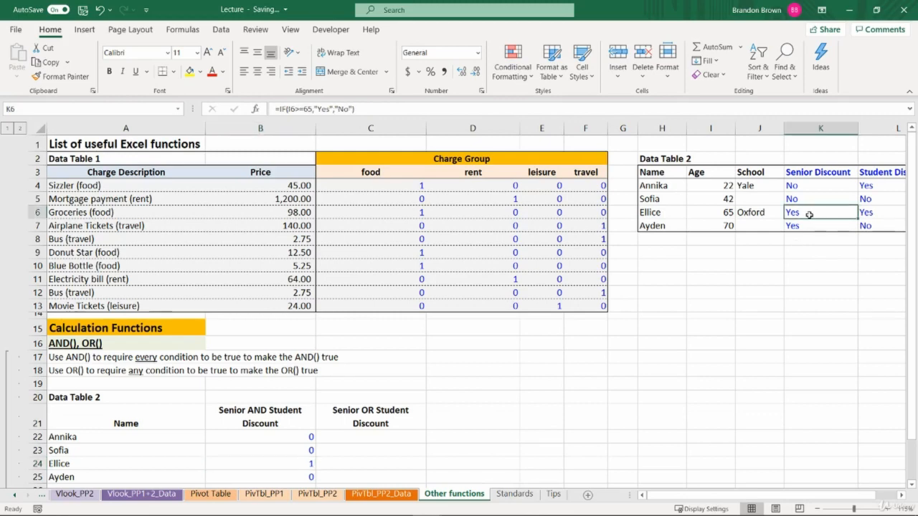
{"action": "key", "text": "shift+space"}
{"action": "left_click", "coordinate": [888, 213]}
{"action": "key", "text": "shift+space"}
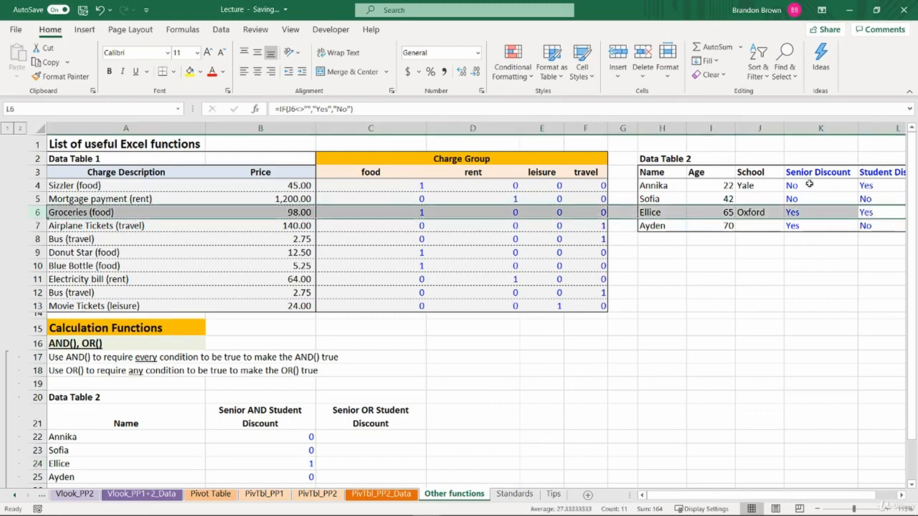
Copy the formula text from B22 into C22 under Senior OR Student Discount, keeping its cell references.
{"action": "left_click", "coordinate": [690, 218]}
{"action": "mouse_move", "coordinate": [865, 187]}
{"action": "left_mouse_down"}
{"action": "mouse_move", "coordinate": [682, 186]}
{"action": "mouse_move", "coordinate": [863, 185]}
{"action": "left_mouse_up"}
{"action": "scroll", "coordinate": [583, 309], "scroll_direction": "down", "scroll_amount": 3}
{"action": "left_click", "coordinate": [292, 289]}
{"action": "left_click", "coordinate": [297, 298]}
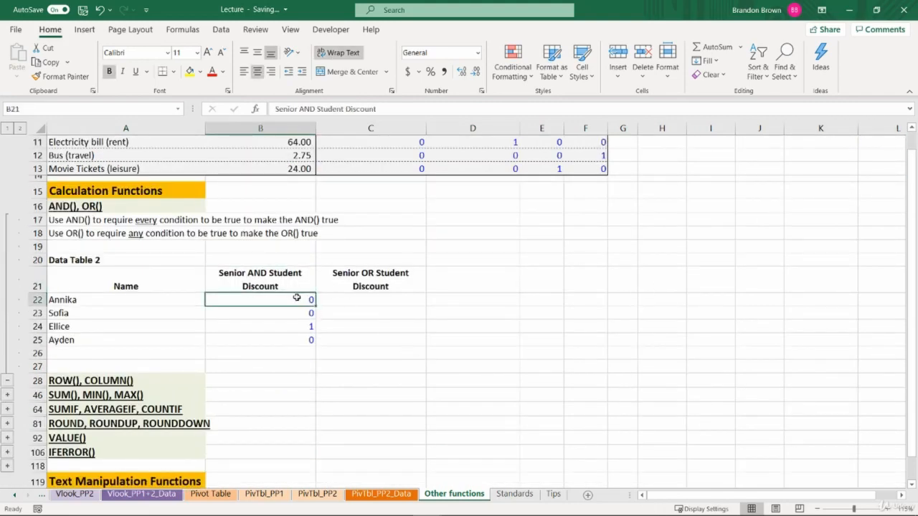
{"action": "key", "text": "F2"}
{"action": "key", "text": "shift+Home"}
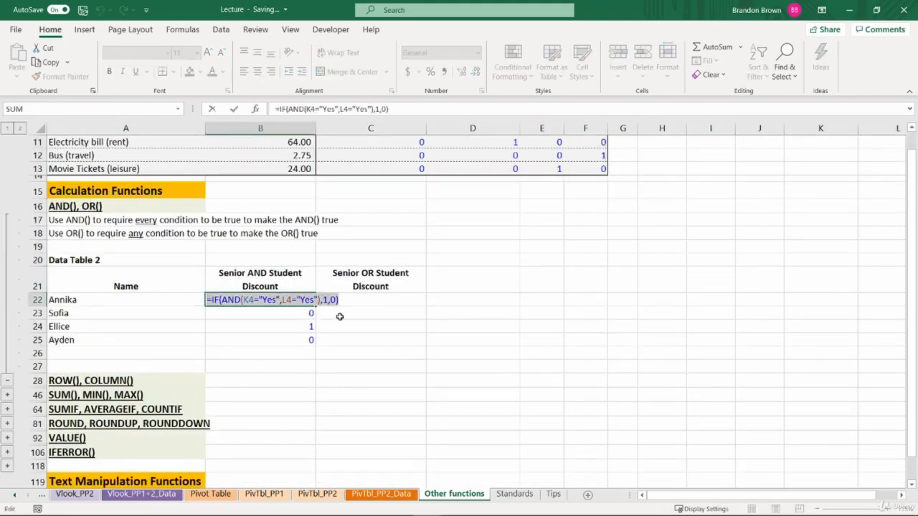
{"action": "key", "text": "ctrl+c"}
{"action": "key", "text": "Tab"}
{"action": "key", "text": "ctrl+v"}
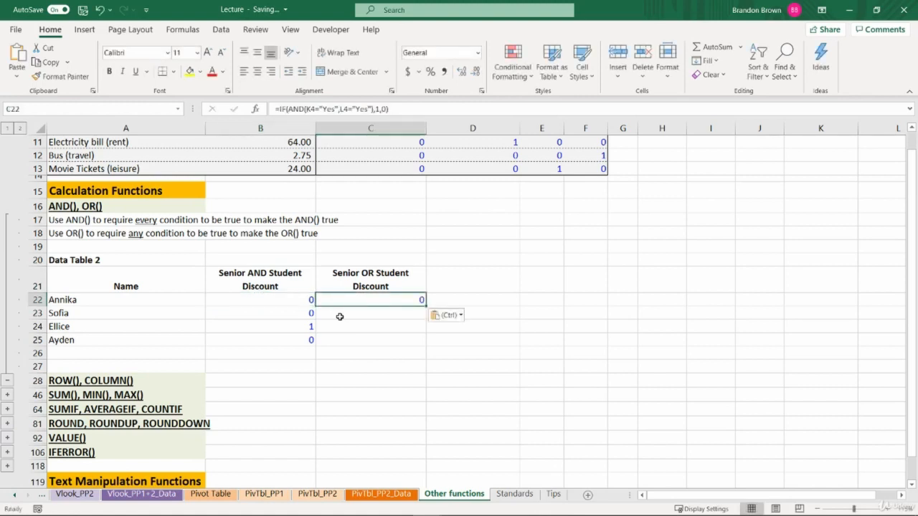
Replace AND with OR in C22 so the formula reads =IF(OR(K4="Yes",L4="Yes"),1,0).
{"action": "key", "text": "F2"}
{"action": "double_click", "coordinate": [338, 300]}
{"action": "type", "text": "OR"}
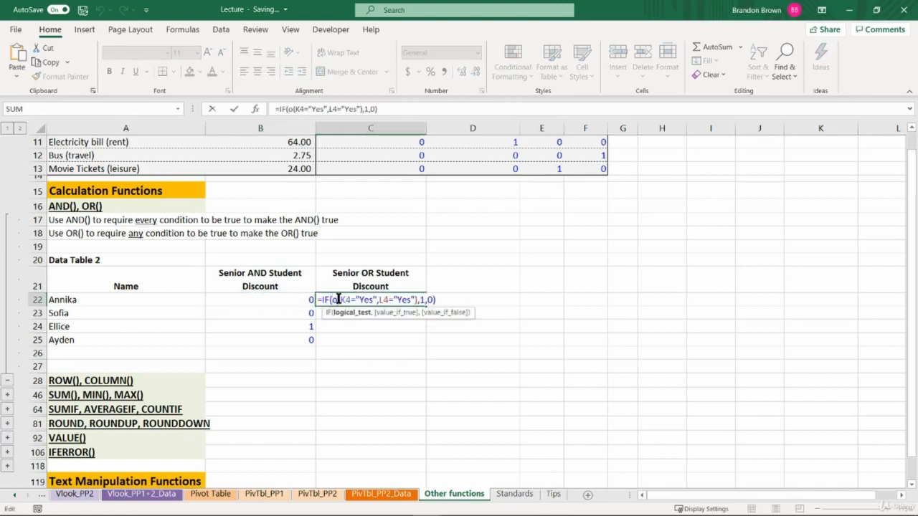
{"action": "key", "text": "Return"}
Fill the Senior OR Student Discount formula from C22 down through C25.
{"action": "key", "text": "Left"}
{"action": "key", "text": "ctrl+Down"}
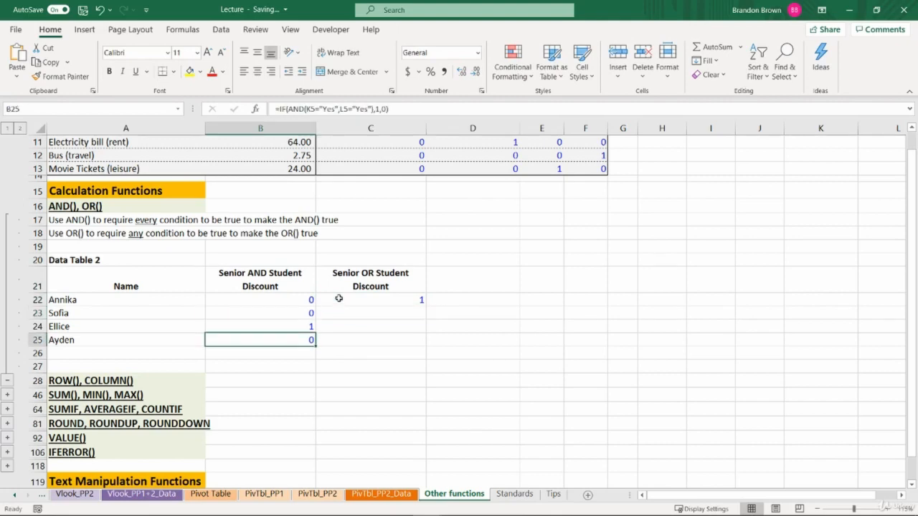
{"action": "key", "text": "Right"}
{"action": "key", "text": "ctrl+shift+Up"}
{"action": "key", "text": "ctrl+d"}
Check the Senior OR Student Discount result in row 23 against row 5 of Data Table 2, and compare both discount columns.
{"action": "left_click", "coordinate": [339, 299]}
{"action": "left_click", "coordinate": [379, 316]}
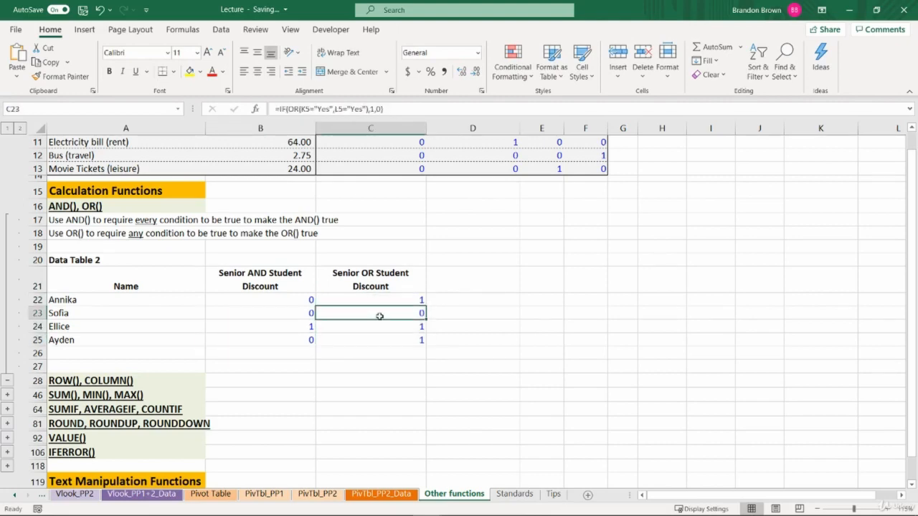
{"action": "scroll", "coordinate": [394, 320], "scroll_direction": "up", "scroll_amount": 4}
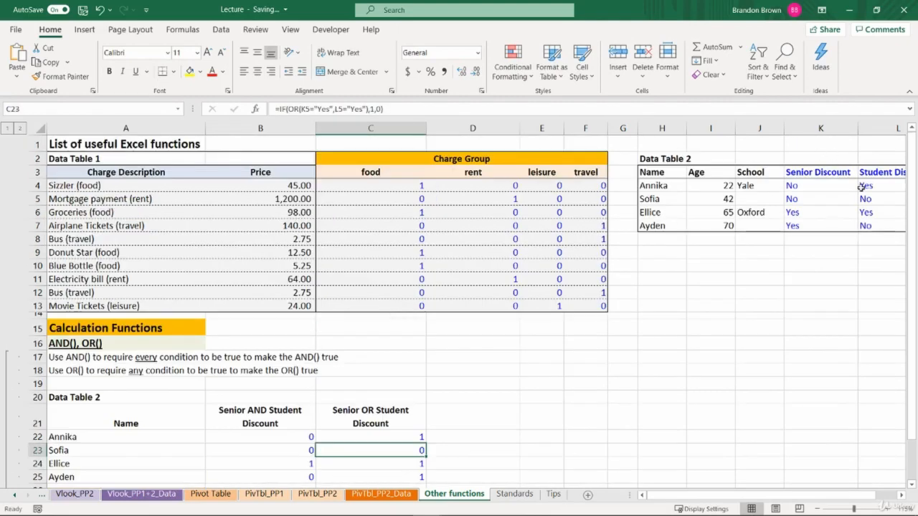
{"action": "left_click", "coordinate": [803, 201]}
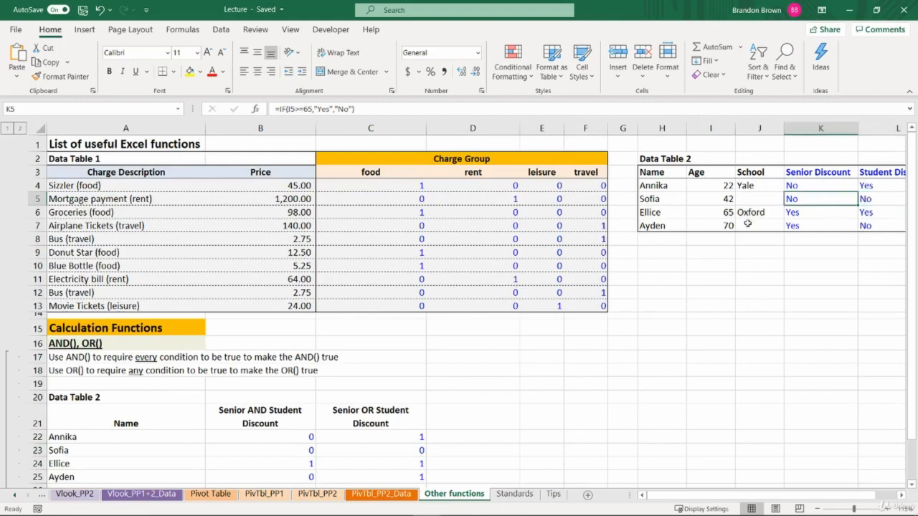
{"action": "scroll", "coordinate": [471, 320], "scroll_direction": "down", "scroll_amount": 3}
{"action": "left_click", "coordinate": [284, 288]}
{"action": "left_click_drag", "start_coordinate": [363, 281], "coordinate": [363, 326]}
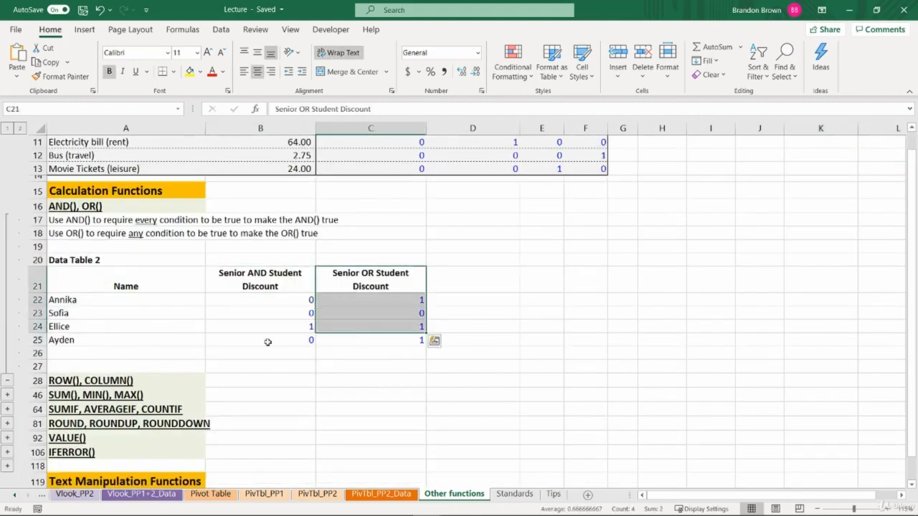
Collapse the AND(), OR() section and expand the ROW(), COLUMN() section.
{"action": "left_click", "coordinate": [8, 380]}
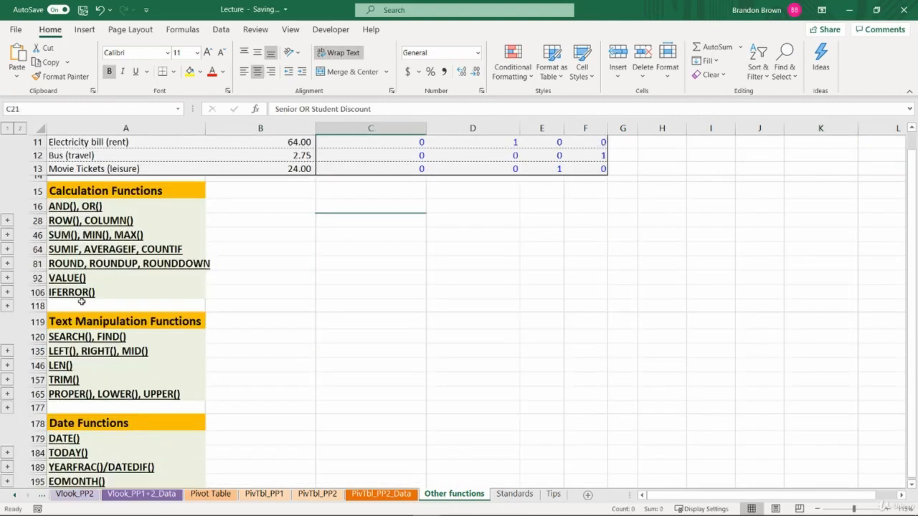
{"action": "left_click", "coordinate": [6, 237]}
{"action": "left_click", "coordinate": [108, 220]}
{"action": "left_click", "coordinate": [102, 288]}
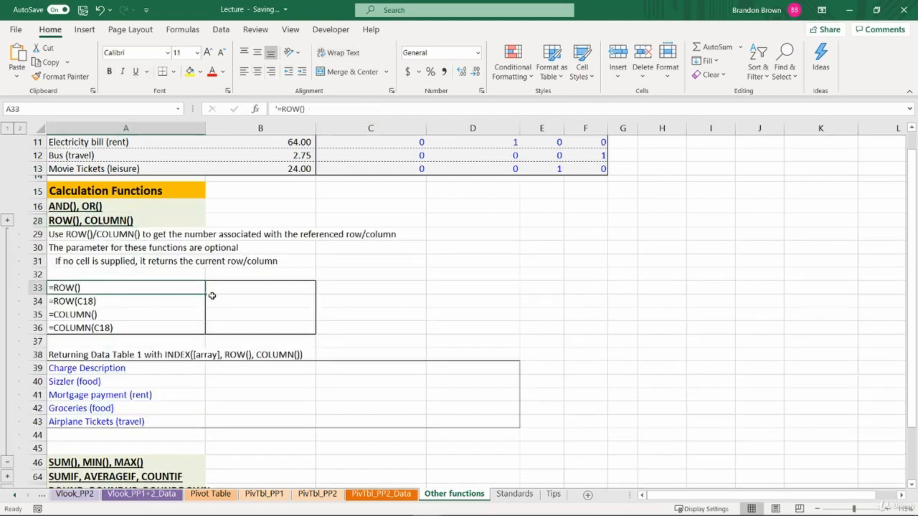
Enter =ROW() in B33 and check its result against the sheet's row number.
{"action": "left_click", "coordinate": [234, 287]}
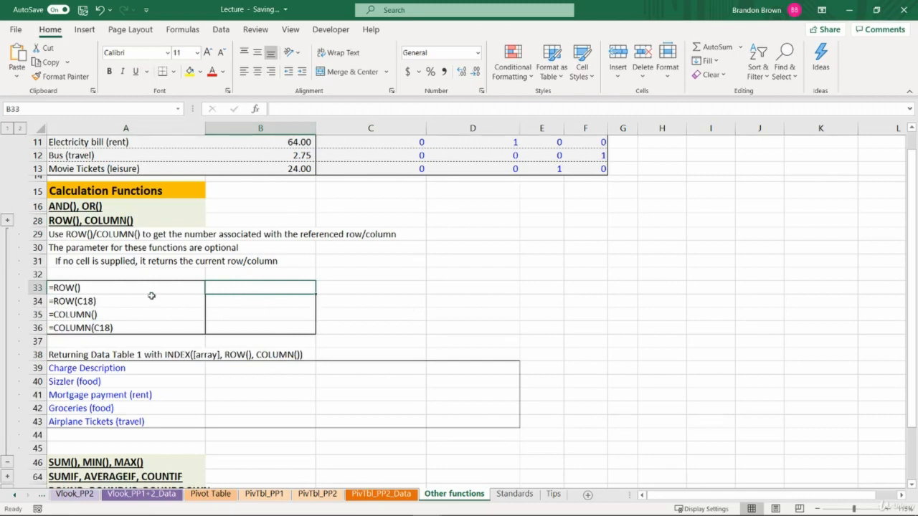
{"action": "left_click_drag", "start_coordinate": [136, 359], "coordinate": [464, 422]}
{"action": "left_click", "coordinate": [463, 422]}
{"action": "left_click", "coordinate": [222, 288]}
{"action": "type", "text": "=ROW("}
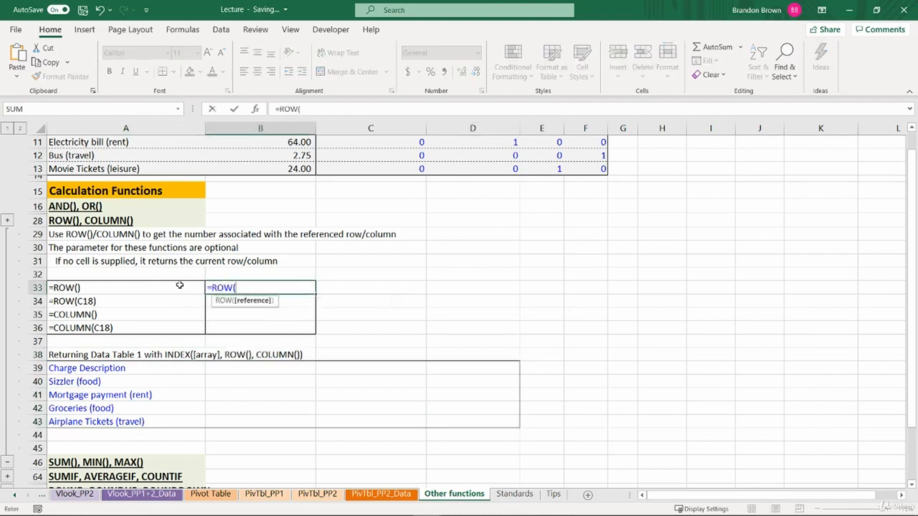
{"action": "type", "text": ")"}
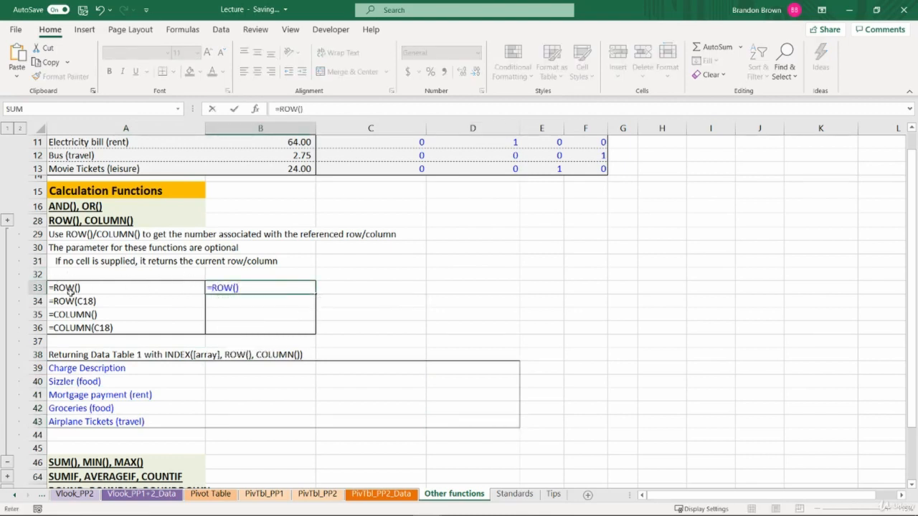
{"action": "key", "text": "Return"}
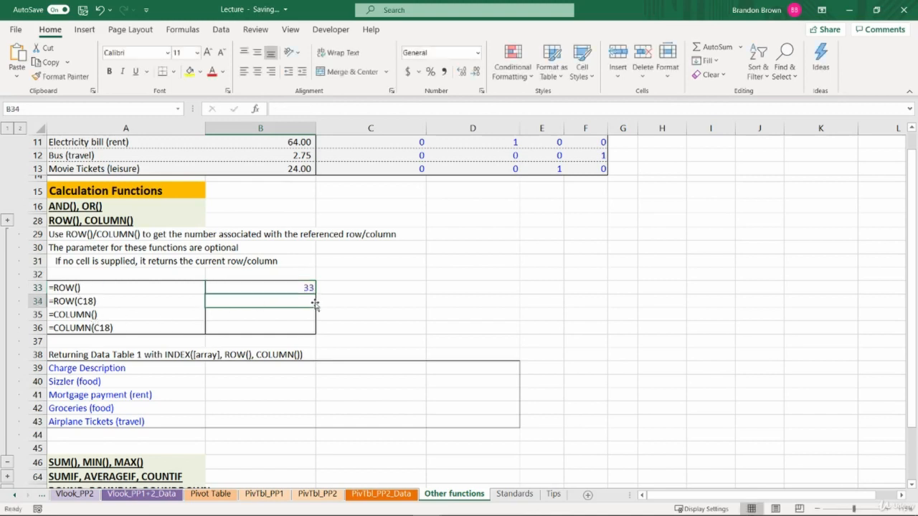
{"action": "key", "text": "Up"}
{"action": "key", "text": "shift+space"}
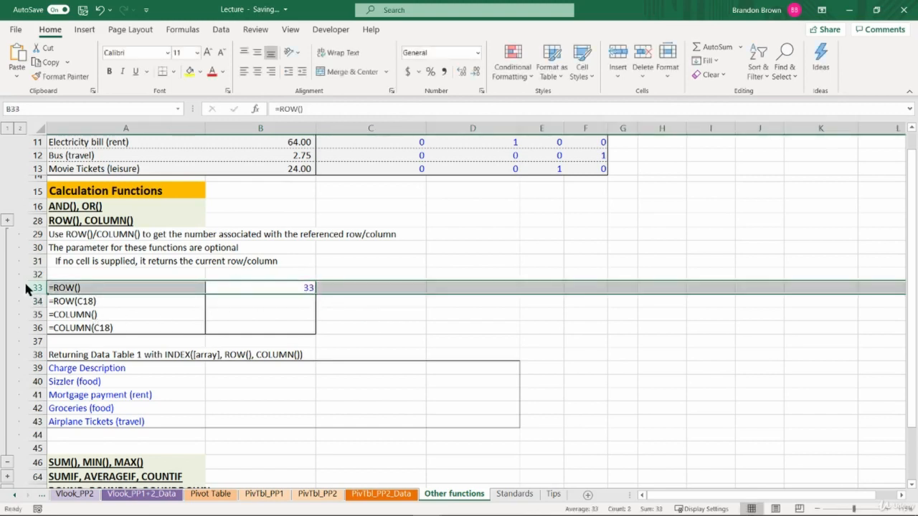
{"action": "left_click", "coordinate": [261, 287]}
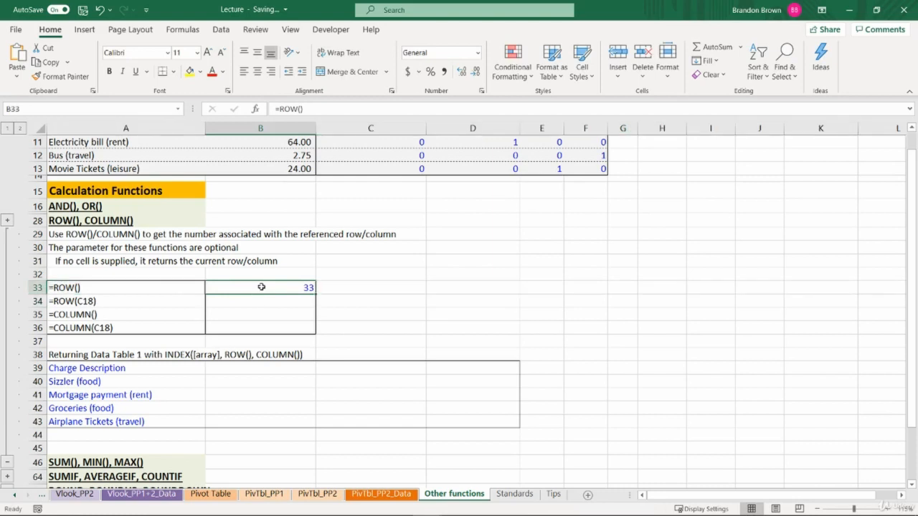
Paste only the formula from B33 into B34 and check its result against the row number.
{"action": "key", "text": "ctrl+c"}
{"action": "key", "text": "Down"}
{"action": "key", "text": "ctrl+alt+v"}
{"action": "key", "text": "f"}
{"action": "key", "text": "Return"}
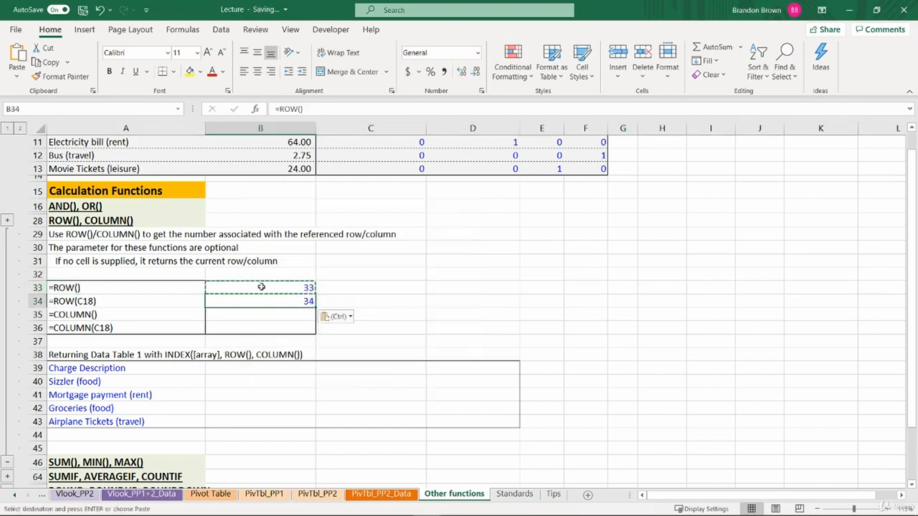
{"action": "key", "text": "Escape"}
{"action": "key", "text": "Down"}
{"action": "key", "text": "Up"}
{"action": "key", "text": "shift+space"}
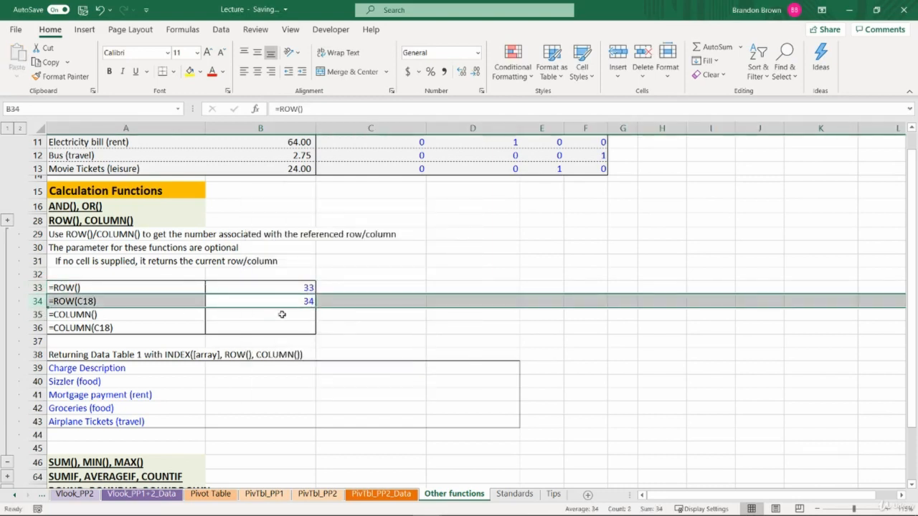
Add C18 as the reference in B34 so it reads =ROW(C18), and review the formula.
{"action": "left_click", "coordinate": [238, 303]}
{"action": "double_click", "coordinate": [238, 303]}
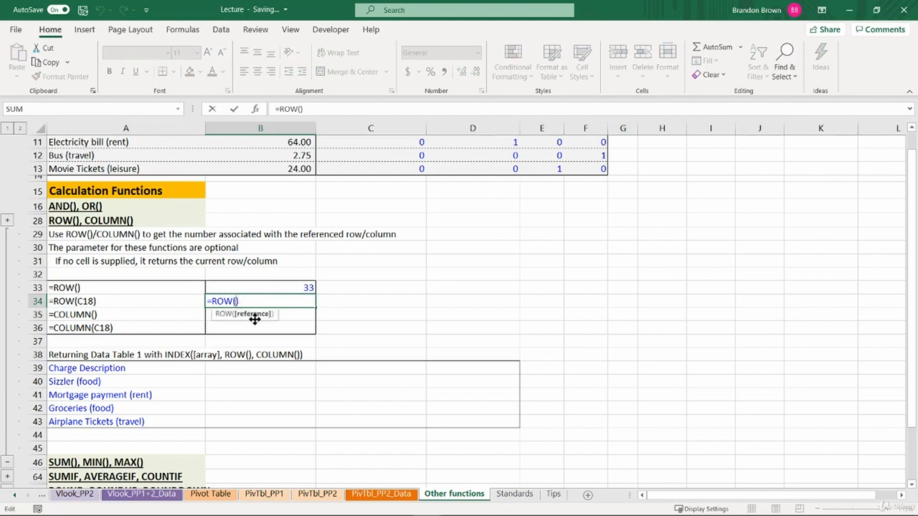
{"action": "type", "text": "c18"}
{"action": "key", "text": "Return"}
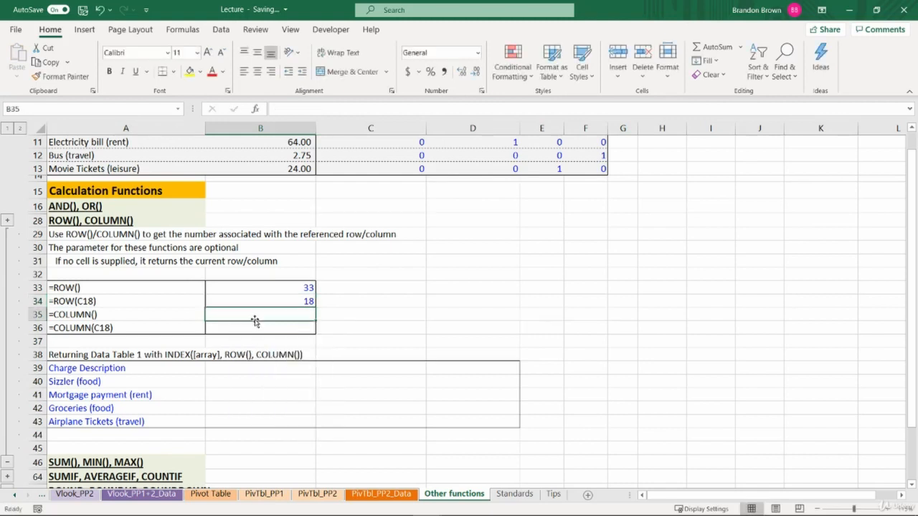
{"action": "key", "text": "Up"}
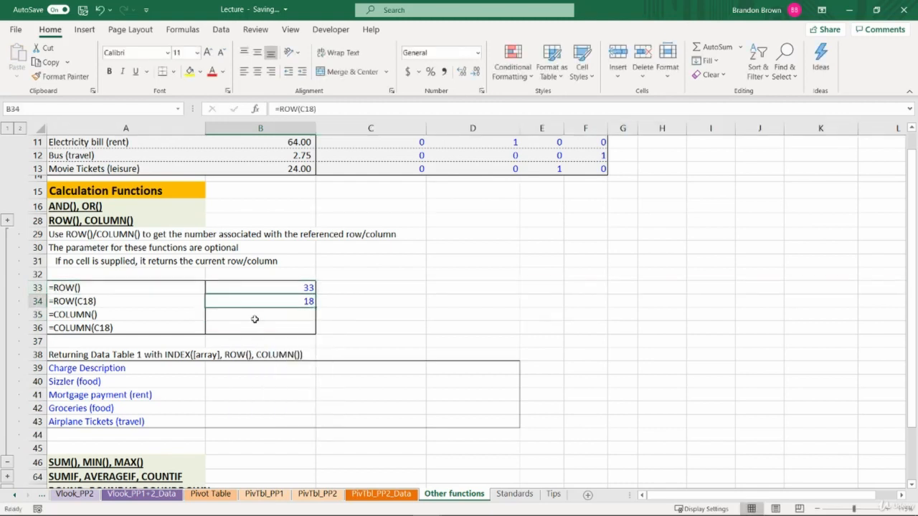
{"action": "key", "text": "F2"}
{"action": "key", "text": "Escape"}
Enter =COLUMN() in B35.
{"action": "key", "text": "Down"}
{"action": "type", "text": "=col"}
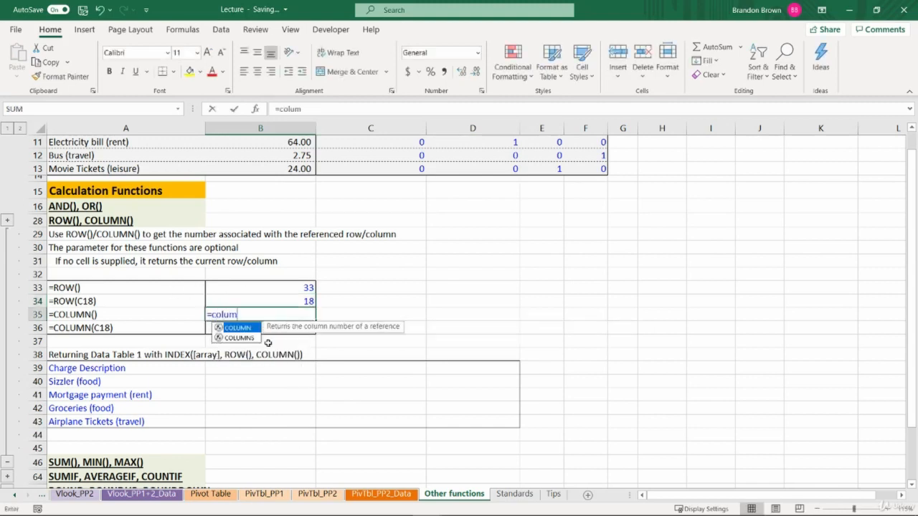
{"action": "type", "text": "um"}
{"action": "key", "text": "Tab"}
{"action": "type", "text": ")"}
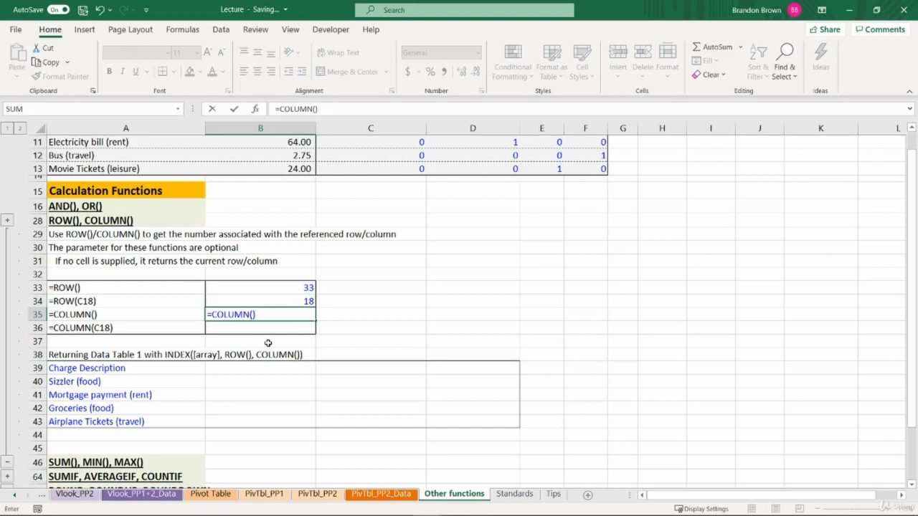
{"action": "key", "text": "Return"}
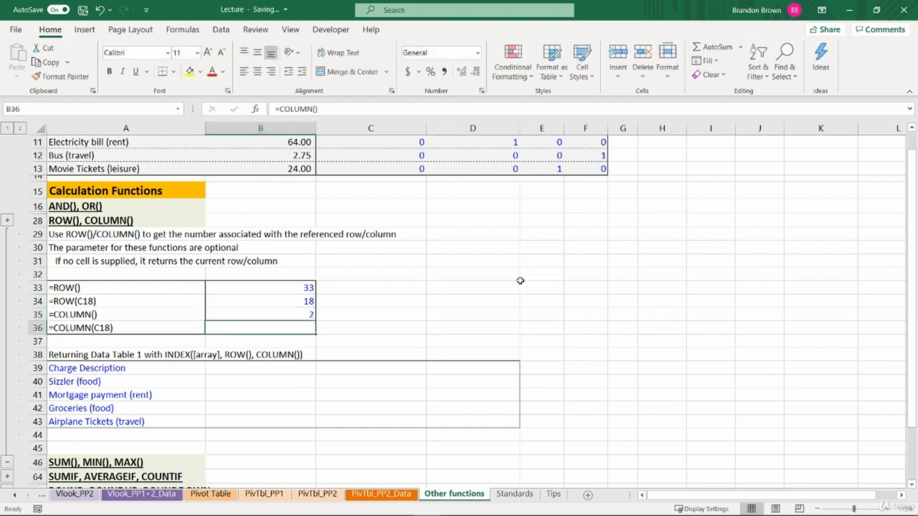
Enter =COLUMN(C18) in B36.
{"action": "type", "text": "=col"}
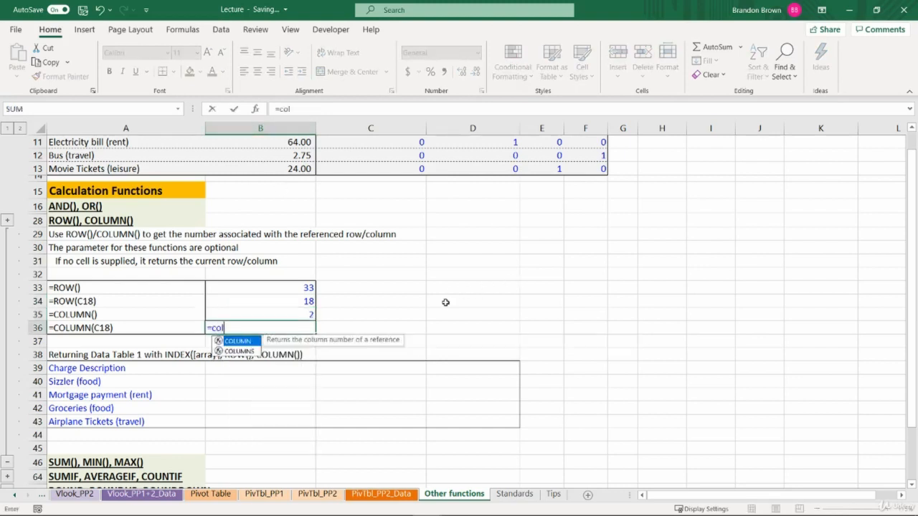
{"action": "type", "text": "um"}
{"action": "key", "text": "Tab"}
{"action": "type", "text": "c1"}
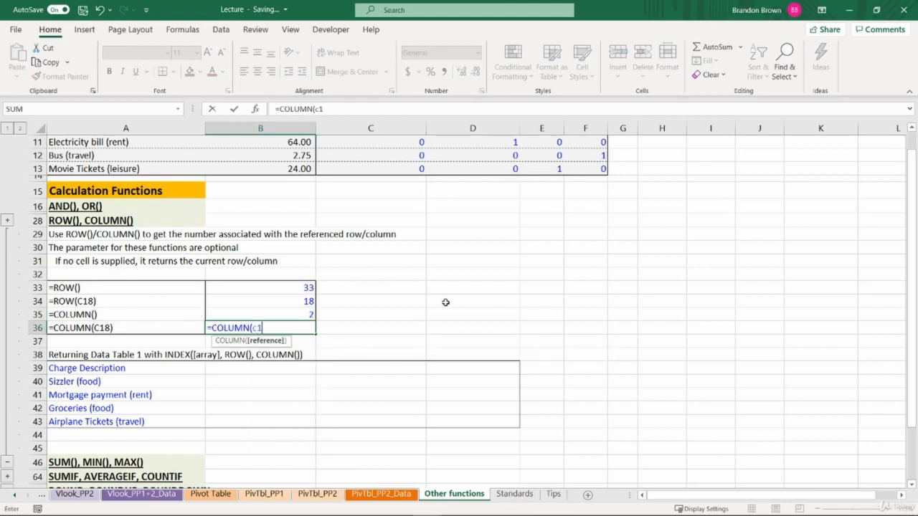
{"action": "type", "text": "8)"}
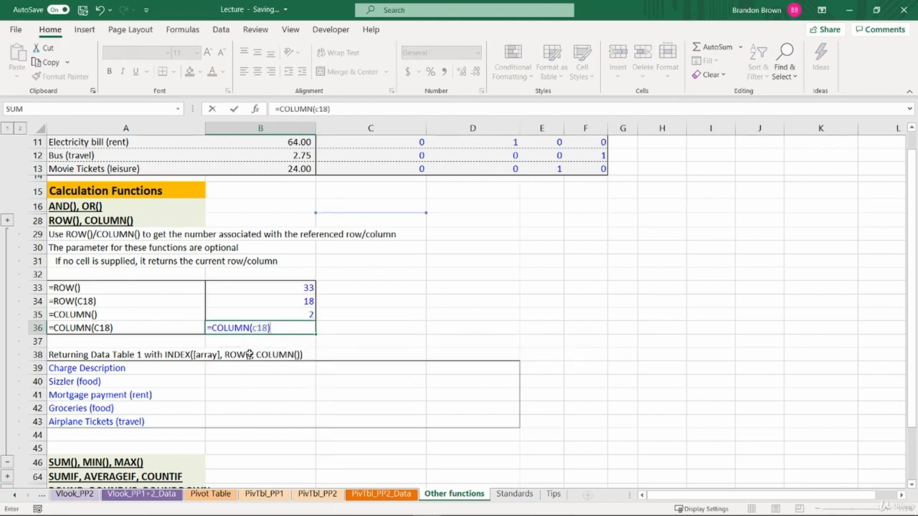
{"action": "key", "text": "ctrl+Return"}
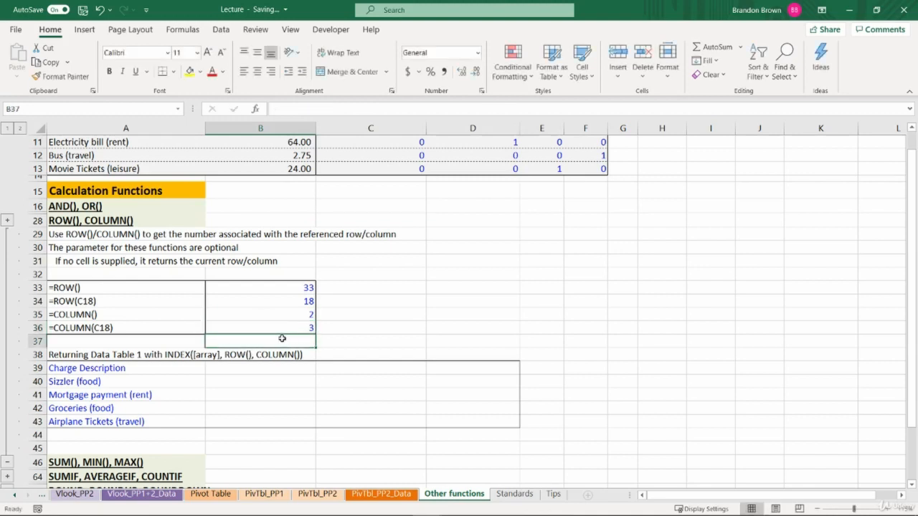
Clear the existing entries in A39:A43 of the INDEX example.
{"action": "left_click_drag", "start_coordinate": [165, 368], "coordinate": [161, 416]}
{"action": "key", "text": "Delete"}
Start an INDEX formula in A39 with Data Table 1's range fixed as the absolute array $A$4:$F$13.
{"action": "left_click", "coordinate": [174, 368]}
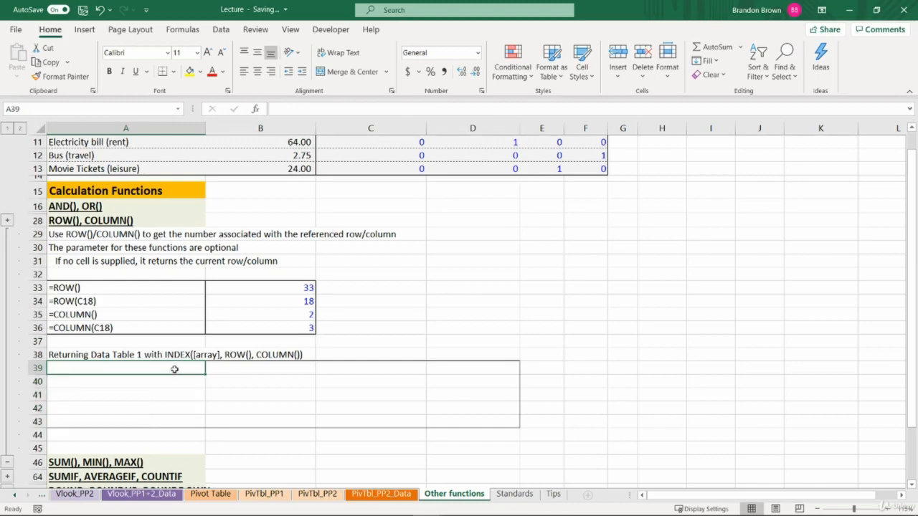
{"action": "type", "text": "=INDEX("}
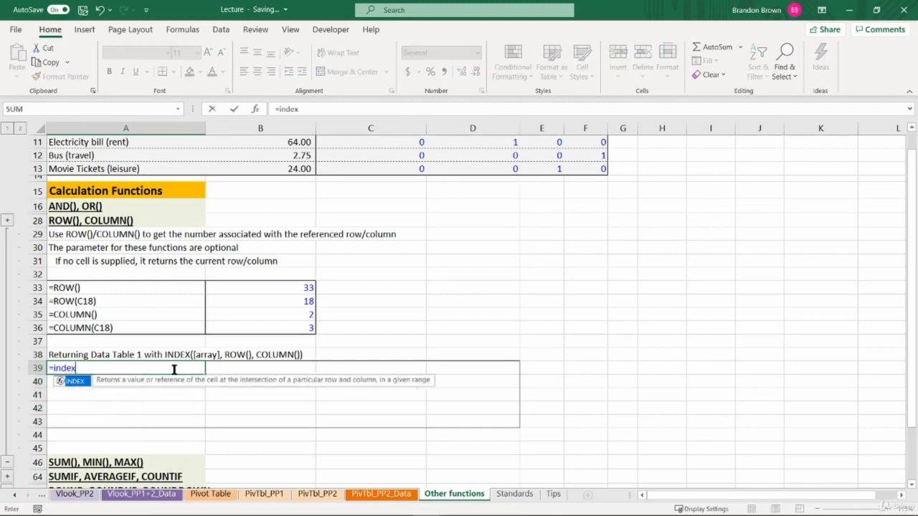
{"action": "scroll", "coordinate": [212, 325], "scroll_direction": "up", "scroll_amount": 4}
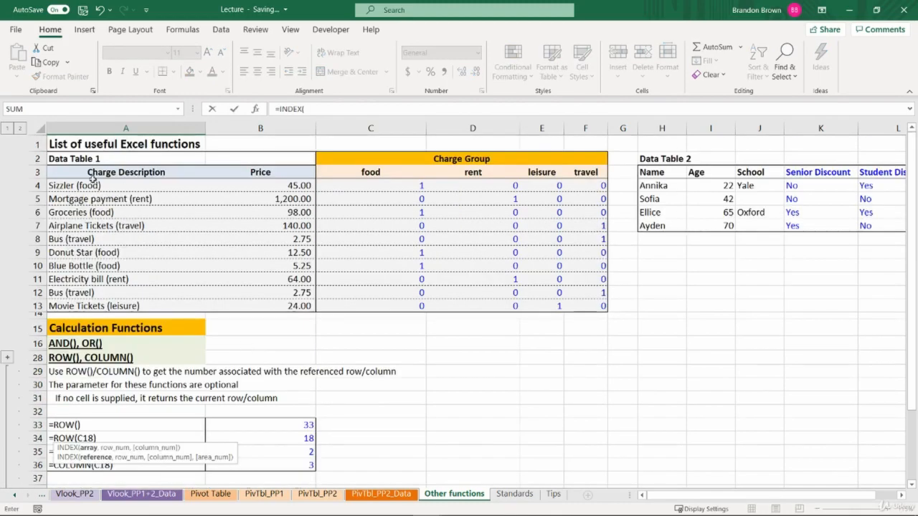
{"action": "left_click_drag", "start_coordinate": [93, 185], "coordinate": [598, 307]}
{"action": "key", "text": "F4"}
{"action": "type", "text": ","}
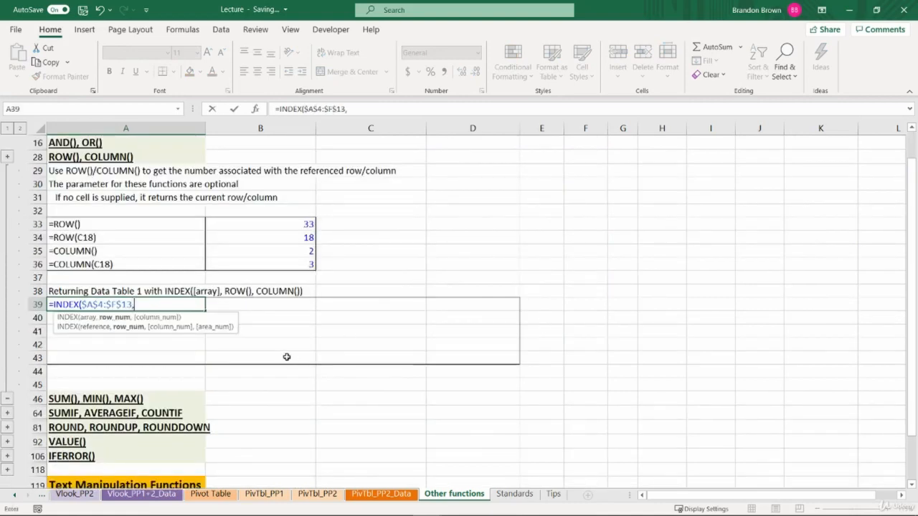
Complete the A39 formula with ROW()-38 as the row number and COLUMN() as the column number, and compare it with A4.
{"action": "type", "text": "ROW()-38"}
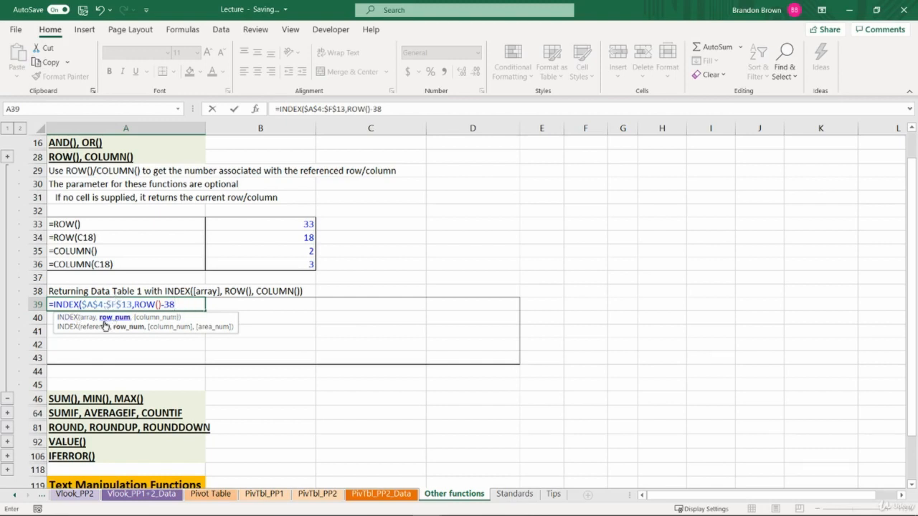
{"action": "type", "text": ","}
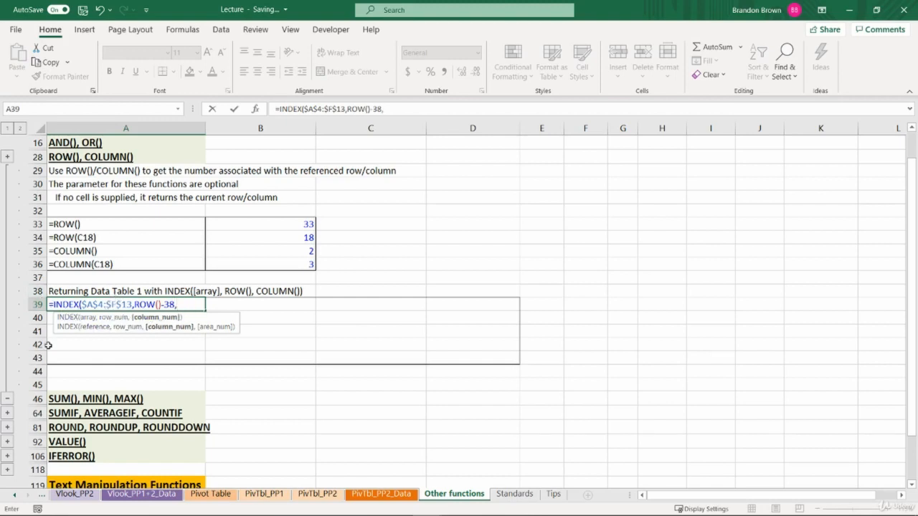
{"action": "type", "text": "column"}
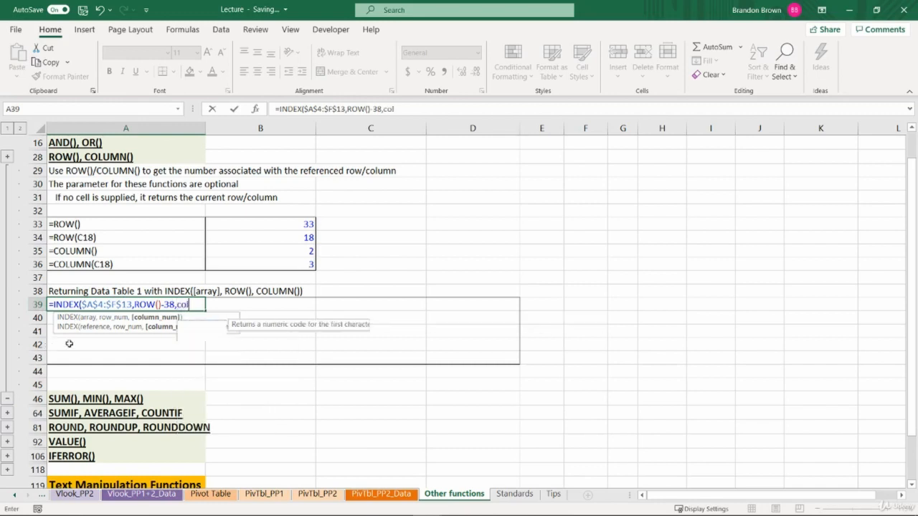
{"action": "type", "text": "mn"}
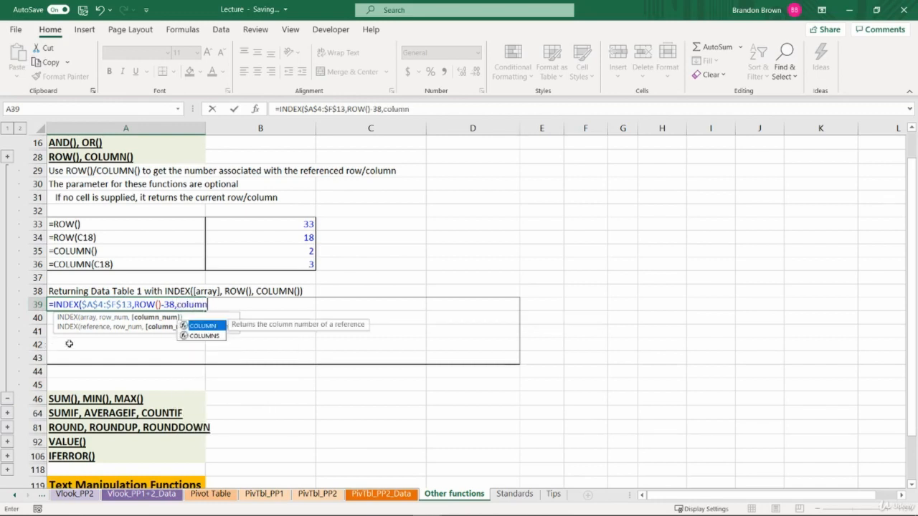
{"action": "key", "text": "Tab"}
{"action": "type", "text": ")"}
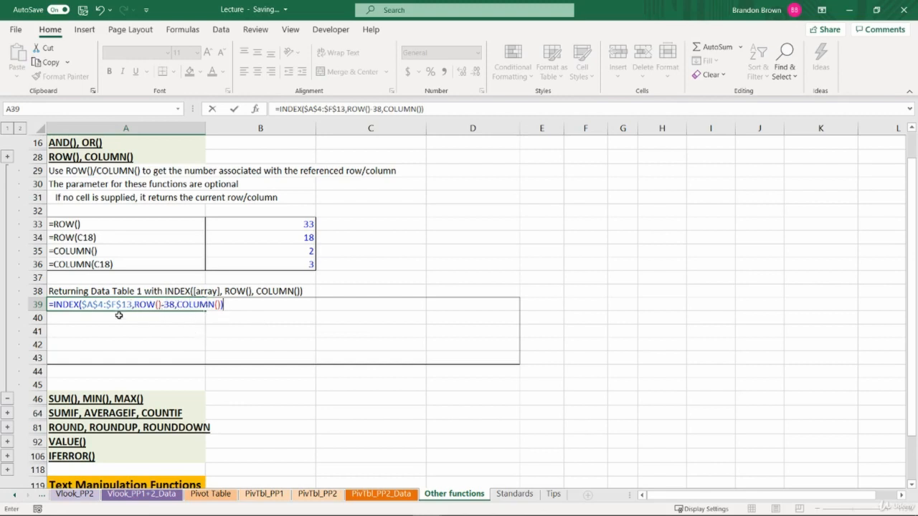
{"action": "key", "text": "ctrl+Return"}
{"action": "scroll", "coordinate": [183, 258], "scroll_direction": "up", "scroll_amount": 5}
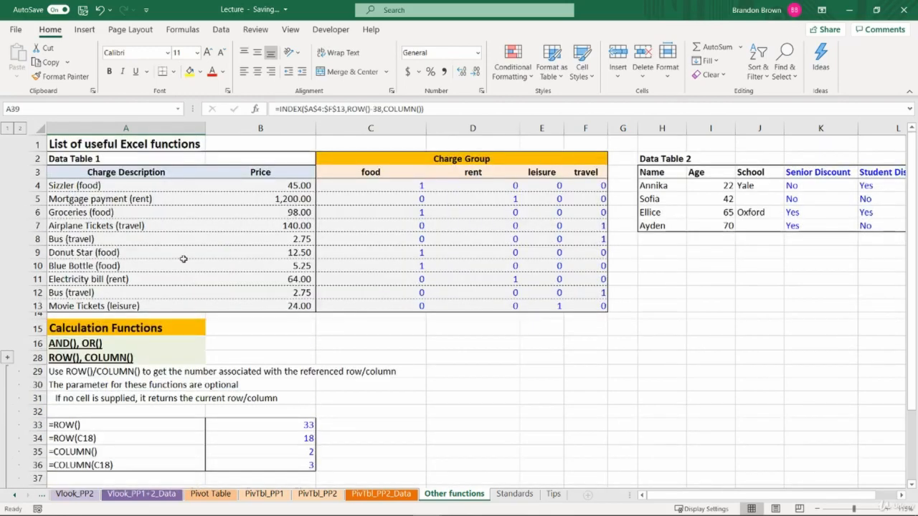
{"action": "left_click", "coordinate": [115, 186]}
{"action": "scroll", "coordinate": [230, 358], "scroll_direction": "down", "scroll_amount": 5}
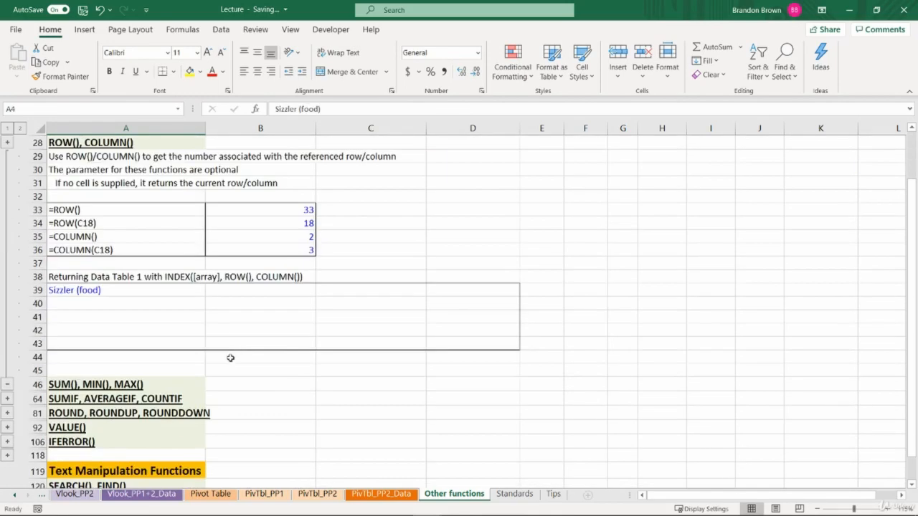
Copy the INDEX formula from A39 and paste only formulas across A39:D43.
{"action": "left_click", "coordinate": [109, 289]}
{"action": "key", "text": "ctrl+c"}
{"action": "left_click", "coordinate": [469, 342], "text": "shift"}
{"action": "key", "text": "ctrl+alt+v"}
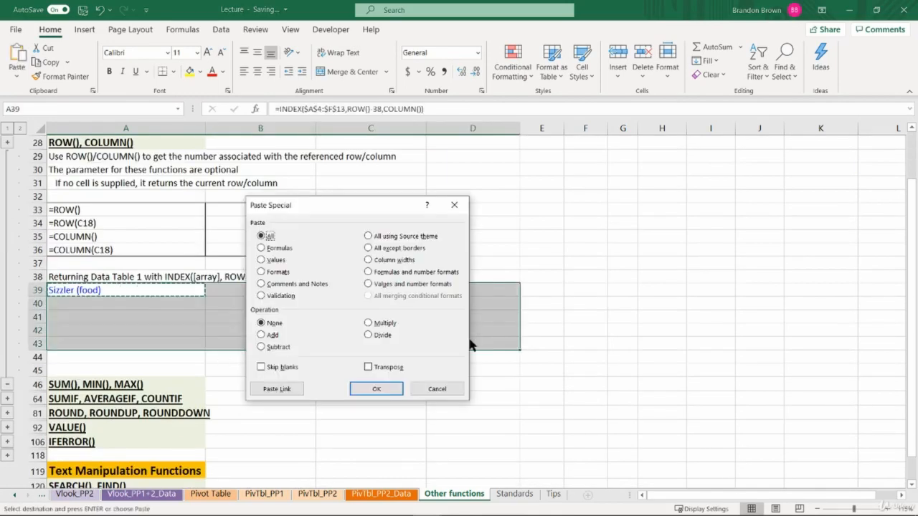
{"action": "key", "text": "f"}
{"action": "key", "text": "Return"}
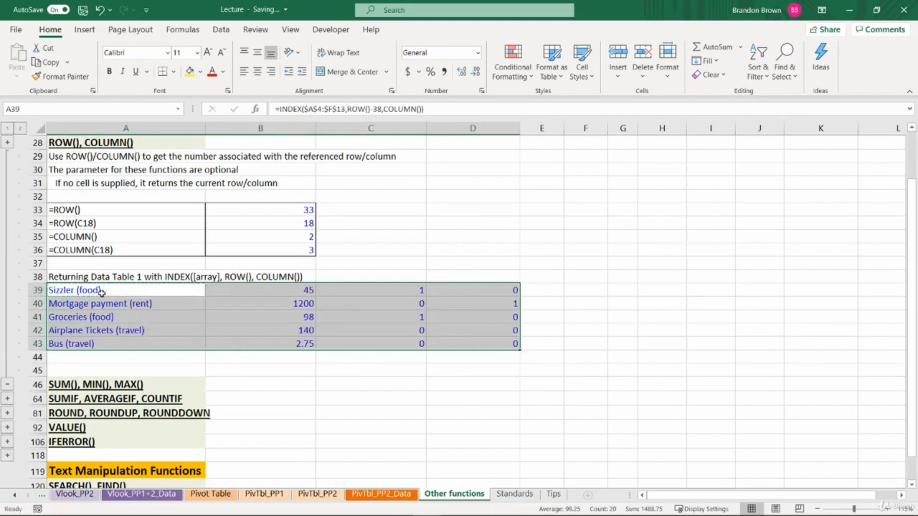
Review the descriptions, prices and food values returned in columns A to C of the INDEX example.
{"action": "left_click_drag", "start_coordinate": [102, 290], "coordinate": [103, 344]}
{"action": "left_click_drag", "start_coordinate": [295, 290], "coordinate": [308, 344]}
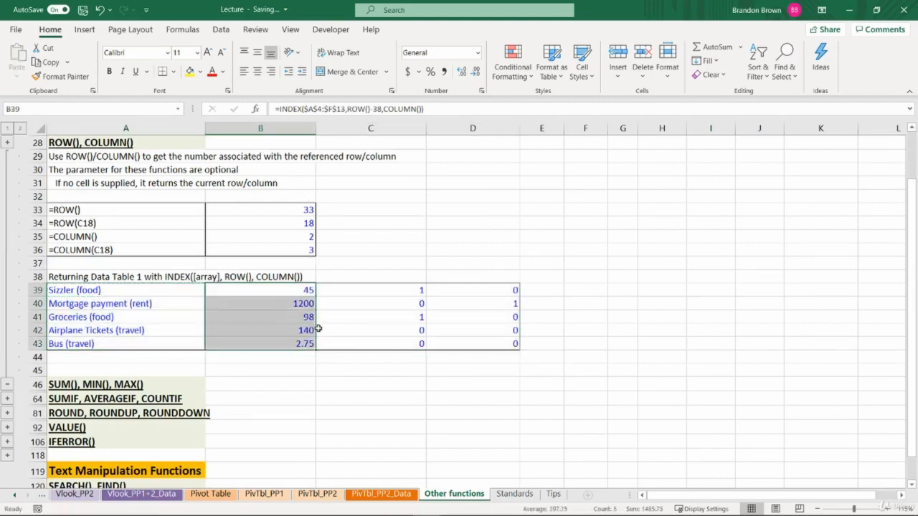
{"action": "left_click_drag", "start_coordinate": [402, 290], "coordinate": [404, 344]}
{"action": "left_click", "coordinate": [164, 303]}
Swap the row and column arguments in A39 so it reads =INDEX($A$4:$F$13,COLUMN(),ROW()-38).
{"action": "left_click", "coordinate": [134, 290]}
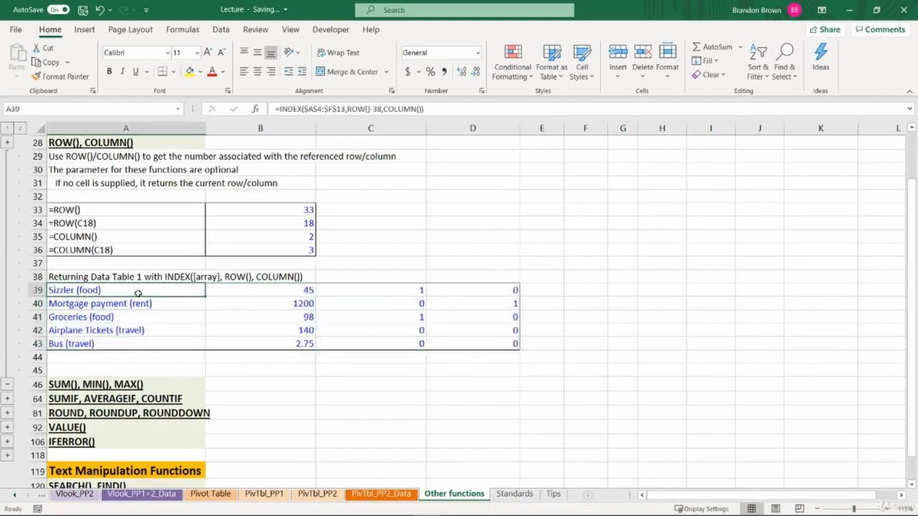
{"action": "double_click", "coordinate": [135, 290]}
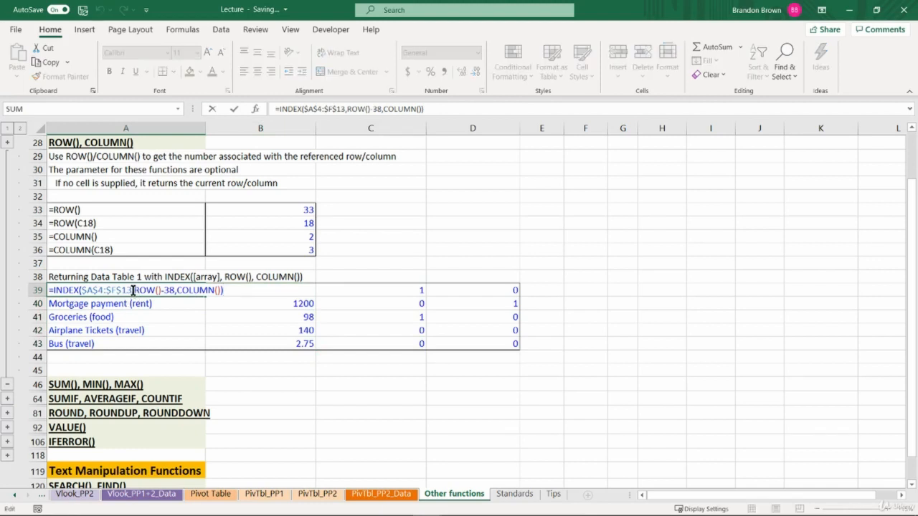
{"action": "left_click_drag", "start_coordinate": [133, 290], "coordinate": [169, 290]}
{"action": "key", "text": "Delete"}
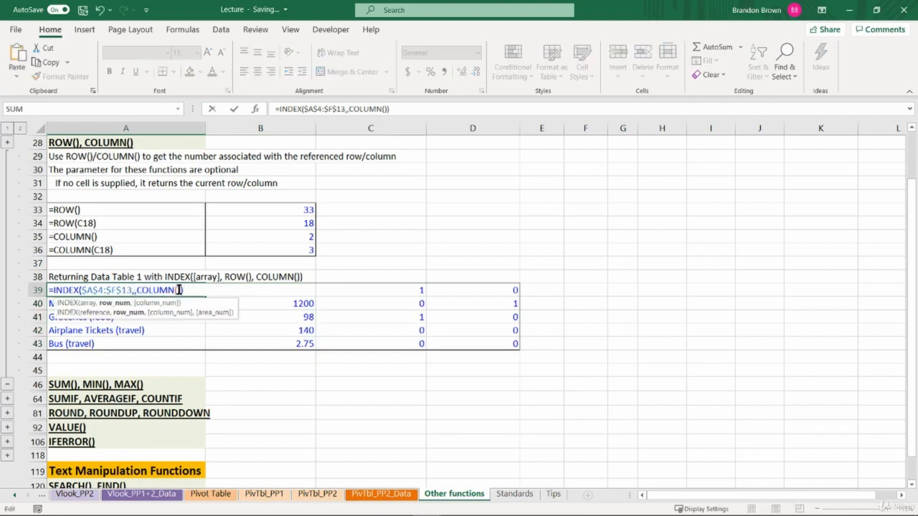
{"action": "key", "text": "ctrl+z"}
{"action": "key", "text": "Return"}
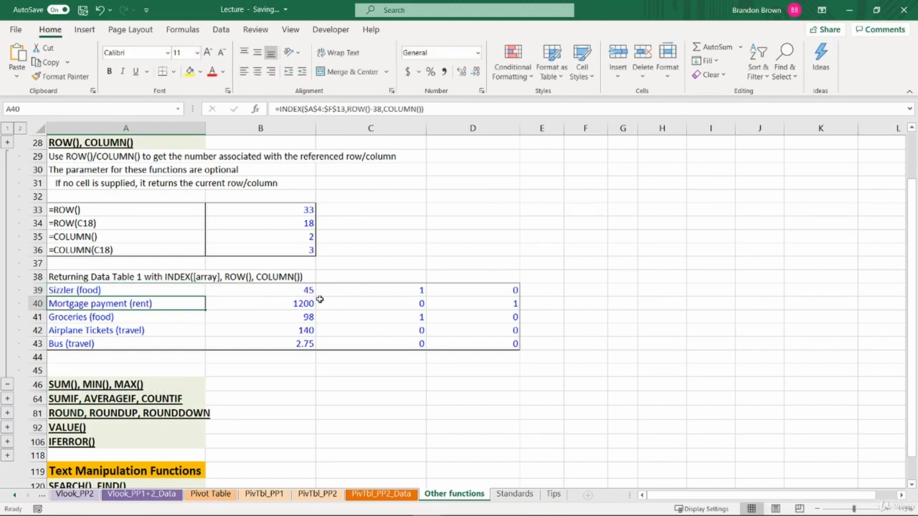
Copy the swapped A39 formula and paste only formulas over the whole A39:D43 block.
{"action": "key", "text": "Up"}
{"action": "key", "text": "ctrl+c"}
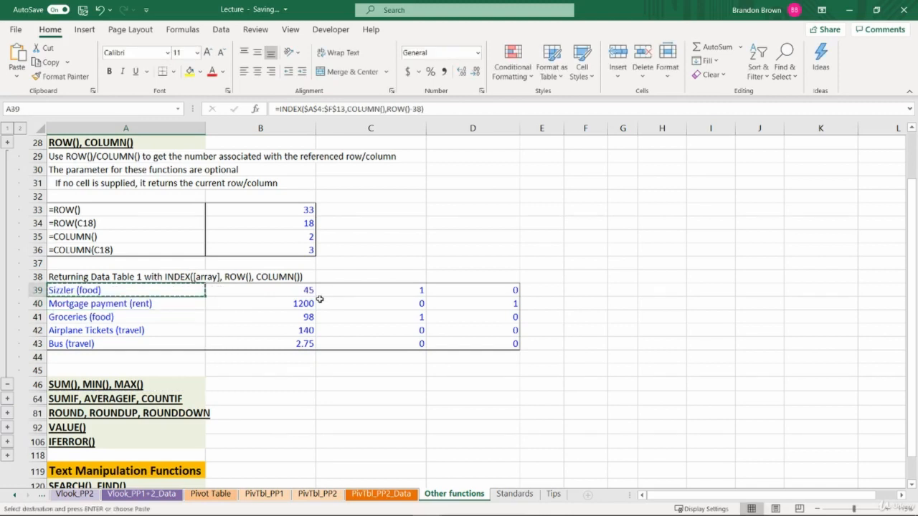
{"action": "key", "text": "ctrl+shift+Right"}
{"action": "key", "text": "ctrl+shift+Down"}
{"action": "key", "text": "ctrl+alt+v"}
{"action": "key", "text": "f"}
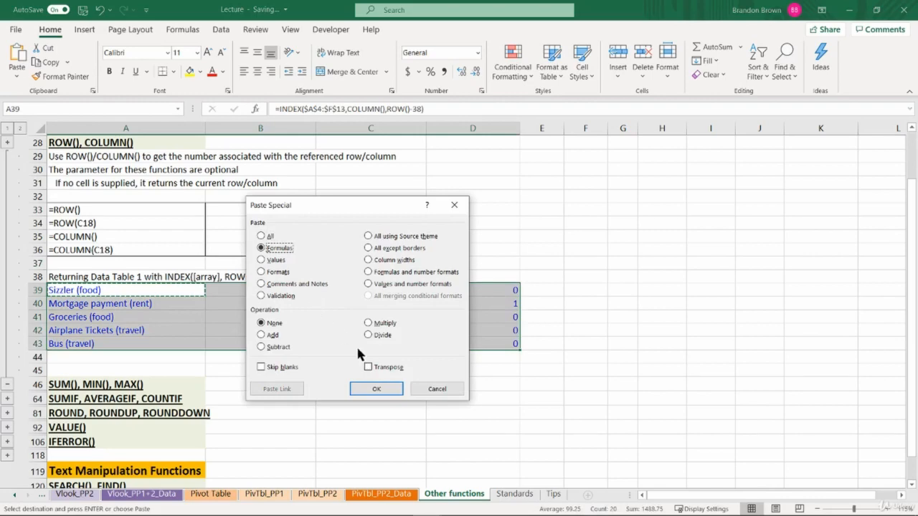
{"action": "left_click", "coordinate": [374, 388]}
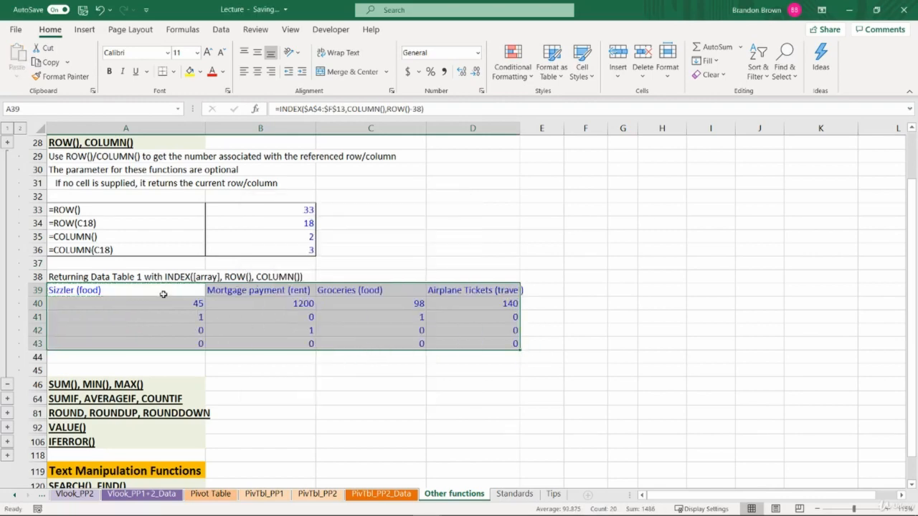
Compare the output in A39:D43 with the original rows of Data Table 1.
{"action": "left_click_drag", "start_coordinate": [163, 294], "coordinate": [452, 297]}
{"action": "scroll", "coordinate": [365, 287], "scroll_direction": "up", "scroll_amount": 5}
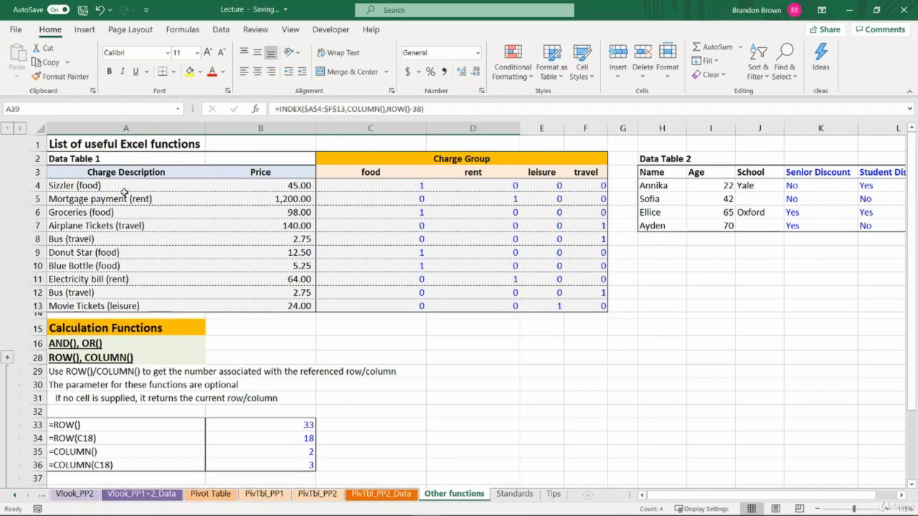
{"action": "left_click_drag", "start_coordinate": [124, 190], "coordinate": [531, 201]}
{"action": "scroll", "coordinate": [530, 200], "scroll_direction": "down", "scroll_amount": 6}
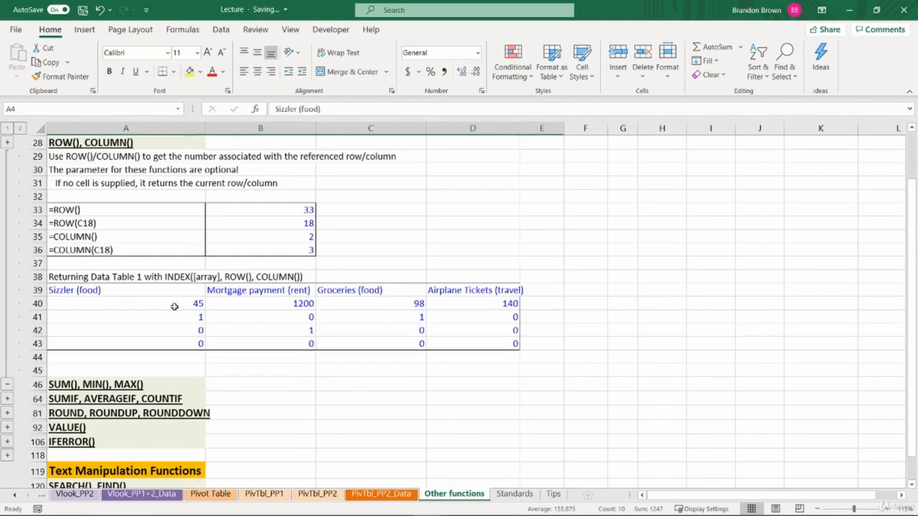
{"action": "left_click_drag", "start_coordinate": [169, 289], "coordinate": [488, 340]}
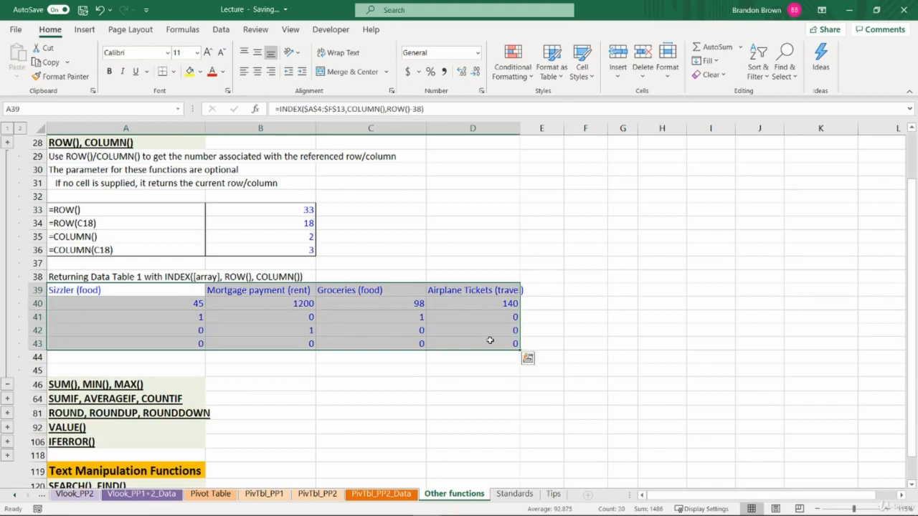
{"action": "left_click", "coordinate": [495, 344]}
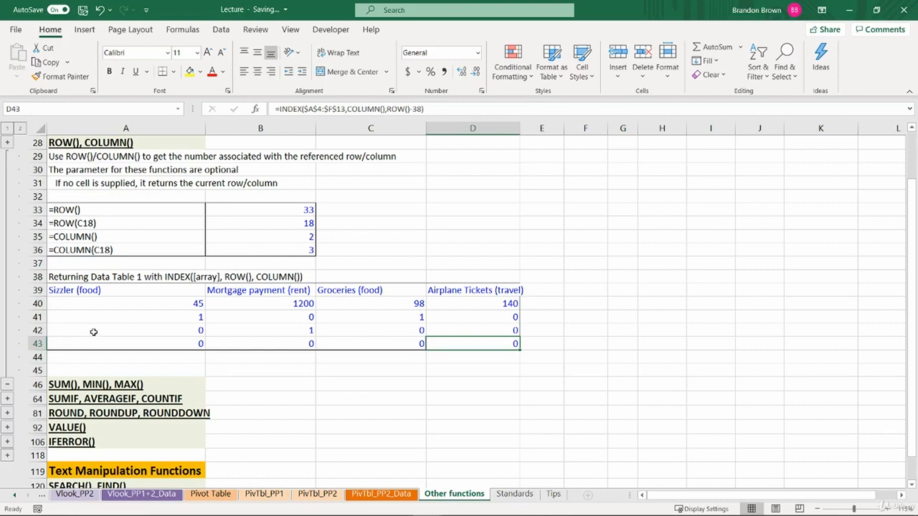
Collapse the ROW(), COLUMN() section and expand the SUM(), MIN(), MAX() section to review its examples.
{"action": "left_click", "coordinate": [7, 384]}
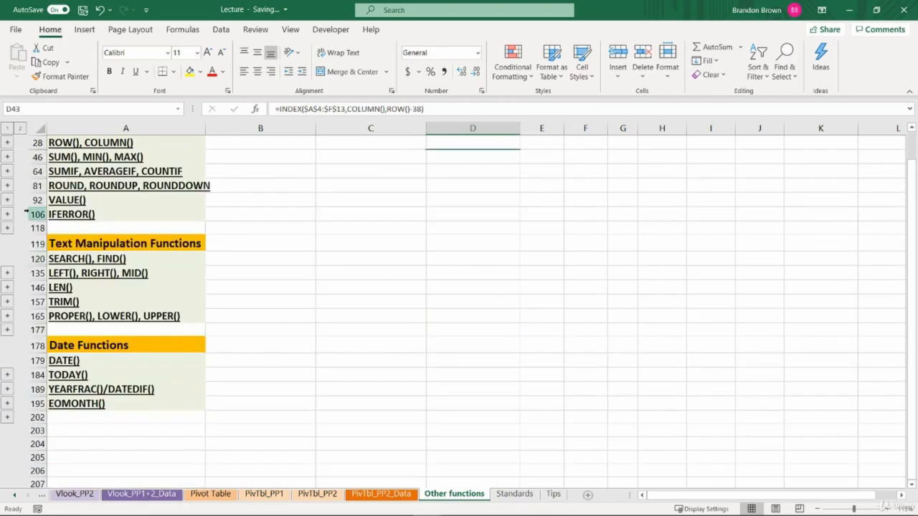
{"action": "left_click", "coordinate": [7, 171]}
{"action": "left_click", "coordinate": [129, 207]}
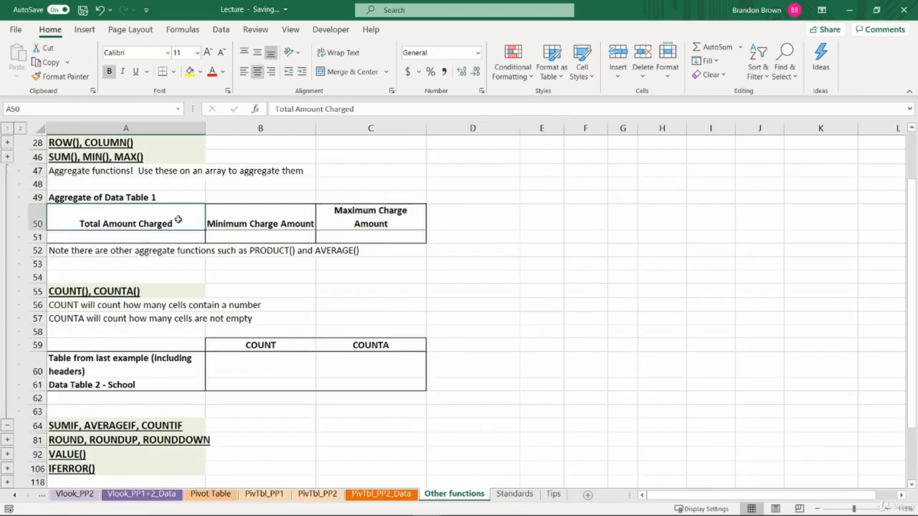
{"action": "key", "text": "Down"}
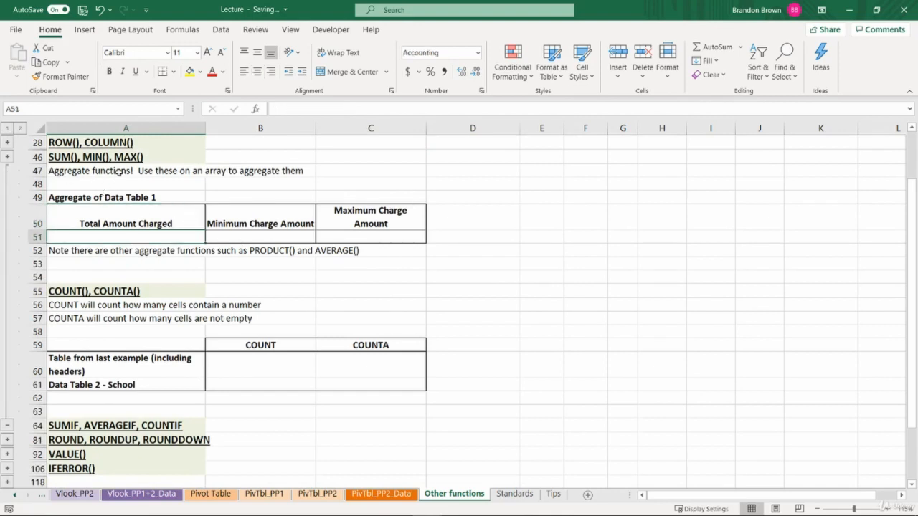
{"action": "left_click", "coordinate": [96, 291]}
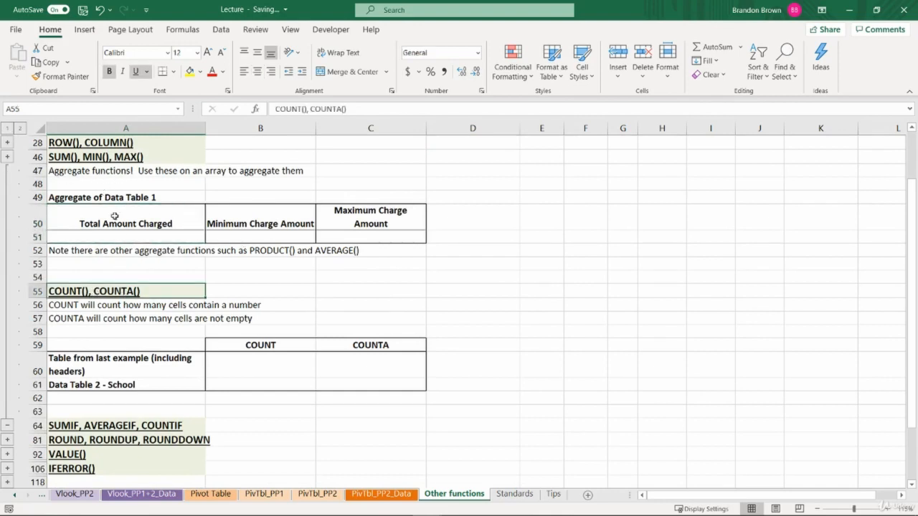
{"action": "left_click", "coordinate": [123, 157]}
Enter =SUM(B4:B13) in A51 as the total amount charged, and check it against the Price column.
{"action": "left_click", "coordinate": [126, 236]}
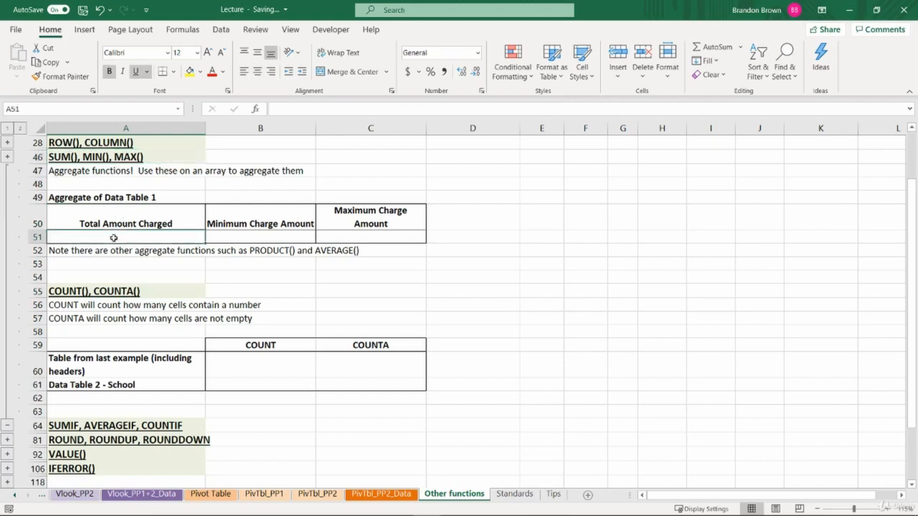
{"action": "scroll", "coordinate": [214, 241], "scroll_direction": "up", "scroll_amount": 4}
{"action": "type", "text": "=sum"}
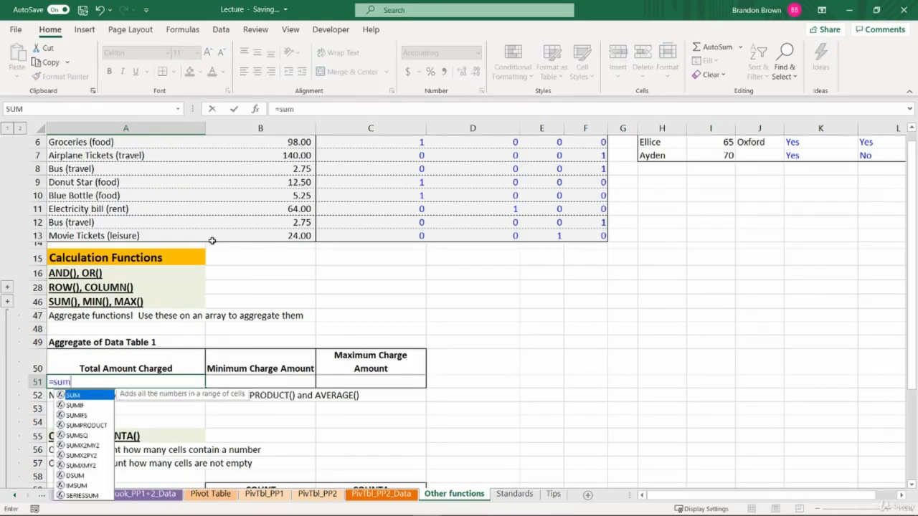
{"action": "key", "text": "Tab"}
{"action": "scroll", "coordinate": [160, 337], "scroll_direction": "up", "scroll_amount": 2}
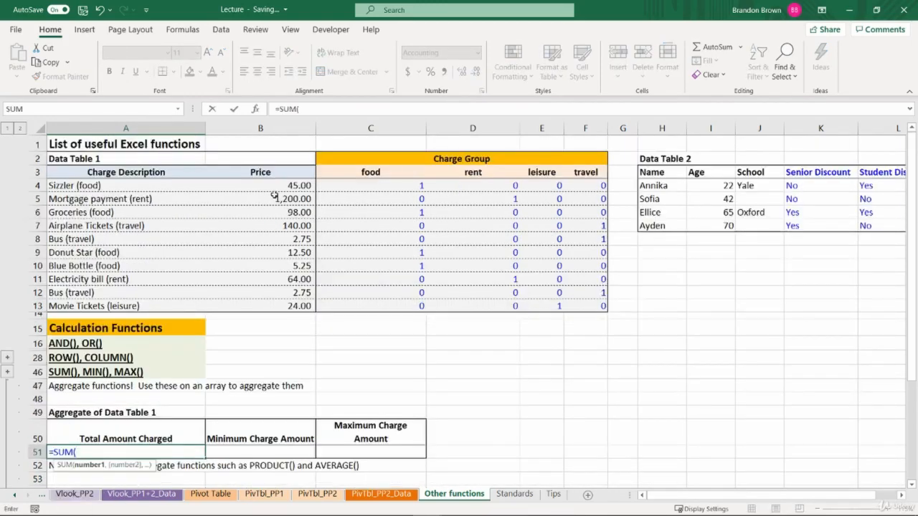
{"action": "left_click_drag", "start_coordinate": [272, 185], "coordinate": [284, 305]}
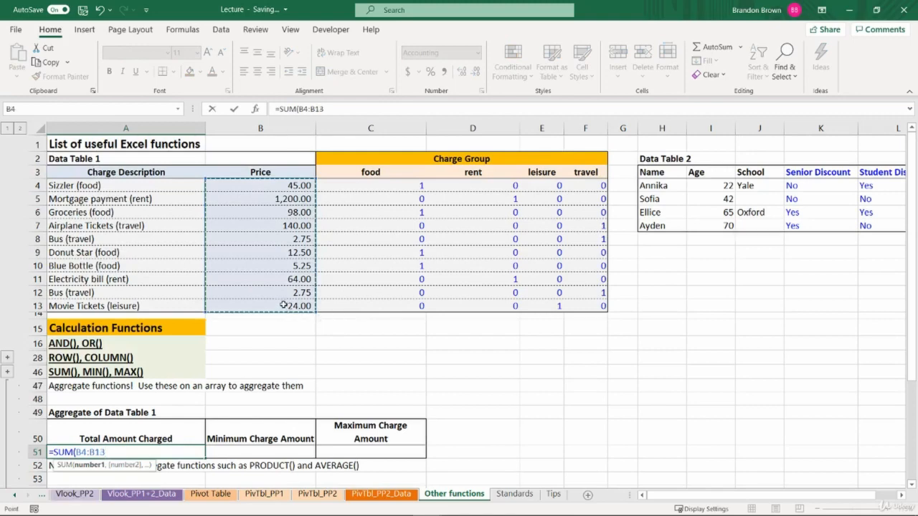
{"action": "key", "text": "Return"}
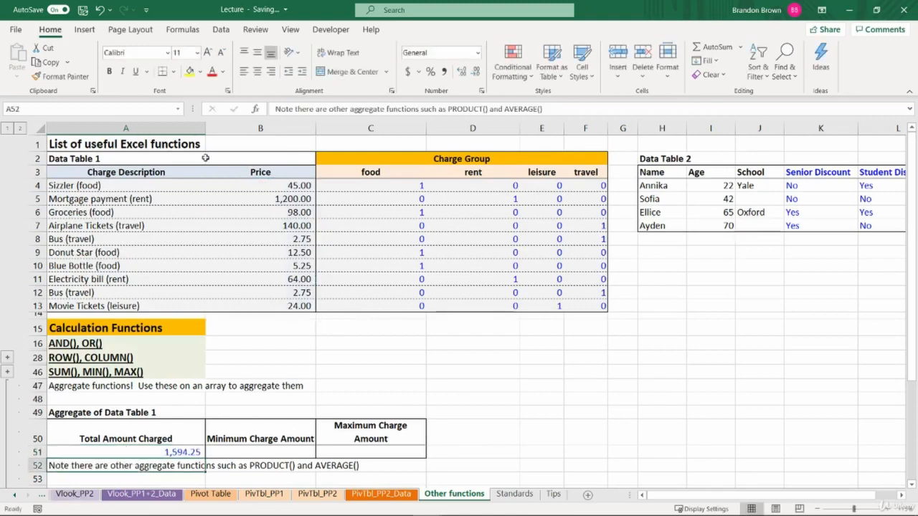
{"action": "left_click_drag", "start_coordinate": [283, 169], "coordinate": [287, 342]}
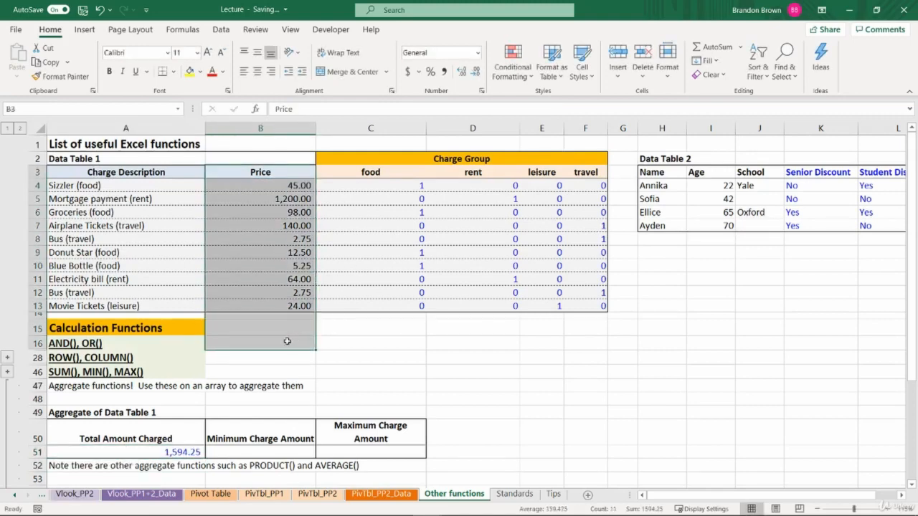
Check the total formula in A51 against the Price values in B4:B13.
{"action": "left_click", "coordinate": [189, 453]}
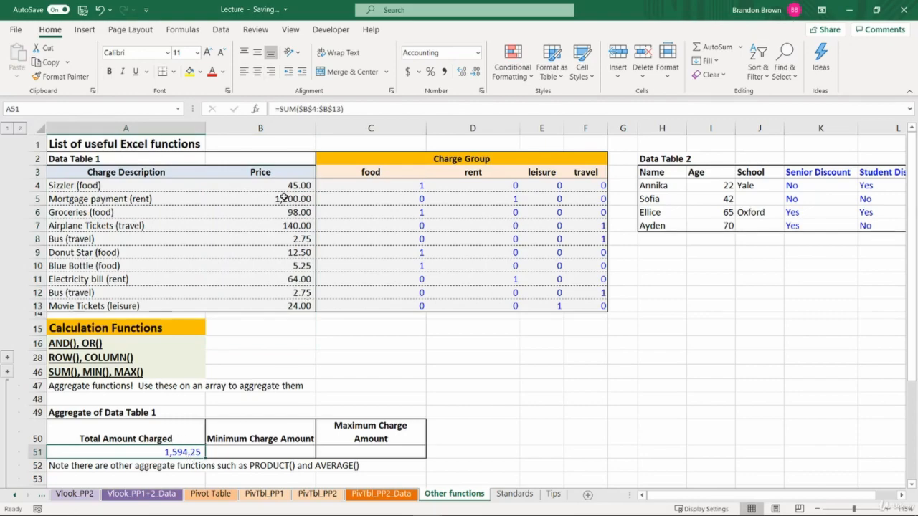
{"action": "left_click_drag", "start_coordinate": [287, 185], "coordinate": [287, 305]}
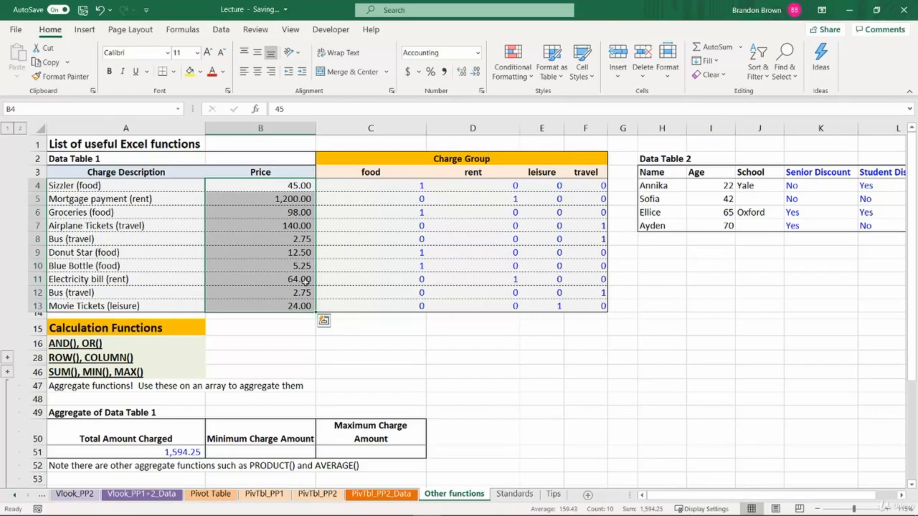
{"action": "left_click", "coordinate": [301, 267]}
Copy the A51 formula into B51 and change its function to MIN, making it =MIN($B$4:$B$13).
{"action": "scroll", "coordinate": [302, 273], "scroll_direction": "down", "scroll_amount": 2}
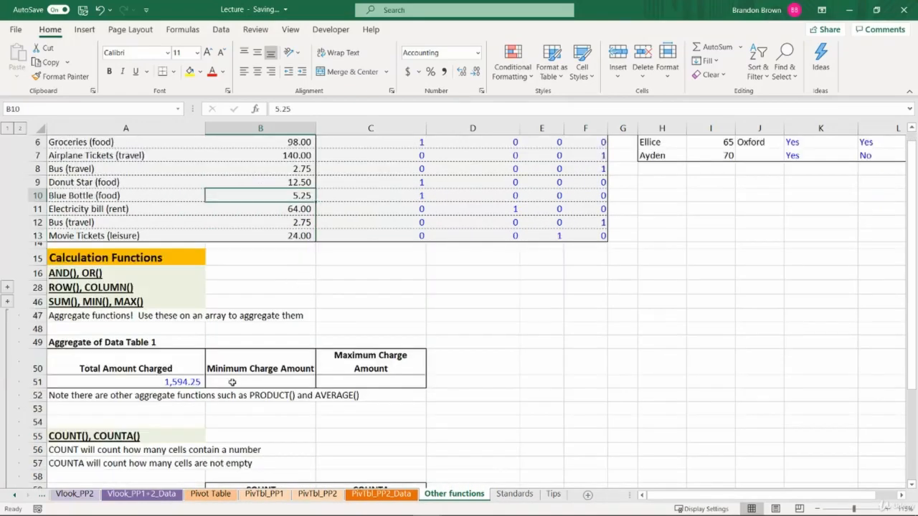
{"action": "left_click", "coordinate": [179, 381]}
{"action": "double_click", "coordinate": [182, 386]}
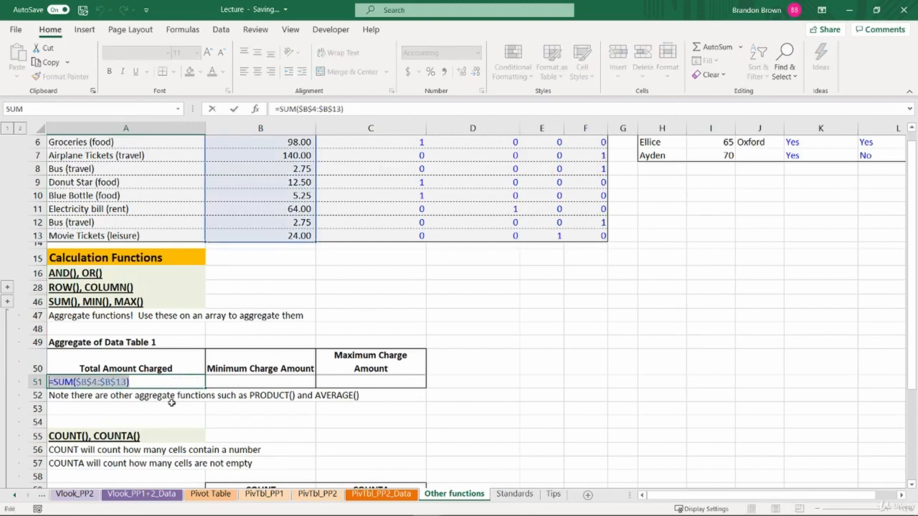
{"action": "key", "text": "ctrl+c"}
{"action": "key", "text": "Tab"}
{"action": "key", "text": "ctrl+v"}
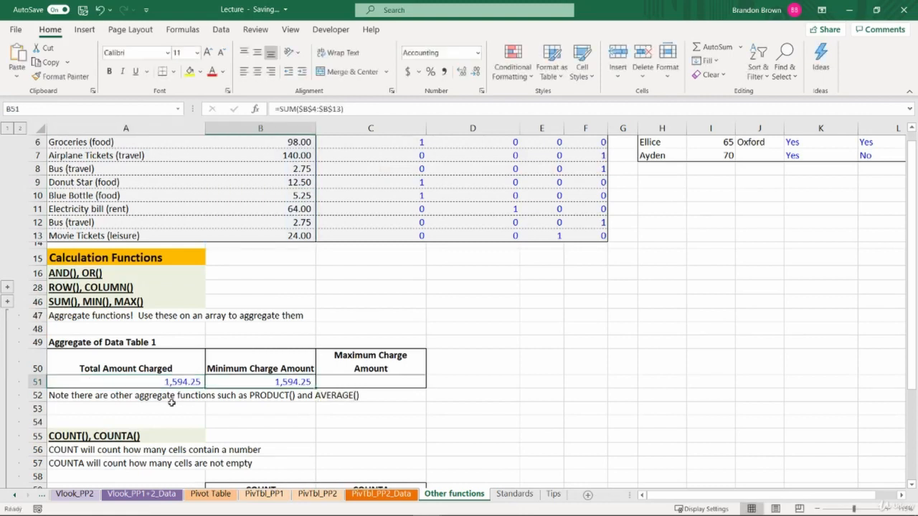
{"action": "key", "text": "F2"}
{"action": "double_click", "coordinate": [222, 382]}
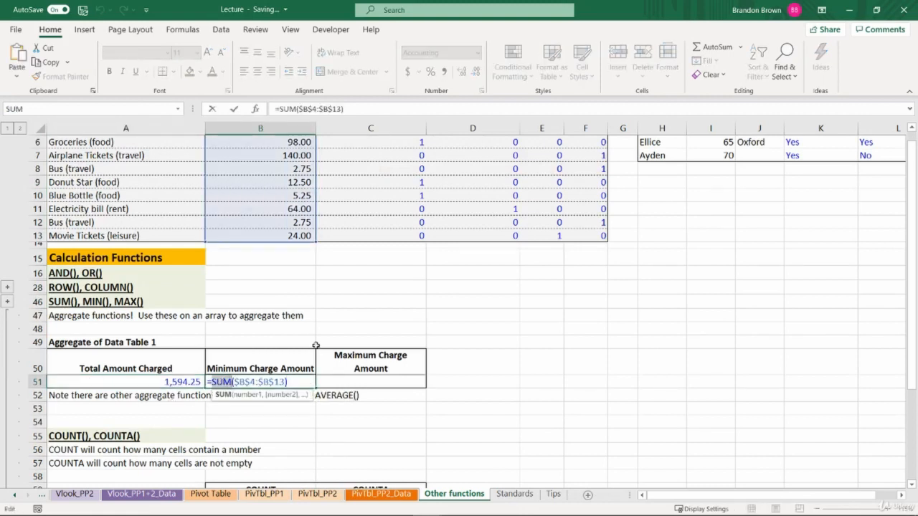
{"action": "type", "text": "MIN"}
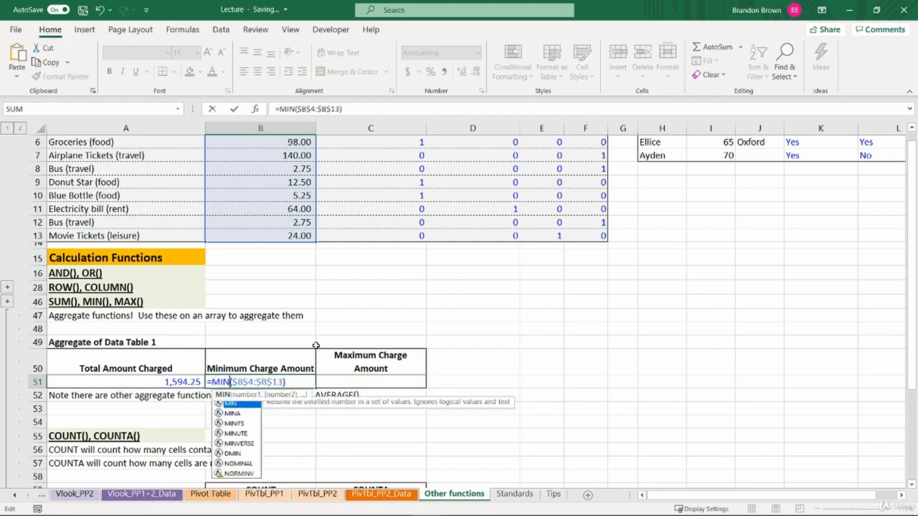
{"action": "key", "text": "Return"}
Compare the minimum charge in B51 with the two Bus (travel) rows of Data Table 1.
{"action": "key", "text": "Up"}
{"action": "key", "text": "shift+space"}
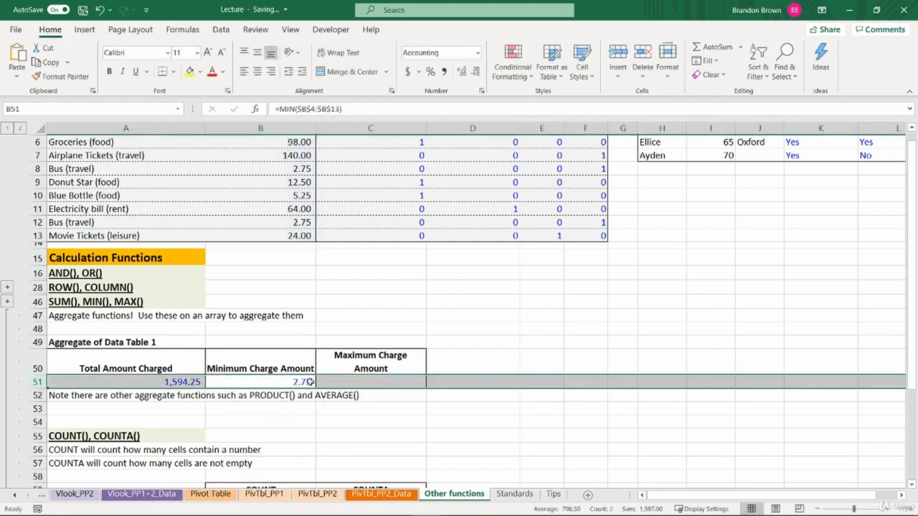
{"action": "left_click", "coordinate": [285, 223]}
{"action": "key", "text": "shift+space"}
{"action": "left_click", "coordinate": [305, 169]}
{"action": "key", "text": "shift+space"}
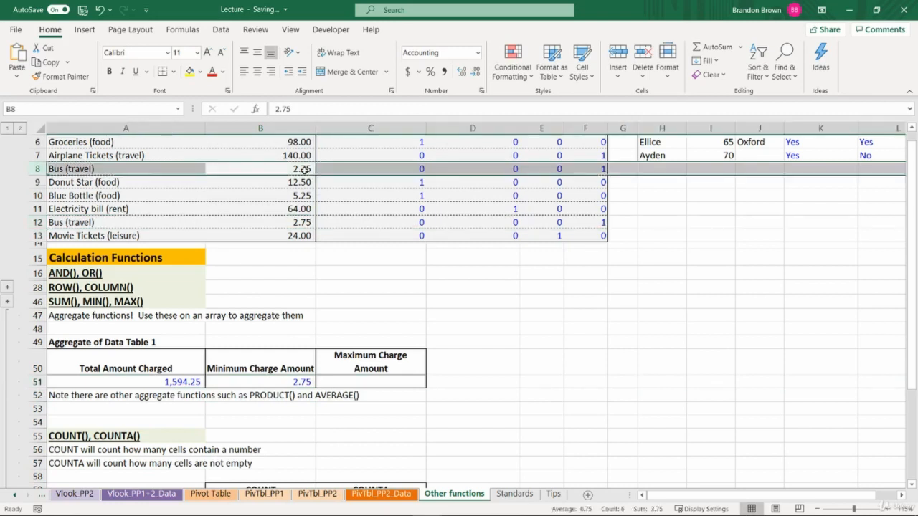
{"action": "left_click", "coordinate": [264, 222]}
{"action": "key", "text": "shift+space"}
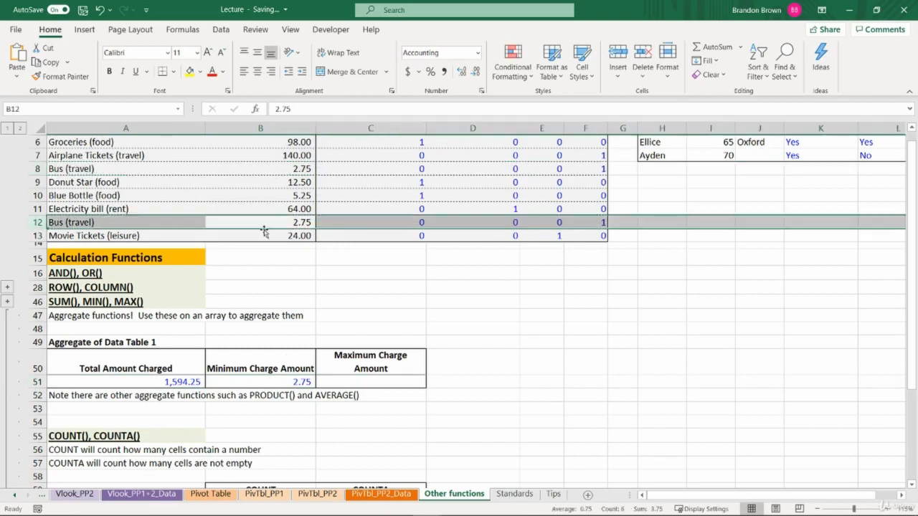
Paste only the B51 formula into C51 and change its function to MAX, making it =MAX($B$4:$B$13).
{"action": "left_click", "coordinate": [276, 382]}
{"action": "key", "text": "ctrl+c"}
{"action": "left_click", "coordinate": [371, 382]}
{"action": "key", "text": "ctrl+alt+v"}
{"action": "key", "text": "f"}
{"action": "left_click", "coordinate": [370, 385]}
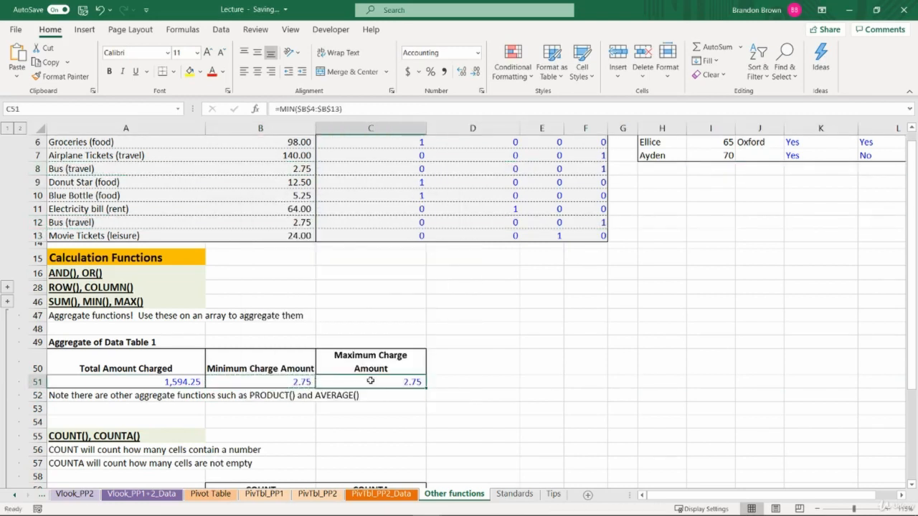
{"action": "double_click", "coordinate": [371, 382]}
{"action": "double_click", "coordinate": [335, 382]}
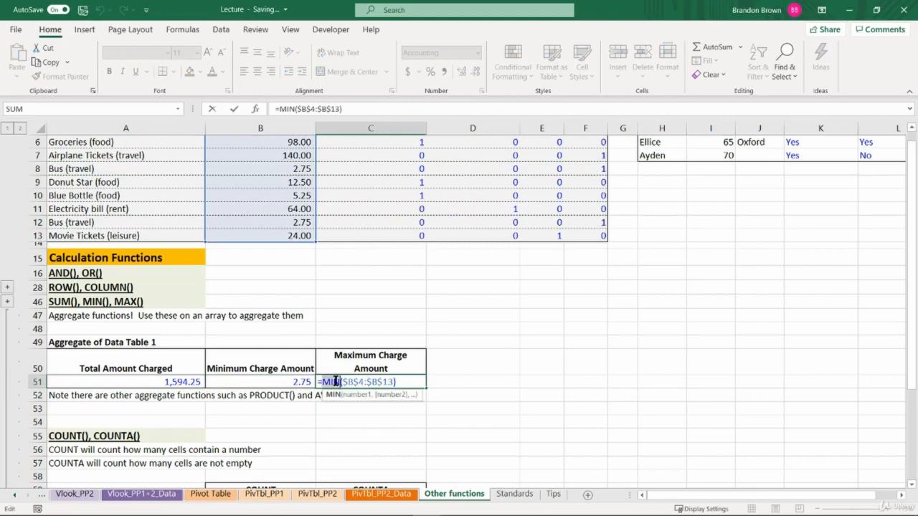
{"action": "type", "text": "MAX"}
{"action": "key", "text": "ctrl+Return"}
Compare the maximum charge in C51 with the Mortgage payment row of Data Table 1.
{"action": "key", "text": "shift+space"}
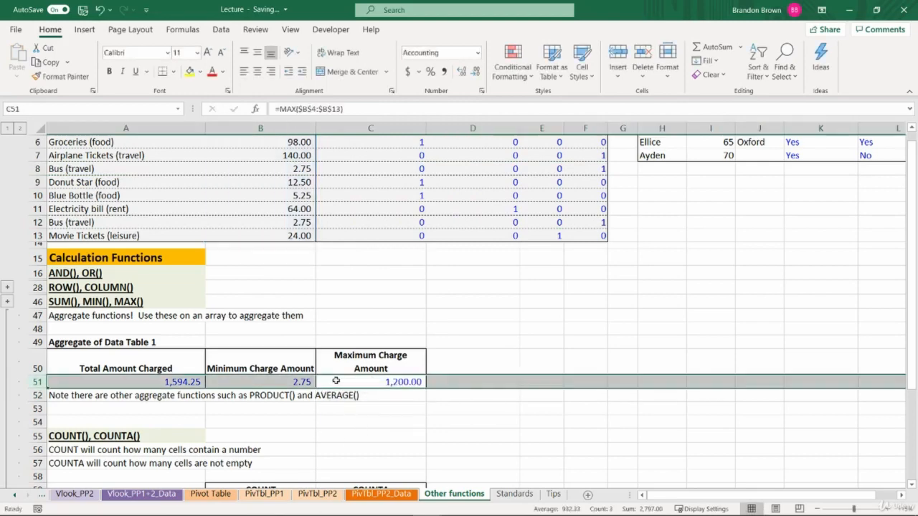
{"action": "scroll", "coordinate": [308, 358], "scroll_direction": "up", "scroll_amount": 2}
{"action": "left_click", "coordinate": [286, 199]}
{"action": "key", "text": "shift+space"}
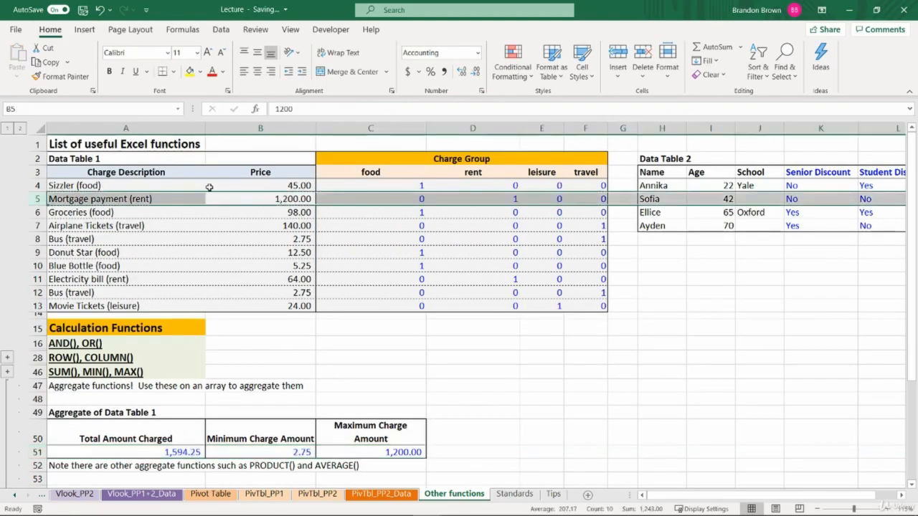
Review the note on other aggregate functions in A52 and the three aggregate formulas in A51:C51.
{"action": "scroll", "coordinate": [342, 397], "scroll_direction": "down", "scroll_amount": 3}
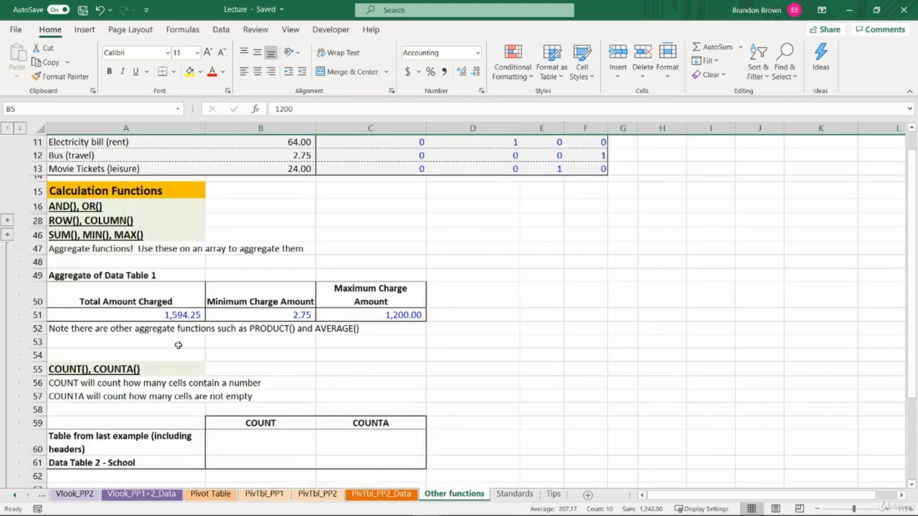
{"action": "left_click", "coordinate": [145, 332]}
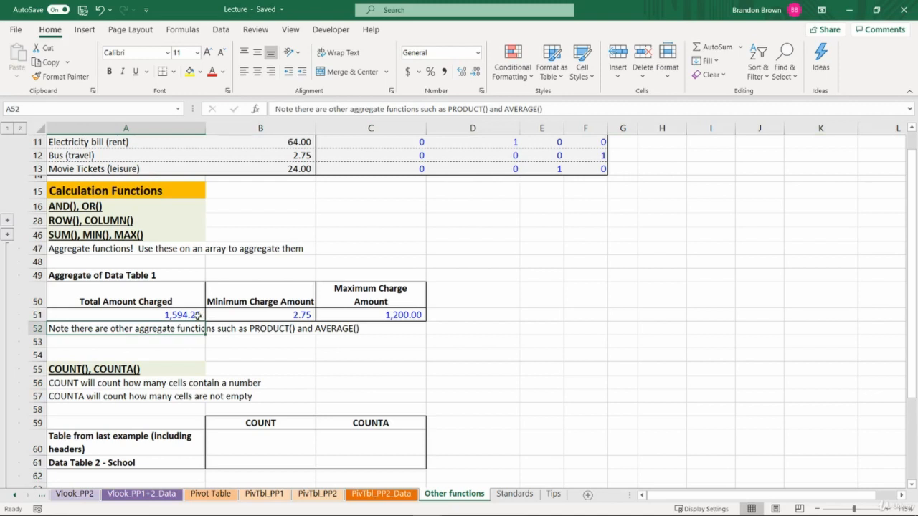
{"action": "left_click", "coordinate": [184, 313]}
{"action": "left_click", "coordinate": [275, 311]}
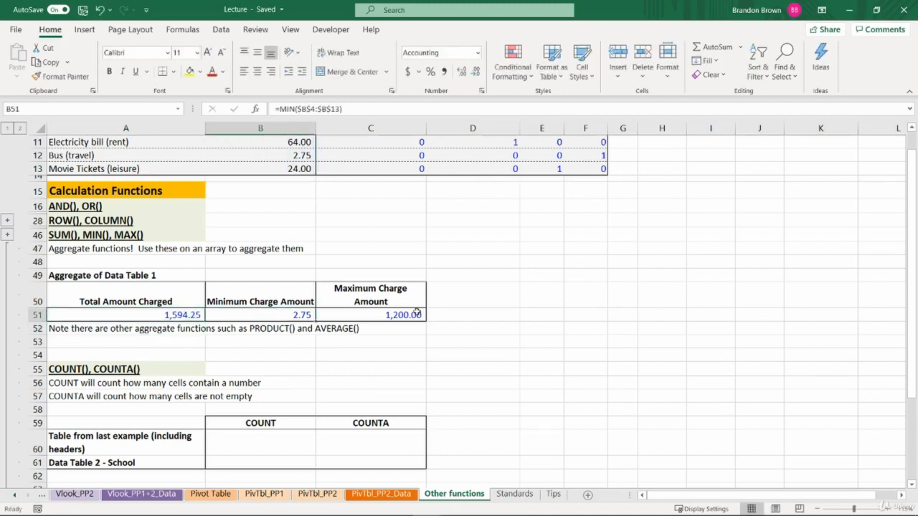
{"action": "left_click", "coordinate": [418, 311]}
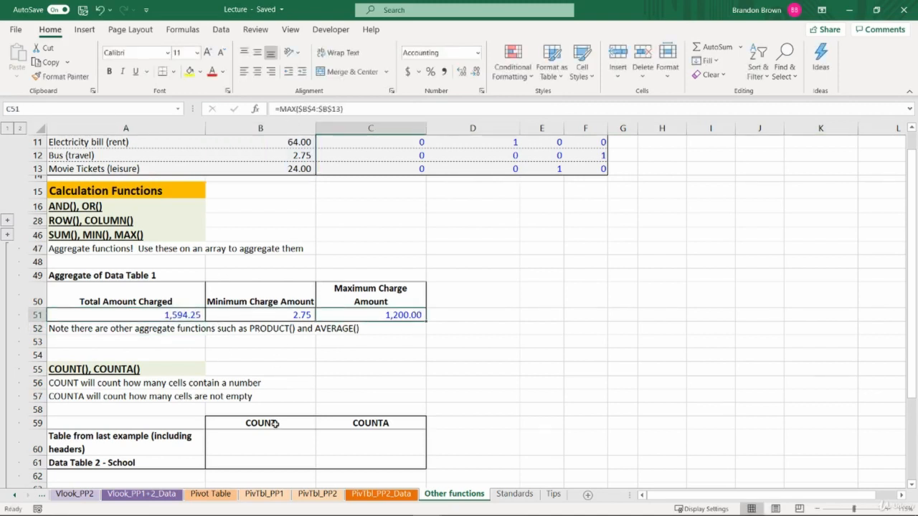
Enter =COUNT($A$50:$C$51) in B60 to count the numeric cells of the aggregate table, headers included.
{"action": "scroll", "coordinate": [275, 423], "scroll_direction": "down", "scroll_amount": 2}
{"action": "left_click", "coordinate": [267, 374]}
{"action": "scroll", "coordinate": [476, 346], "scroll_direction": "down", "scroll_amount": 1}
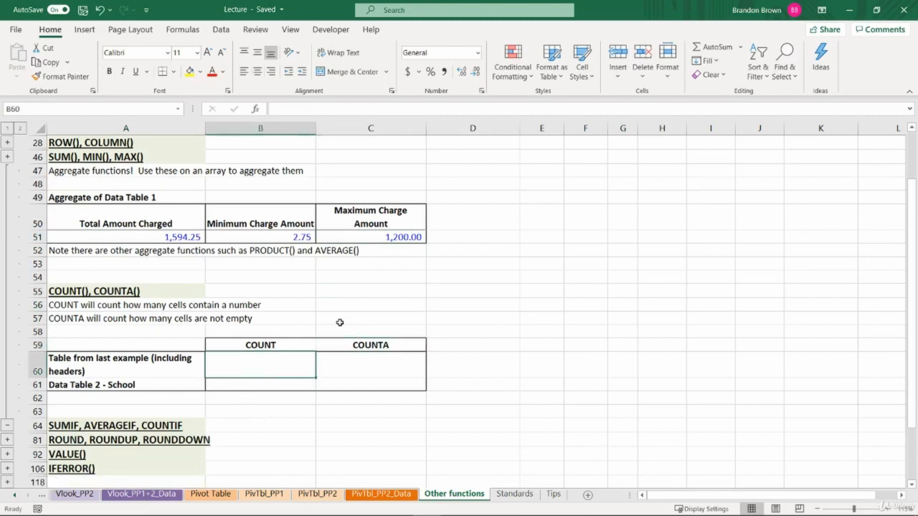
{"action": "type", "text": "=count"}
{"action": "key", "text": "Tab"}
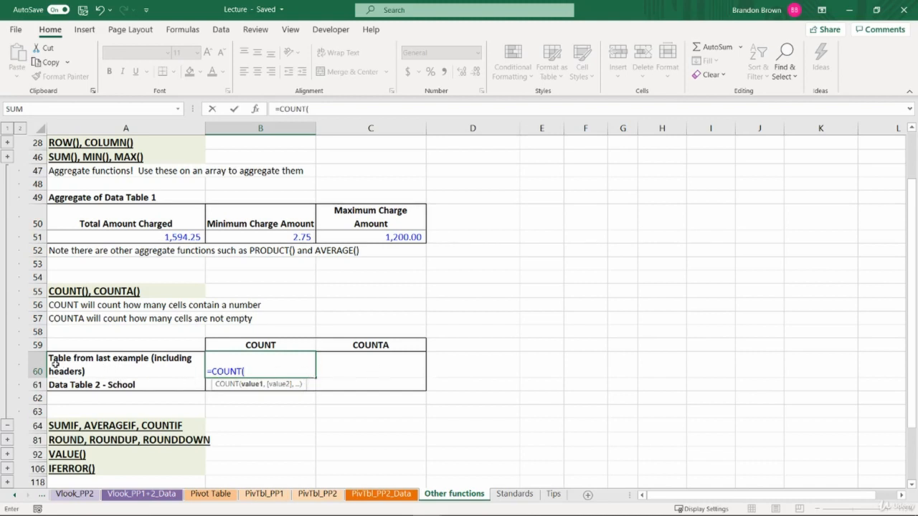
{"action": "left_click_drag", "start_coordinate": [132, 212], "coordinate": [381, 236]}
{"action": "key", "text": "F4"}
{"action": "type", "text": ")"}
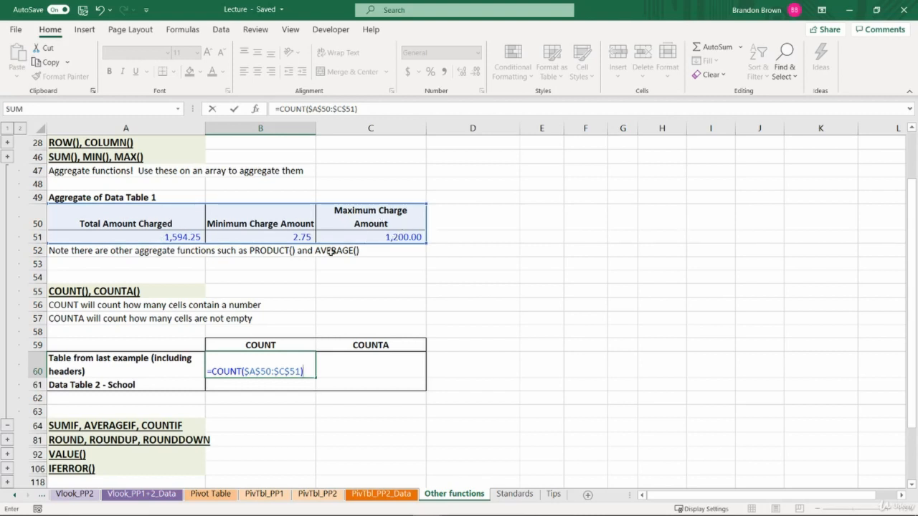
{"action": "key", "text": "Return"}
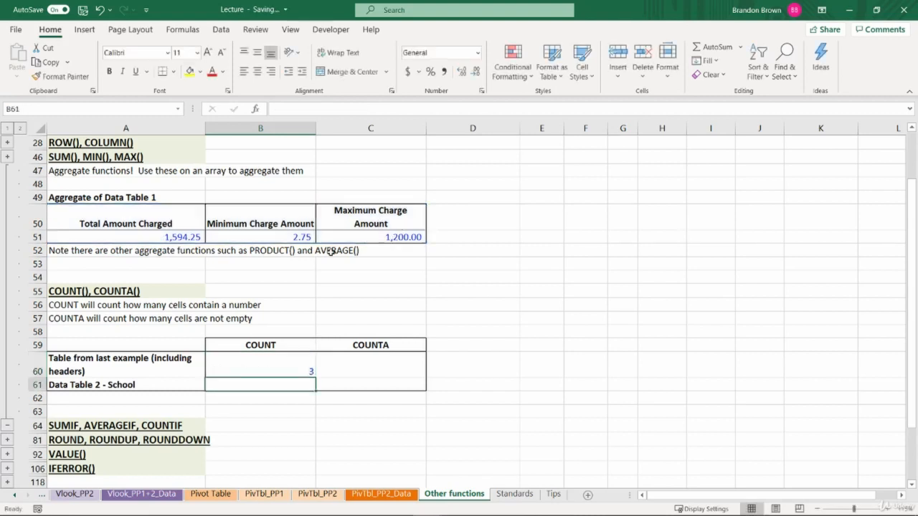
Paste only the B60 formula into C60 and change its function to COUNTA, making it =COUNTA($A$50:$C$51).
{"action": "left_click", "coordinate": [297, 363]}
{"action": "key", "text": "ctrl+c"}
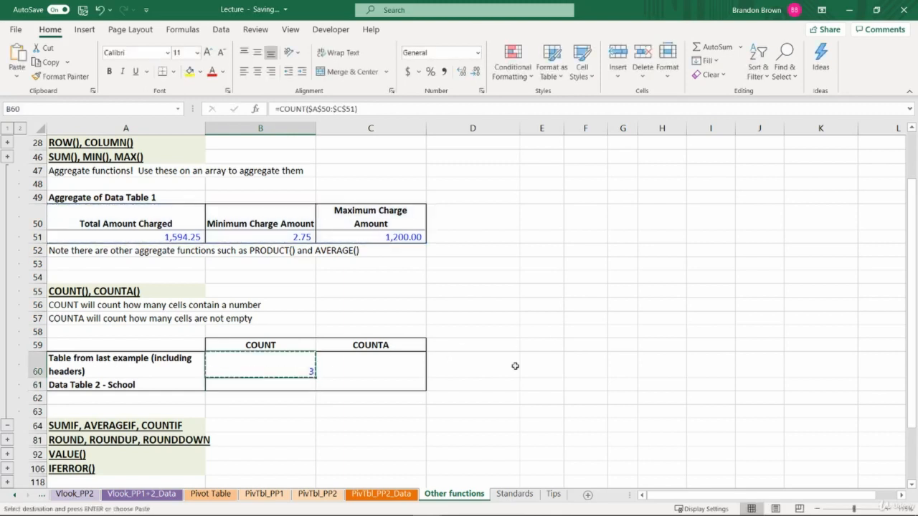
{"action": "key", "text": "Right"}
{"action": "key", "text": "ctrl+alt+v"}
{"action": "key", "text": "f"}
{"action": "key", "text": "Return"}
{"action": "key", "text": "Escape"}
{"action": "key", "text": "Down"}
{"action": "key", "text": "Up"}
{"action": "key", "text": "F2"}
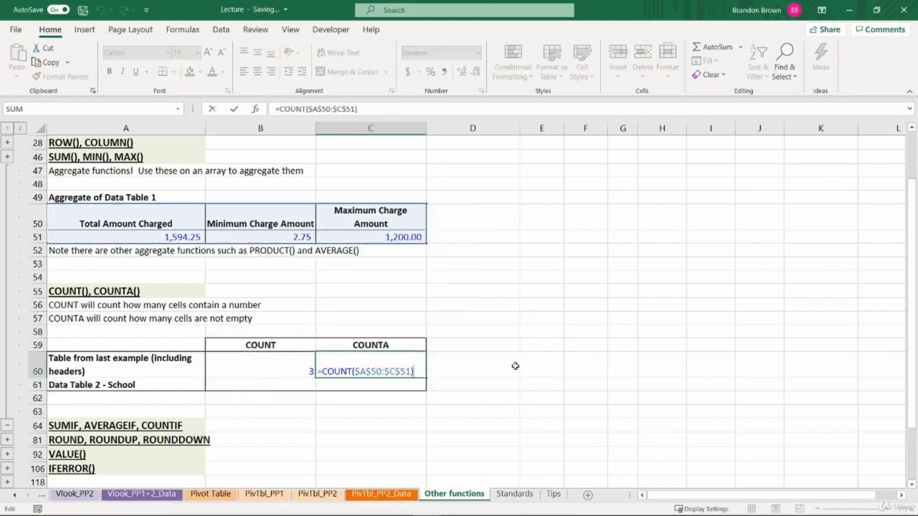
{"action": "left_click", "coordinate": [352, 371]}
{"action": "type", "text": "A"}
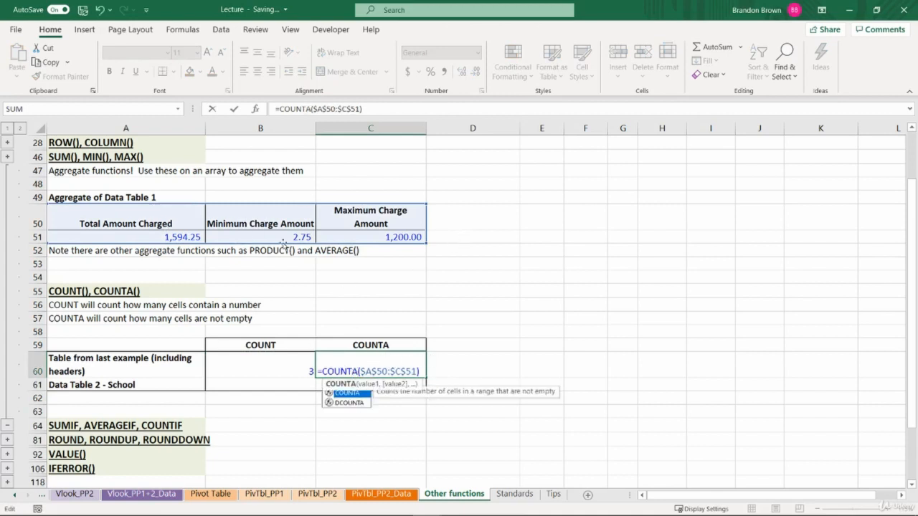
{"action": "key", "text": "Return"}
Check the COUNTA and COUNT results in row 60 against the cells of A50:C51.
{"action": "left_click", "coordinate": [401, 364]}
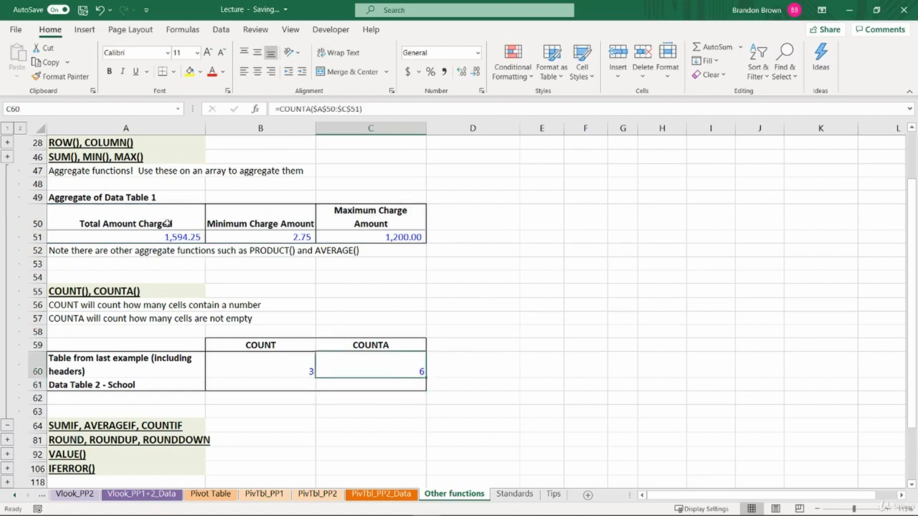
{"action": "left_click_drag", "start_coordinate": [167, 224], "coordinate": [387, 237]}
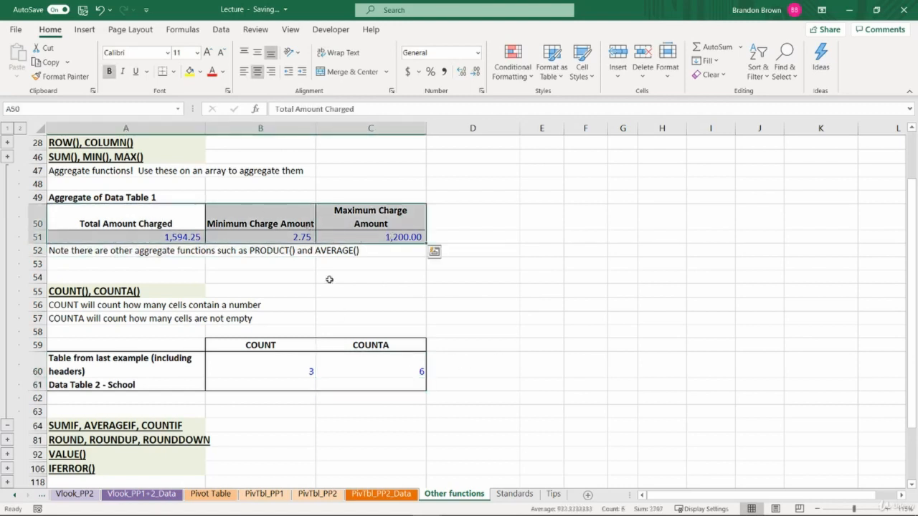
{"action": "left_click", "coordinate": [386, 347]}
{"action": "left_click", "coordinate": [285, 373]}
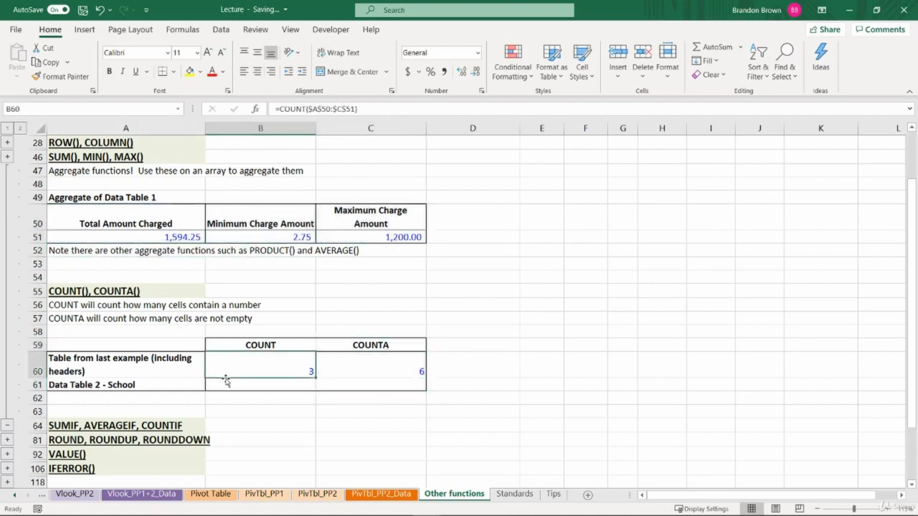
Examine the School column of Data Table 2 as the range for the second counting example.
{"action": "left_click", "coordinate": [171, 384]}
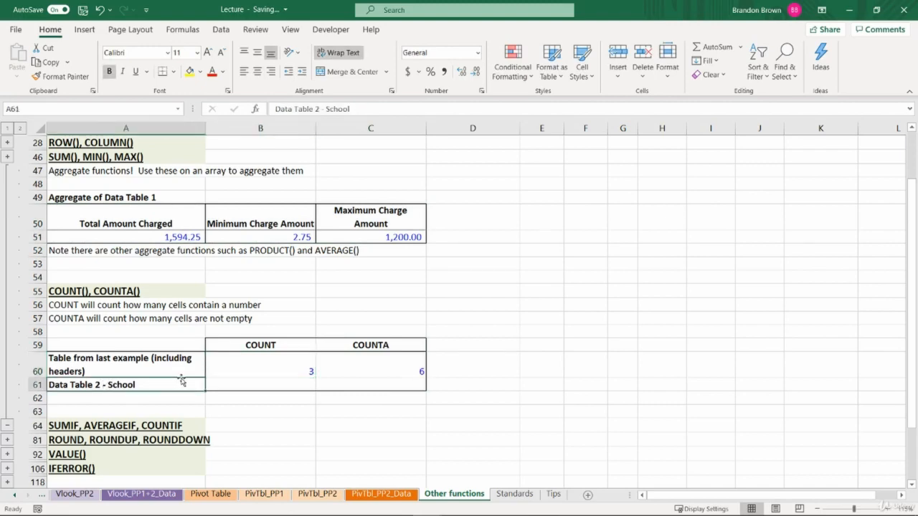
{"action": "scroll", "coordinate": [502, 308], "scroll_direction": "up", "scroll_amount": 5}
{"action": "left_click_drag", "start_coordinate": [744, 183], "coordinate": [747, 217]}
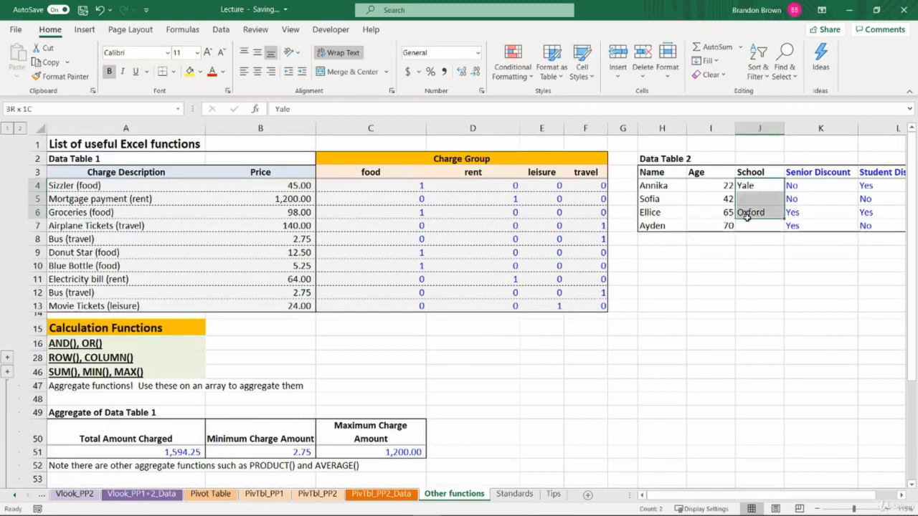
Copy B60:C60 and paste only the formulas into B61:C61 for the Data Table 2 - School row.
{"action": "scroll", "coordinate": [750, 218], "scroll_direction": "down", "scroll_amount": 6}
{"action": "left_click_drag", "start_coordinate": [294, 352], "coordinate": [351, 354]}
{"action": "key", "text": "ctrl+c"}
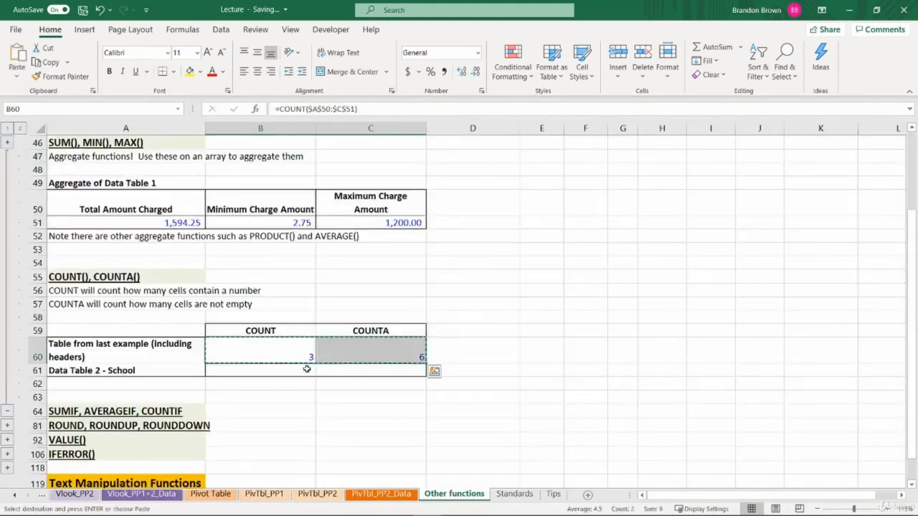
{"action": "left_click", "coordinate": [306, 368]}
{"action": "key", "text": "ctrl+alt+v"}
{"action": "key", "text": "alt+f"}
{"action": "key", "text": "Return"}
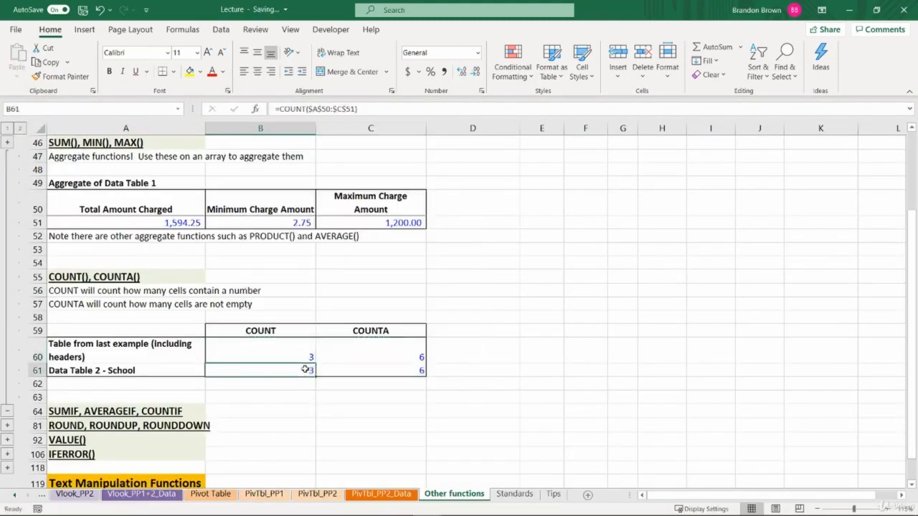
Replace the B61 formula with =COUNT($J$4:$J$7) to count numbers in the School column.
{"action": "type", "text": "=COUNT("}
{"action": "scroll", "coordinate": [336, 369], "scroll_direction": "up", "scroll_amount": 2}
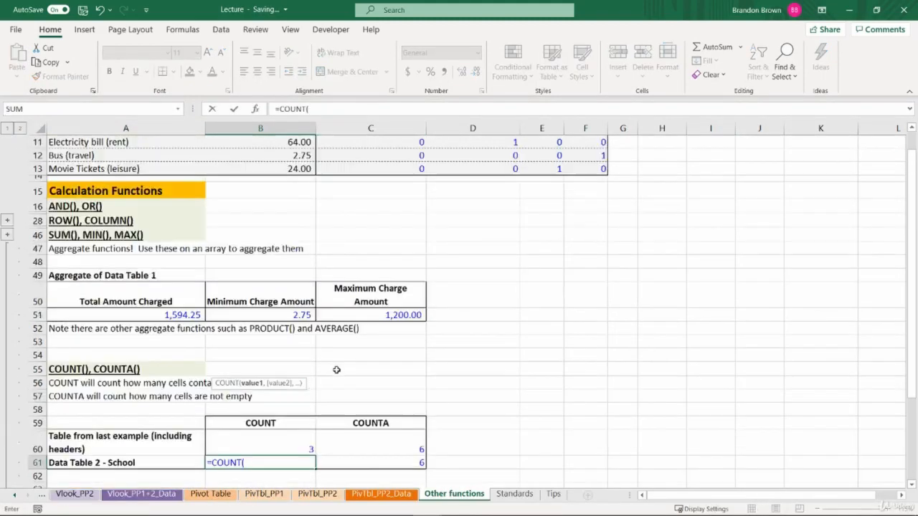
{"action": "scroll", "coordinate": [336, 369], "scroll_direction": "up", "scroll_amount": 3}
{"action": "left_click_drag", "start_coordinate": [750, 185], "coordinate": [753, 227]}
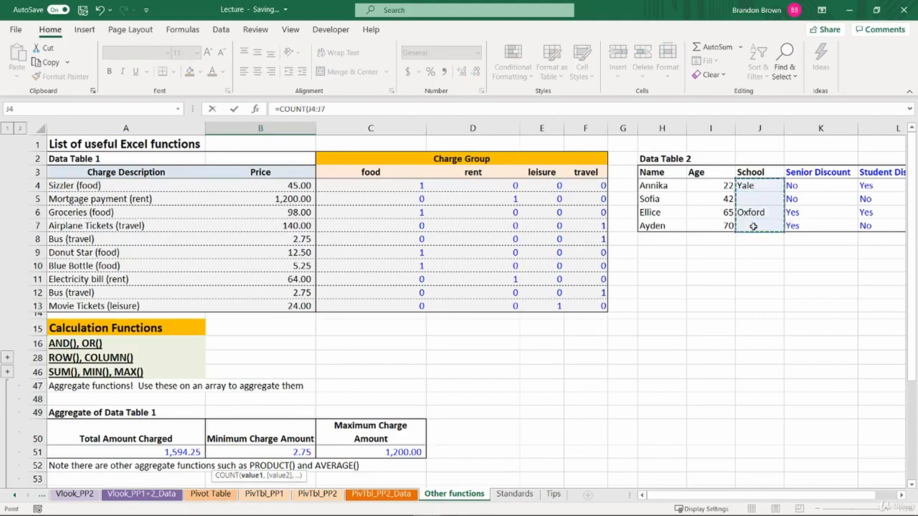
{"action": "key", "text": "F4"}
{"action": "key", "text": "Return"}
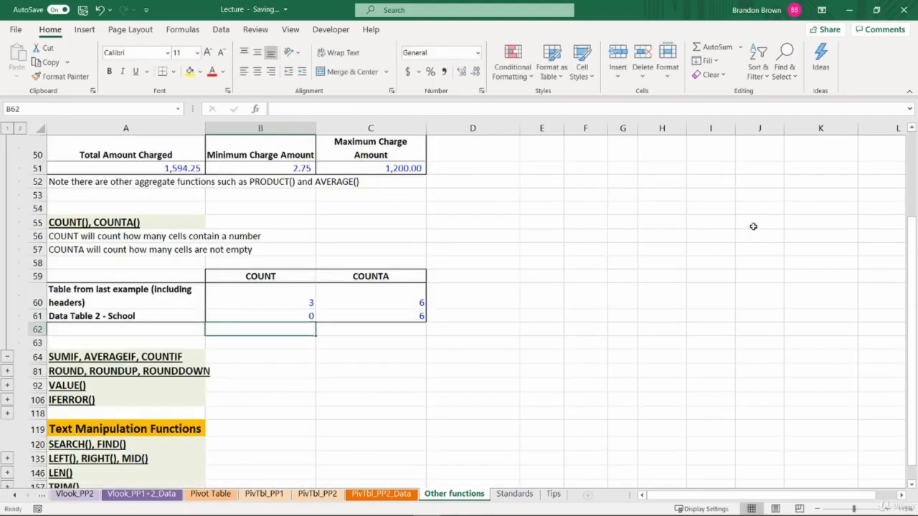
Compare the COUNT result in B61 with the School cells J4:J7 of Data Table 2.
{"action": "key", "text": "Up"}
{"action": "key", "text": "shift+space"}
{"action": "left_click", "coordinate": [271, 314]}
{"action": "scroll", "coordinate": [563, 301], "scroll_direction": "up", "scroll_amount": 7}
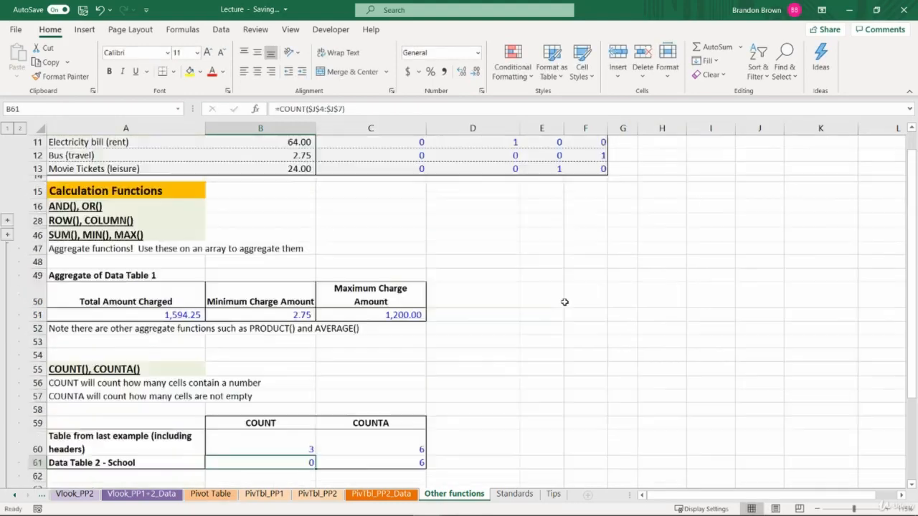
{"action": "left_click_drag", "start_coordinate": [754, 186], "coordinate": [746, 224]}
{"action": "left_click", "coordinate": [761, 186]}
{"action": "left_click_drag", "start_coordinate": [761, 186], "coordinate": [746, 234]}
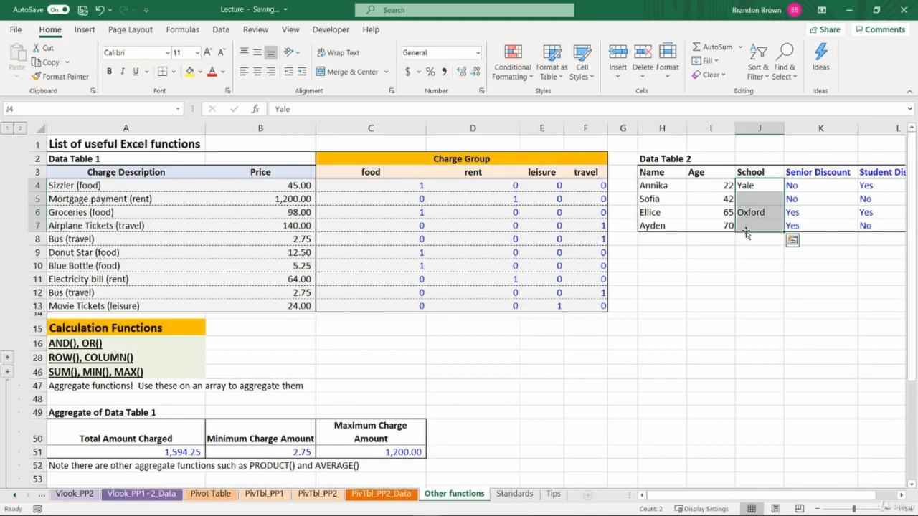
{"action": "scroll", "coordinate": [717, 301], "scroll_direction": "down", "scroll_amount": 7}
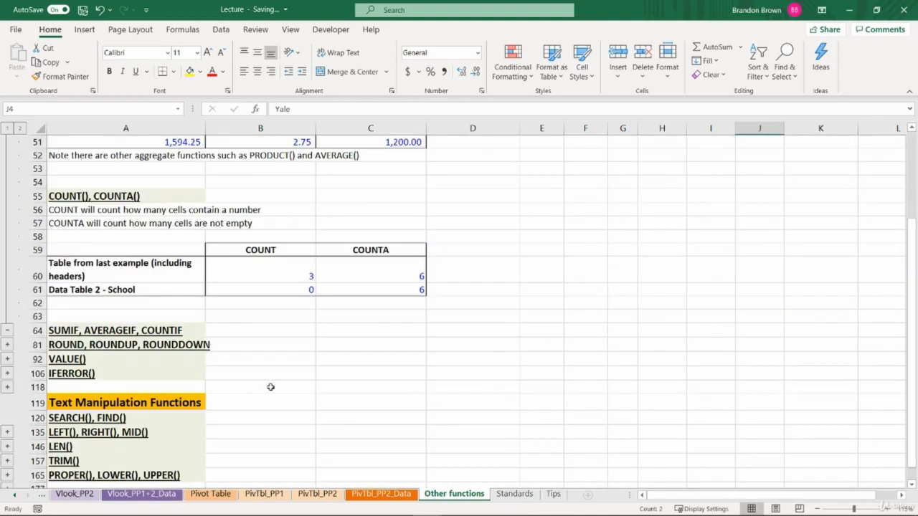
Reuse the B61 formula in C61 and change its function so it reads =COUNTA($J$4:$J$7).
{"action": "left_click", "coordinate": [300, 291]}
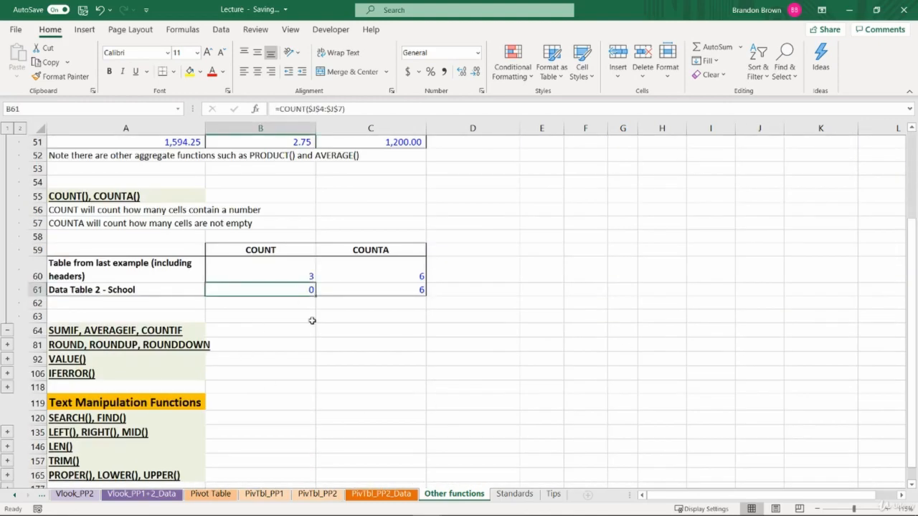
{"action": "double_click", "coordinate": [291, 286]}
{"action": "key", "text": "Escape"}
{"action": "double_click", "coordinate": [291, 286]}
{"action": "key", "text": "Escape"}
{"action": "key", "text": "Right"}
{"action": "key", "text": "F2"}
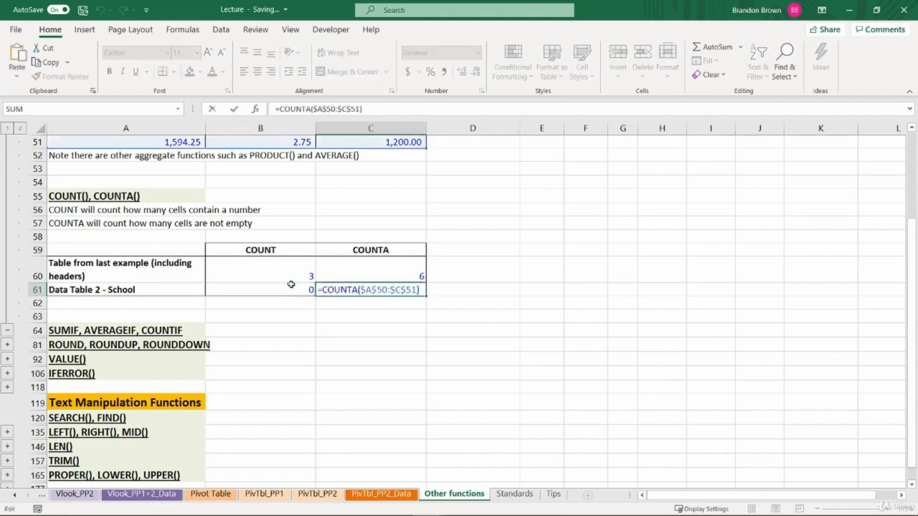
{"action": "key", "text": "shift+Home"}
{"action": "key", "text": "shift+Right"}
{"action": "key", "text": "ctrl+v"}
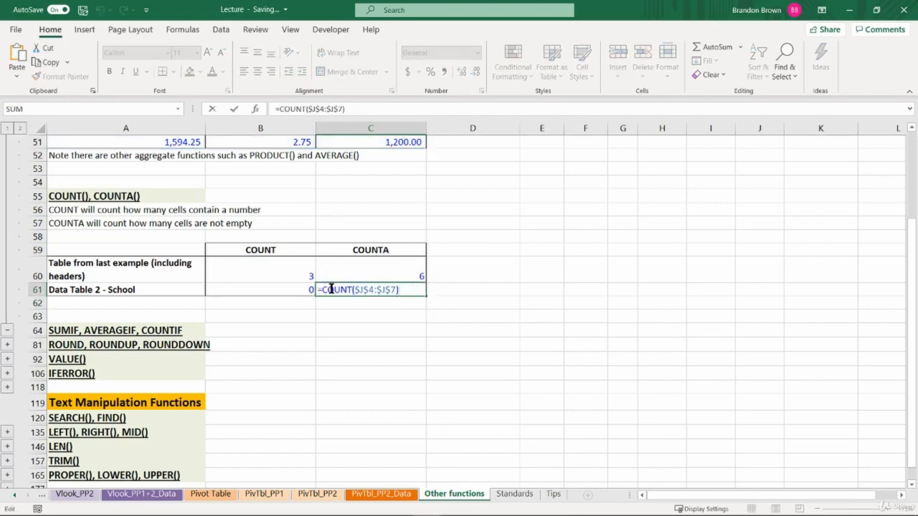
{"action": "left_click", "coordinate": [355, 292]}
{"action": "type", "text": "A"}
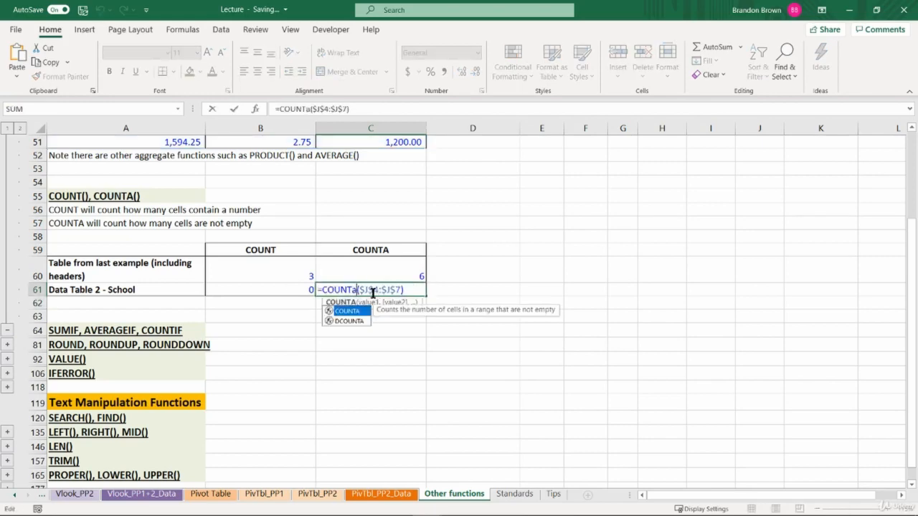
{"action": "key", "text": "Return"}
Check the COUNTA result in C61 against the non-empty School cells in J4:J7.
{"action": "left_click", "coordinate": [373, 293]}
{"action": "scroll", "coordinate": [516, 365], "scroll_direction": "up", "scroll_amount": 5}
{"action": "scroll", "coordinate": [515, 365], "scroll_direction": "up", "scroll_amount": 2}
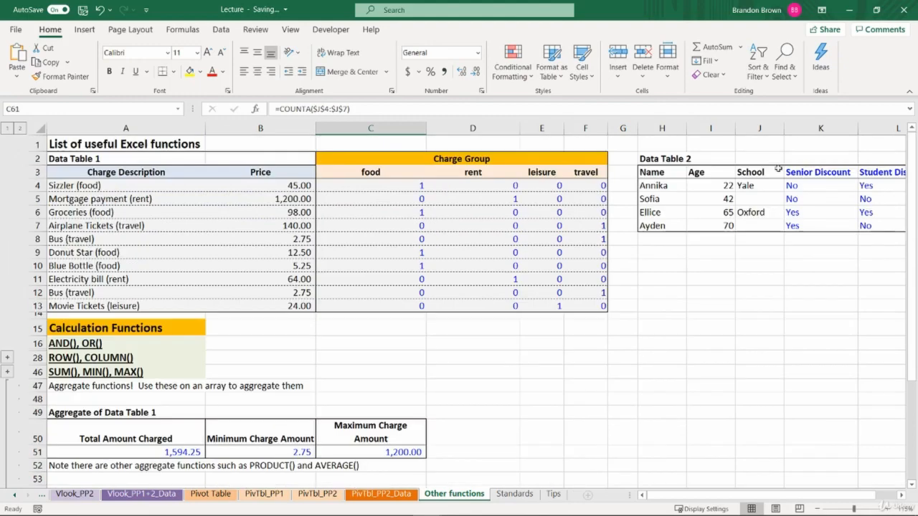
{"action": "left_click_drag", "start_coordinate": [760, 185], "coordinate": [761, 223]}
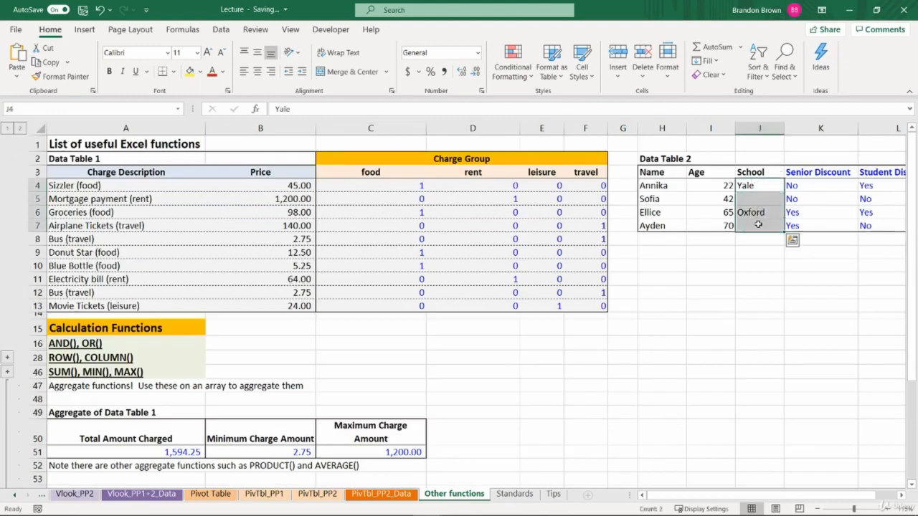
{"action": "scroll", "coordinate": [520, 324], "scroll_direction": "down", "scroll_amount": 7}
{"action": "left_click", "coordinate": [409, 368]}
{"action": "left_click_drag", "start_coordinate": [388, 332], "coordinate": [387, 366]}
{"action": "left_click", "coordinate": [389, 370]}
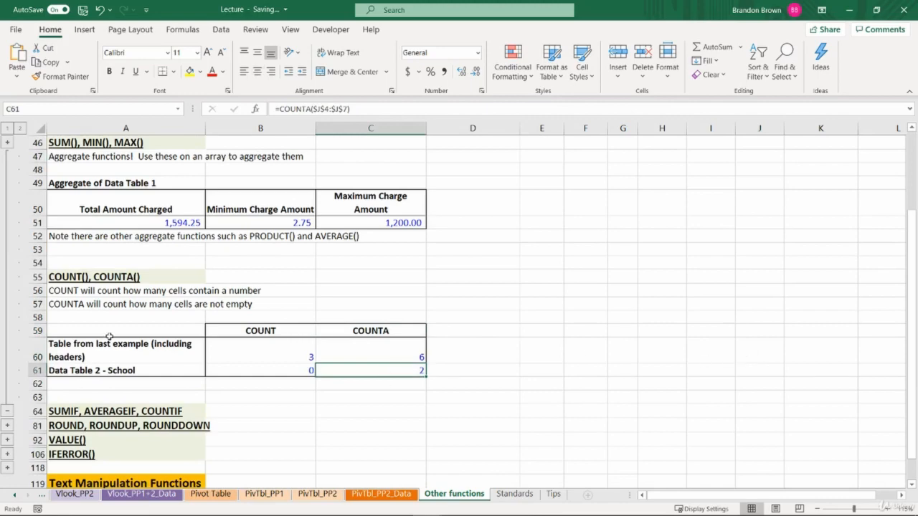
Collapse the SUM and COUNT sections and expand the SUMIF, AVERAGEIF, COUNTIF section down to its Aggregate of Data Table 1.
{"action": "scroll", "coordinate": [71, 323], "scroll_direction": "down", "scroll_amount": 4}
{"action": "scroll", "coordinate": [108, 251], "scroll_direction": "down", "scroll_amount": 2}
{"action": "scroll", "coordinate": [165, 245], "scroll_direction": "up", "scroll_amount": 1}
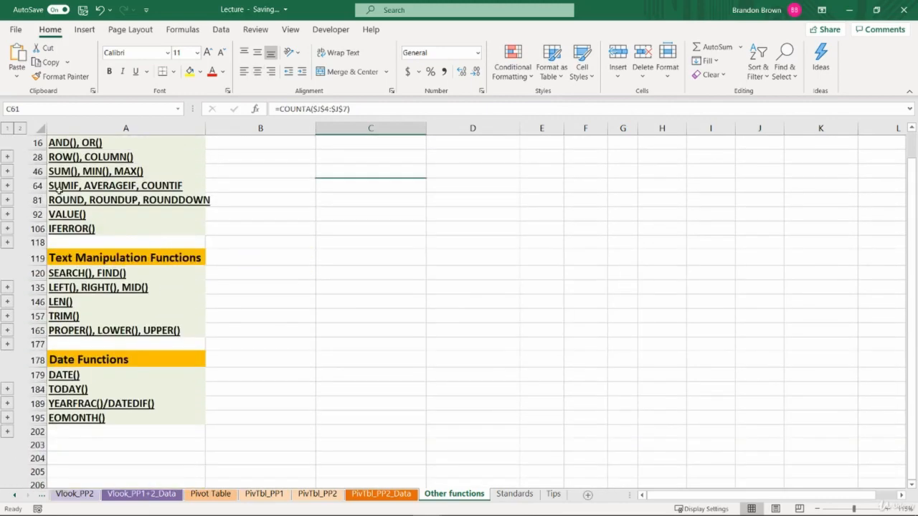
{"action": "left_click", "coordinate": [36, 185]}
{"action": "left_click", "coordinate": [7, 201]}
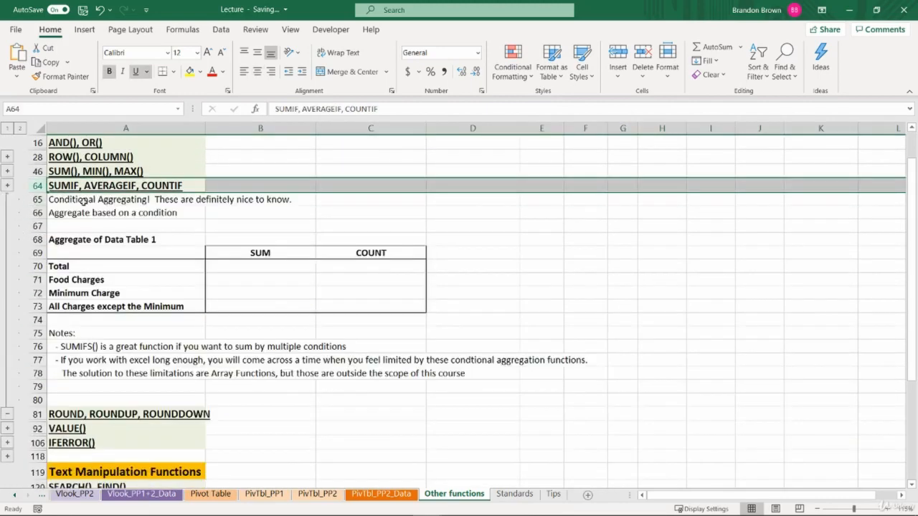
{"action": "left_click", "coordinate": [83, 201]}
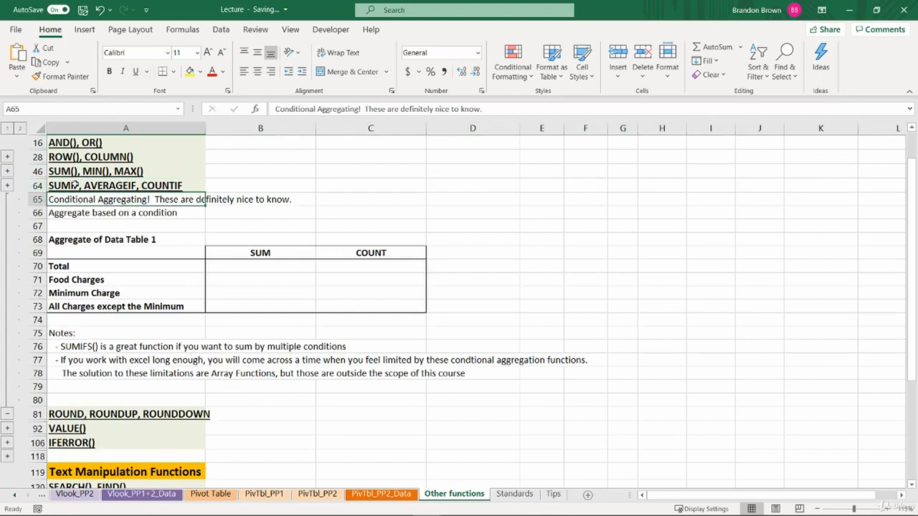
{"action": "left_click", "coordinate": [82, 185]}
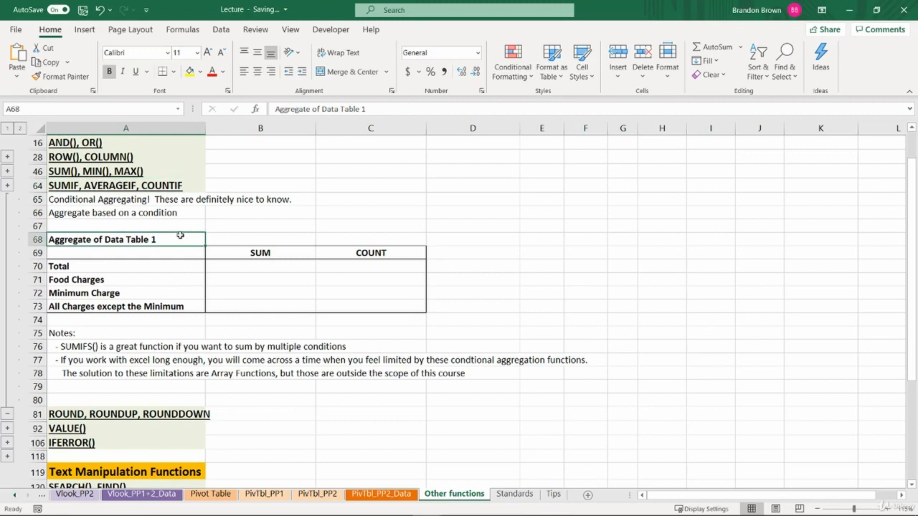
{"action": "key", "text": "shift+space"}
Enter =SUM($B$4:$B$13) in B70 to total all Data Table 1 prices.
{"action": "left_click", "coordinate": [231, 264]}
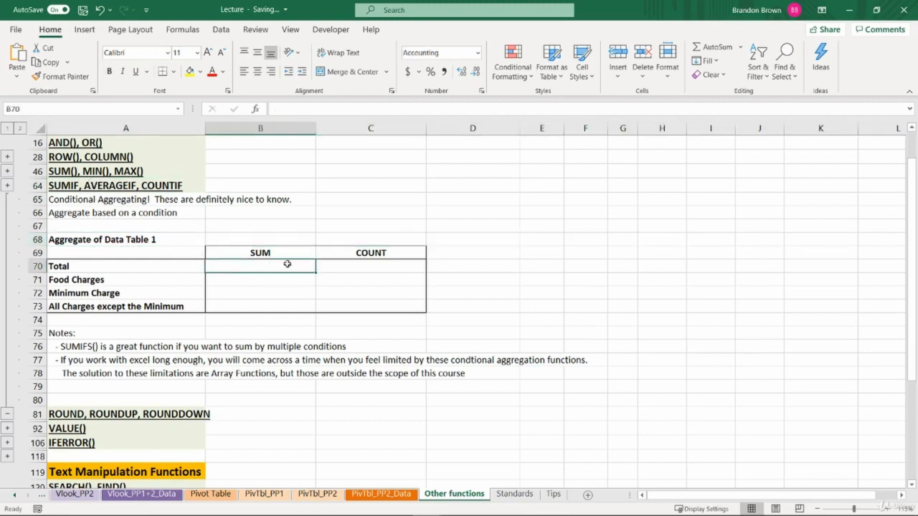
{"action": "type", "text": "=SUM("}
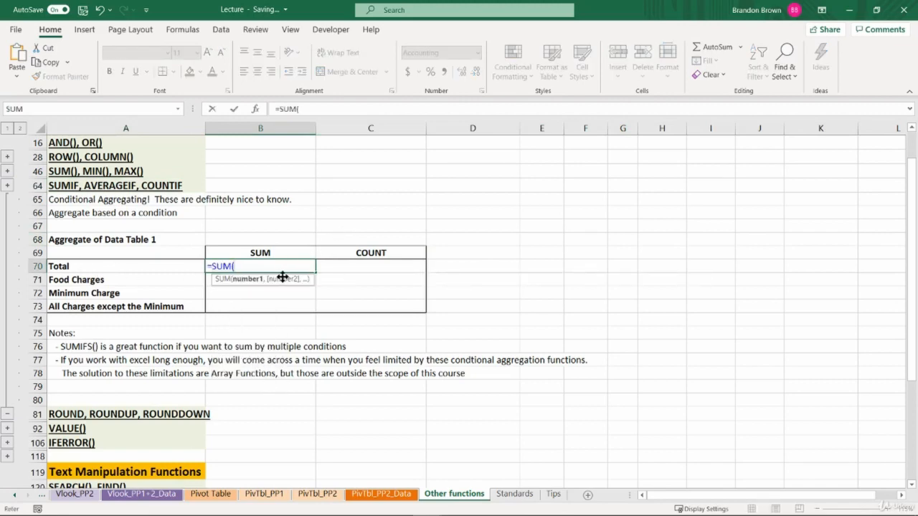
{"action": "scroll", "coordinate": [264, 222], "scroll_direction": "up", "scroll_amount": 5}
{"action": "left_click_drag", "start_coordinate": [284, 185], "coordinate": [287, 305]}
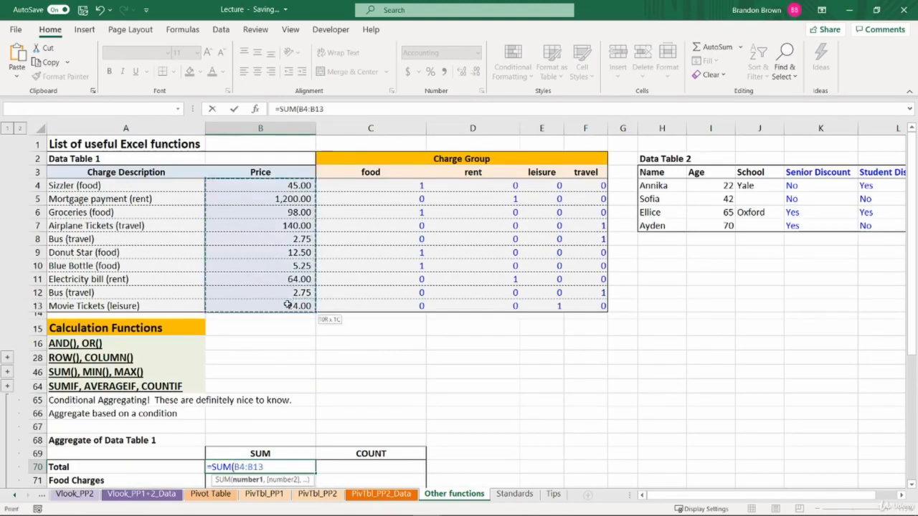
{"action": "type", "text": ")"}
{"action": "key", "text": "Return"}
Copy the B70 formula into C70 and change its function so it reads =COUNTA($B$4:$B$13).
{"action": "scroll", "coordinate": [303, 313], "scroll_direction": "down", "scroll_amount": 2}
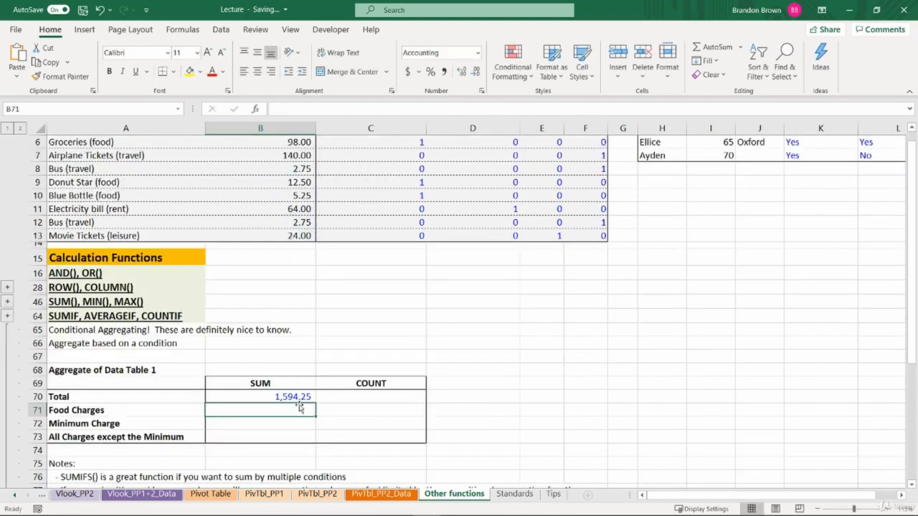
{"action": "left_click", "coordinate": [300, 397]}
{"action": "key", "text": "ctrl+c"}
{"action": "left_click", "coordinate": [373, 396]}
{"action": "key", "text": "ctrl+alt+v"}
{"action": "left_click", "coordinate": [373, 391]}
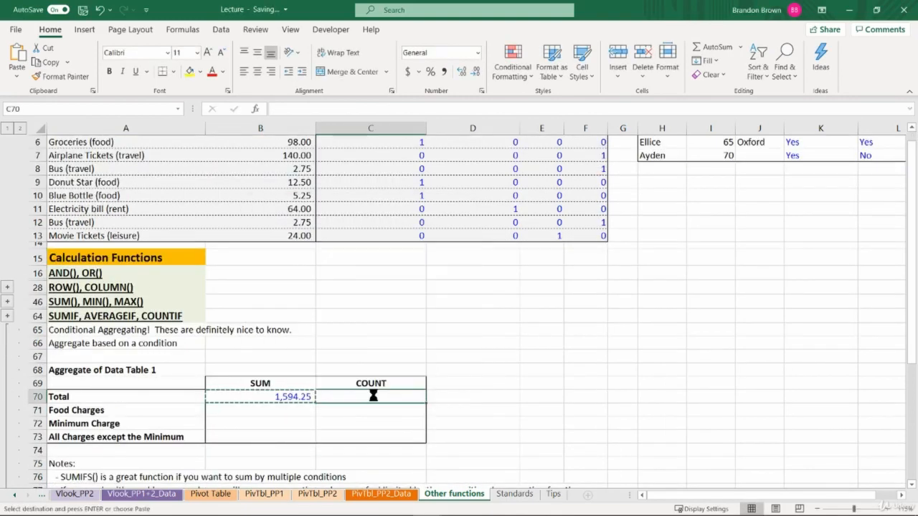
{"action": "key", "text": "Return"}
{"action": "double_click", "coordinate": [373, 397]}
{"action": "double_click", "coordinate": [332, 397]}
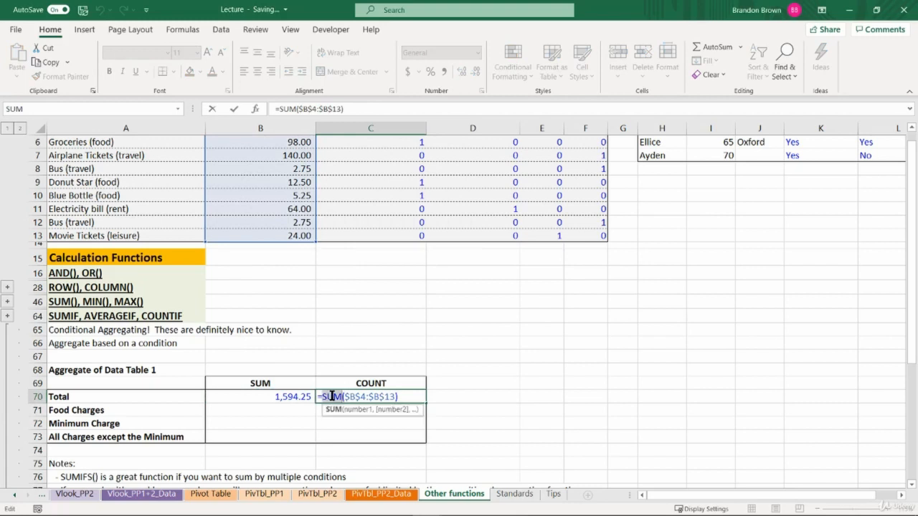
{"action": "type", "text": "counta"}
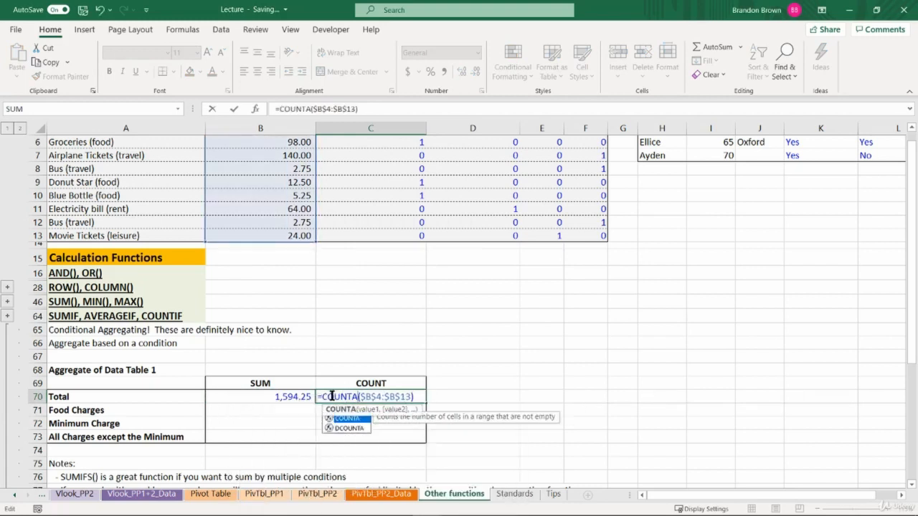
{"action": "key", "text": "Return"}
Review the SUM and COUNT results in the Total row of the aggregate table.
{"action": "left_click", "coordinate": [332, 396]}
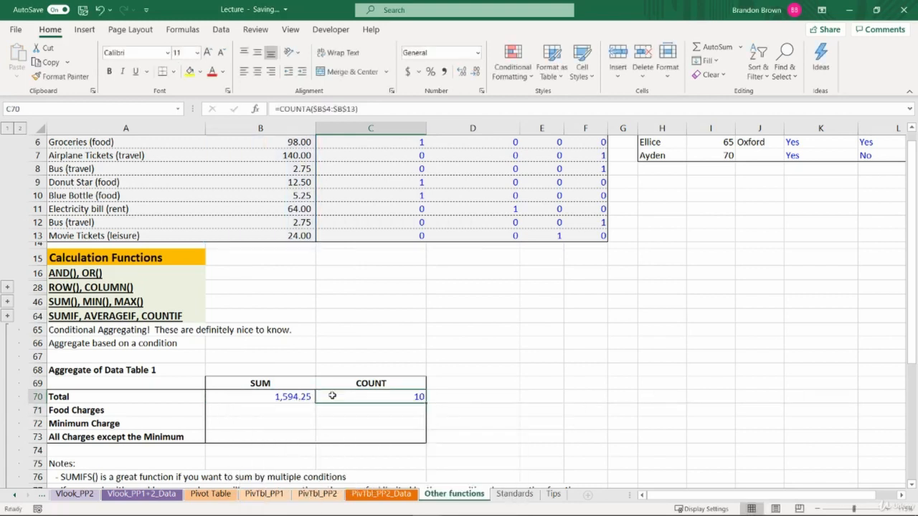
{"action": "left_click", "coordinate": [290, 396]}
{"action": "key", "text": "shift+space"}
{"action": "left_click", "coordinate": [350, 395]}
{"action": "key", "text": "shift+space"}
{"action": "left_click", "coordinate": [386, 397]}
{"action": "scroll", "coordinate": [372, 392], "scroll_direction": "down", "scroll_amount": 2}
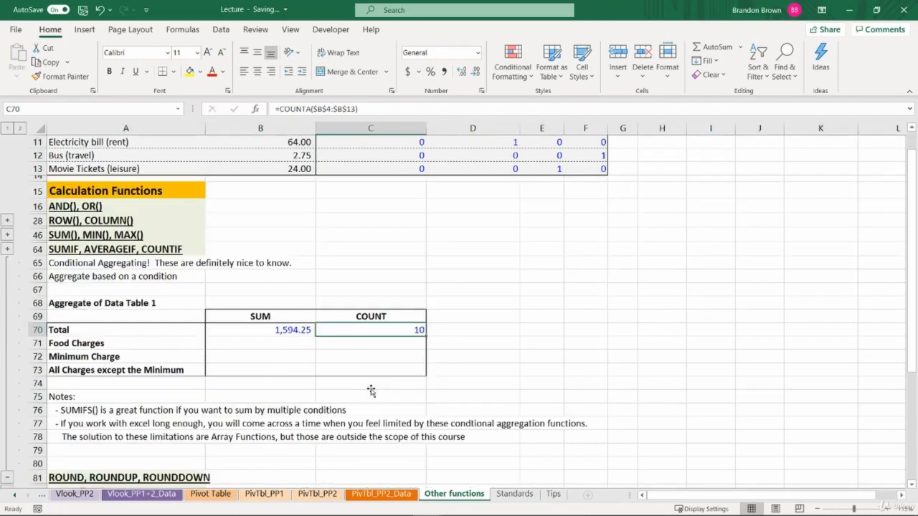
Start a SUMIF formula in B71 for Food Charges with range $C$4:$C$13 and criterion "1".
{"action": "left_click", "coordinate": [72, 344]}
{"action": "key", "text": "shift+space"}
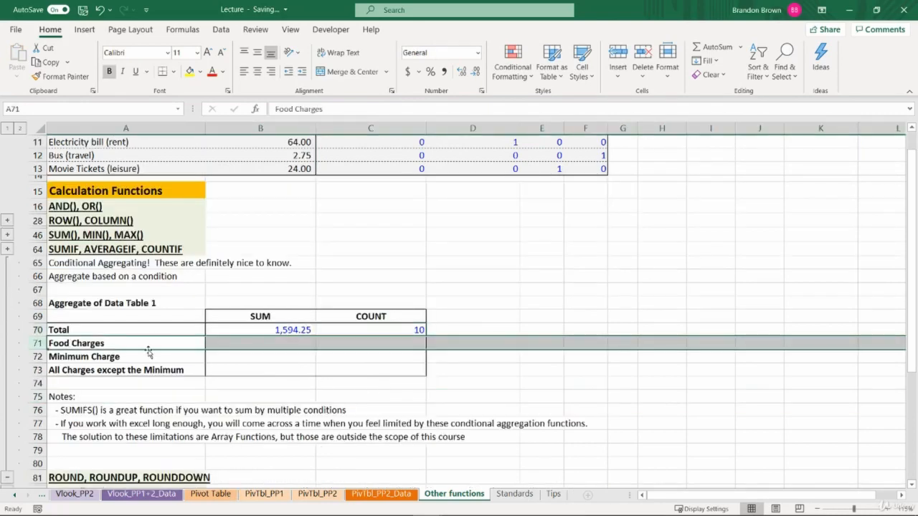
{"action": "left_click", "coordinate": [256, 345]}
{"action": "type", "text": "=sumif"}
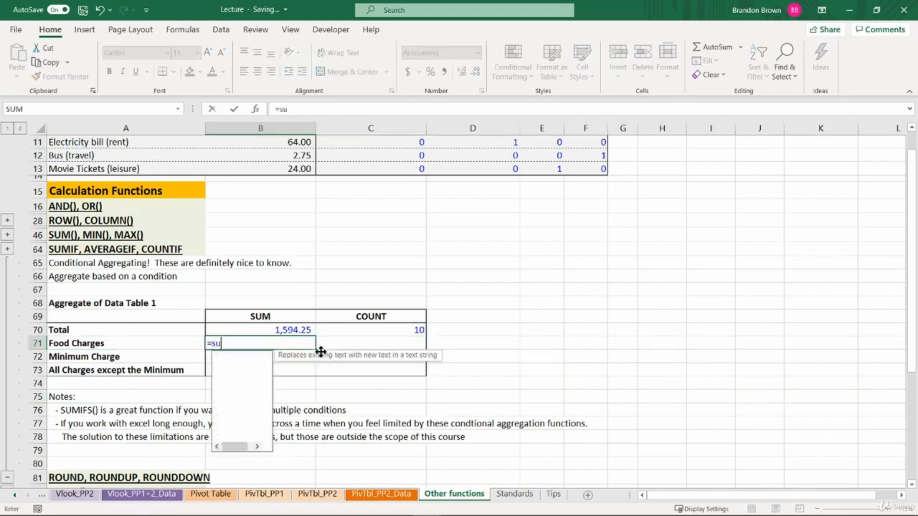
{"action": "key", "text": "Tab"}
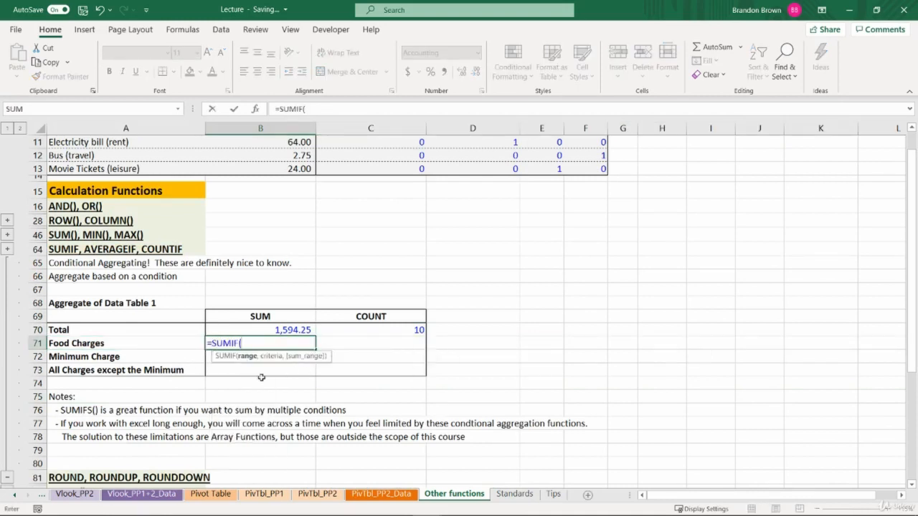
{"action": "scroll", "coordinate": [342, 361], "scroll_direction": "up", "scroll_amount": 3}
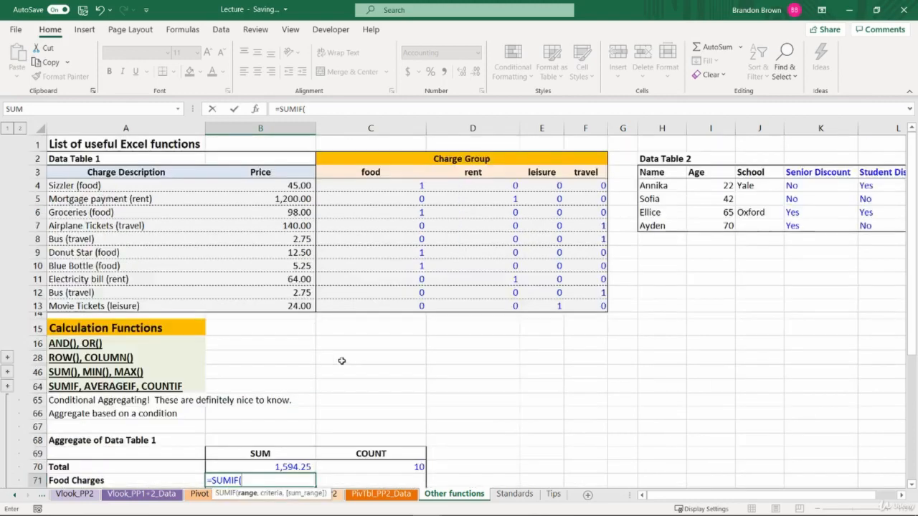
{"action": "left_click_drag", "start_coordinate": [363, 185], "coordinate": [369, 304]}
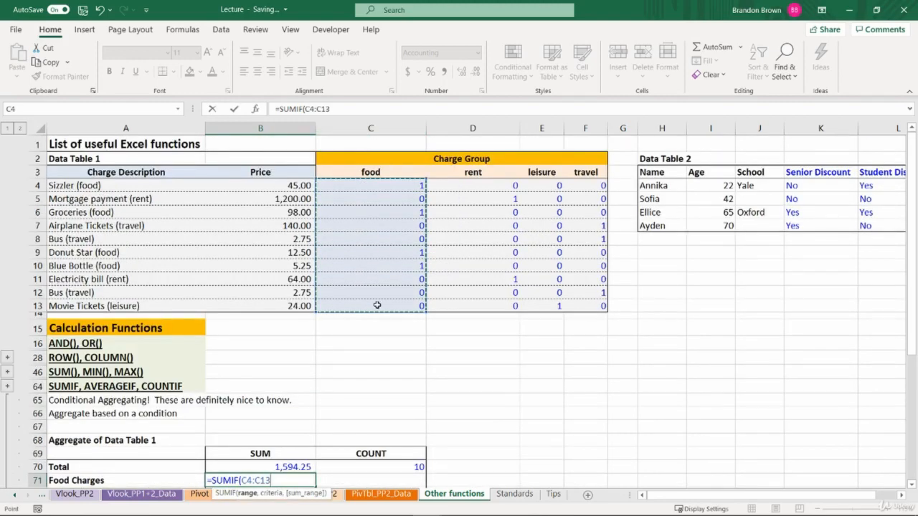
{"action": "key", "text": "F4"}
{"action": "scroll", "coordinate": [402, 320], "scroll_direction": "down", "scroll_amount": 2}
{"action": "type", "text": ",\"1"}
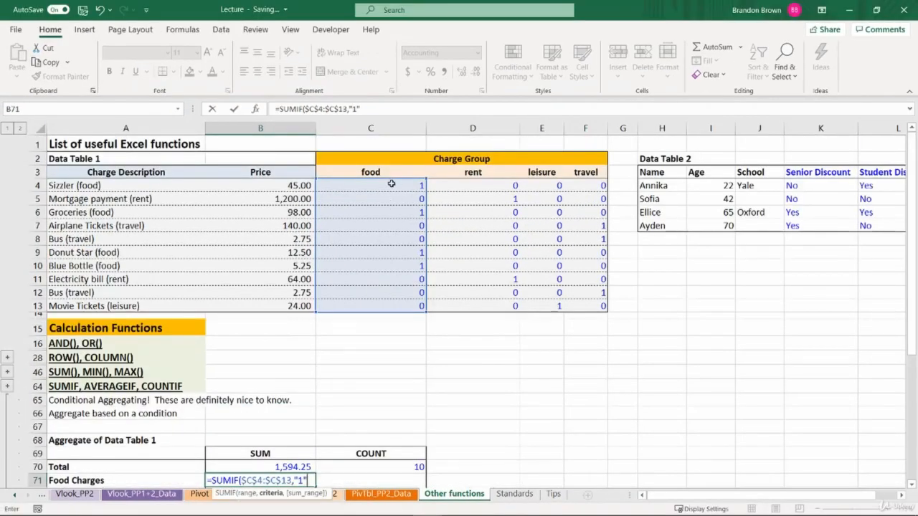
Complete the B71 SUMIF formula with sum range $B$4:$B$13 and inspect its references.
{"action": "type", "text": ","}
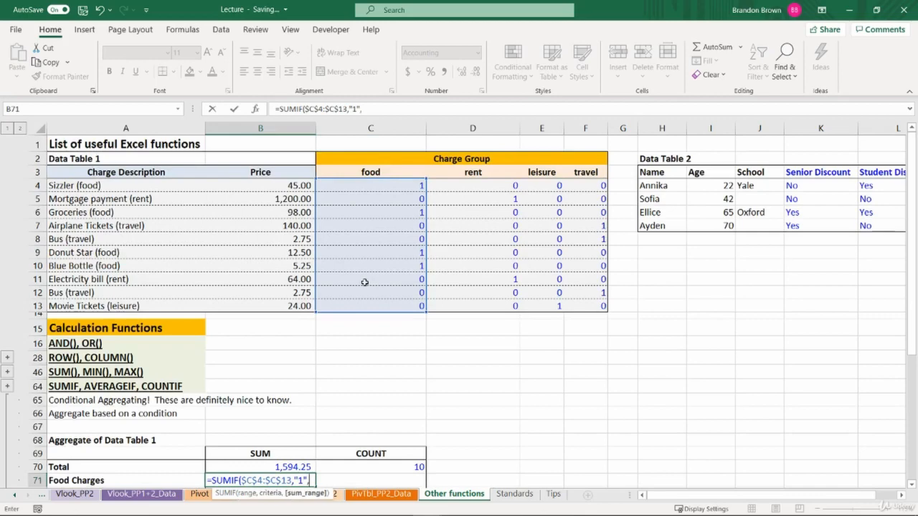
{"action": "left_click_drag", "start_coordinate": [297, 185], "coordinate": [309, 307]}
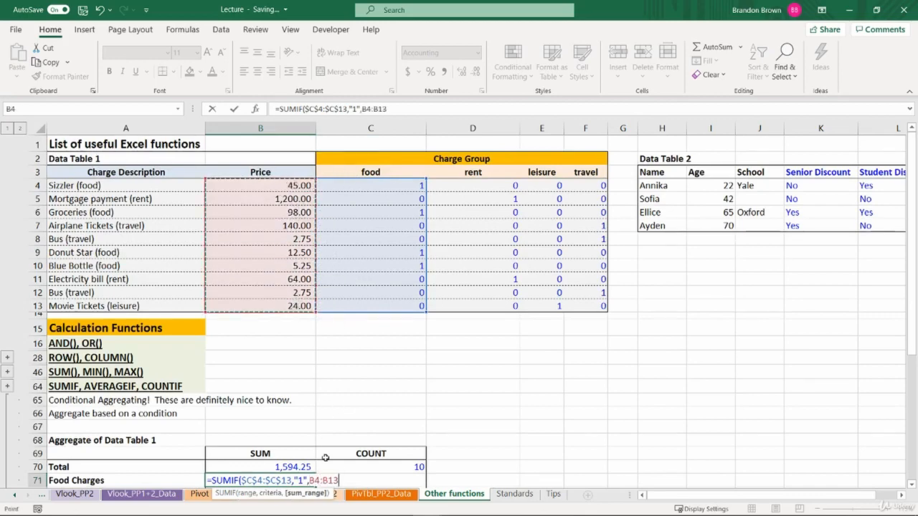
{"action": "scroll", "coordinate": [333, 460], "scroll_direction": "down", "scroll_amount": 3}
{"action": "key", "text": "F4"}
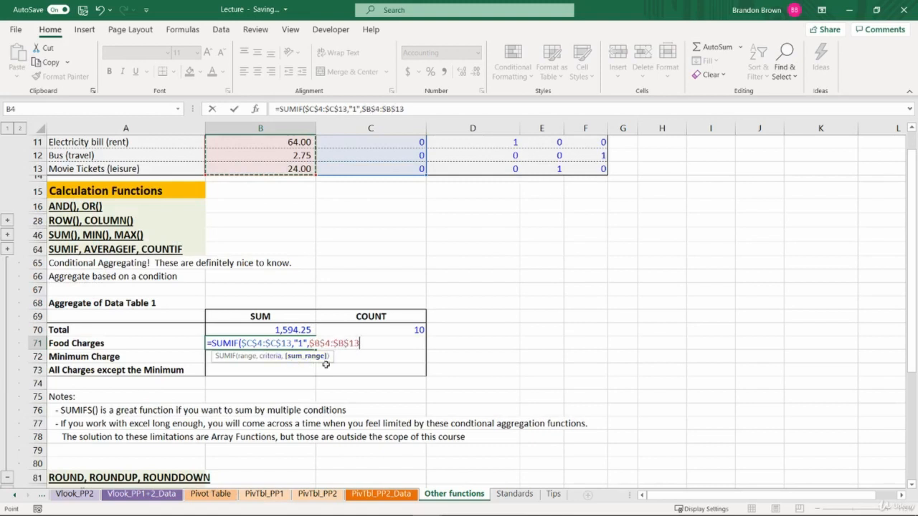
{"action": "type", "text": ")"}
{"action": "key", "text": "ctrl+Return"}
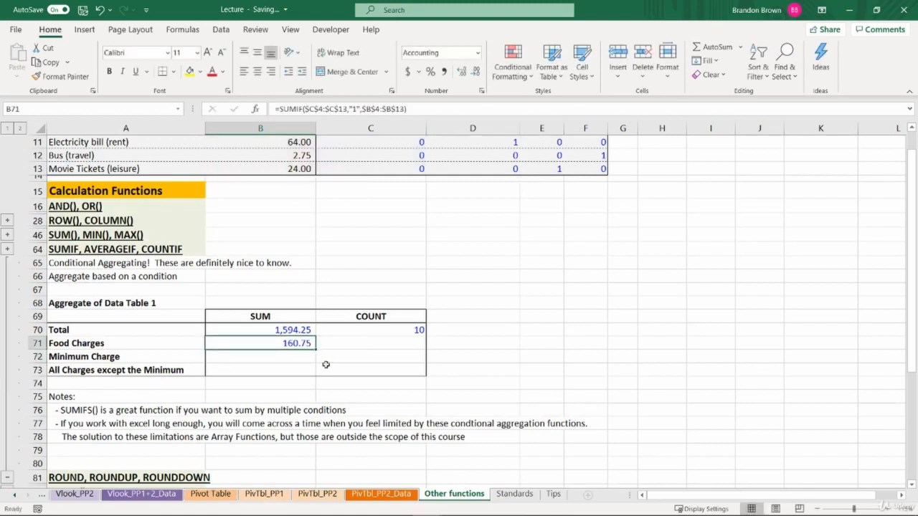
{"action": "key", "text": "F2"}
{"action": "key", "text": "Escape"}
{"action": "key", "text": "F2"}
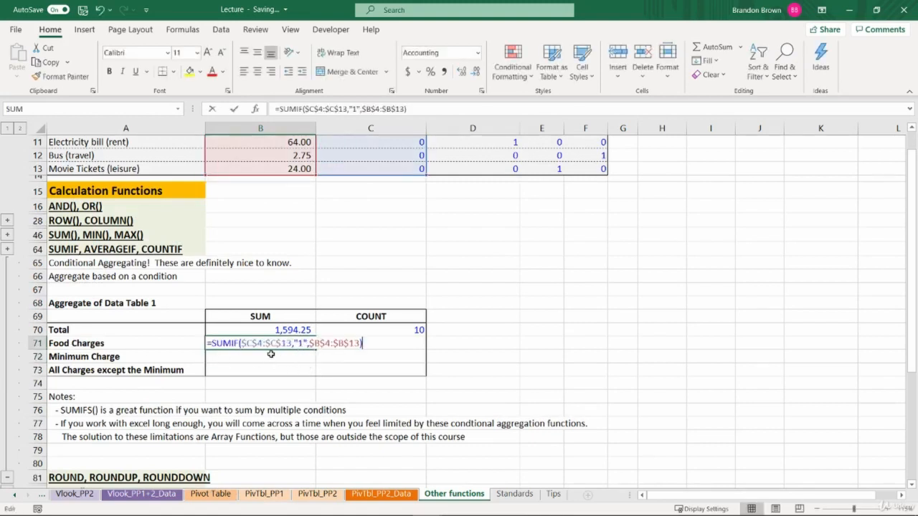
{"action": "key", "text": "Escape"}
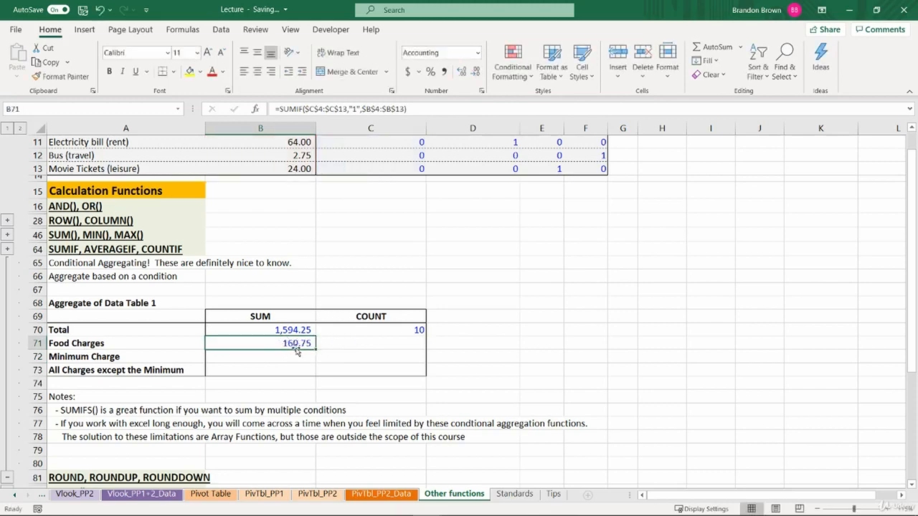
Examine the charges flagged 1 in the food column of Data Table 1, such as Sizzler and Donut Star.
{"action": "scroll", "coordinate": [338, 239], "scroll_direction": "up", "scroll_amount": 3}
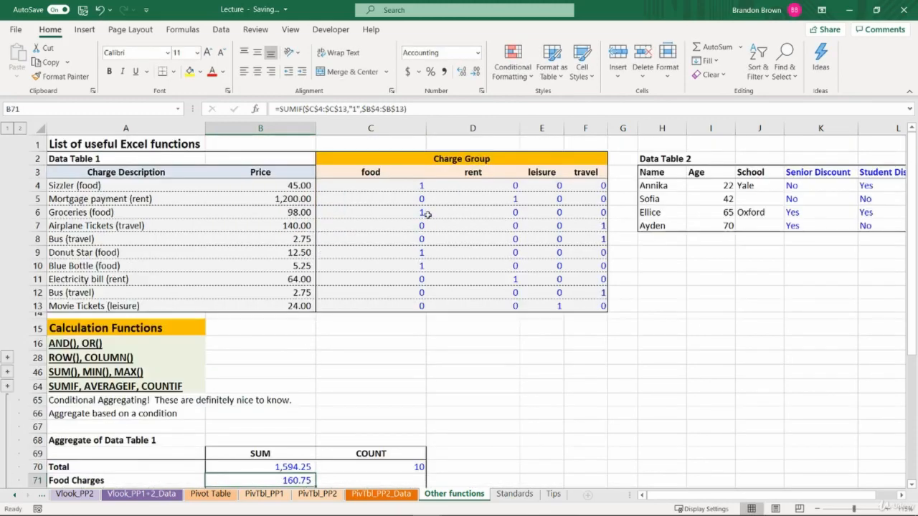
{"action": "left_click_drag", "start_coordinate": [422, 185], "coordinate": [171, 185]}
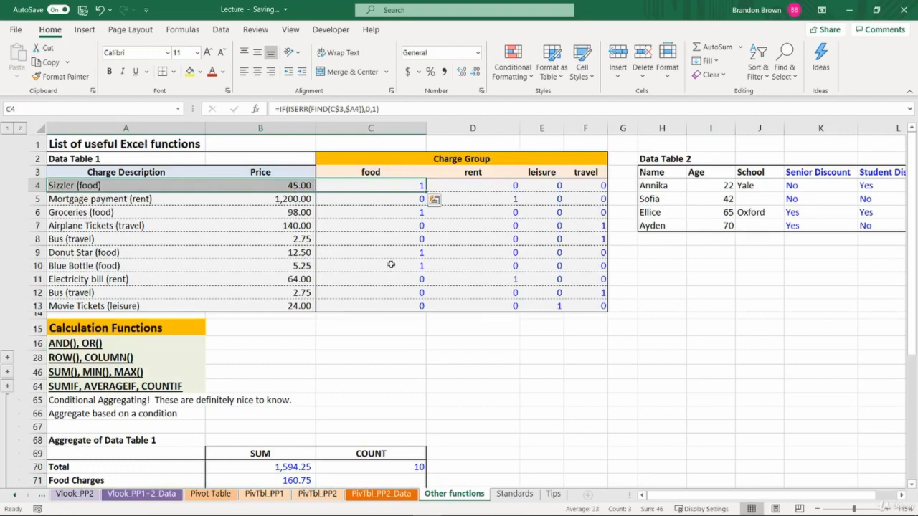
{"action": "left_click_drag", "start_coordinate": [385, 253], "coordinate": [101, 252]}
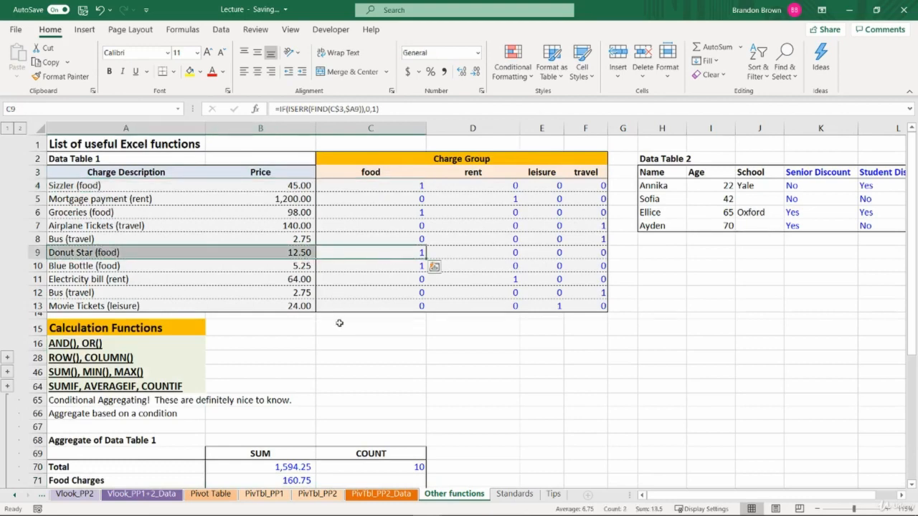
{"action": "scroll", "coordinate": [338, 323], "scroll_direction": "down", "scroll_amount": 3}
Copy the Food Charges SUM formula from B71 into C71, pasting only the formula.
{"action": "left_click", "coordinate": [297, 342]}
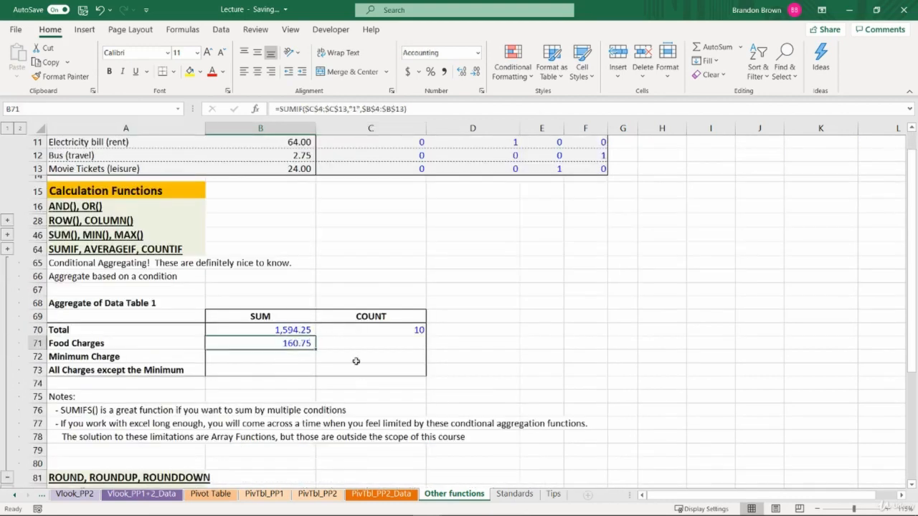
{"action": "key", "text": "ctrl+c"}
{"action": "left_click", "coordinate": [358, 358]}
{"action": "left_click", "coordinate": [376, 340]}
{"action": "key", "text": "ctrl+alt+v"}
{"action": "key", "text": "alt+f"}
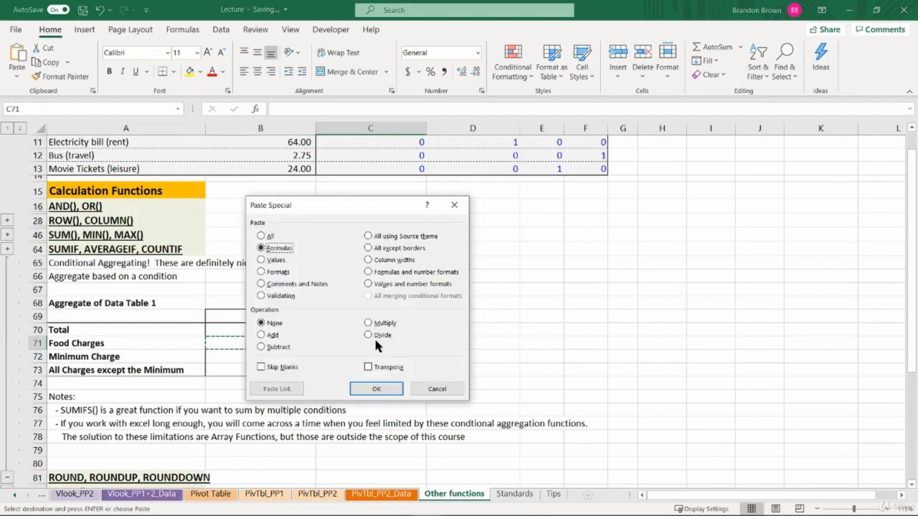
{"action": "key", "text": "Return"}
{"action": "key", "text": "Escape"}
Change the C71 formula to =COUNTIF($C$4:$C$13,"1"), removing the sum range.
{"action": "double_click", "coordinate": [375, 341]}
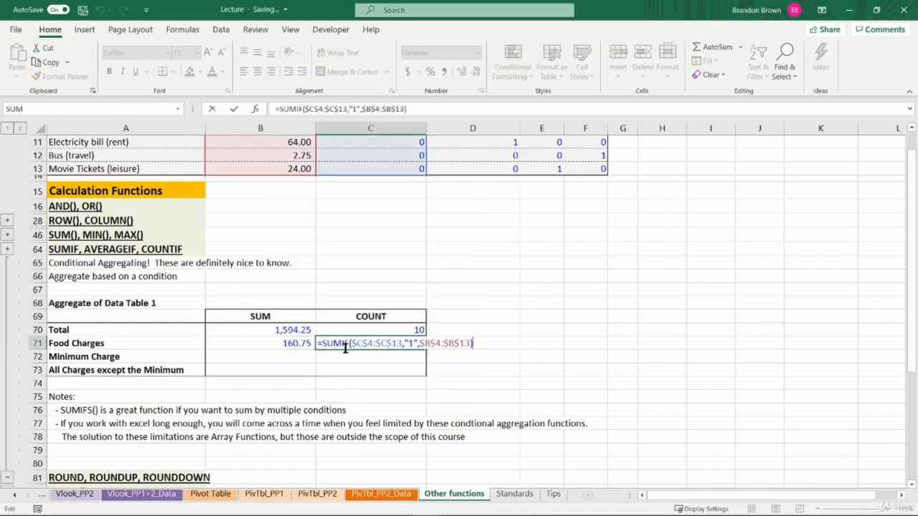
{"action": "double_click", "coordinate": [335, 344]}
{"action": "type", "text": "COUNTIF"}
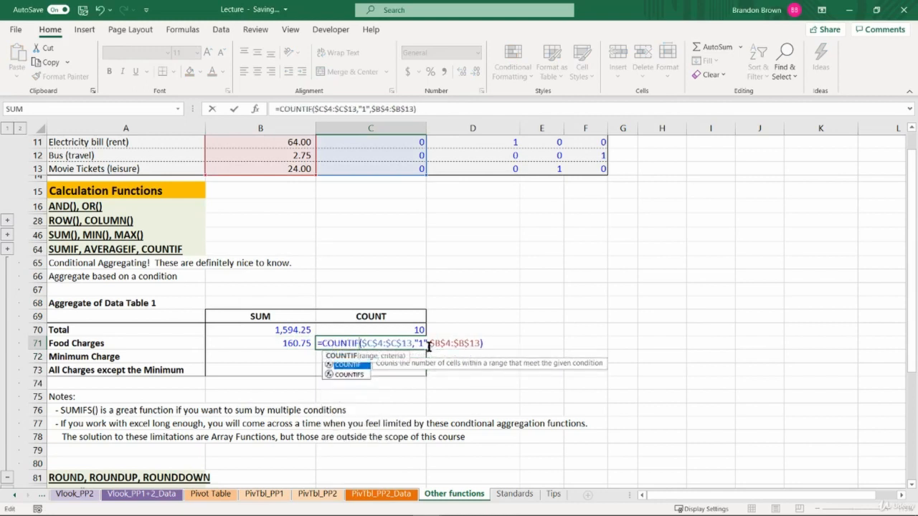
{"action": "left_click_drag", "start_coordinate": [428, 344], "coordinate": [482, 343]}
{"action": "key", "text": "BackSpace"}
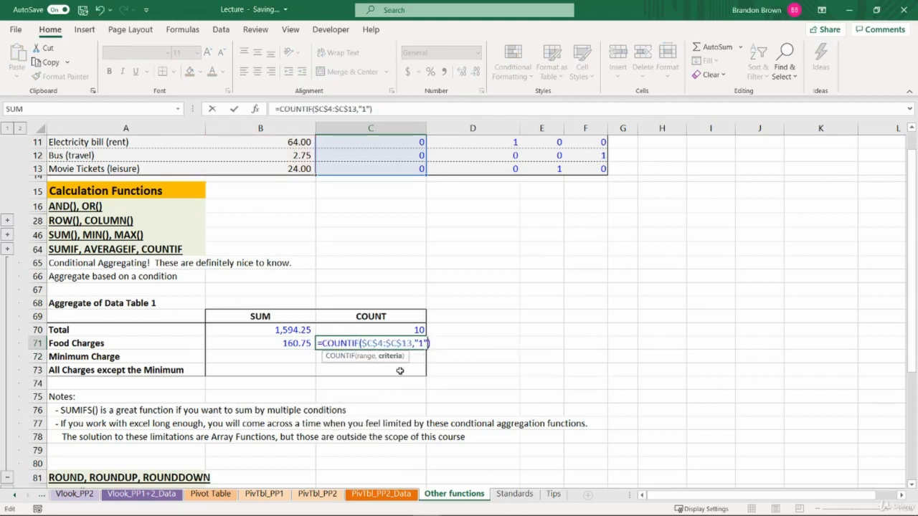
{"action": "key", "text": "Return"}
Compare the Food Charges row of the aggregate table with the food flags in C4:C13.
{"action": "left_click", "coordinate": [407, 342]}
{"action": "key", "text": "shift+space"}
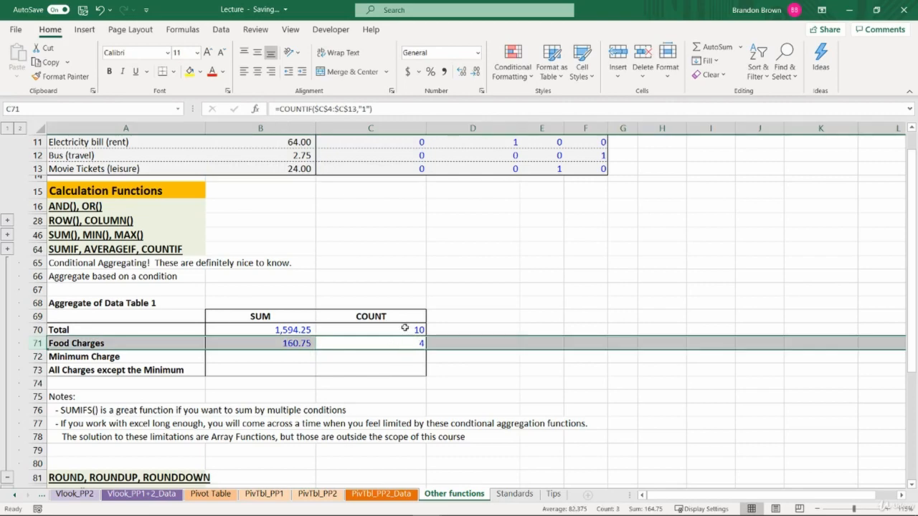
{"action": "scroll", "coordinate": [386, 352], "scroll_direction": "up", "scroll_amount": 3}
{"action": "left_click_drag", "start_coordinate": [372, 185], "coordinate": [378, 307]}
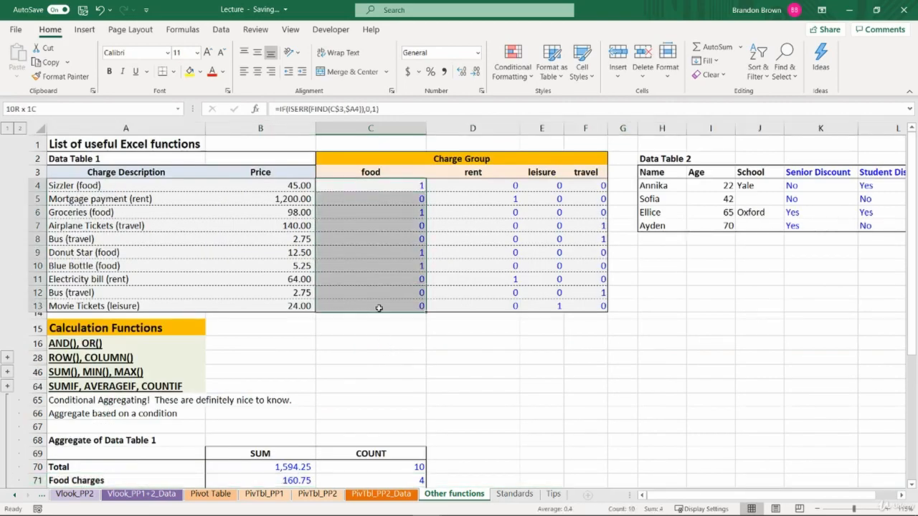
{"action": "left_click", "coordinate": [381, 308]}
{"action": "scroll", "coordinate": [381, 307], "scroll_direction": "down", "scroll_amount": 5}
{"action": "left_click", "coordinate": [289, 289]}
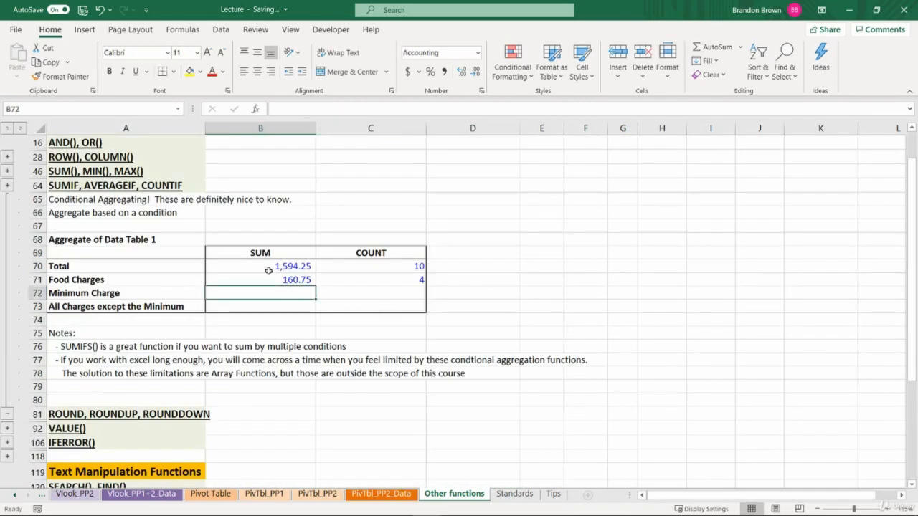
{"action": "left_click", "coordinate": [280, 282]}
{"action": "key", "text": "shift+space"}
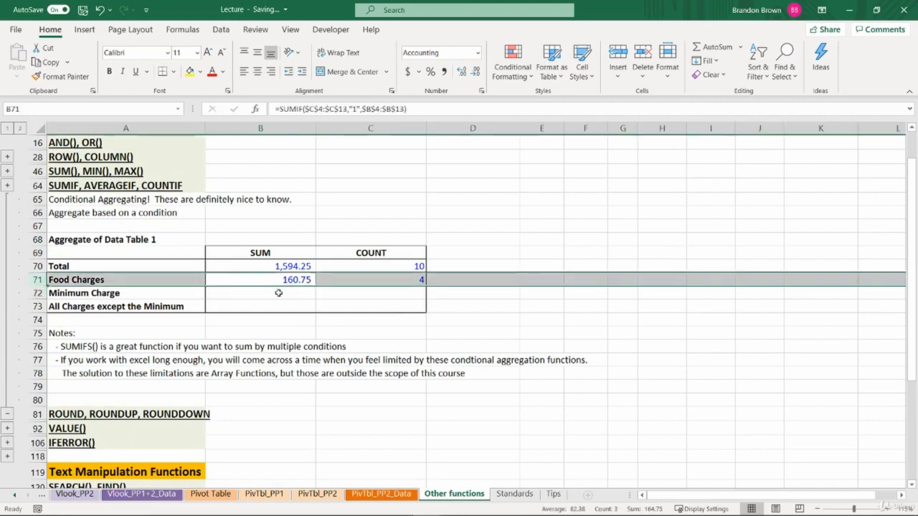
{"action": "left_click", "coordinate": [278, 293]}
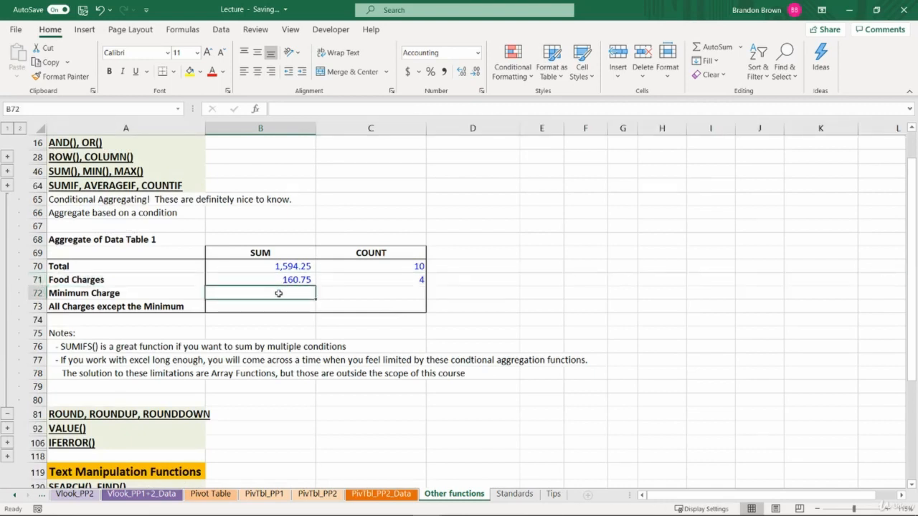
{"action": "type", "text": "=sumif"}
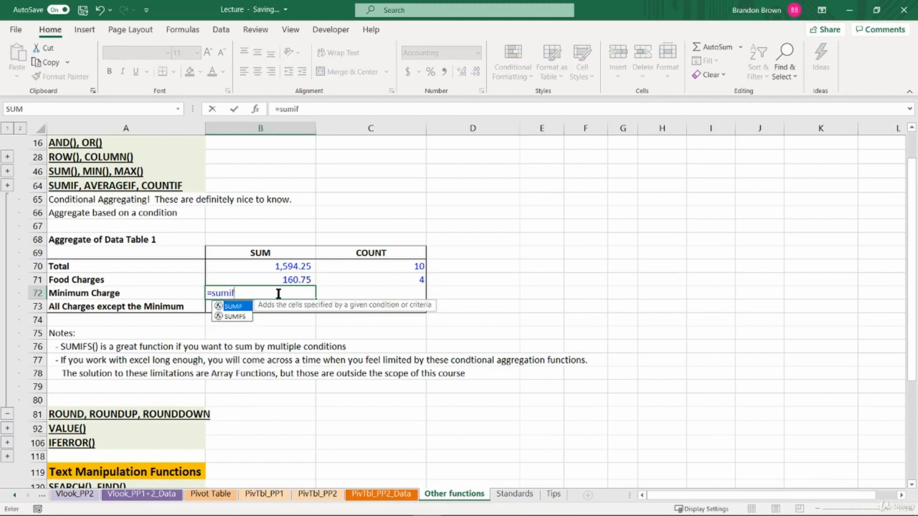
{"action": "key", "text": "Tab"}
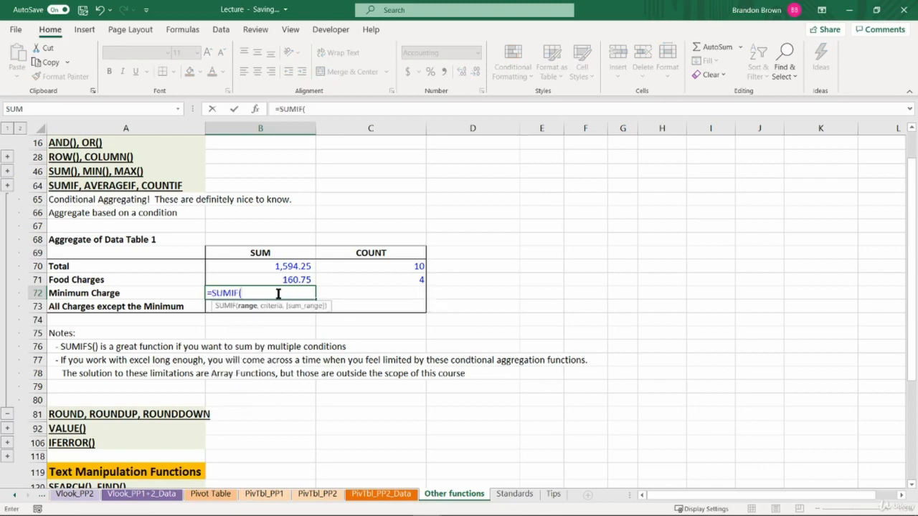
{"action": "key", "text": "Escape"}
Copy the B71 SUMIF formula into the Minimum Charge cell B72, pasting only the formula, and open it for editing.
{"action": "key", "text": "Up"}
{"action": "key", "text": "ctrl+c"}
{"action": "key", "text": "Down"}
{"action": "key", "text": "ctrl+alt+v"}
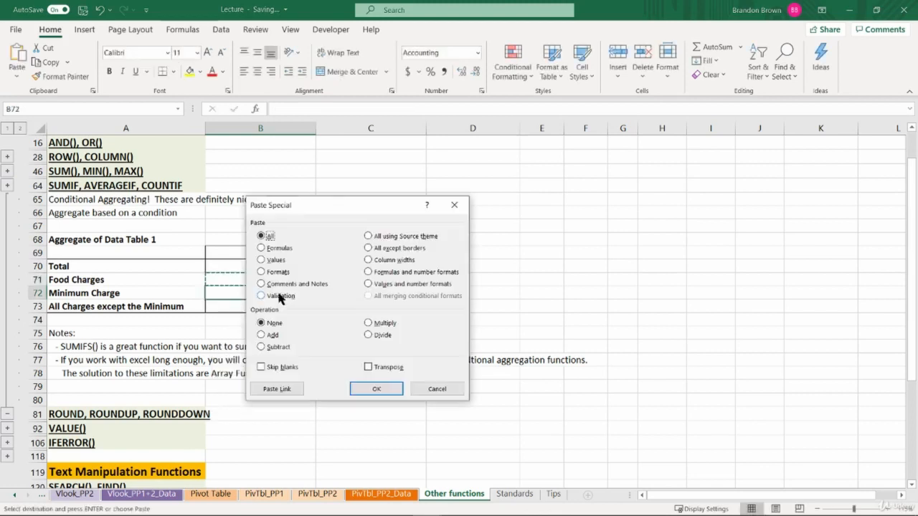
{"action": "key", "text": "f"}
{"action": "key", "text": "Return"}
{"action": "key", "text": "F2"}
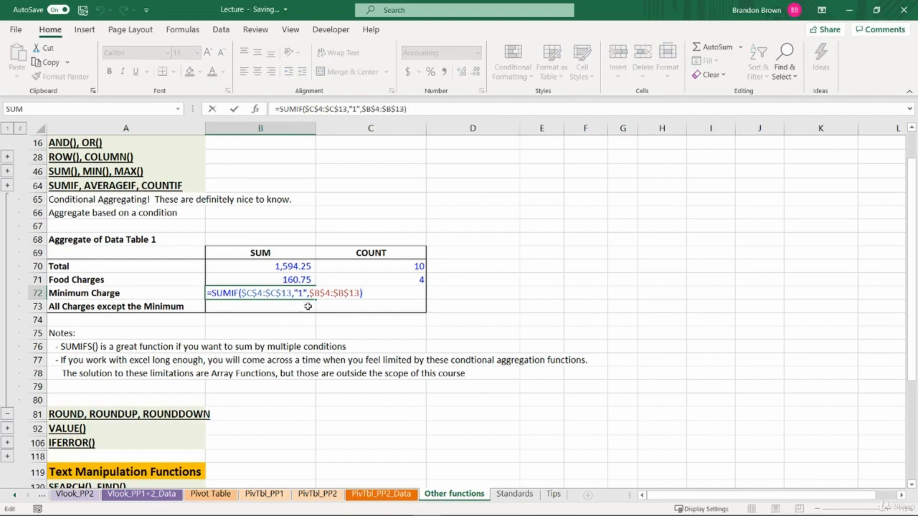
Replace the "1" criterion in the B72 SUMIF formula with MIN($B$4:$B$13).
{"action": "left_click", "coordinate": [297, 294]}
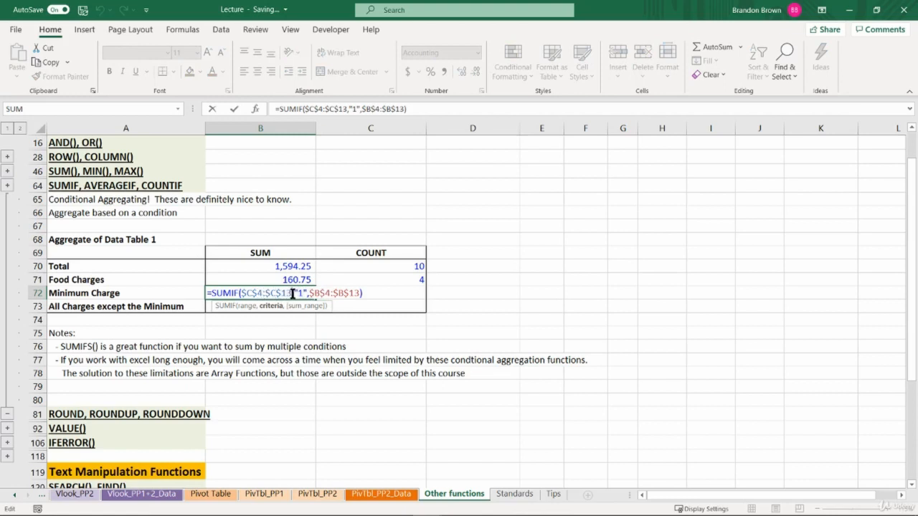
{"action": "left_click", "coordinate": [304, 294]}
{"action": "type", "text": "MIN("}
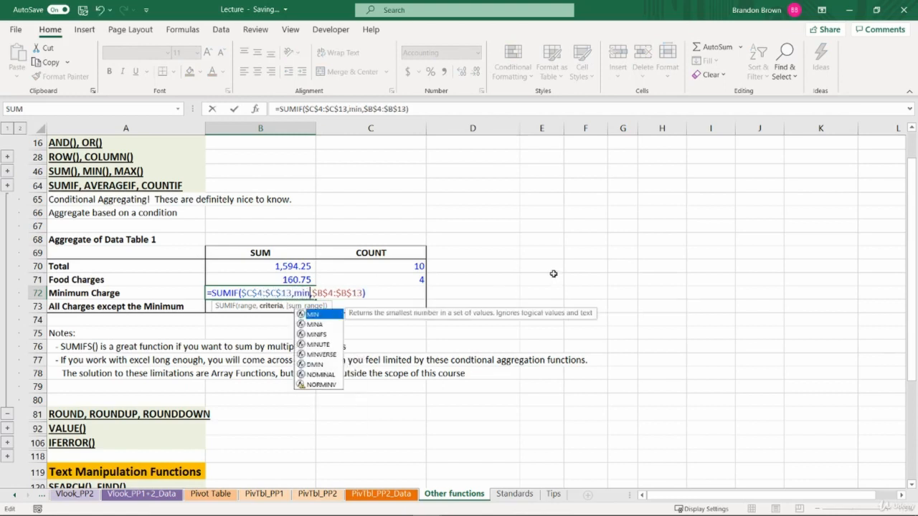
{"action": "scroll", "coordinate": [416, 275], "scroll_direction": "up", "scroll_amount": 5}
{"action": "left_click_drag", "start_coordinate": [297, 185], "coordinate": [293, 304]}
{"action": "key", "text": "F4"}
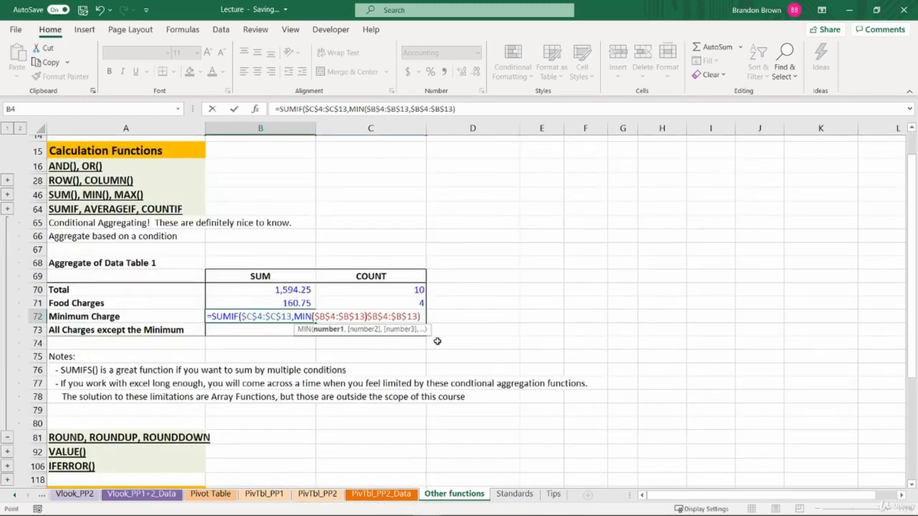
{"action": "type", "text": ")"}
Change the criteria range of the B72 formula to $B$4:$B$13, check its references and commit the formula.
{"action": "left_click_drag", "start_coordinate": [292, 317], "coordinate": [243, 318]}
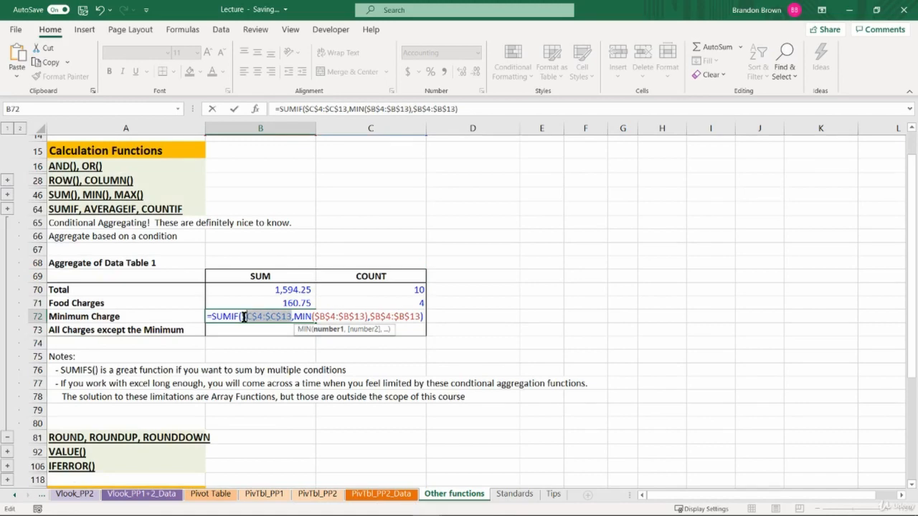
{"action": "key", "text": "ctrl+v"}
{"action": "left_click", "coordinate": [386, 317]}
{"action": "scroll", "coordinate": [261, 228], "scroll_direction": "up", "scroll_amount": 4}
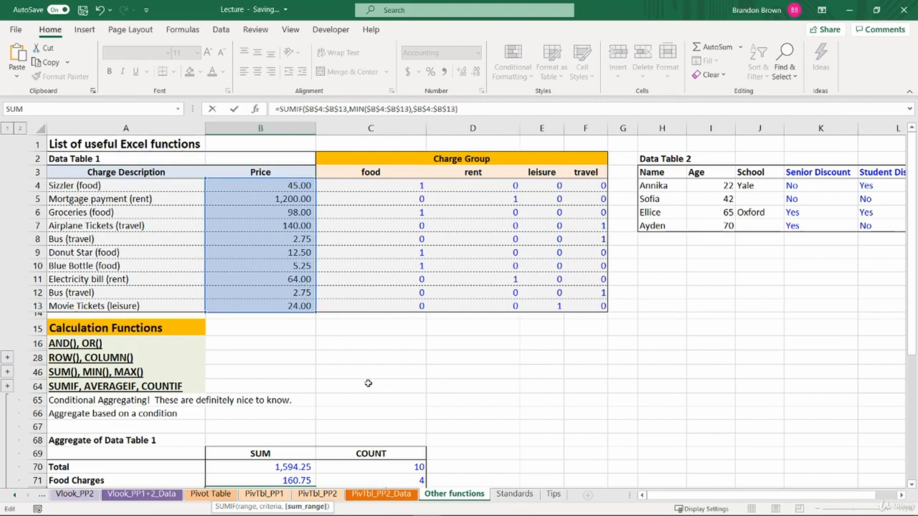
{"action": "scroll", "coordinate": [367, 387], "scroll_direction": "down", "scroll_amount": 5}
{"action": "key", "text": "Return"}
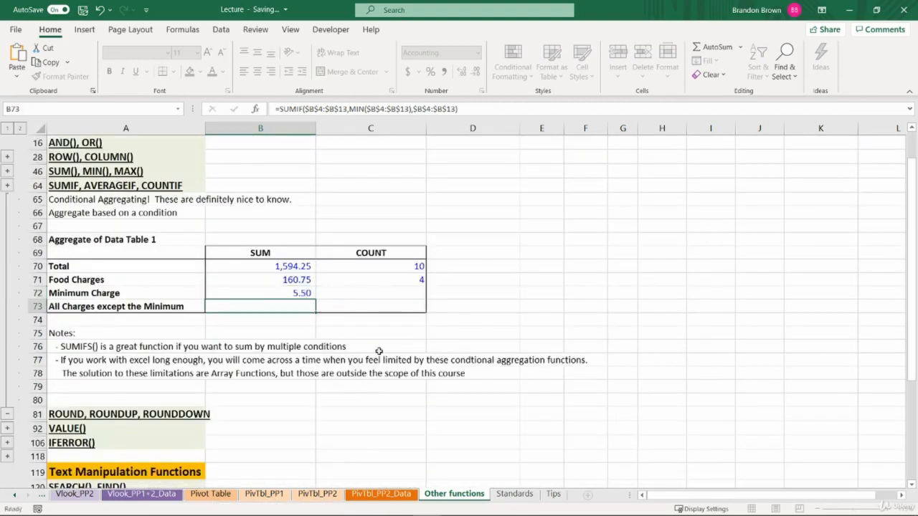
Copy the Minimum Charge SUM formula from B72 into C72, pasting only the formula.
{"action": "left_click", "coordinate": [287, 291]}
{"action": "left_click", "coordinate": [374, 294]}
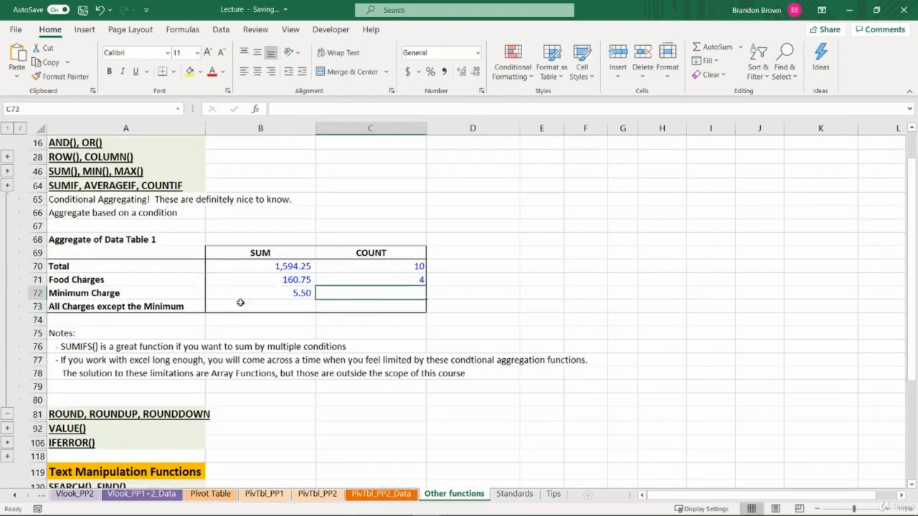
{"action": "left_click", "coordinate": [259, 293]}
{"action": "key", "text": "ctrl+c"}
{"action": "left_click", "coordinate": [365, 293]}
{"action": "key", "text": "ctrl+alt+v"}
{"action": "key", "text": "Return"}
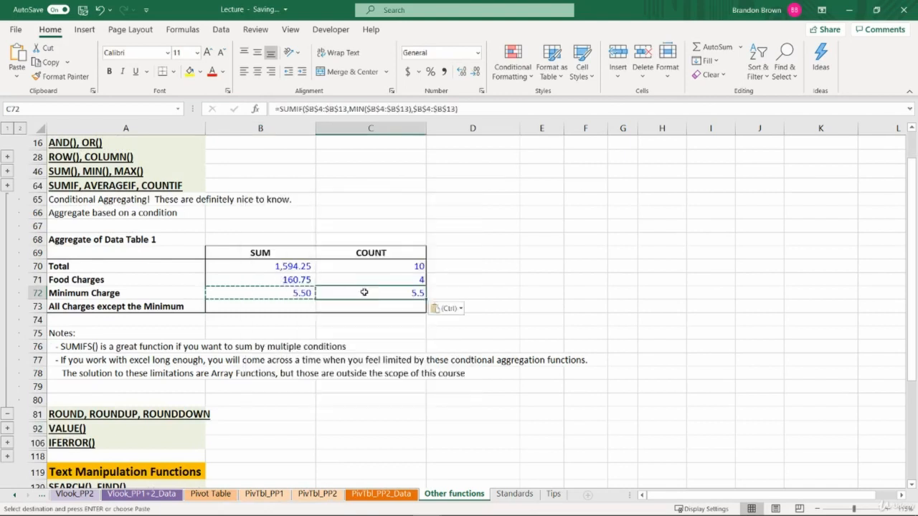
Change the C72 formula to =COUNTIF($B$4:$B$13,MIN($B$4:$B$13)), check its references and commit it.
{"action": "key", "text": "F2"}
{"action": "double_click", "coordinate": [332, 294]}
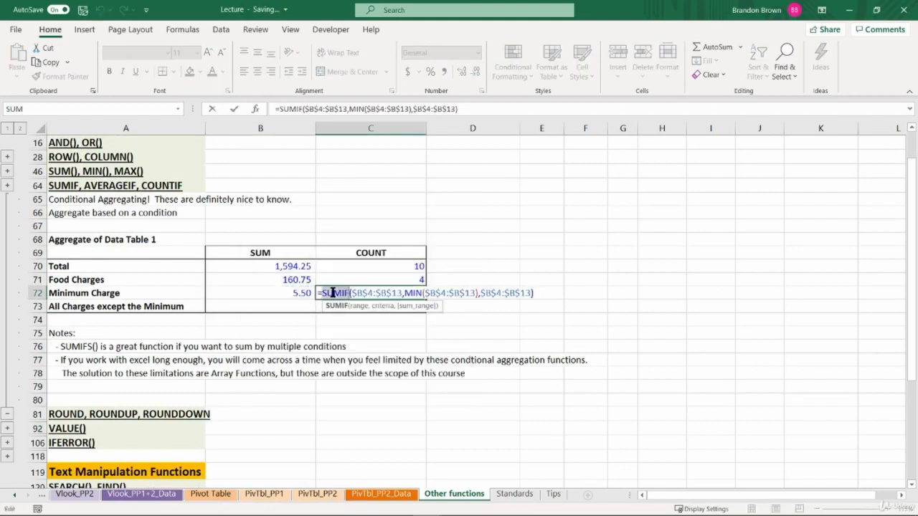
{"action": "type", "text": "COUNTIF"}
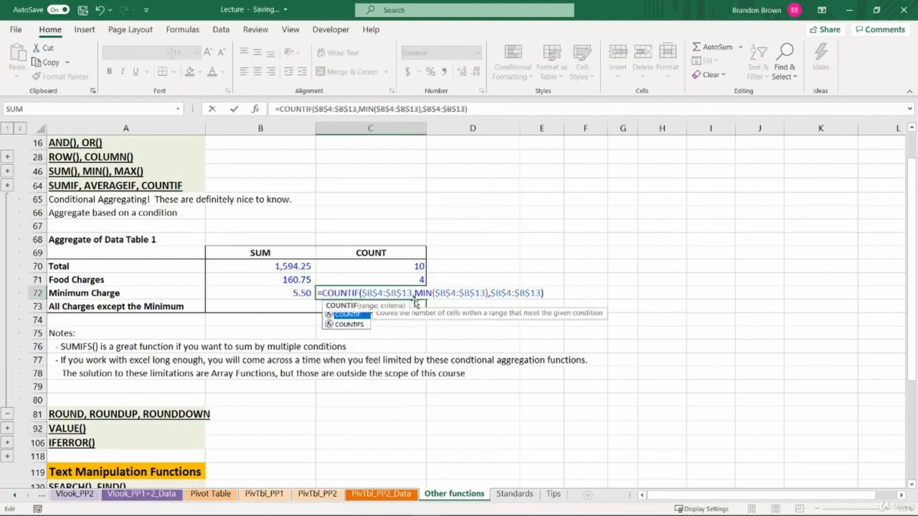
{"action": "left_click_drag", "start_coordinate": [491, 293], "coordinate": [540, 298]}
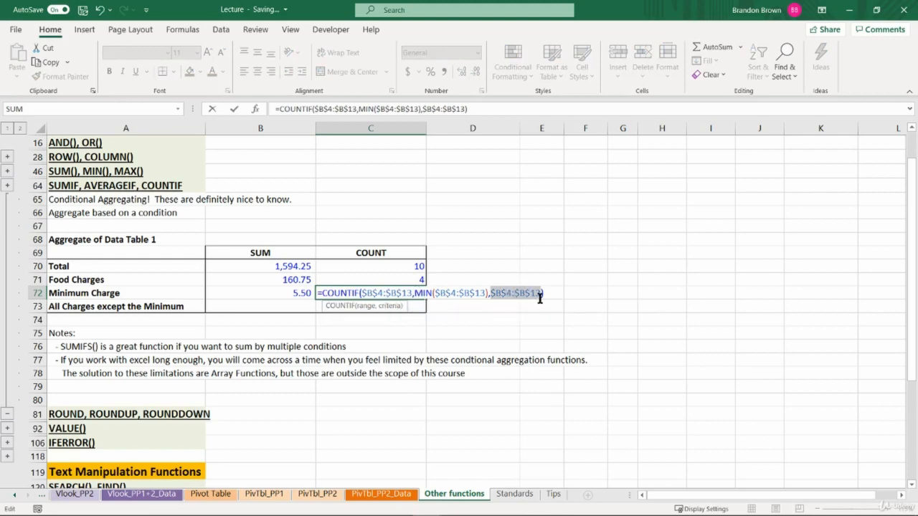
{"action": "key", "text": "BackSpace"}
{"action": "key", "text": "BackSpace"}
{"action": "left_click_drag", "start_coordinate": [362, 292], "coordinate": [412, 293]}
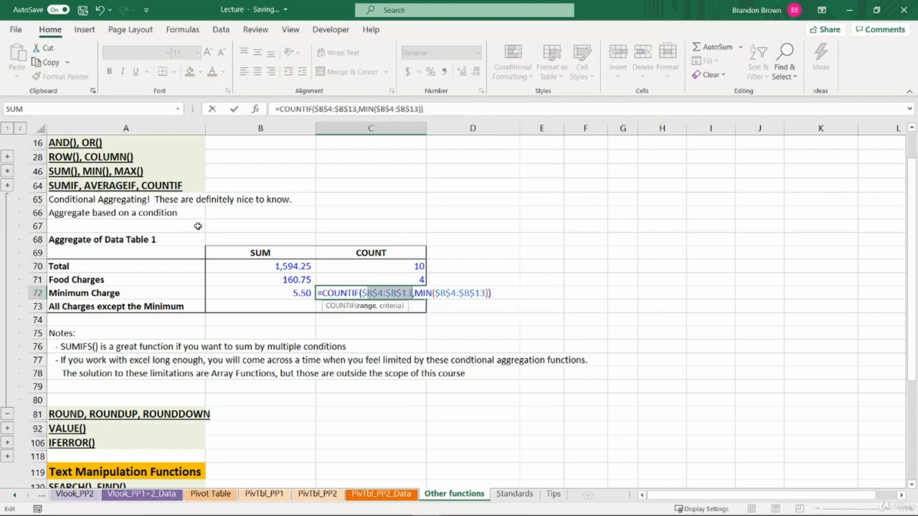
{"action": "scroll", "coordinate": [257, 281], "scroll_direction": "up", "scroll_amount": 5}
{"action": "scroll", "coordinate": [257, 280], "scroll_direction": "down", "scroll_amount": 5}
{"action": "left_click", "coordinate": [442, 294]}
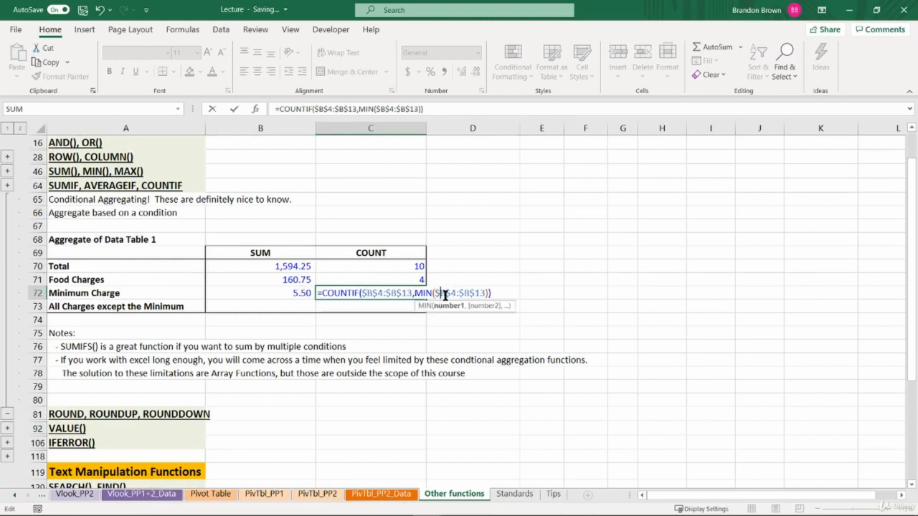
{"action": "key", "text": "Return"}
Review the Minimum Charge and All Charges except the Minimum rows, and locate the Bus (travel) charge in Data Table 1.
{"action": "left_click", "coordinate": [383, 290]}
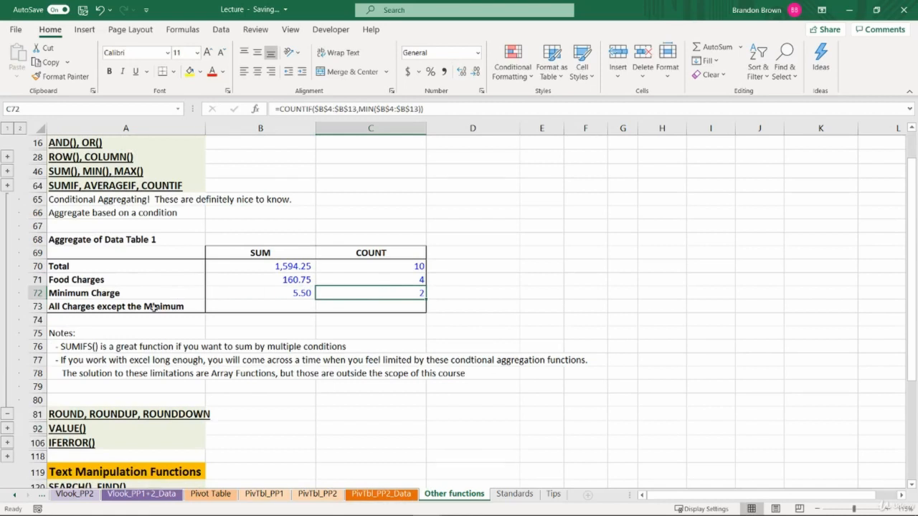
{"action": "left_click", "coordinate": [291, 288]}
{"action": "left_click", "coordinate": [120, 290]}
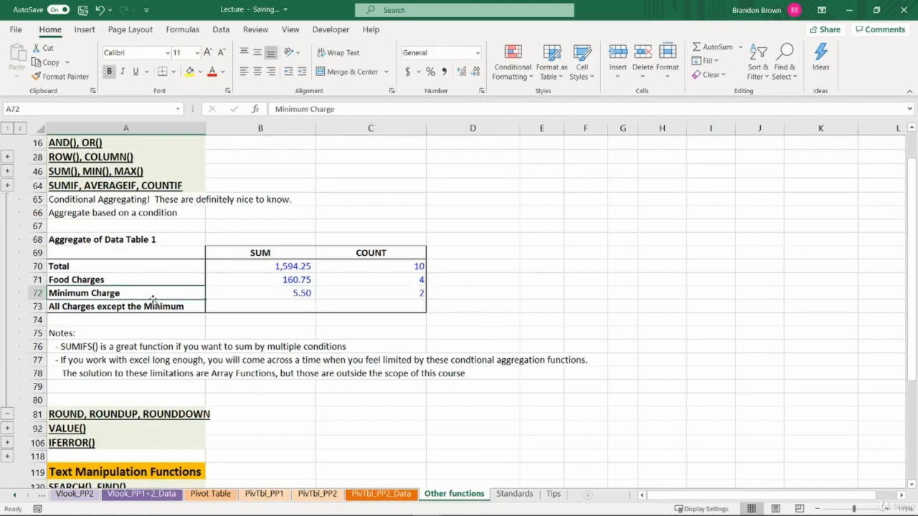
{"action": "left_click", "coordinate": [147, 306]}
{"action": "left_click_drag", "start_coordinate": [147, 306], "coordinate": [350, 307]}
{"action": "left_click", "coordinate": [323, 306]}
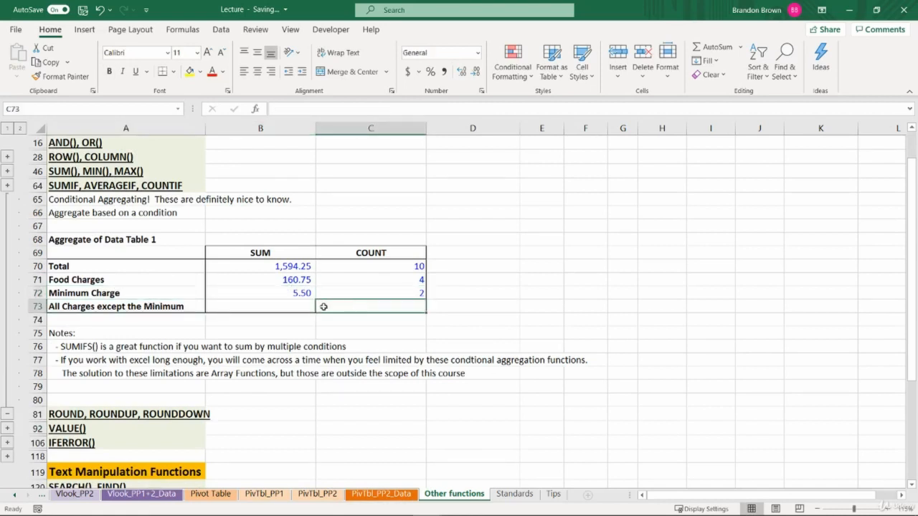
{"action": "left_click", "coordinate": [292, 306]}
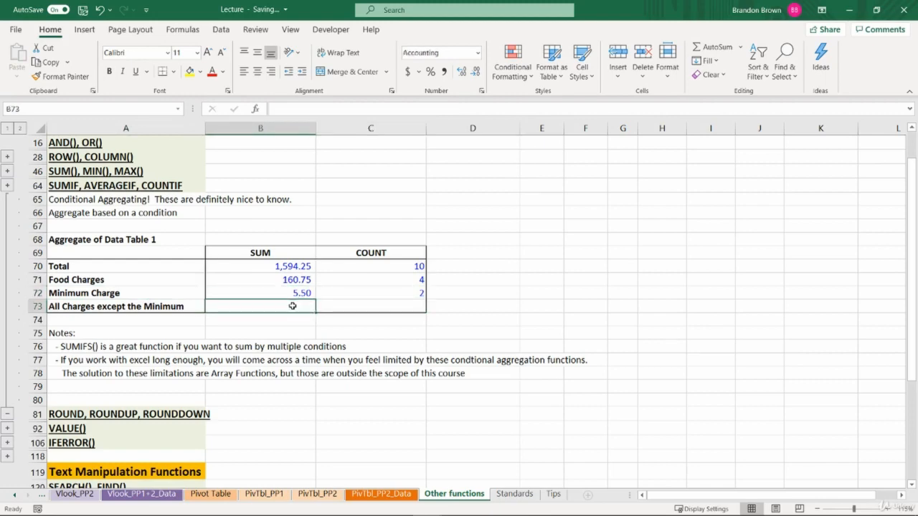
{"action": "scroll", "coordinate": [292, 306], "scroll_direction": "up", "scroll_amount": 5}
{"action": "left_click", "coordinate": [300, 240]}
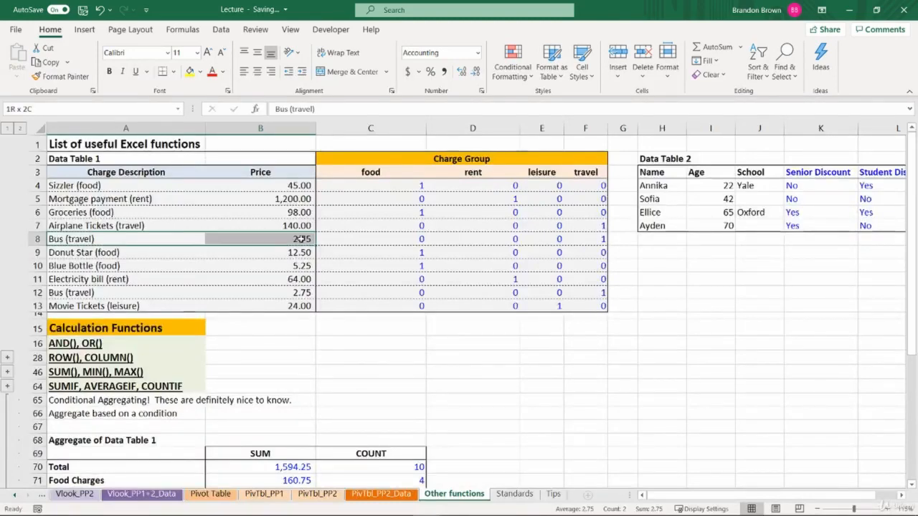
Copy the Minimum Charge formulas in B72:C72 to the All Charges except the Minimum row, pasting only the formulas.
{"action": "scroll", "coordinate": [300, 265], "scroll_direction": "down", "scroll_amount": 5}
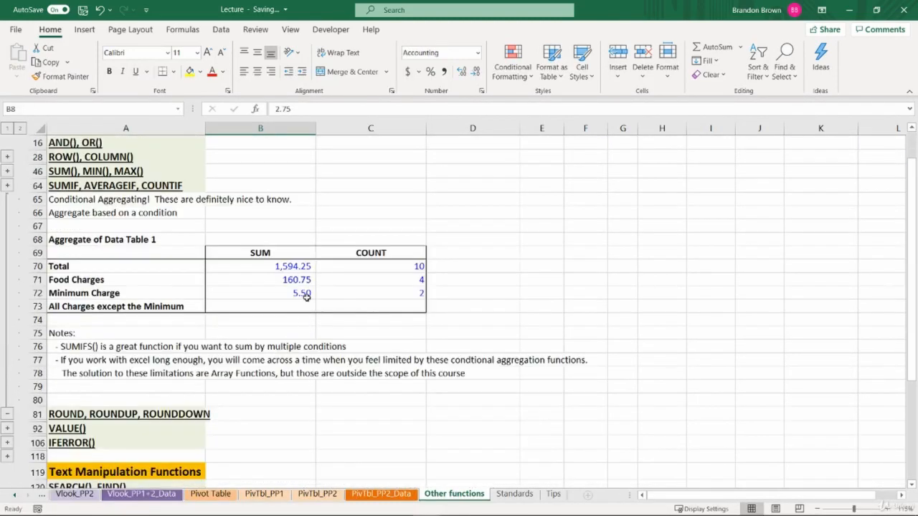
{"action": "left_click_drag", "start_coordinate": [302, 293], "coordinate": [365, 293]}
{"action": "key", "text": "ctrl+c"}
{"action": "left_click", "coordinate": [273, 307]}
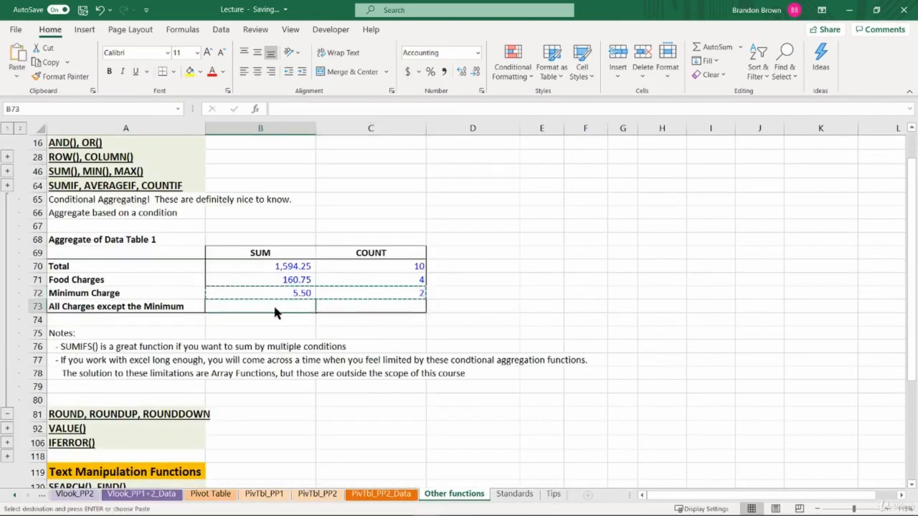
{"action": "key", "text": "ctrl+alt+v"}
{"action": "key", "text": "f"}
{"action": "key", "text": "Return"}
Insert ">"& in front of MIN in the criteria of the B73 SUMIF formula.
{"action": "double_click", "coordinate": [274, 306]}
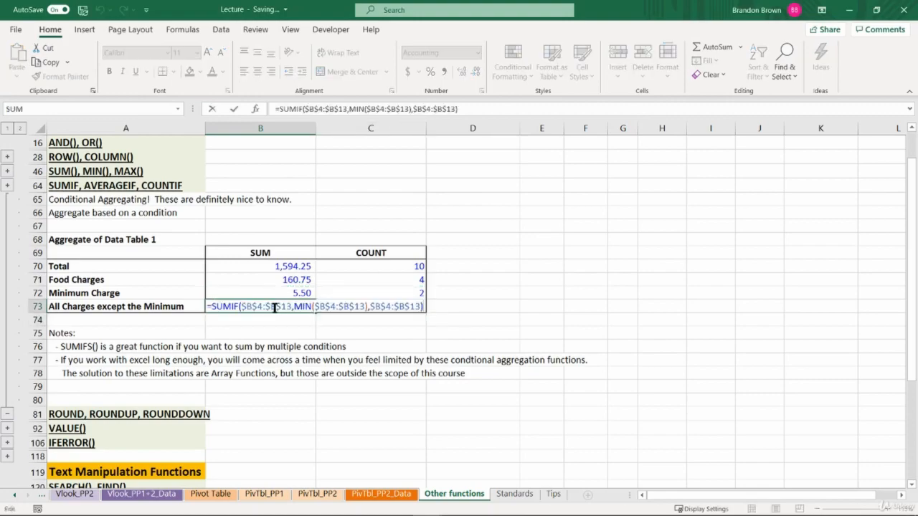
{"action": "left_click", "coordinate": [299, 306]}
{"action": "type", "text": "\""}
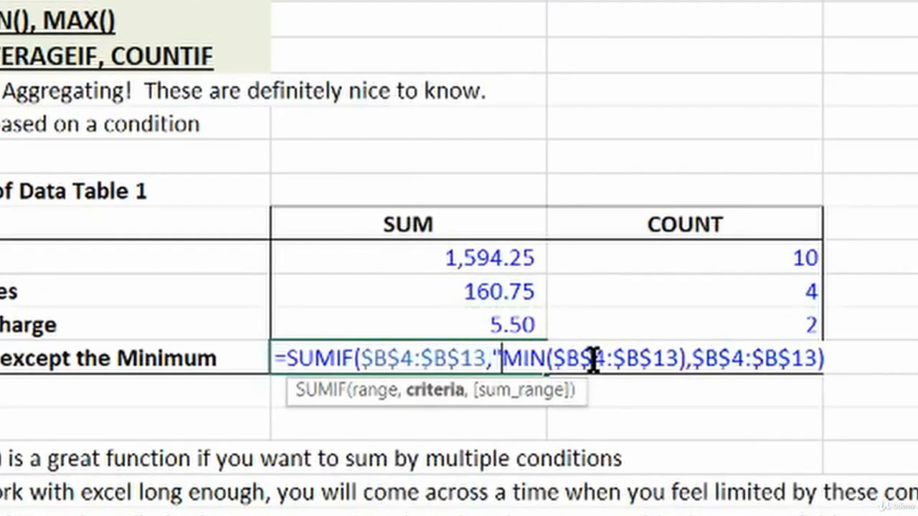
{"action": "type", "text": ">\"&"}
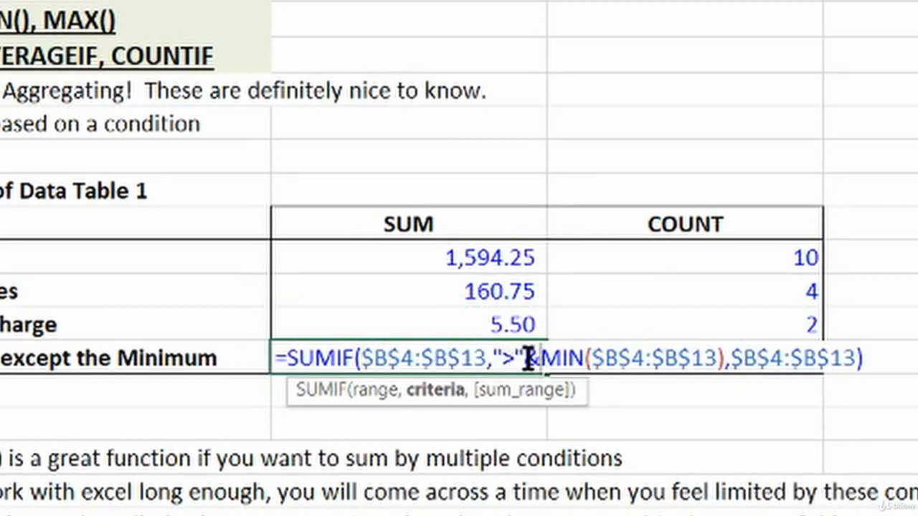
Evaluate the criteria argument of the B73 formula in place and examine its operator and number.
{"action": "left_click_drag", "start_coordinate": [495, 356], "coordinate": [725, 370]}
{"action": "key", "text": "F9"}
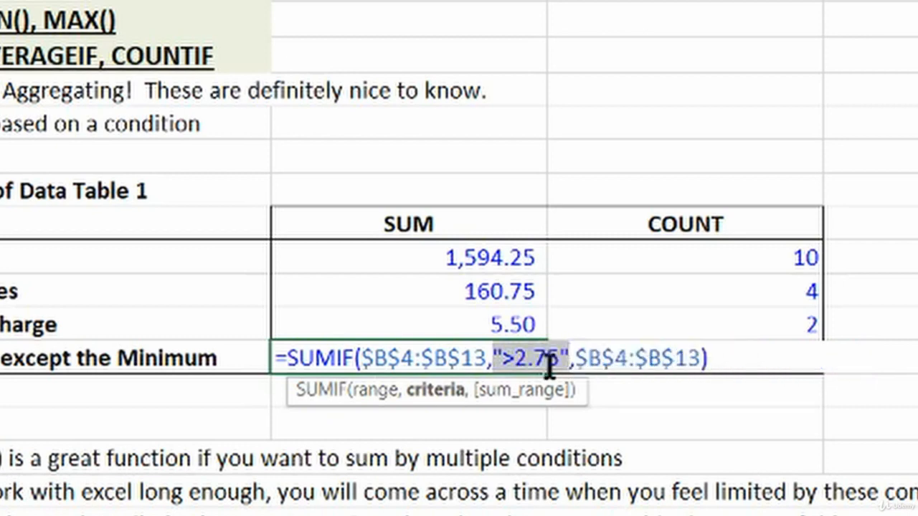
{"action": "left_click_drag", "start_coordinate": [502, 359], "coordinate": [562, 359]}
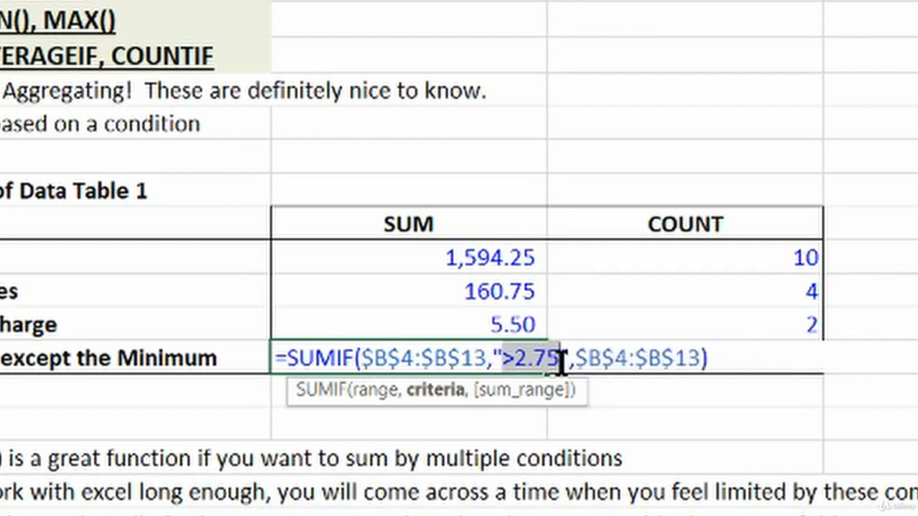
{"action": "left_click", "coordinate": [508, 359]}
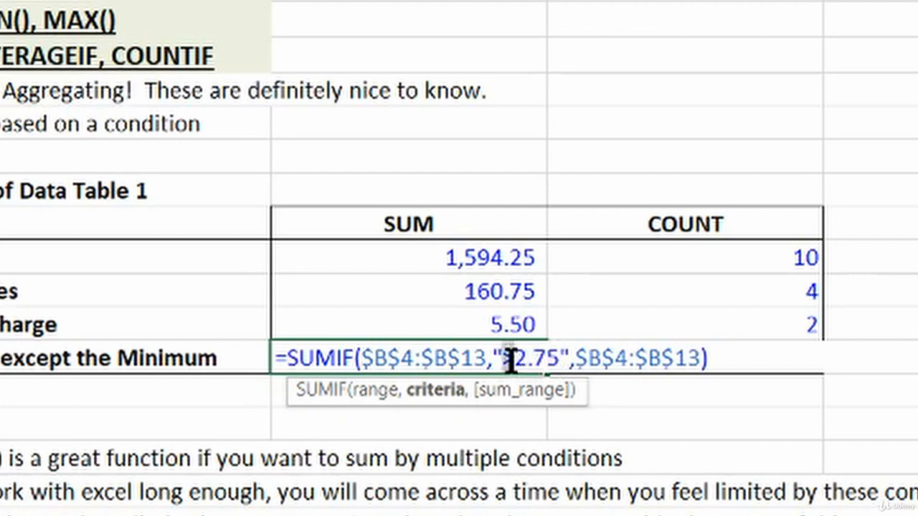
{"action": "left_click_drag", "start_coordinate": [515, 361], "coordinate": [559, 361]}
{"action": "left_click", "coordinate": [570, 360]}
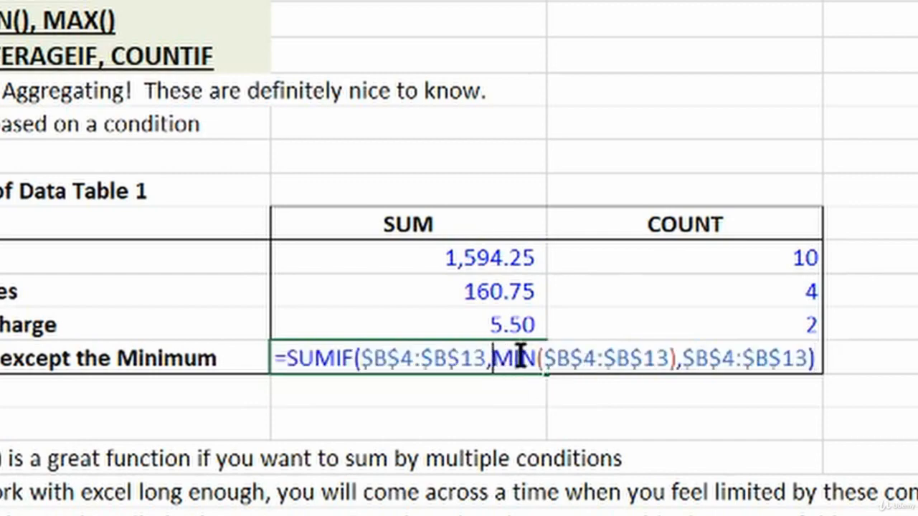
Change the B73 formula to =SUMIF($B$4:$B$13,">"&MIN($B$4:$B$13),$B$4:$B$13) and commit it.
{"action": "left_click", "coordinate": [507, 359]}
{"action": "type", "text": "\">"}
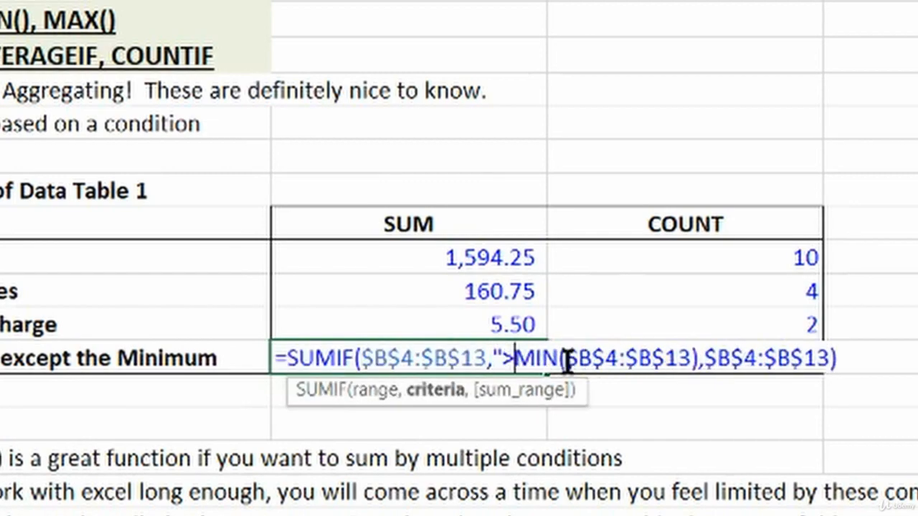
{"action": "type", "text": "\"&"}
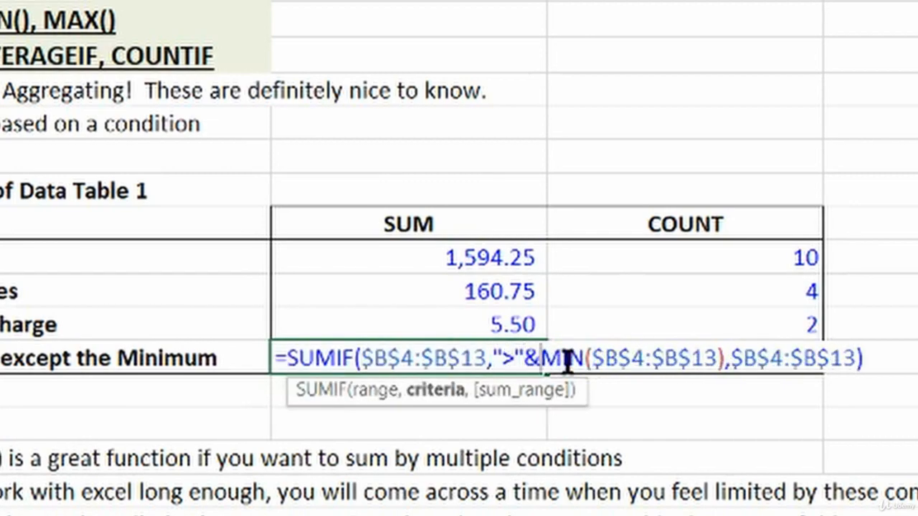
{"action": "key", "text": "Return"}
Compare the SUM amounts of the All Charges except the Minimum, Total and Minimum Charge rows.
{"action": "left_click", "coordinate": [529, 360]}
{"action": "key", "text": "shift+space"}
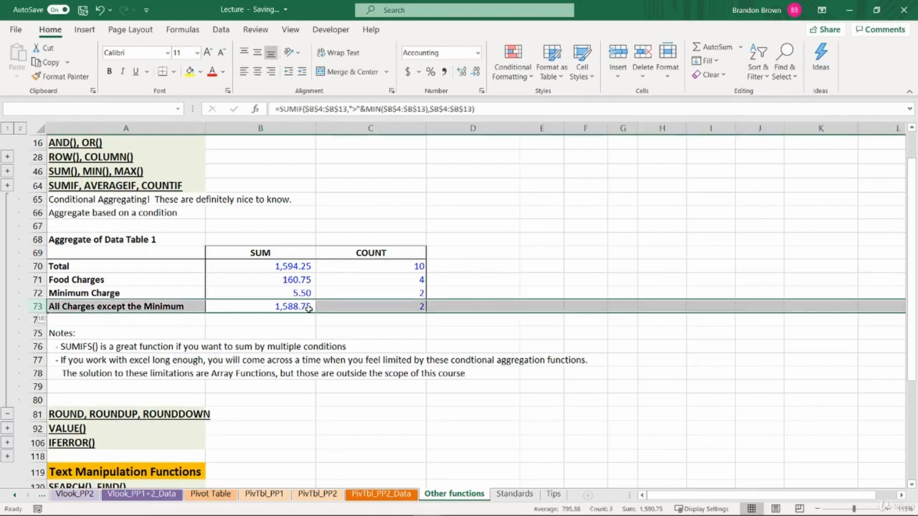
{"action": "left_click", "coordinate": [300, 306]}
{"action": "left_click", "coordinate": [294, 267]}
{"action": "key", "text": "shift+space"}
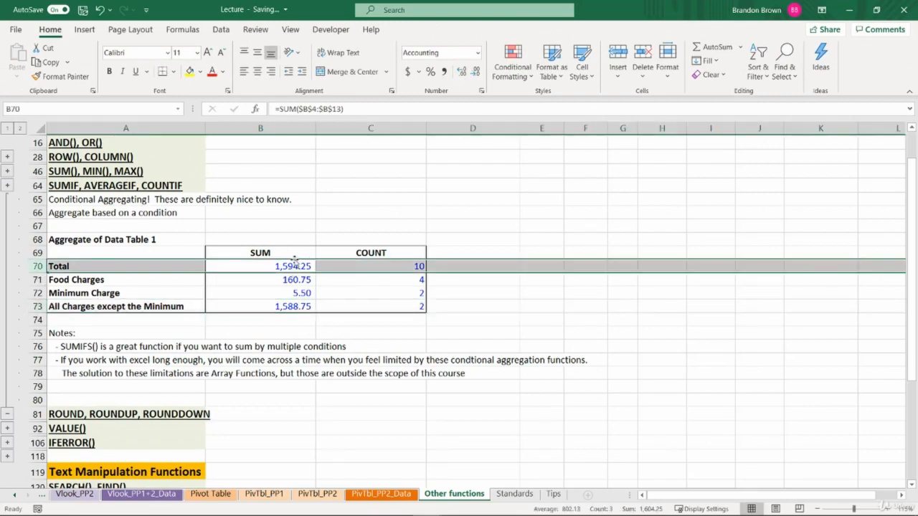
{"action": "left_click", "coordinate": [289, 293]}
{"action": "left_click", "coordinate": [276, 307]}
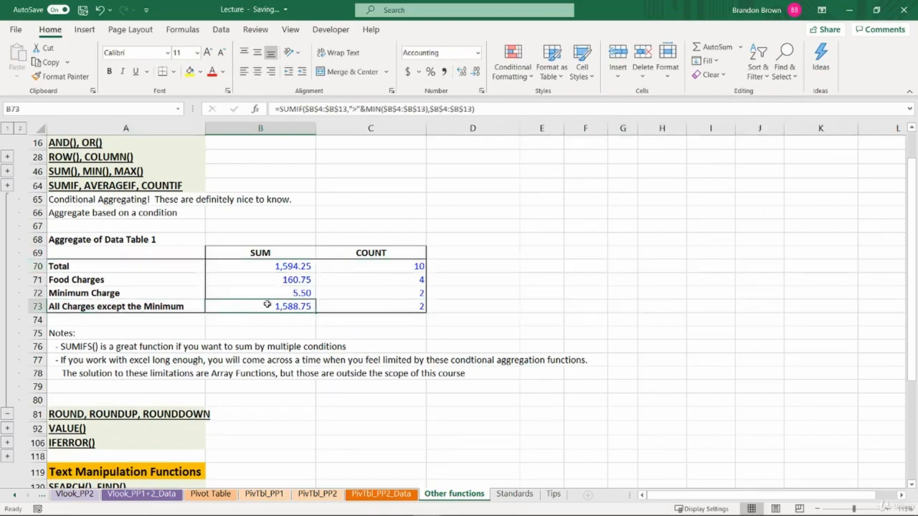
{"action": "left_click", "coordinate": [311, 301]}
Change the C73 formula to =COUNTIF($B$4:$B$13,">"&MIN($B$4:$B$13)), commit it and check it against the Minimum Charge count.
{"action": "left_click_drag", "start_coordinate": [380, 294], "coordinate": [383, 311]}
{"action": "left_click", "coordinate": [383, 312]}
{"action": "left_click", "coordinate": [413, 307]}
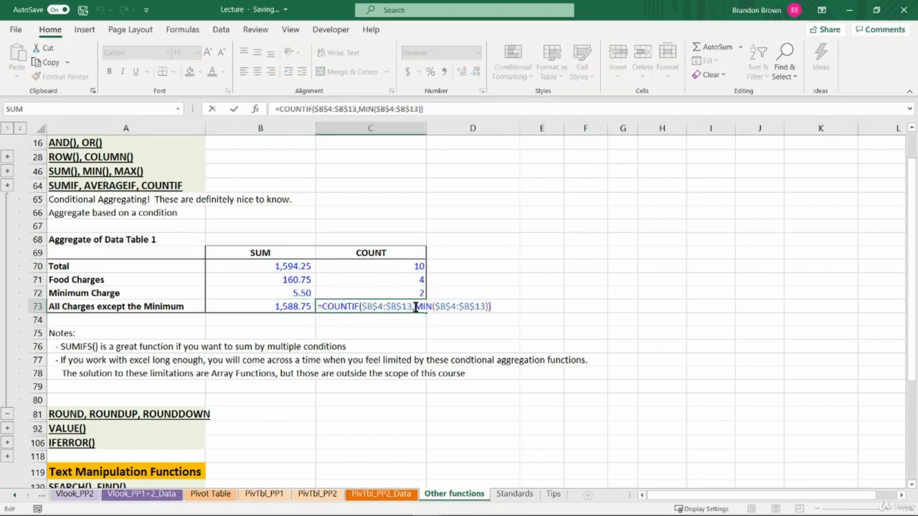
{"action": "type", "text": "\">\"&"}
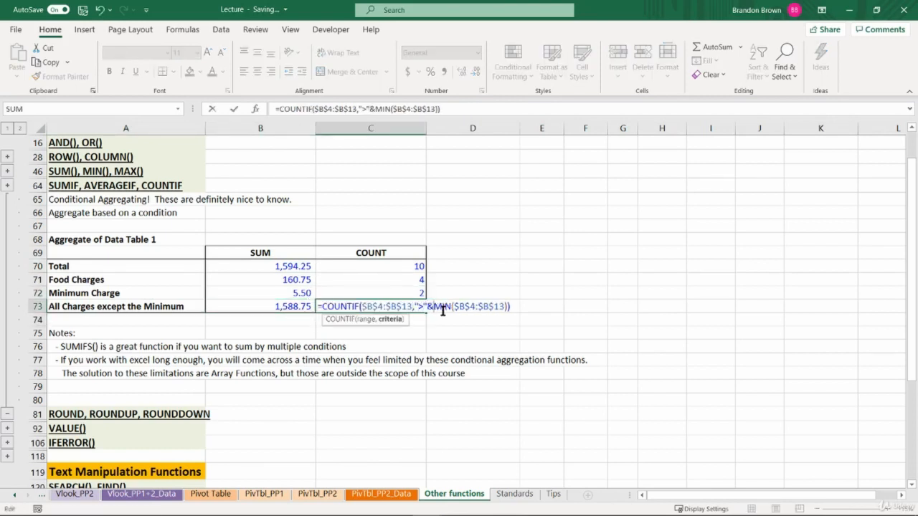
{"action": "key", "text": "Return"}
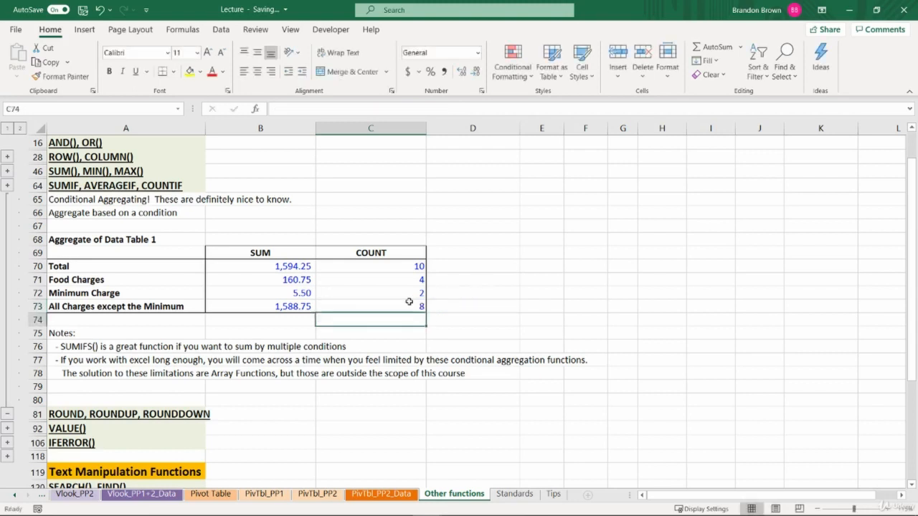
{"action": "left_click", "coordinate": [411, 305]}
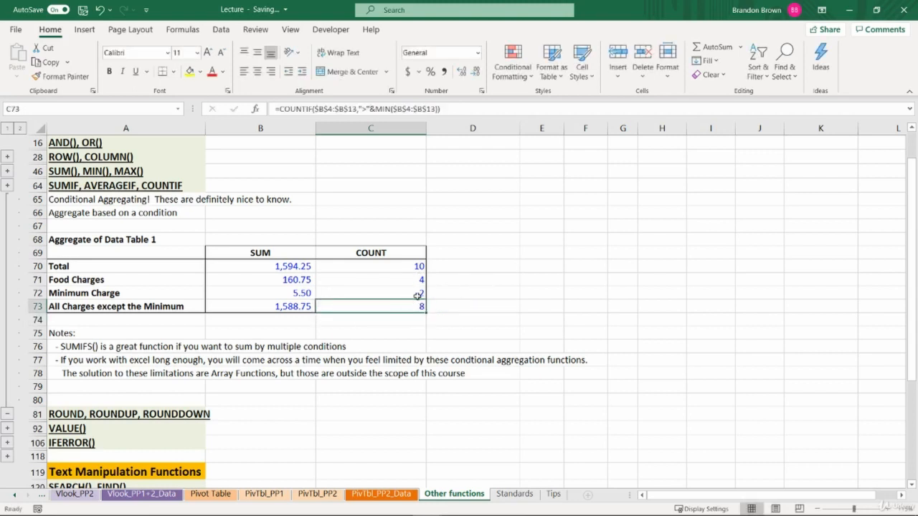
{"action": "left_click", "coordinate": [414, 294]}
{"action": "left_click", "coordinate": [269, 305]}
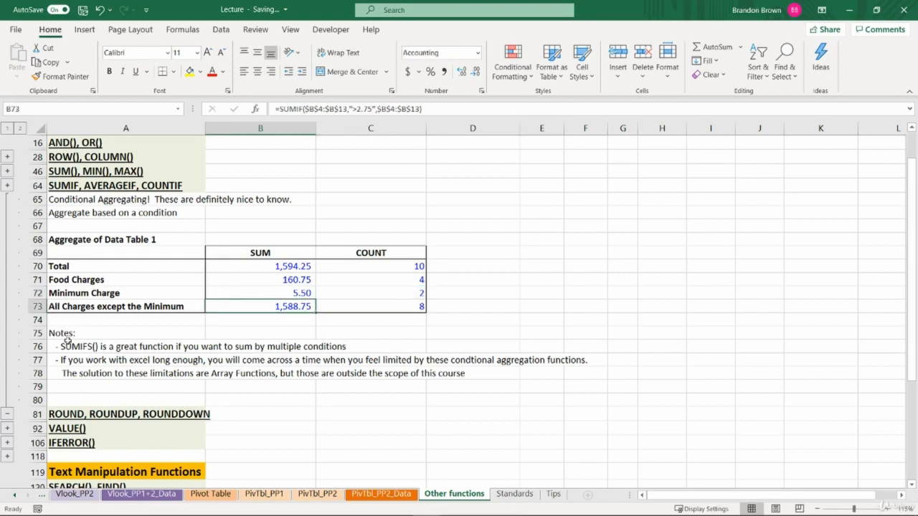
Collapse the SUMIF, AVERAGEIF, COUNTIF section, expand the ROUND, ROUNDUP, ROUNDDOWN section and read its description.
{"action": "left_click", "coordinate": [7, 414]}
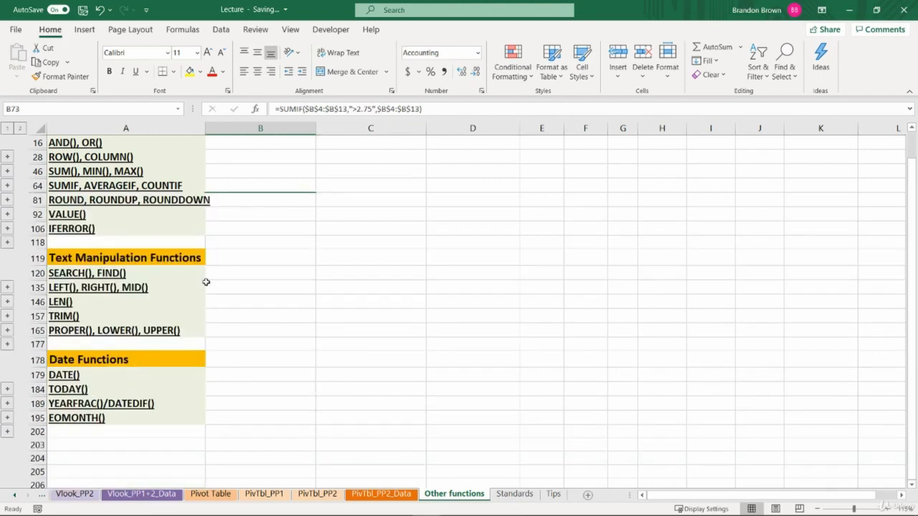
{"action": "left_click_drag", "start_coordinate": [119, 190], "coordinate": [291, 185]}
{"action": "left_click", "coordinate": [291, 185]}
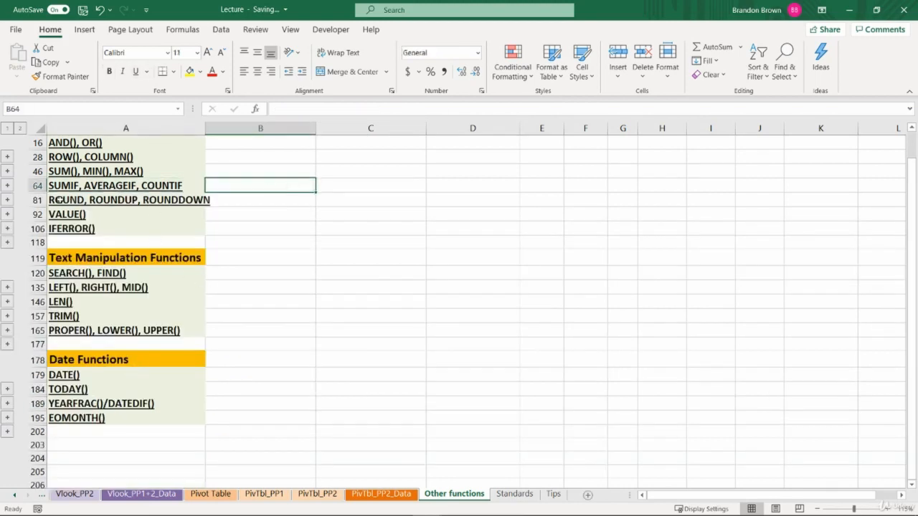
{"action": "left_click", "coordinate": [8, 216]}
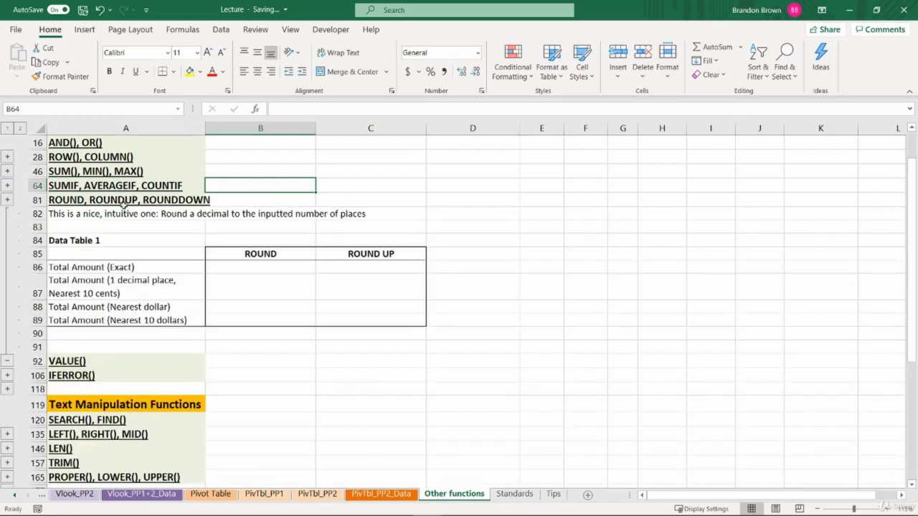
{"action": "left_click", "coordinate": [101, 219]}
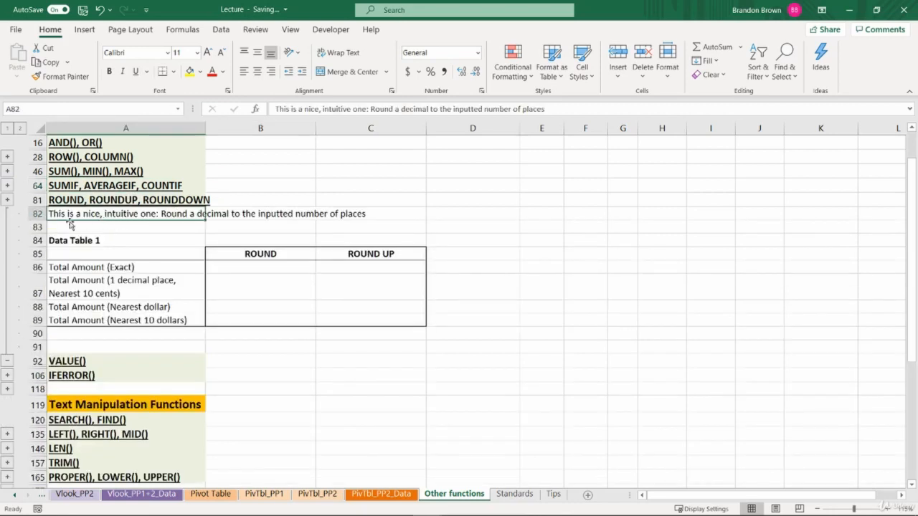
{"action": "left_click", "coordinate": [158, 230]}
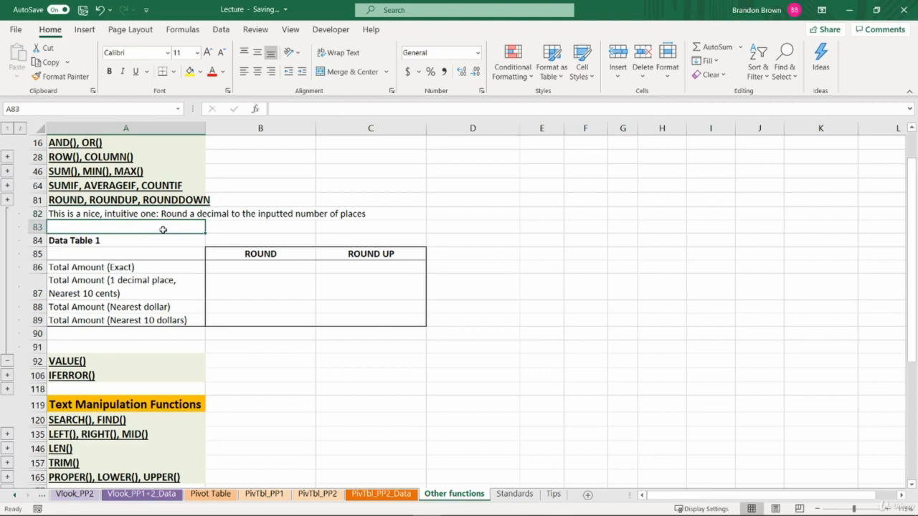
Enter =SUM(B4:$B$13) as the exact total amount in B86 under ROUND, using the Data Table 1 prices.
{"action": "left_click", "coordinate": [227, 268]}
{"action": "type", "text": "=sum"}
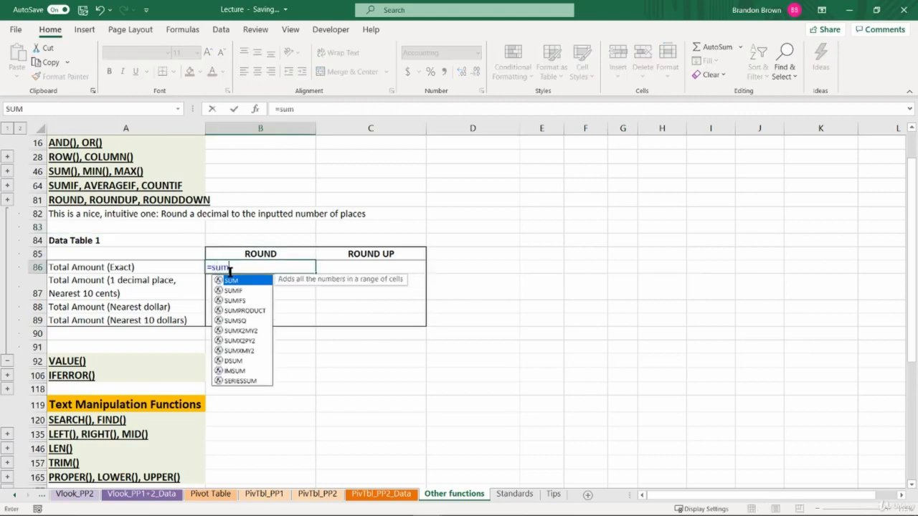
{"action": "key", "text": "Tab"}
{"action": "scroll", "coordinate": [274, 237], "scroll_direction": "up", "scroll_amount": 5}
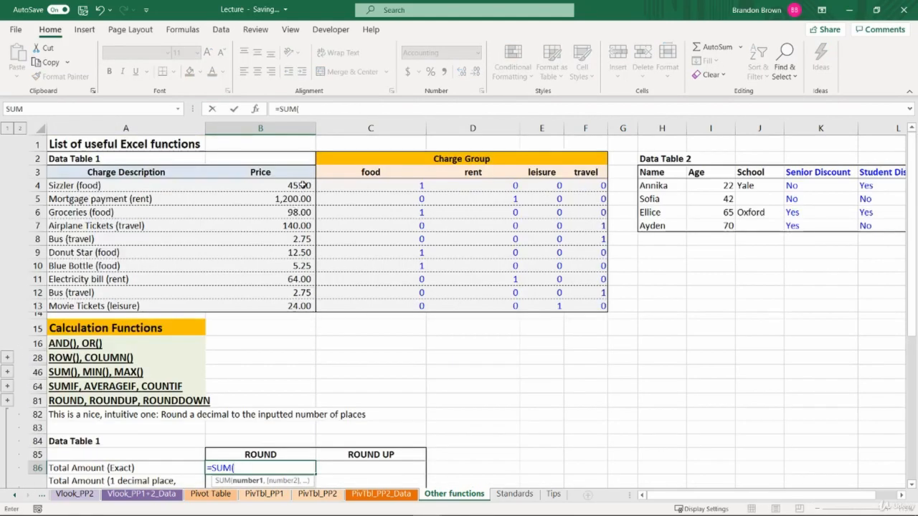
{"action": "left_click_drag", "start_coordinate": [299, 186], "coordinate": [301, 305]}
{"action": "key", "text": "F4"}
{"action": "type", "text": ")"}
{"action": "key", "text": "Return"}
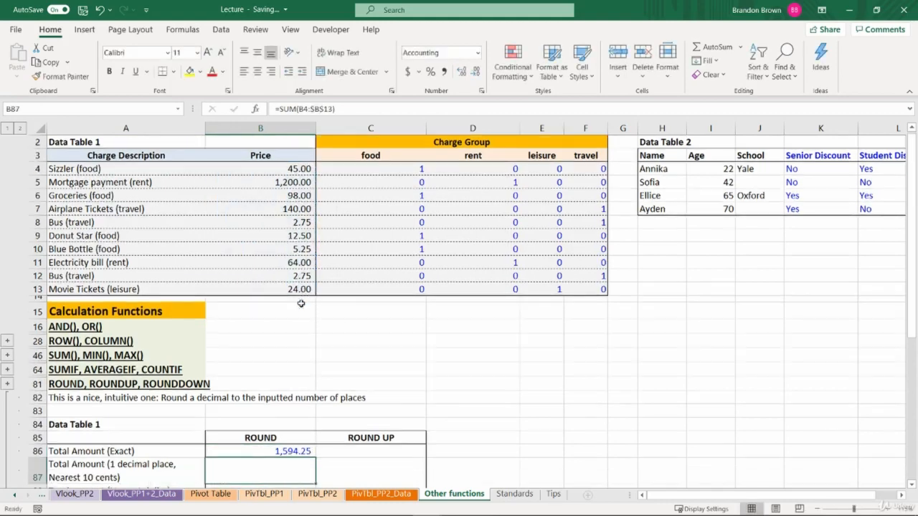
Make the range in the B86 formula fully absolute, so that it reads =SUM($B$4:$B$13).
{"action": "scroll", "coordinate": [301, 294], "scroll_direction": "down", "scroll_amount": 5}
{"action": "left_click", "coordinate": [293, 267]}
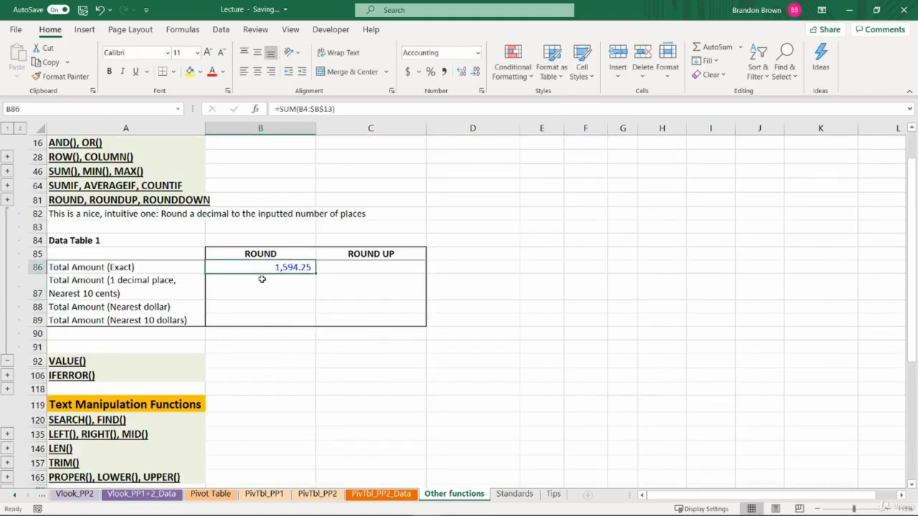
{"action": "key", "text": "F2"}
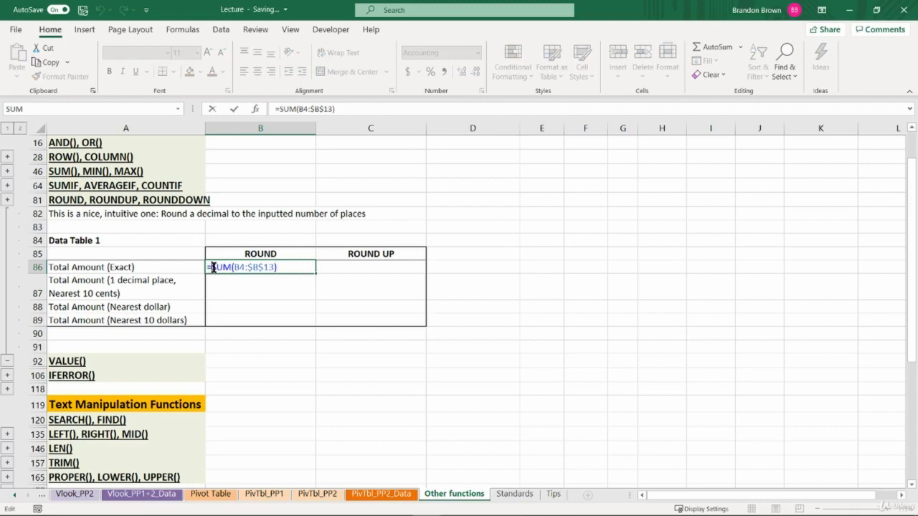
{"action": "key", "text": "Escape"}
Copy the exact total formula from B86 to C86 under ROUND UP, pasting only the formula, and check both cells.
{"action": "key", "text": "ctrl+c"}
{"action": "left_click", "coordinate": [346, 266]}
{"action": "key", "text": "ctrl+alt+v"}
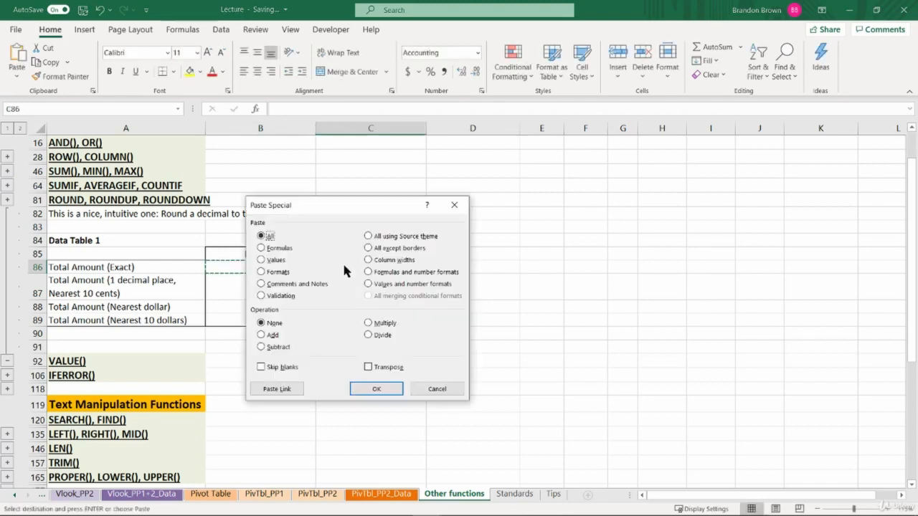
{"action": "key", "text": "f"}
{"action": "key", "text": "Return"}
{"action": "key", "text": "Escape"}
{"action": "key", "text": "Down"}
{"action": "key", "text": "Left"}
{"action": "key", "text": "Up"}
{"action": "scroll", "coordinate": [305, 256], "scroll_direction": "down", "scroll_amount": 1}
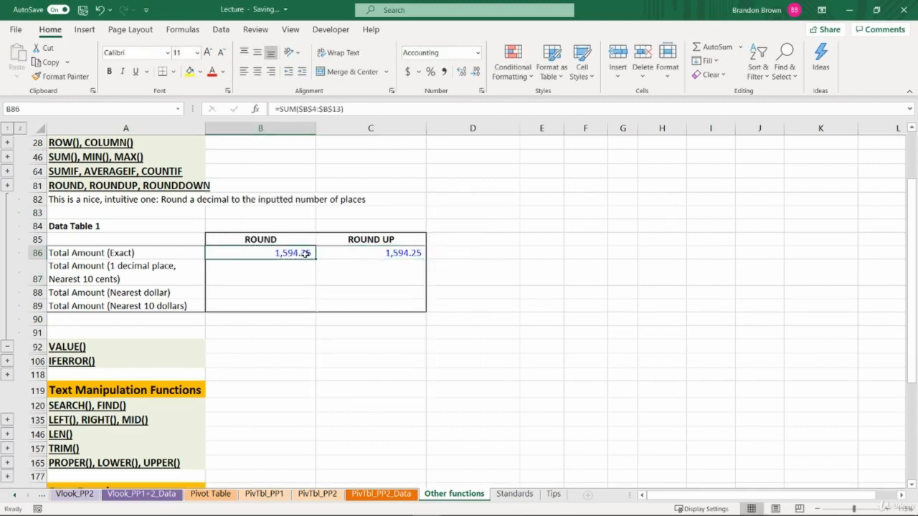
{"action": "left_click_drag", "start_coordinate": [252, 253], "coordinate": [381, 254]}
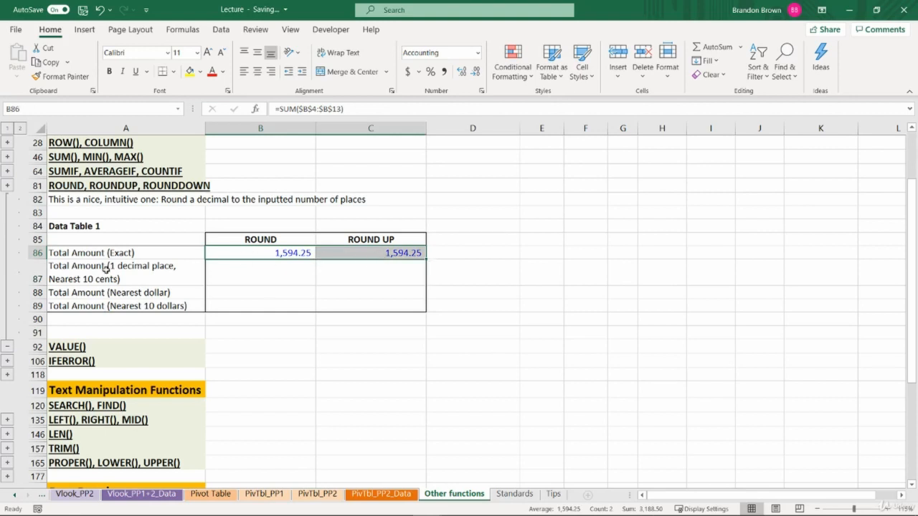
Copy the B86 total formula into B87, the one-decimal-place row, pasting only the formula.
{"action": "left_click_drag", "start_coordinate": [105, 268], "coordinate": [218, 271]}
{"action": "left_click", "coordinate": [217, 271]}
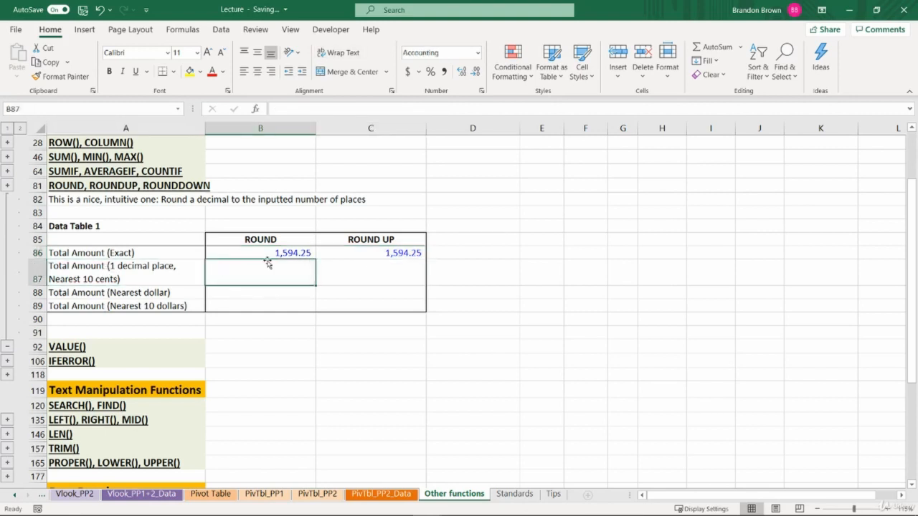
{"action": "key", "text": "Up"}
{"action": "key", "text": "ctrl+c"}
{"action": "key", "text": "Down"}
{"action": "key", "text": "ctrl+alt+v"}
{"action": "key", "text": "f"}
{"action": "key", "text": "Return"}
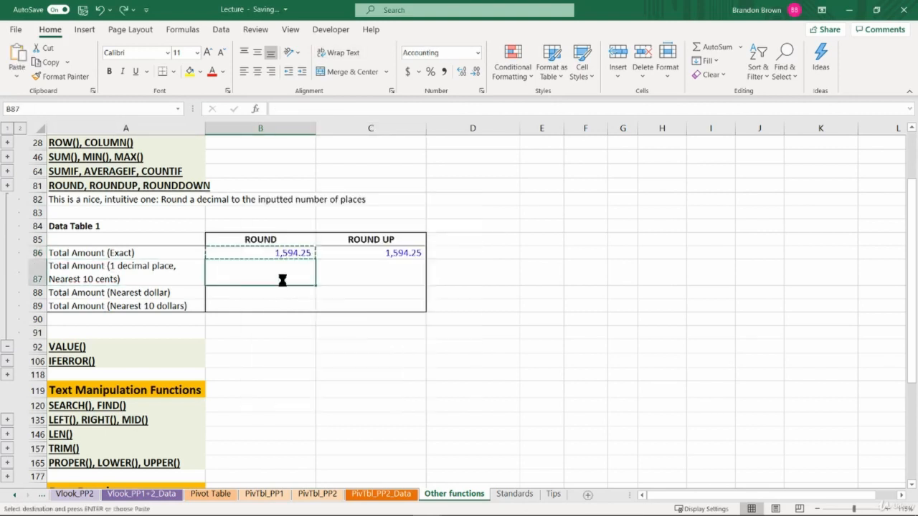
Wrap the B87 total in ROUND with one decimal place, so that it reads =ROUND(SUM($B$4:$B$13),1).
{"action": "double_click", "coordinate": [283, 279]}
{"action": "left_click", "coordinate": [211, 279]}
{"action": "type", "text": "rouSUM($B$4:$B$13"}
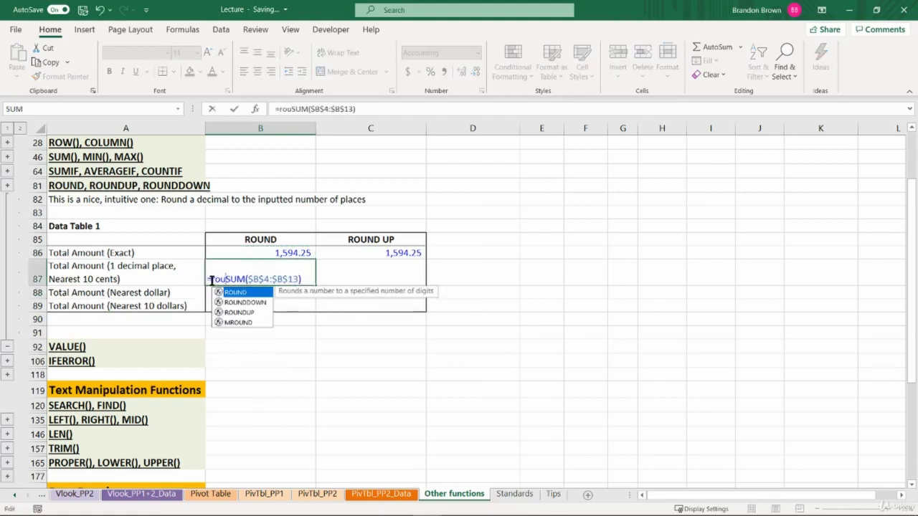
{"action": "key", "text": "Tab"}
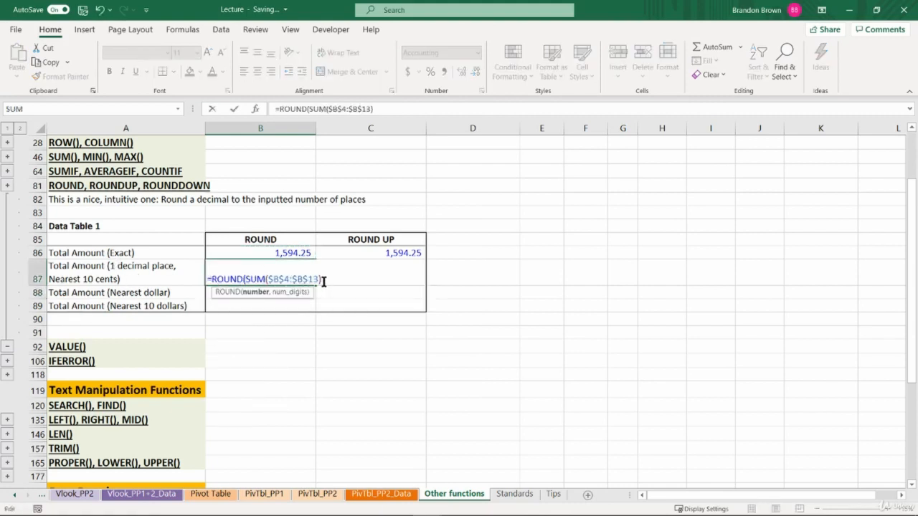
{"action": "type", "text": ","}
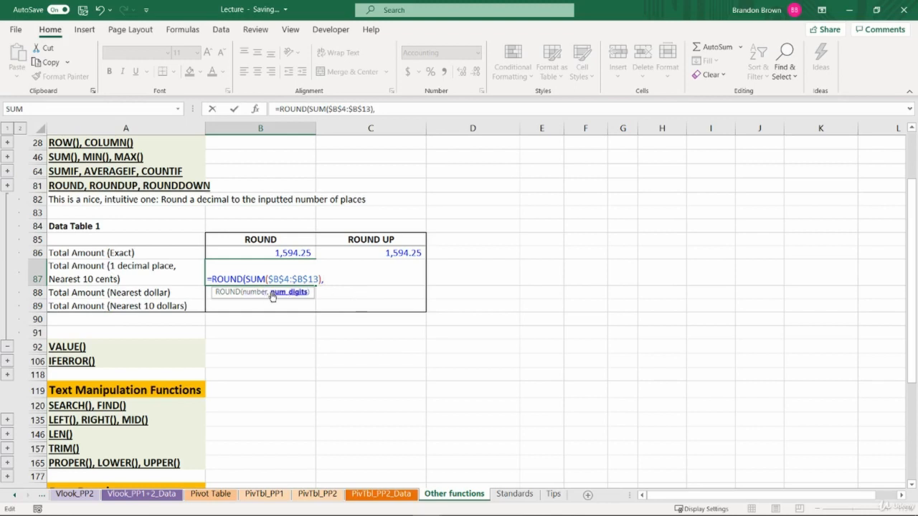
{"action": "type", "text": "1)"}
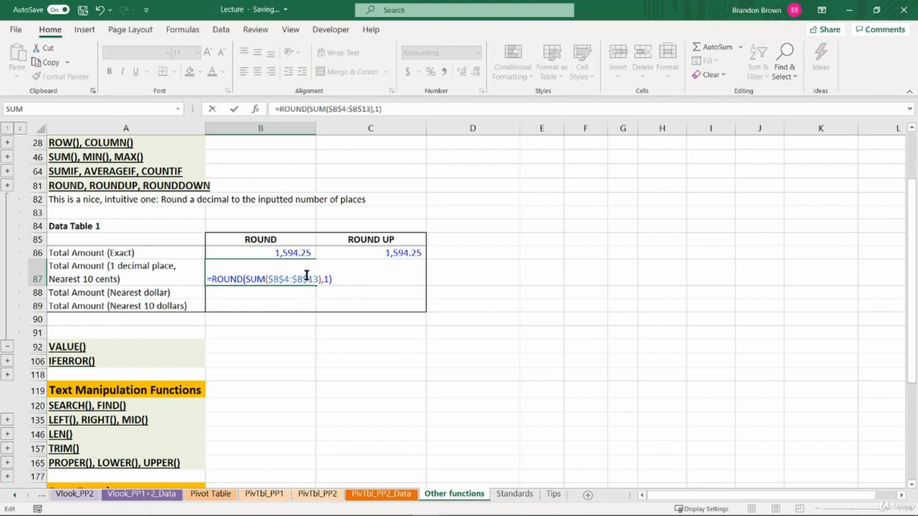
{"action": "key", "text": "Return"}
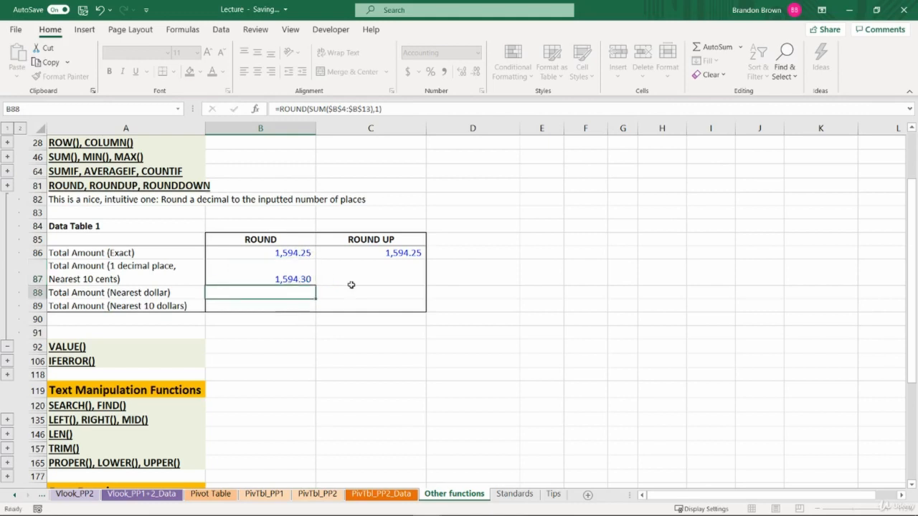
Copy the rounded total from B87 to C87 under ROUND UP, pasting only the formula.
{"action": "left_click", "coordinate": [305, 281]}
{"action": "key", "text": "ctrl+c"}
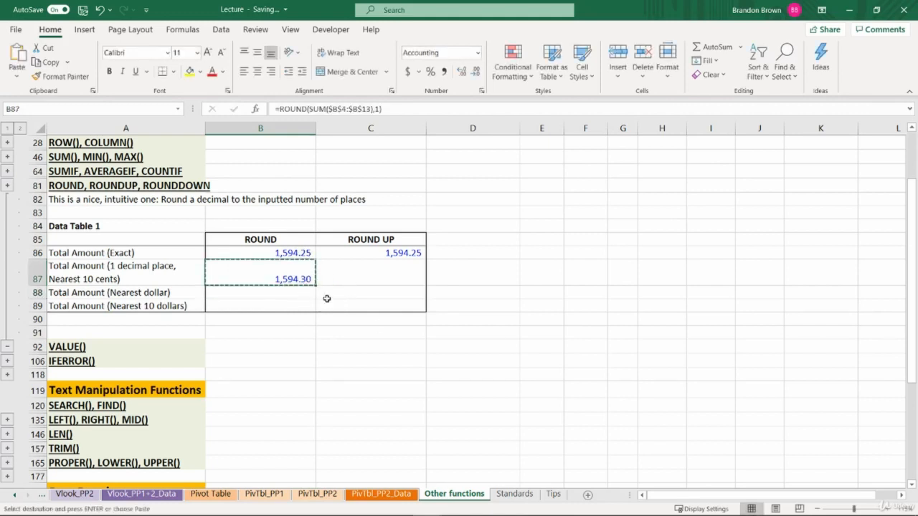
{"action": "left_click", "coordinate": [385, 270]}
{"action": "key", "text": "ctrl+alt+v"}
{"action": "key", "text": "f"}
{"action": "key", "text": "Return"}
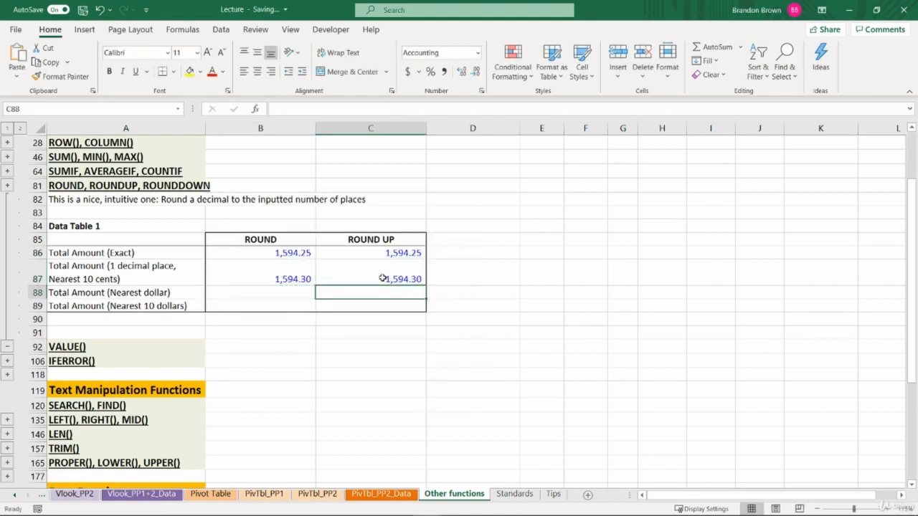
Change the function in C87 to ROUNDUP, so that it reads =ROUNDUP(SUM($B$4:$B$13),1).
{"action": "double_click", "coordinate": [381, 278]}
{"action": "left_click", "coordinate": [355, 280]}
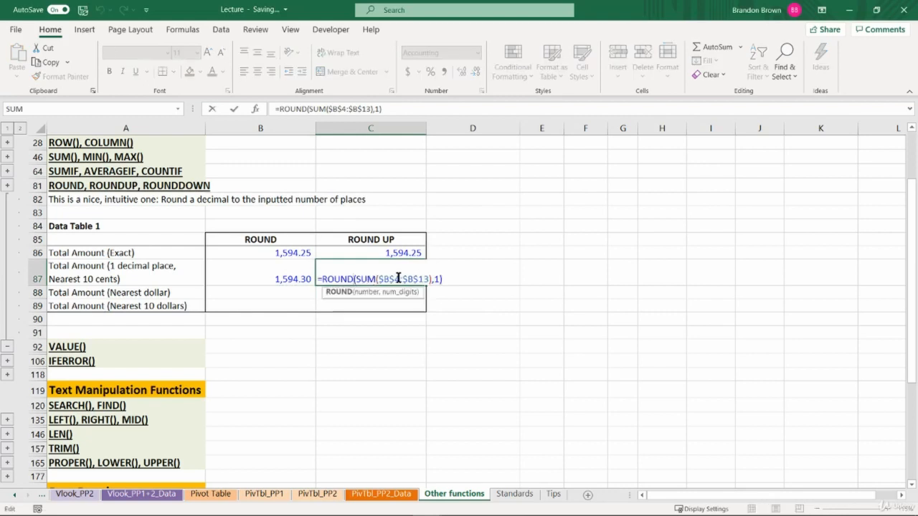
{"action": "type", "text": "UP"}
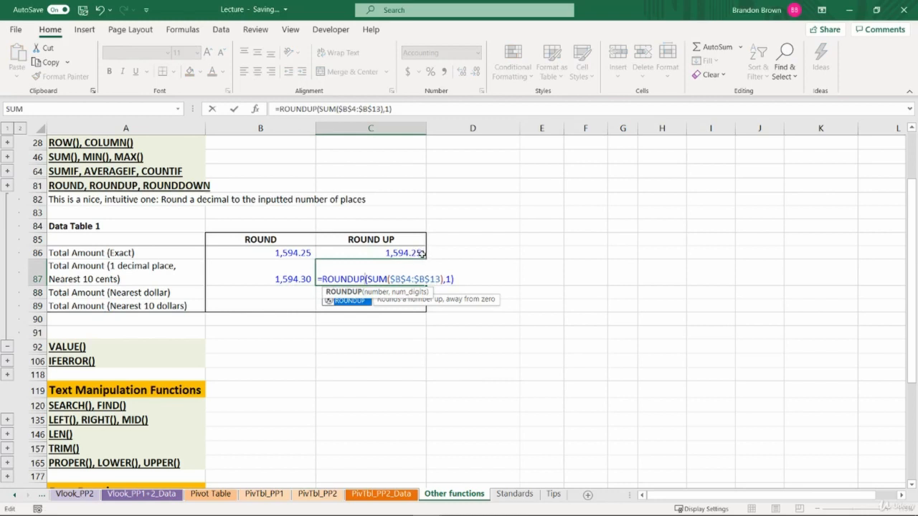
{"action": "key", "text": "Return"}
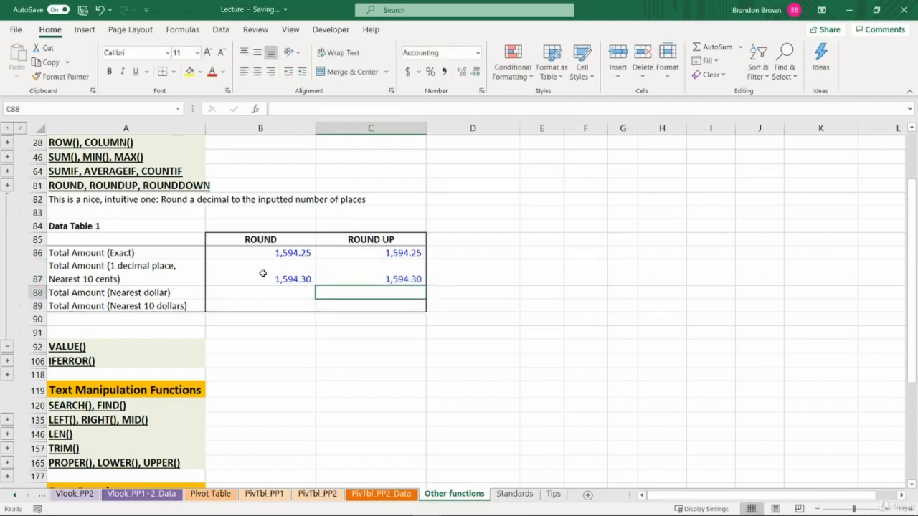
Fill the B87 formula down to B88, the nearest-dollar row, and set its number of digits to 0.
{"action": "left_click_drag", "start_coordinate": [242, 291], "coordinate": [364, 291]}
{"action": "left_click", "coordinate": [299, 278]}
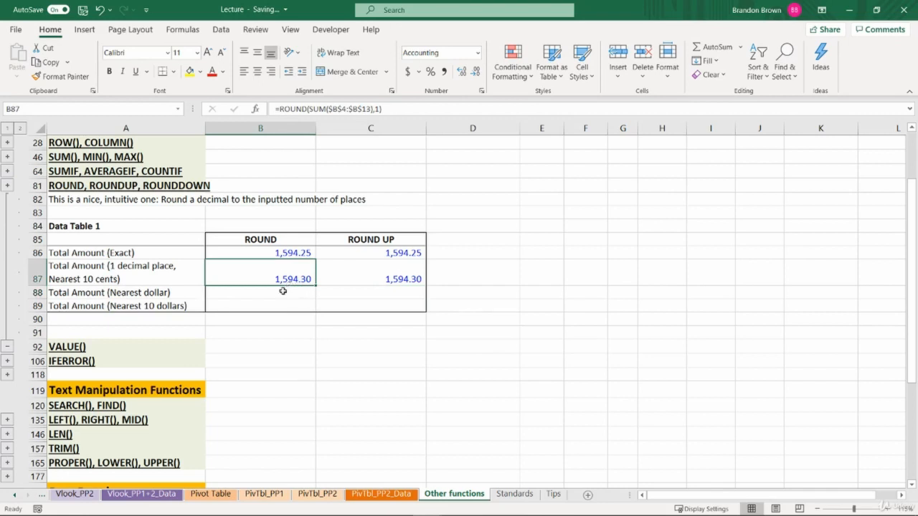
{"action": "key", "text": "shift+Down"}
{"action": "key", "text": "ctrl+d"}
{"action": "key", "text": "Down"}
{"action": "key", "text": "F2"}
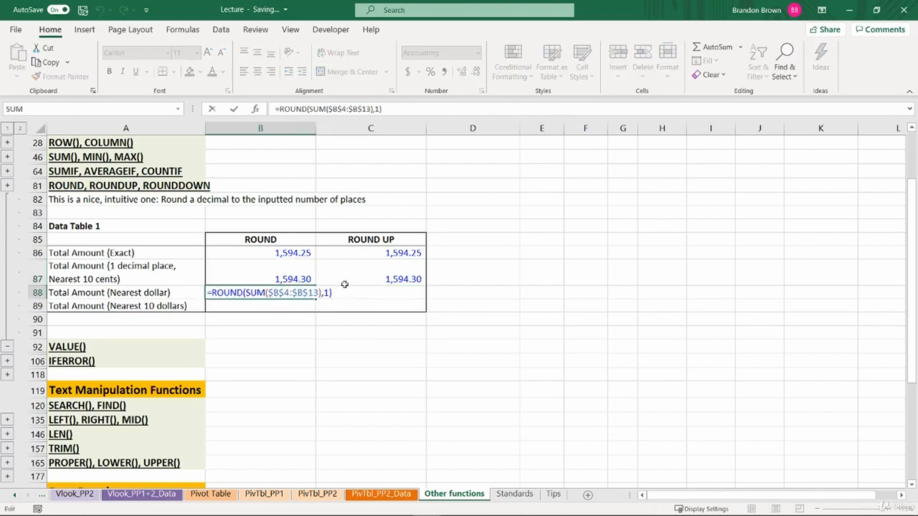
{"action": "left_click", "coordinate": [325, 292]}
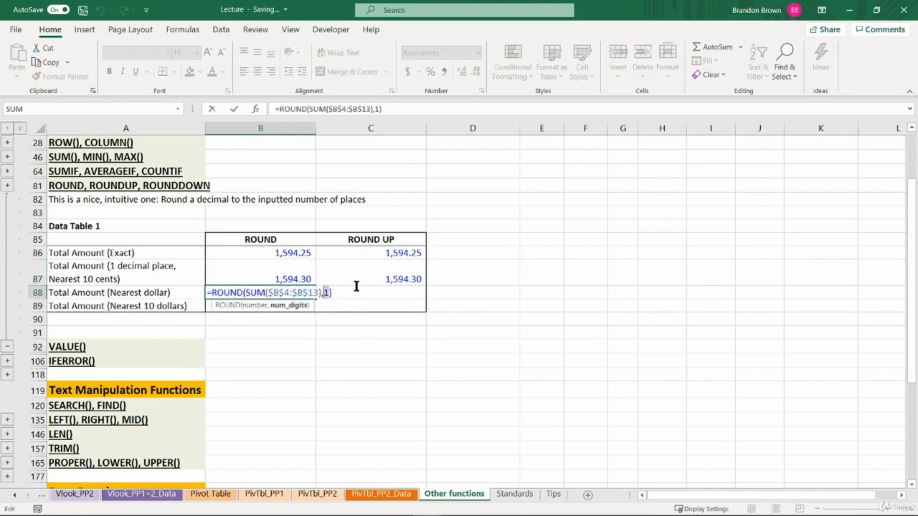
{"action": "type", "text": "0"}
{"action": "key", "text": "ctrl+Return"}
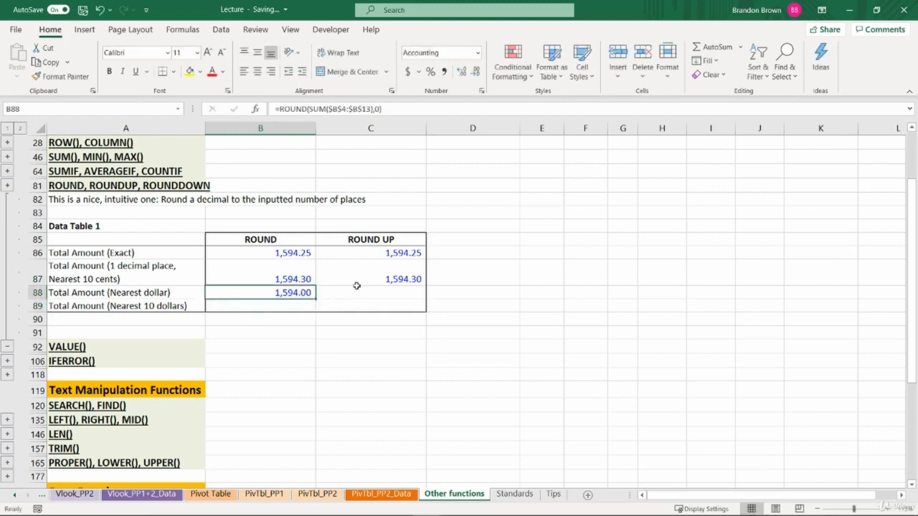
Fill the C87 ROUNDUP formula down to C88 and set its number of digits to 0.
{"action": "key", "text": "shift+space"}
{"action": "left_click_drag", "start_coordinate": [354, 280], "coordinate": [359, 289]}
{"action": "key", "text": "ctrl+d"}
{"action": "left_click", "coordinate": [359, 289]}
{"action": "key", "text": "F2"}
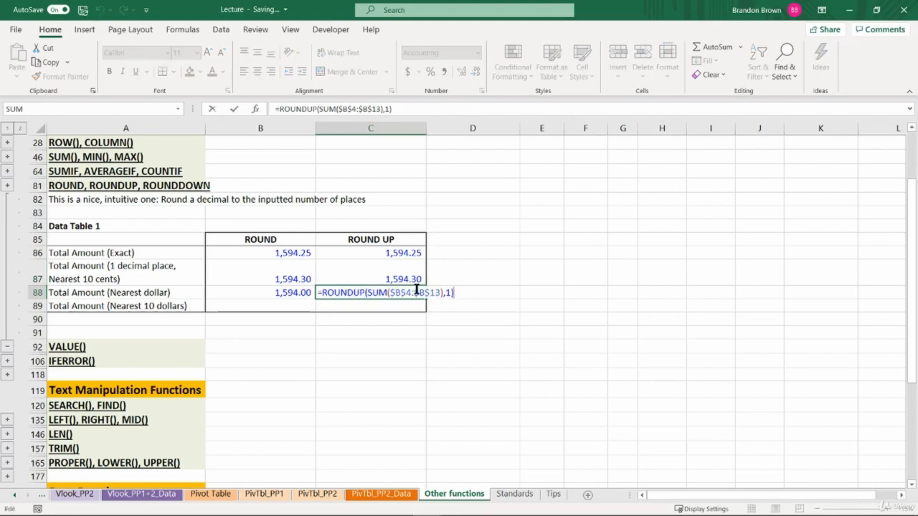
{"action": "double_click", "coordinate": [449, 292]}
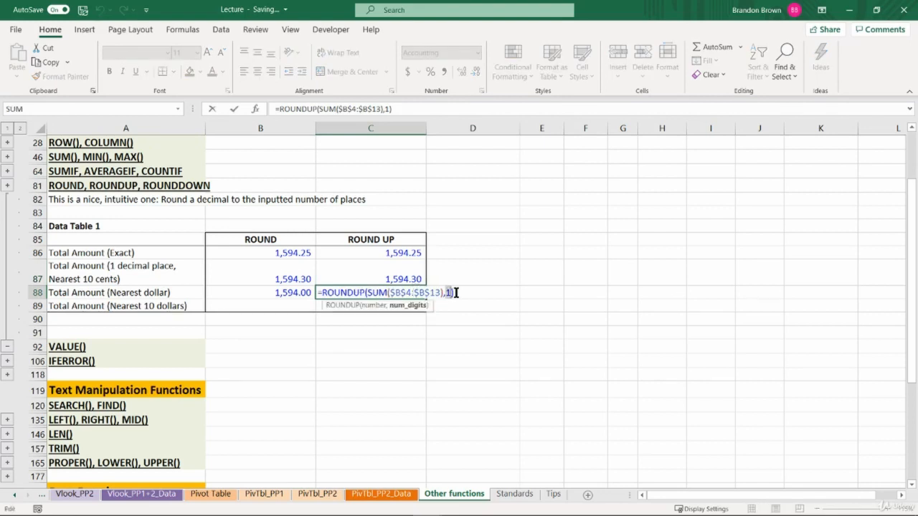
{"action": "type", "text": "0"}
{"action": "key", "text": "ctrl+Return"}
{"action": "key", "text": "shift+space"}
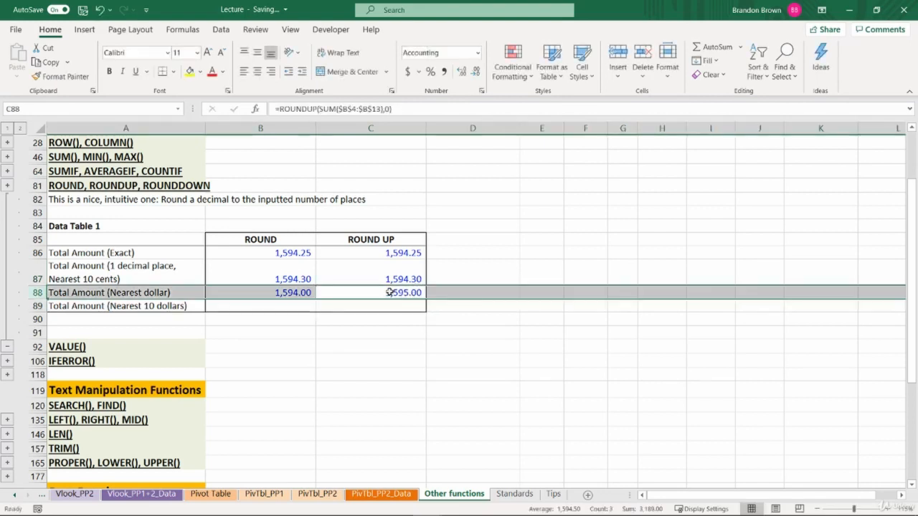
{"action": "left_click", "coordinate": [318, 262]}
{"action": "left_click_drag", "start_coordinate": [386, 237], "coordinate": [445, 237]}
{"action": "left_click", "coordinate": [445, 238]}
{"action": "left_click", "coordinate": [386, 239]}
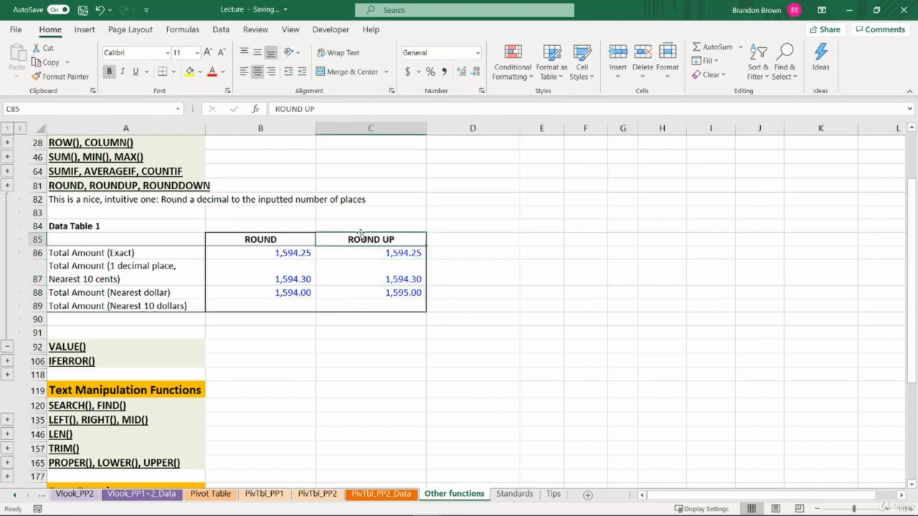
Fill the nearest-dollar formulas in B88:C88 down to row 89, and set the number of digits in B89 to -1.
{"action": "left_click", "coordinate": [277, 288]}
{"action": "left_click_drag", "start_coordinate": [278, 287], "coordinate": [363, 302]}
{"action": "key", "text": "ctrl+d"}
{"action": "left_click", "coordinate": [265, 308]}
{"action": "key", "text": "F2"}
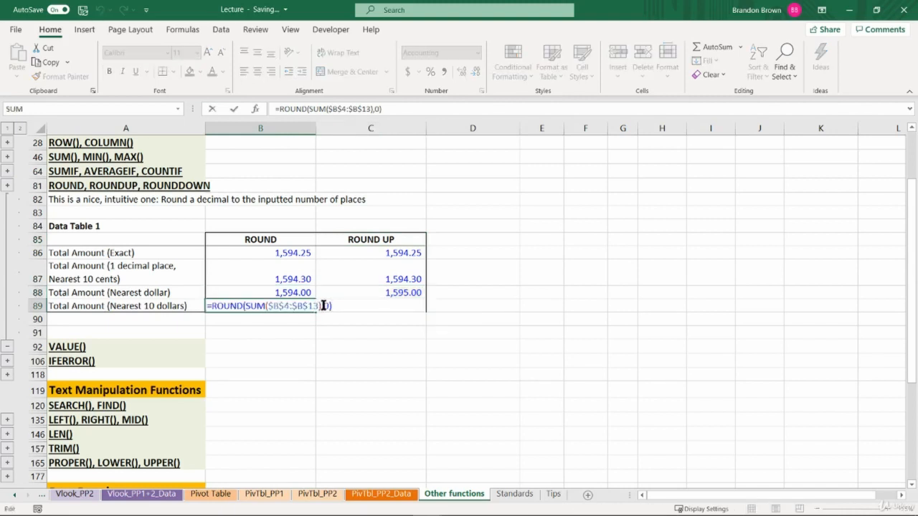
{"action": "left_click", "coordinate": [324, 307]}
{"action": "type", "text": "-1"}
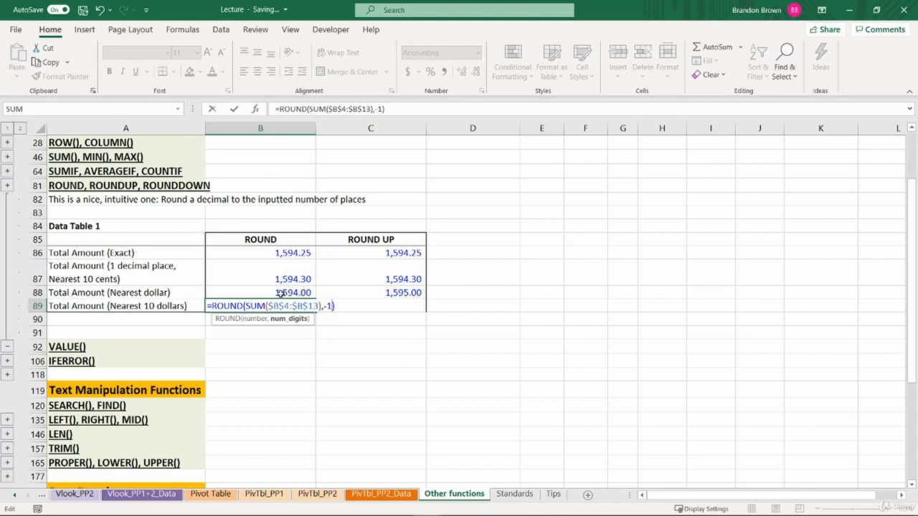
{"action": "key", "text": "Return"}
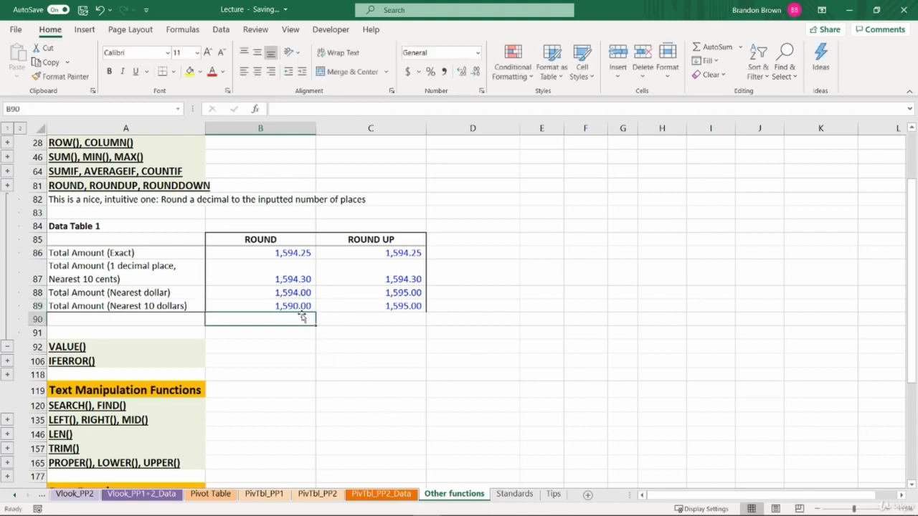
Set the number of digits in C89 to -1, so that it reads =ROUNDUP(SUM($B$4:$B$13),-1).
{"action": "left_click", "coordinate": [304, 305]}
{"action": "left_click", "coordinate": [340, 305]}
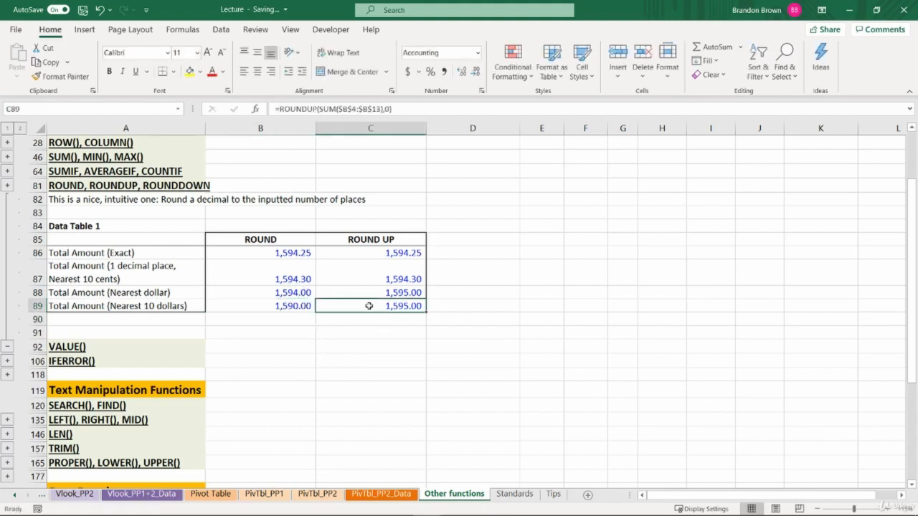
{"action": "double_click", "coordinate": [404, 306]}
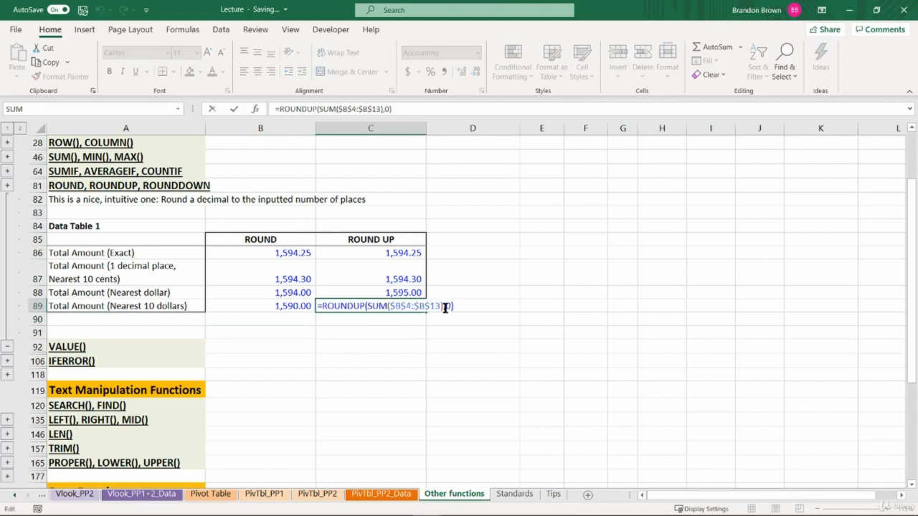
{"action": "double_click", "coordinate": [446, 306]}
{"action": "type", "text": "-1"}
{"action": "key", "text": "Return"}
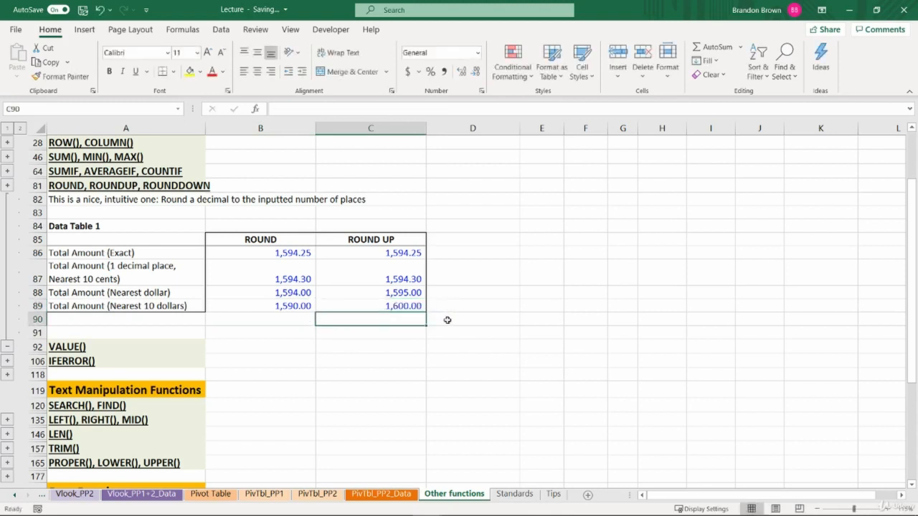
{"action": "key", "text": "Up"}
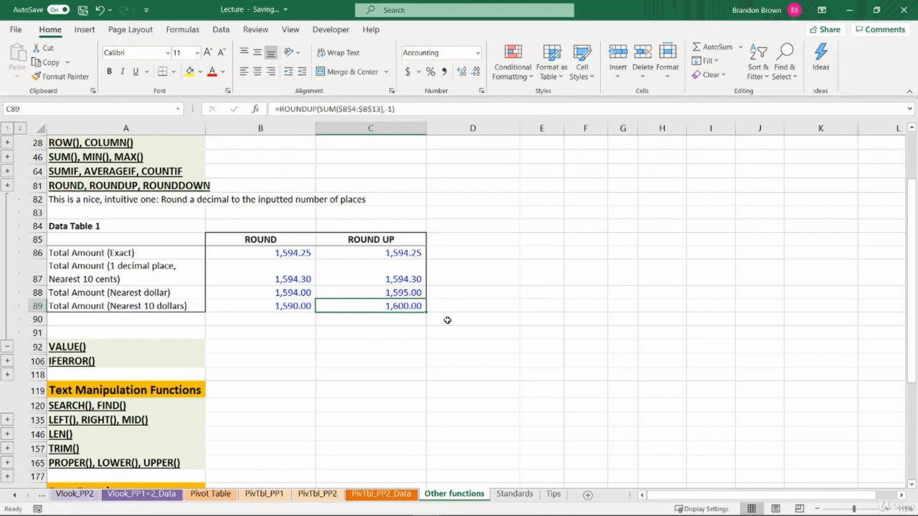
Collapse the ROUND, ROUNDUP, ROUNDDOWN section and expand the VALUE() section.
{"action": "left_click_drag", "start_coordinate": [397, 293], "coordinate": [398, 304]}
{"action": "left_click", "coordinate": [399, 304]}
{"action": "left_click", "coordinate": [9, 348]}
{"action": "left_click", "coordinate": [6, 215]}
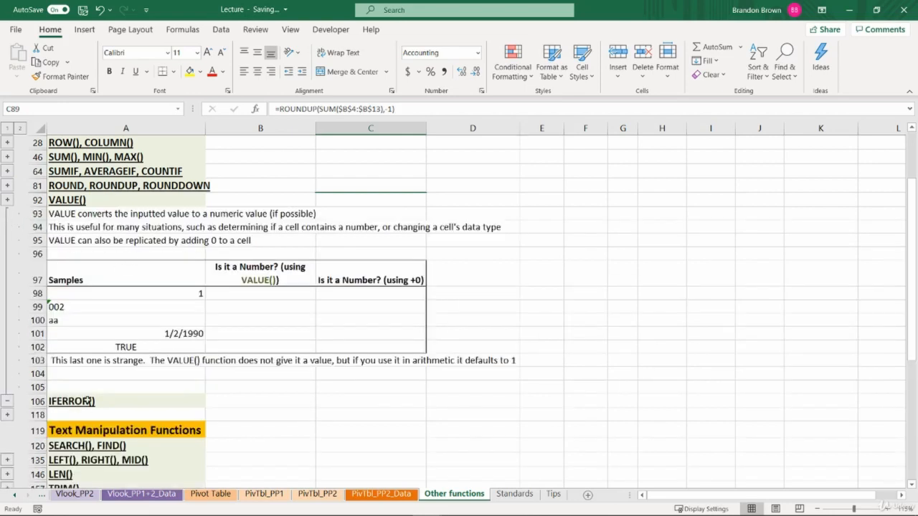
Enter =VALUE(A98) in B98 to test whether the first sample is a number.
{"action": "left_click", "coordinate": [250, 296]}
{"action": "type", "text": "="}
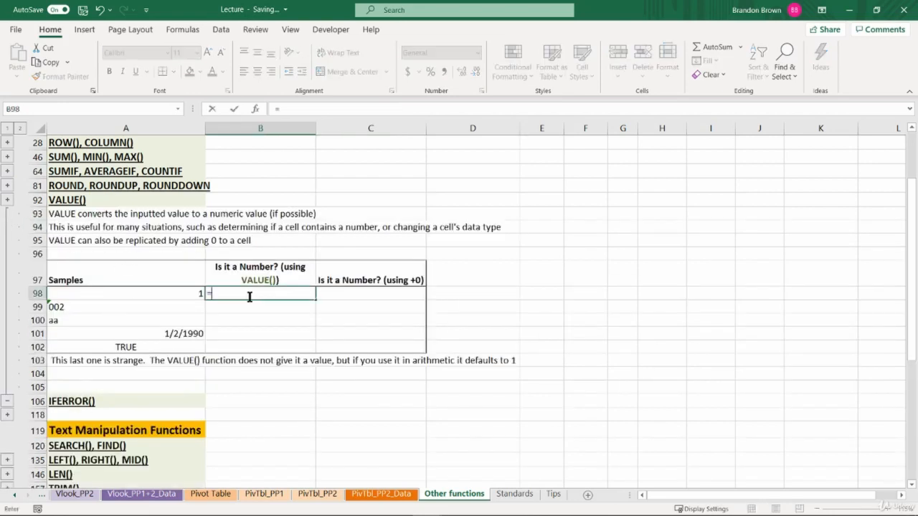
{"action": "type", "text": "value"}
{"action": "key", "text": "Tab"}
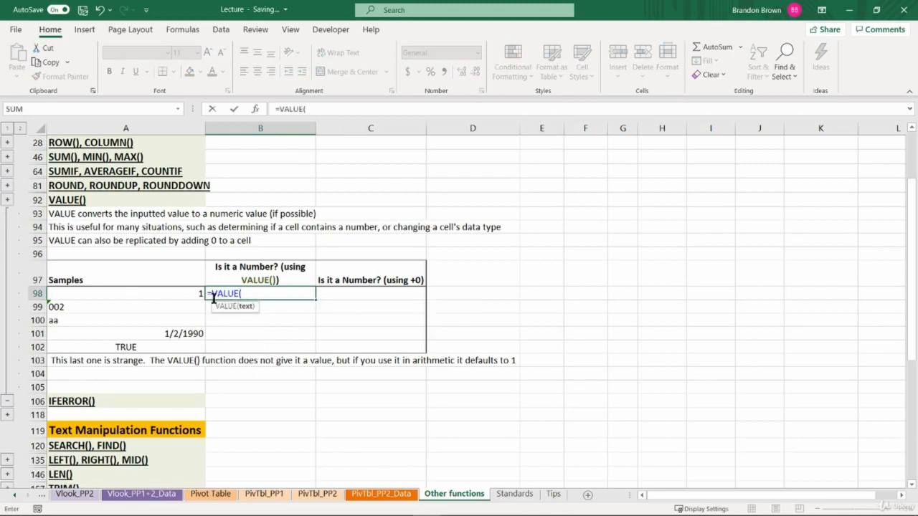
{"action": "left_click", "coordinate": [166, 293]}
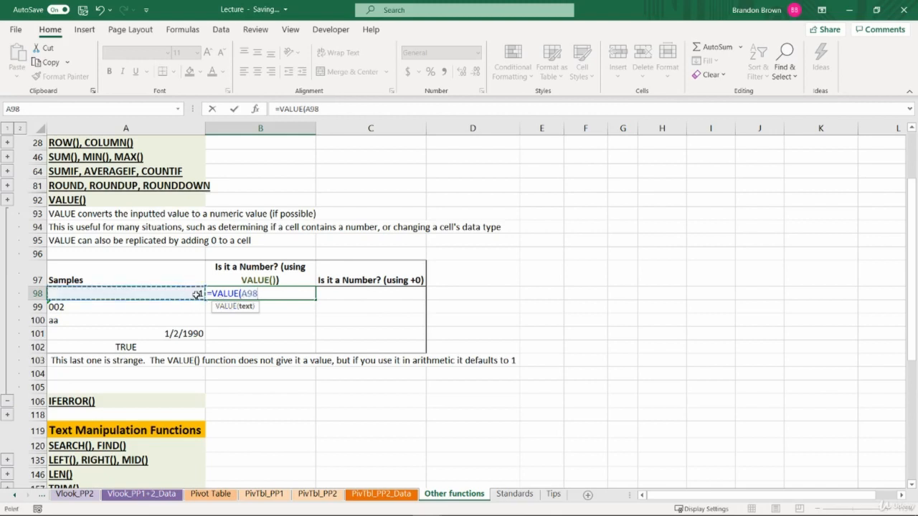
{"action": "type", "text": ")"}
{"action": "key", "text": "Return"}
Enter =A98+0 in C98 to test the first sample by adding zero.
{"action": "key", "text": "Up"}
{"action": "key", "text": "Right"}
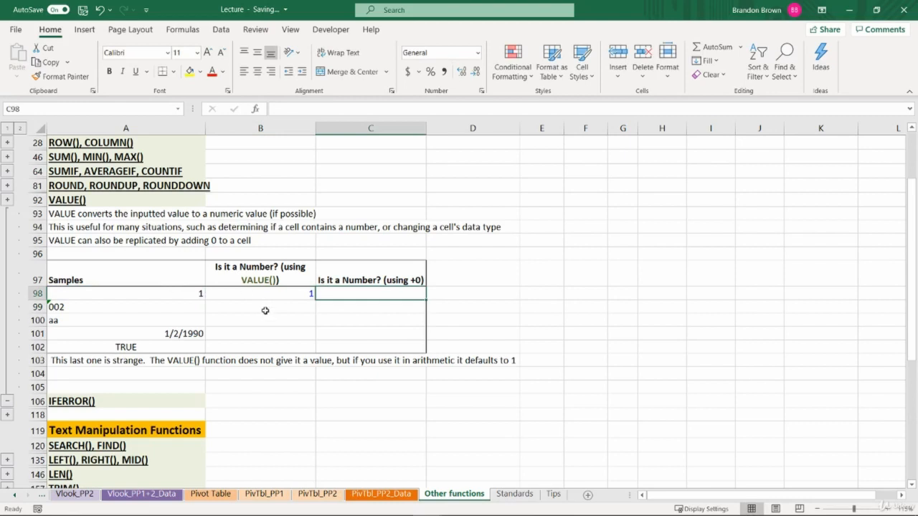
{"action": "type", "text": "="}
{"action": "left_click", "coordinate": [194, 292]}
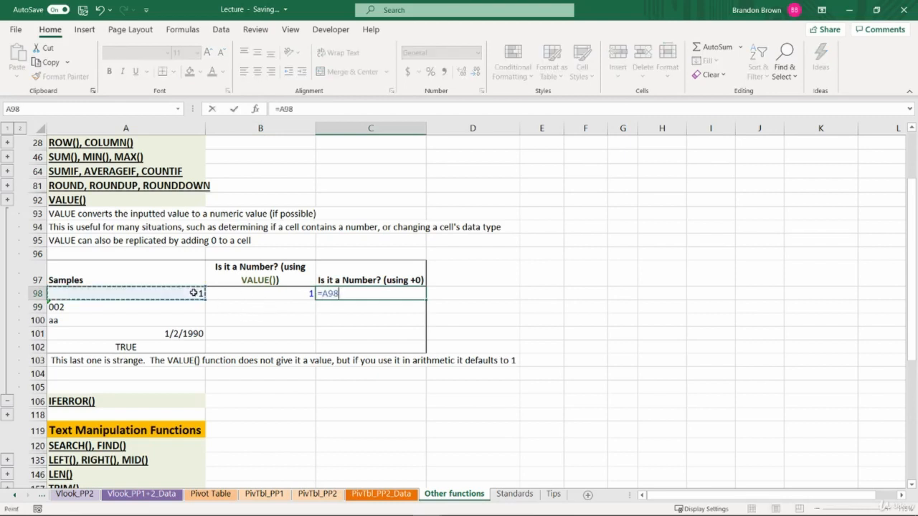
{"action": "type", "text": "+0"}
{"action": "key", "text": "Return"}
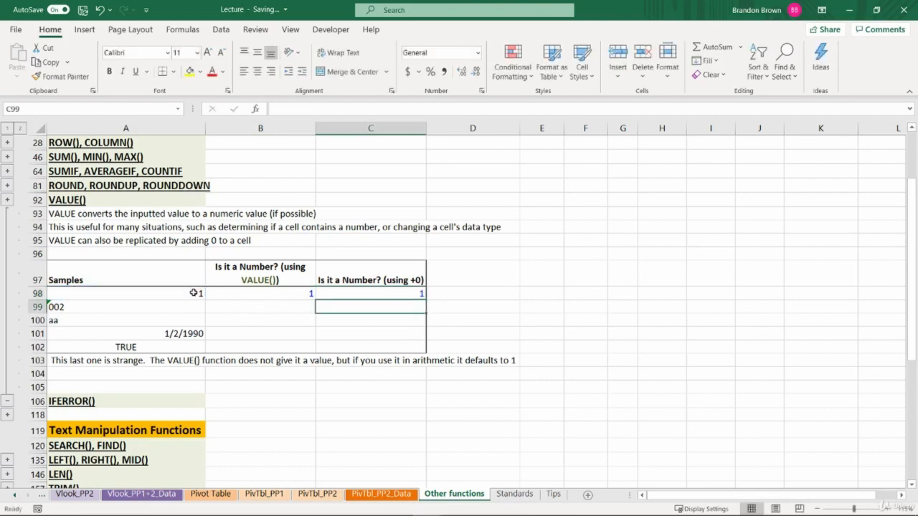
Inspect the adding-zero formula in C98 and the sample 002 in A99, and select B99.
{"action": "left_click", "coordinate": [371, 295]}
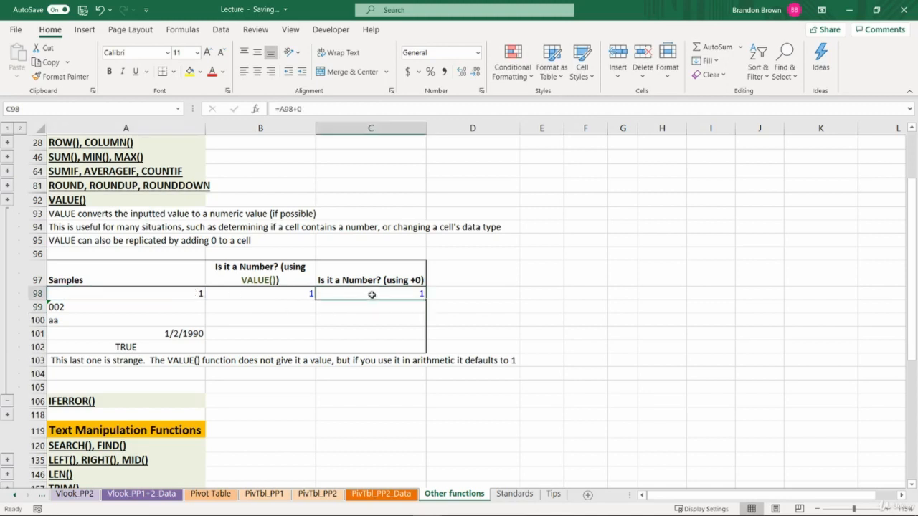
{"action": "left_click", "coordinate": [266, 309]}
{"action": "left_click", "coordinate": [113, 312]}
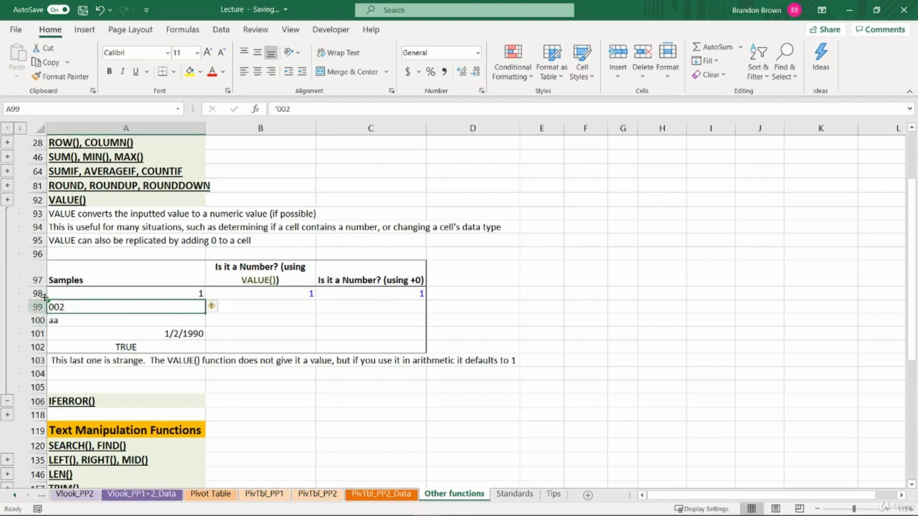
{"action": "left_click", "coordinate": [238, 302]}
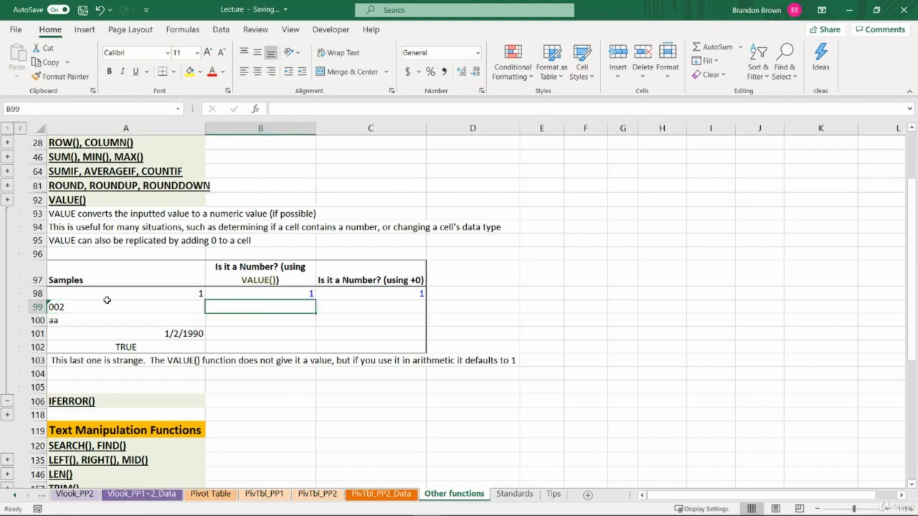
Inspect the contents of sample cell A99 in edit mode, leaving it unmodified.
{"action": "left_click", "coordinate": [64, 309]}
{"action": "key", "text": "F2"}
{"action": "key", "text": "Escape"}
{"action": "key", "text": "F2"}
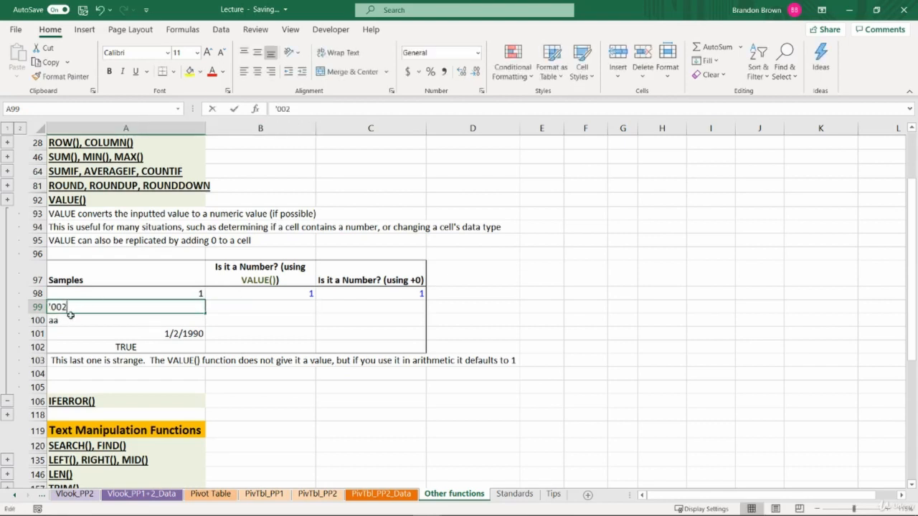
{"action": "key", "text": "Escape"}
Enter =VALUE(A99) in B99 to test whether the second sample converts to a number.
{"action": "left_click", "coordinate": [255, 307]}
{"action": "type", "text": "="}
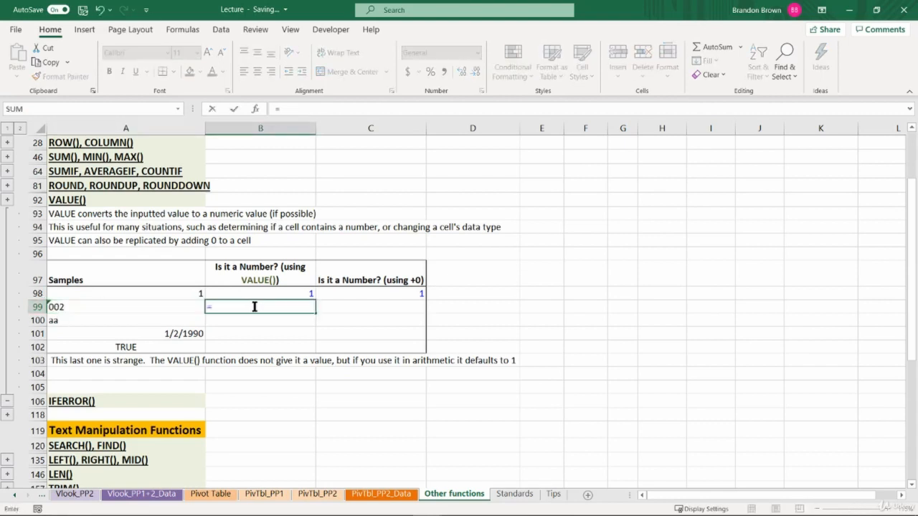
{"action": "type", "text": "valu"}
{"action": "key", "text": "Tab"}
{"action": "left_click", "coordinate": [76, 310]}
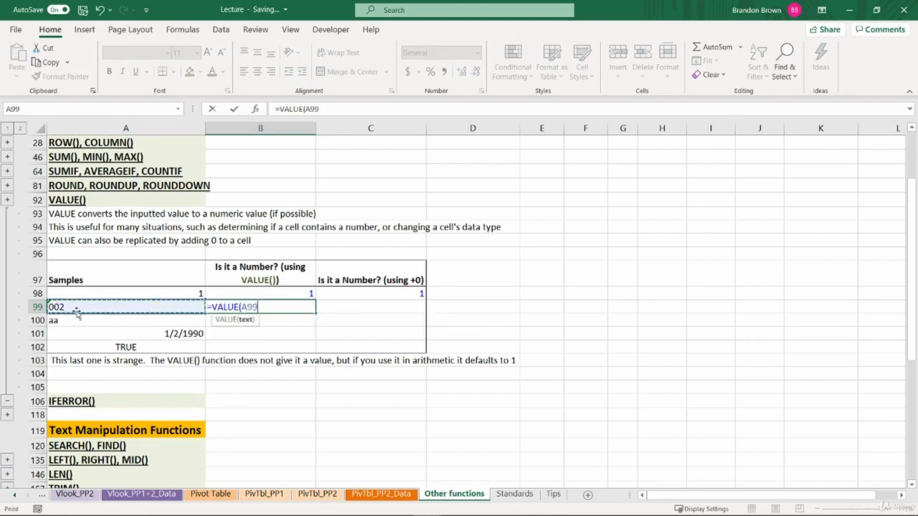
{"action": "type", "text": ")"}
{"action": "key", "text": "Return"}
{"action": "key", "text": "Up"}
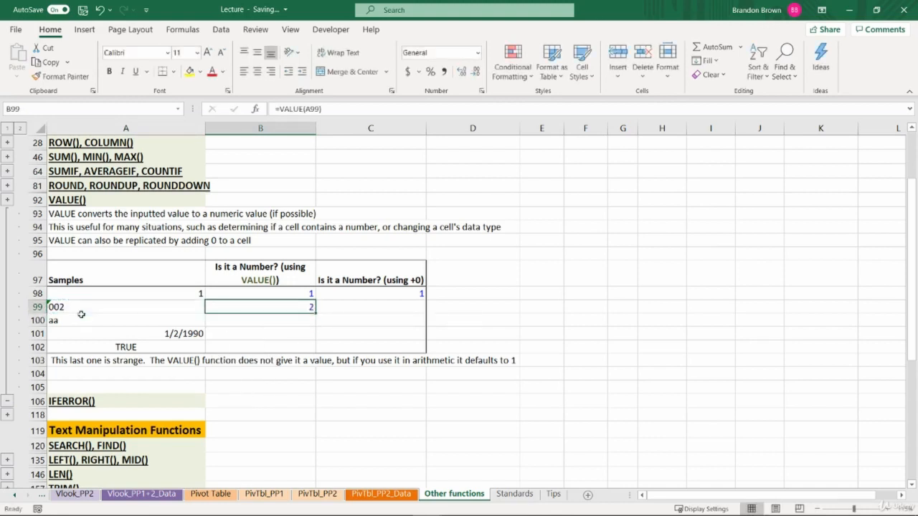
Enter =A99+0 in C99 to test the second sample by adding zero.
{"action": "key", "text": "Right"}
{"action": "type", "text": "="}
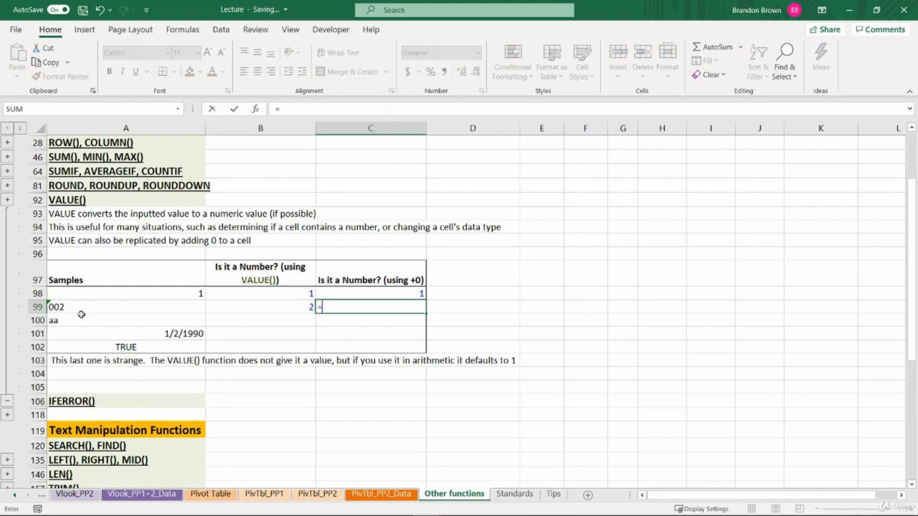
{"action": "left_click", "coordinate": [86, 307]}
{"action": "type", "text": "+0"}
{"action": "key", "text": "Return"}
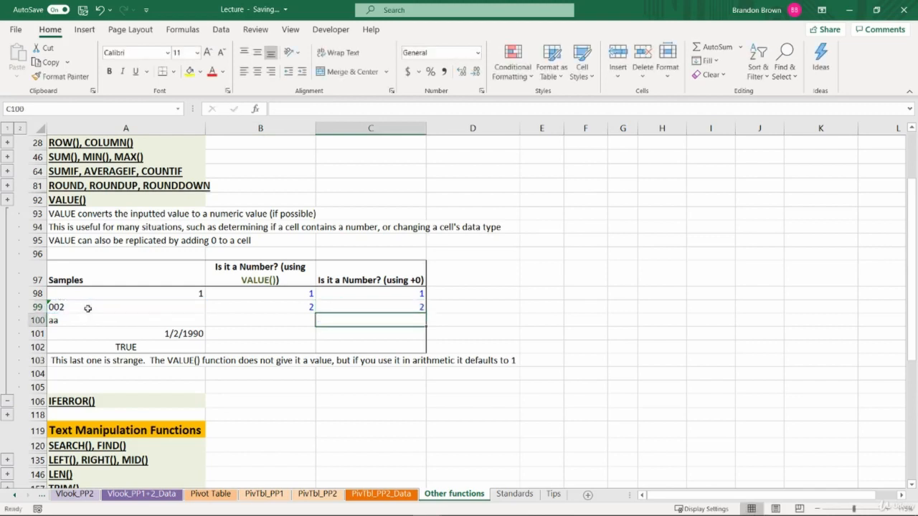
Fill the formulas in B99:C99 down to row 100 to test the sample aa, and check the copied formula in C100.
{"action": "left_click", "coordinate": [271, 308]}
{"action": "left_click", "coordinate": [372, 306], "text": "shift"}
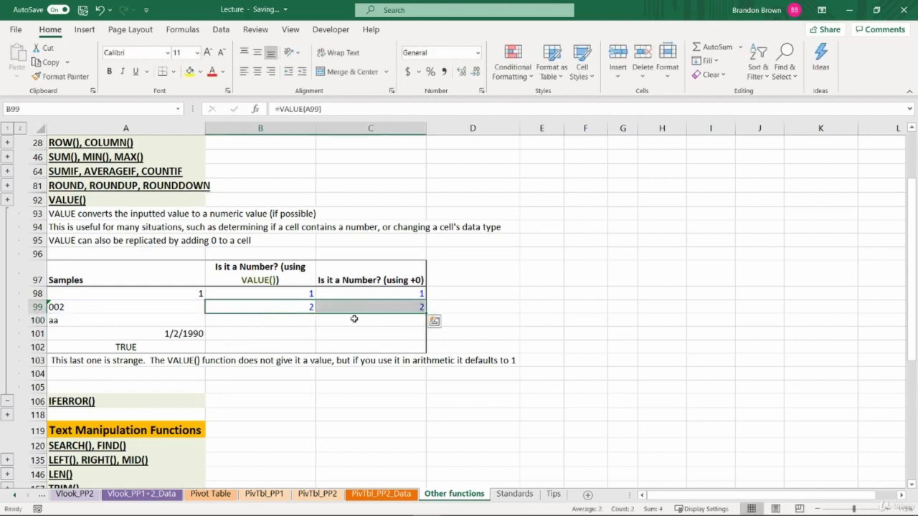
{"action": "left_click", "coordinate": [360, 322], "text": "shift"}
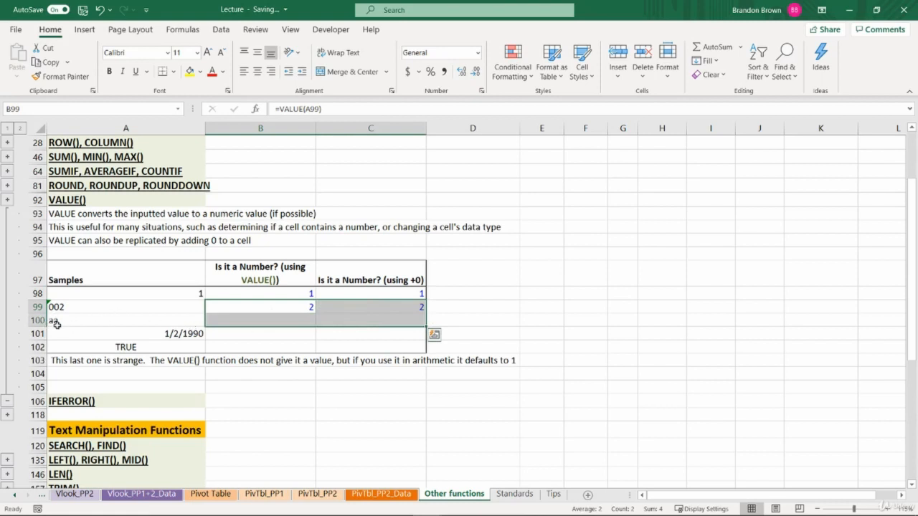
{"action": "key", "text": "ctrl+d"}
{"action": "key", "text": "Down"}
{"action": "left_click", "coordinate": [375, 322]}
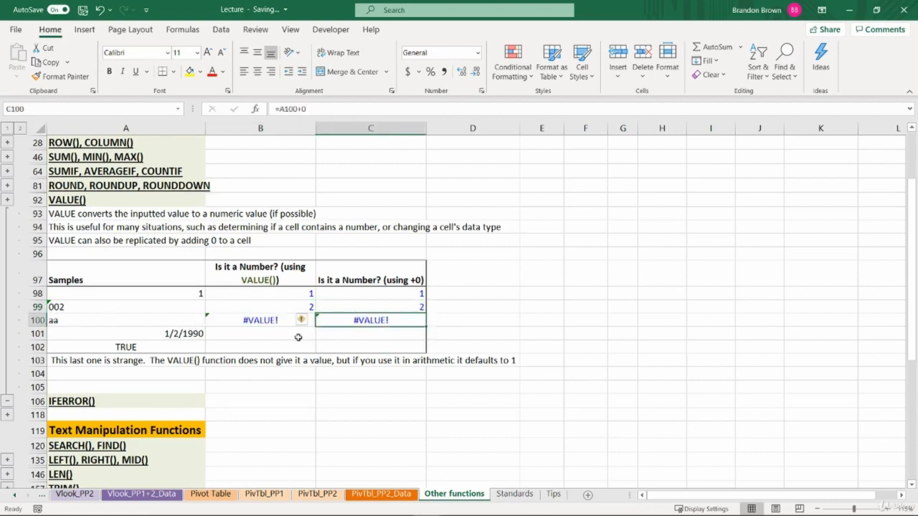
Examine the contents of the date sample in A101.
{"action": "left_click_drag", "start_coordinate": [253, 320], "coordinate": [350, 330]}
{"action": "left_click", "coordinate": [201, 335]}
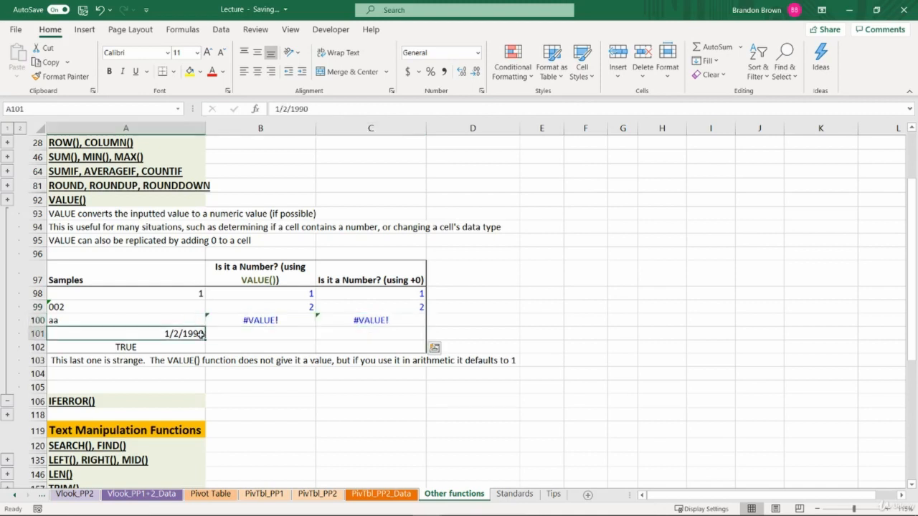
{"action": "key", "text": "shift+space"}
{"action": "left_click", "coordinate": [183, 335]}
{"action": "double_click", "coordinate": [197, 335]}
{"action": "key", "text": "Escape"}
Fill the formulas in B100:C100 down to row 101 and compare B101 with the date sample in A101.
{"action": "left_click_drag", "start_coordinate": [260, 321], "coordinate": [371, 329]}
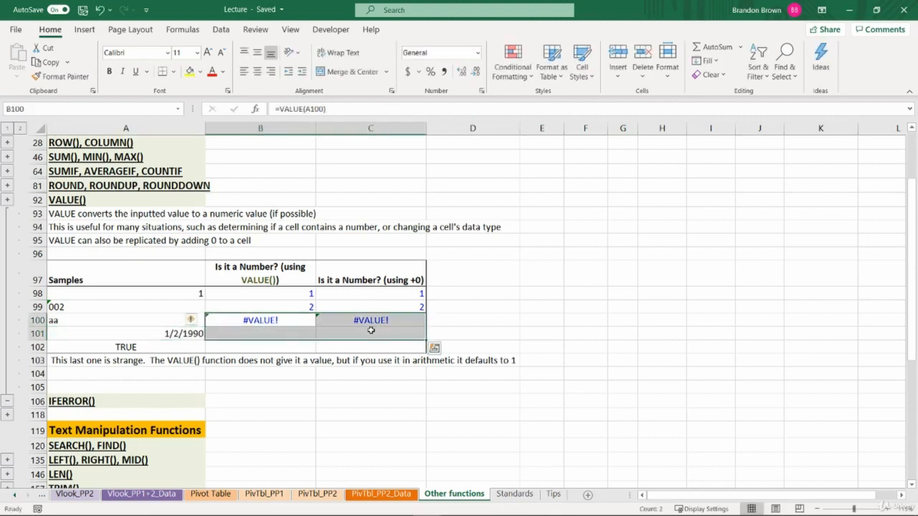
{"action": "key", "text": "ctrl+d"}
{"action": "left_click", "coordinate": [270, 334]}
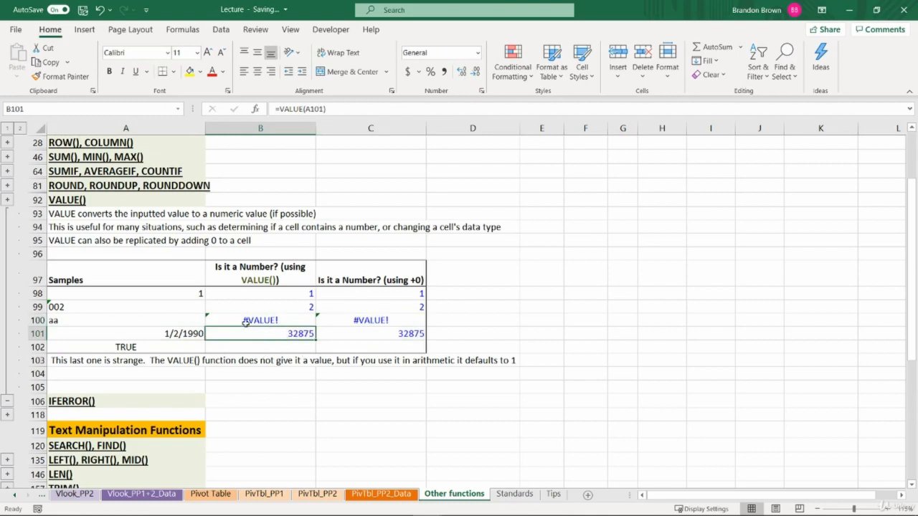
{"action": "left_click", "coordinate": [196, 333]}
{"action": "left_click", "coordinate": [270, 335]}
{"action": "left_click", "coordinate": [195, 332]}
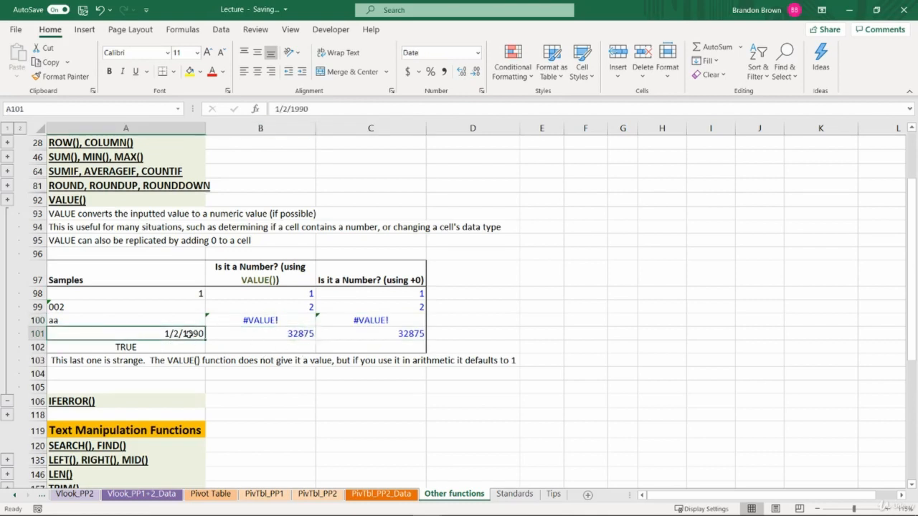
Examine how VALUE() and adding 0 convert the date sample in row 101.
{"action": "left_click", "coordinate": [294, 334]}
{"action": "left_click", "coordinate": [357, 333]}
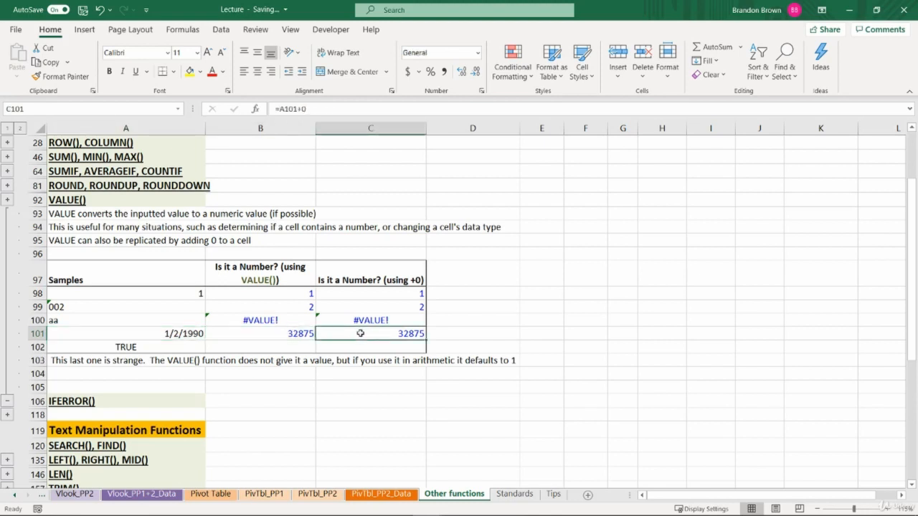
{"action": "double_click", "coordinate": [423, 335]}
{"action": "key", "text": "Escape"}
{"action": "left_click", "coordinate": [186, 337]}
{"action": "left_click", "coordinate": [387, 336]}
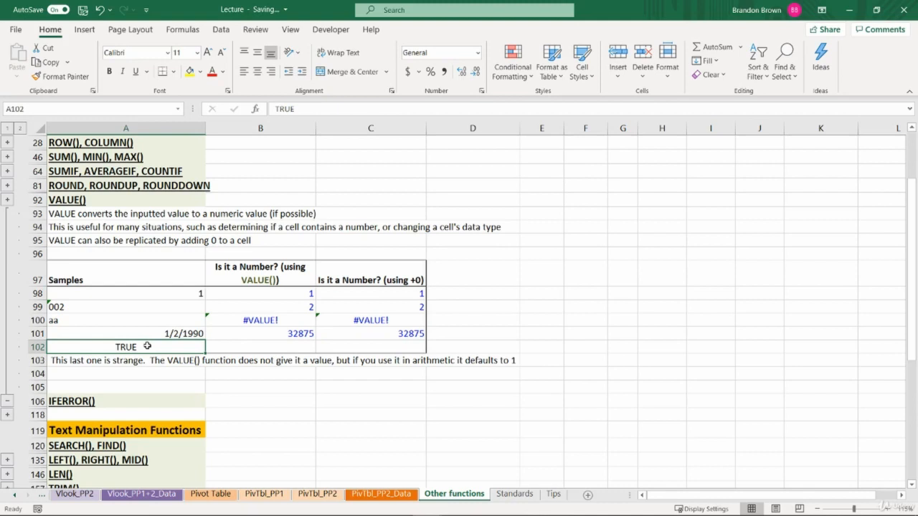
Fill the VALUE() and +0 formulas from row 101 down into B102:C102 for the TRUE sample.
{"action": "left_click_drag", "start_coordinate": [287, 333], "coordinate": [307, 348]}
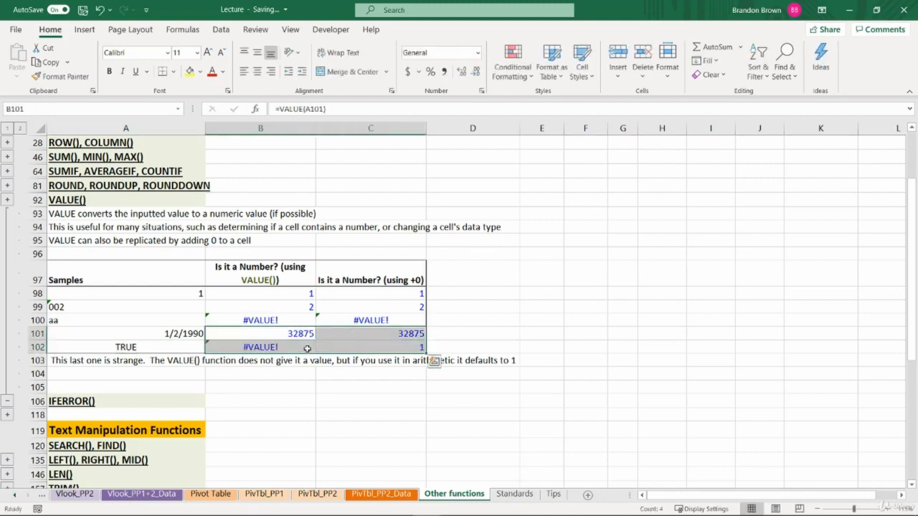
{"action": "left_click", "coordinate": [264, 346]}
{"action": "left_click", "coordinate": [77, 363]}
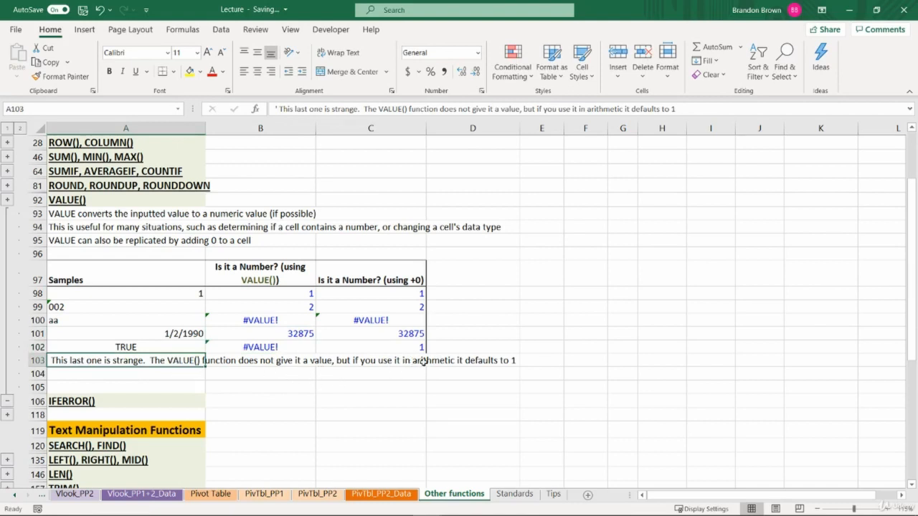
Compare the VALUE() formula in B102 with the +0 formula in C102 for the TRUE sample.
{"action": "left_click", "coordinate": [259, 348]}
{"action": "double_click", "coordinate": [223, 347]}
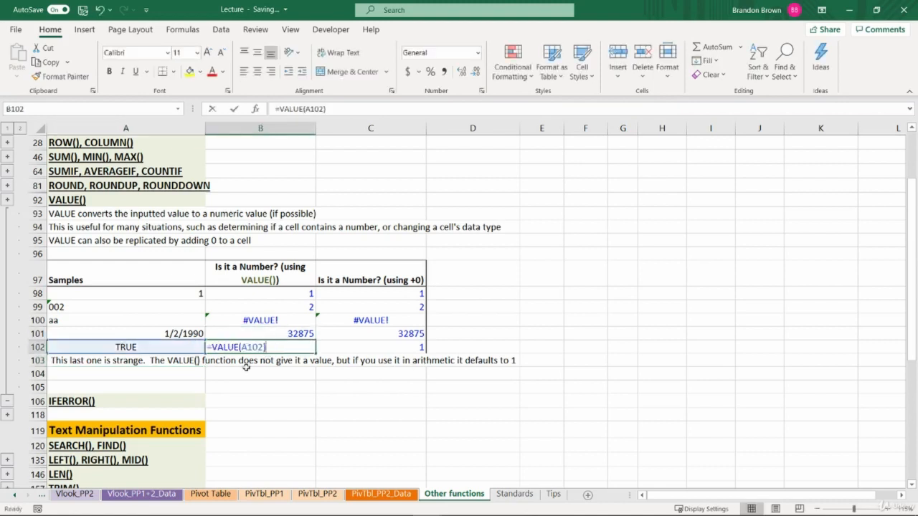
{"action": "left_click_drag", "start_coordinate": [208, 348], "coordinate": [294, 349]}
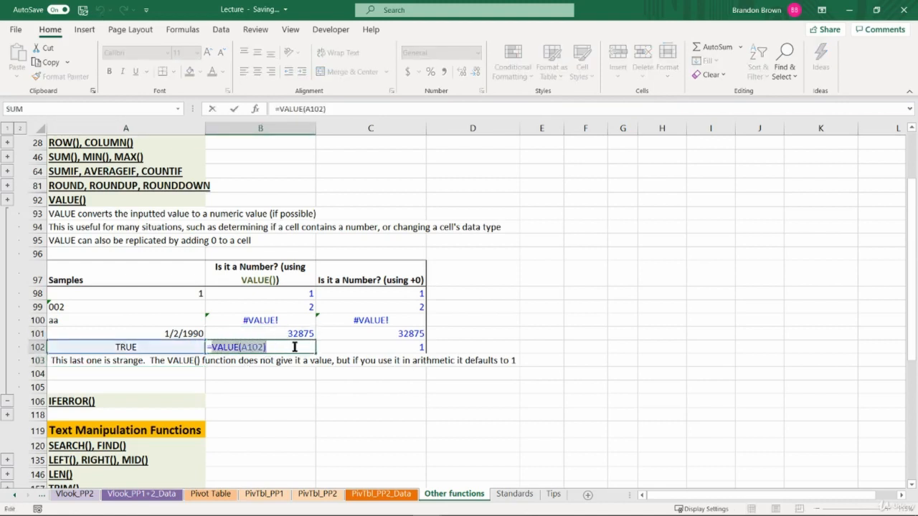
{"action": "left_click", "coordinate": [220, 347]}
{"action": "key", "text": "Escape"}
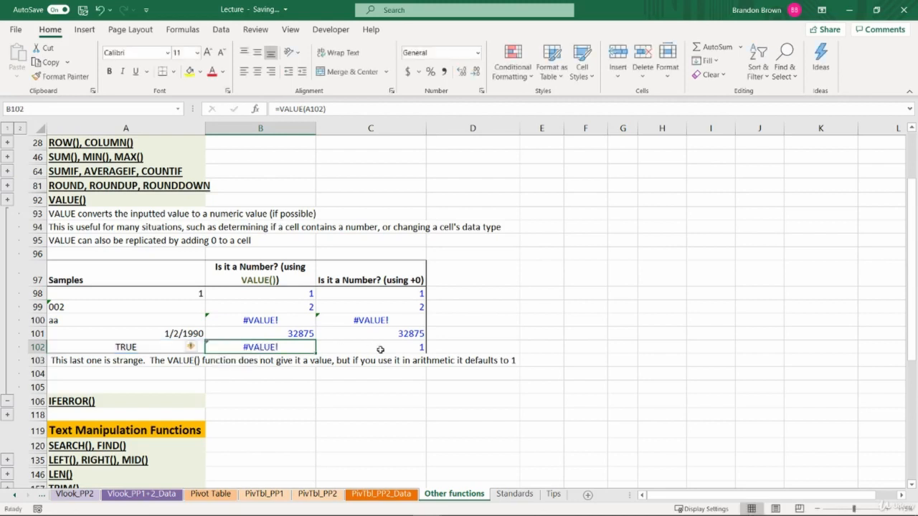
{"action": "double_click", "coordinate": [381, 349]}
{"action": "key", "text": "Escape"}
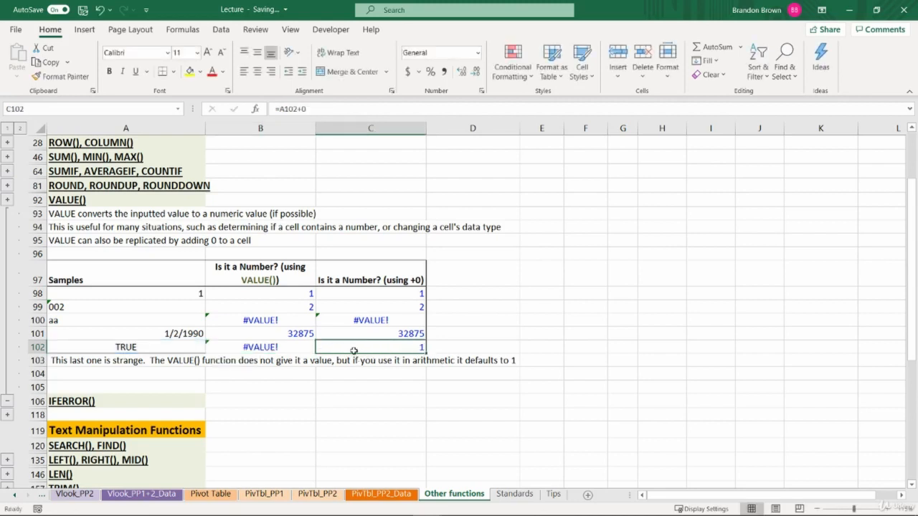
{"action": "left_click", "coordinate": [159, 345]}
{"action": "left_click", "coordinate": [251, 343]}
{"action": "left_click", "coordinate": [159, 344]}
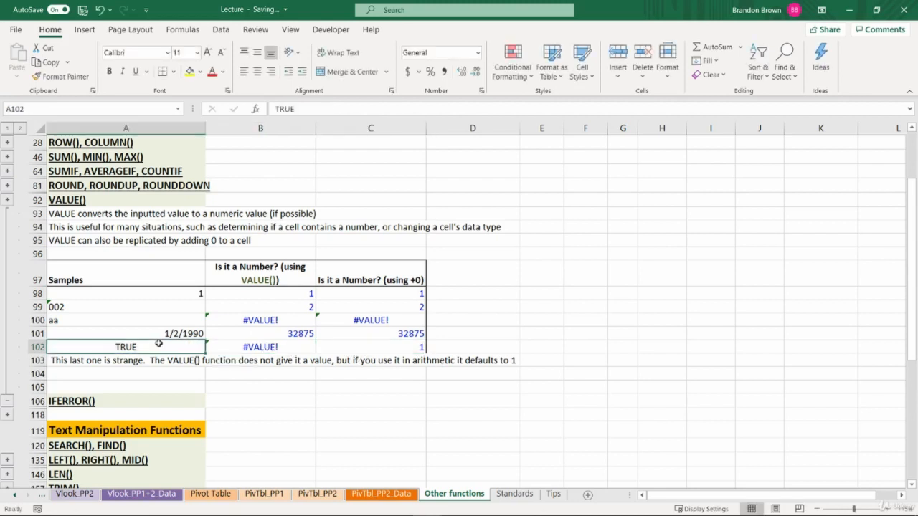
{"action": "left_click", "coordinate": [265, 346]}
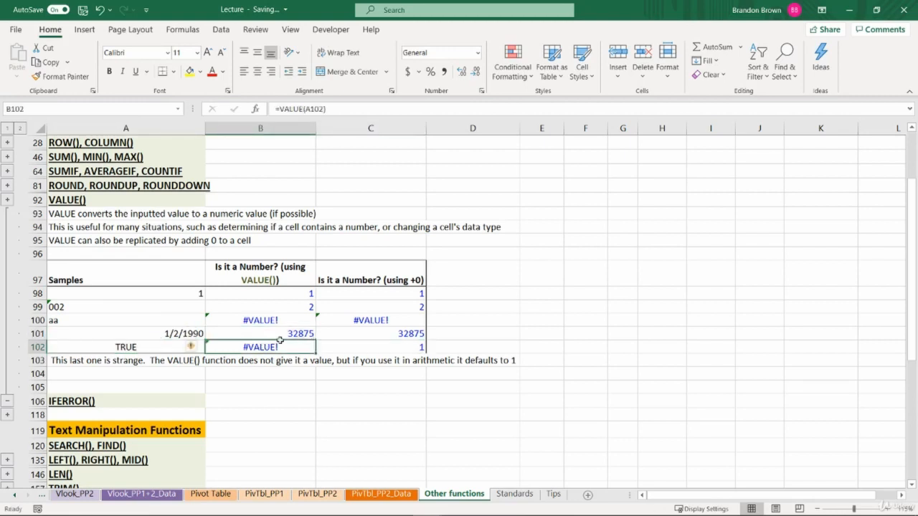
Collapse the VALUE() section and expand the IFERROR() section to reach its empty samples table.
{"action": "left_click", "coordinate": [7, 401]}
{"action": "left_click", "coordinate": [7, 229]}
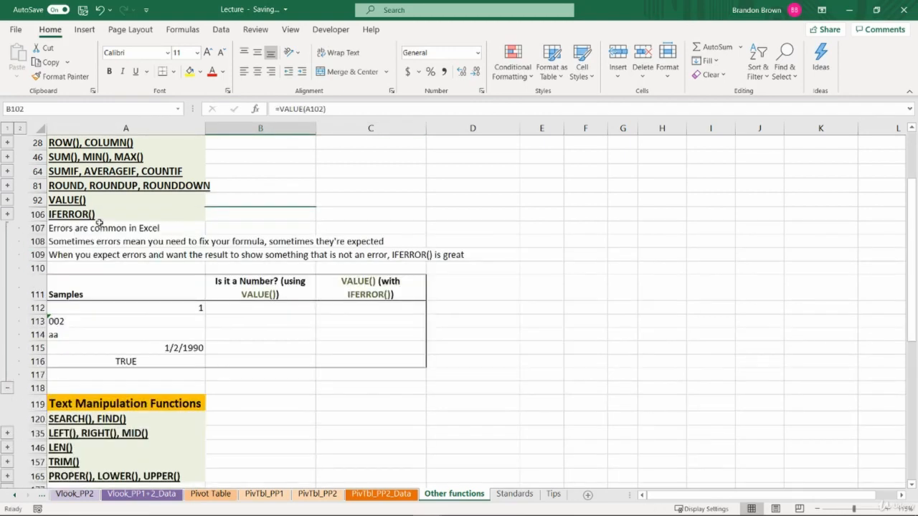
{"action": "left_click", "coordinate": [293, 310]}
{"action": "left_click_drag", "start_coordinate": [235, 284], "coordinate": [395, 363]}
{"action": "left_click", "coordinate": [261, 309]}
{"action": "left_click", "coordinate": [269, 318]}
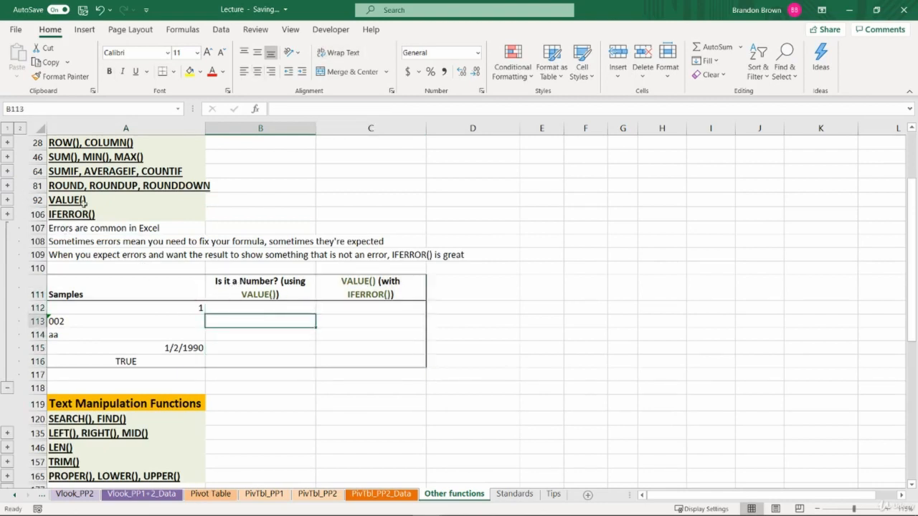
{"action": "left_click", "coordinate": [243, 307]}
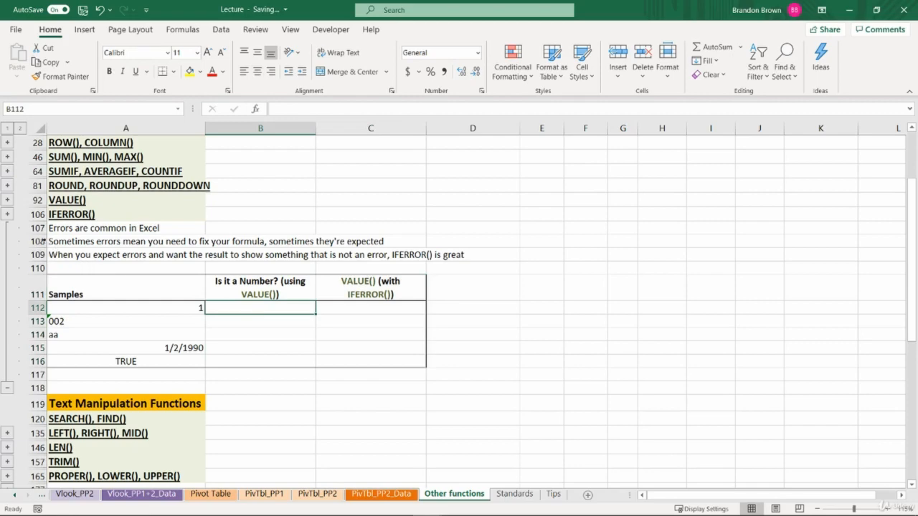
Reopen the VALUE() section and copy its formulas in B98:C102 into the IFERROR() table starting at B112.
{"action": "left_click", "coordinate": [6, 203]}
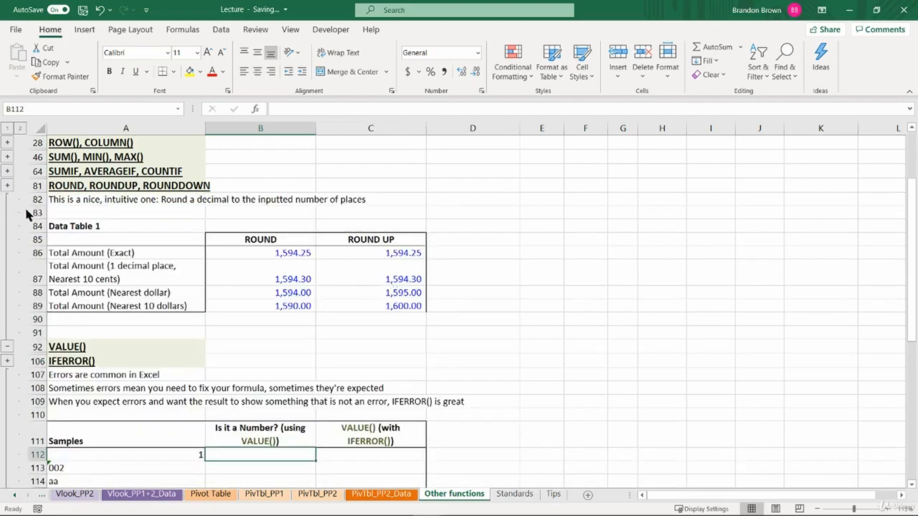
{"action": "left_click", "coordinate": [9, 346]}
{"action": "left_click", "coordinate": [7, 214]}
{"action": "left_click_drag", "start_coordinate": [261, 291], "coordinate": [371, 363]}
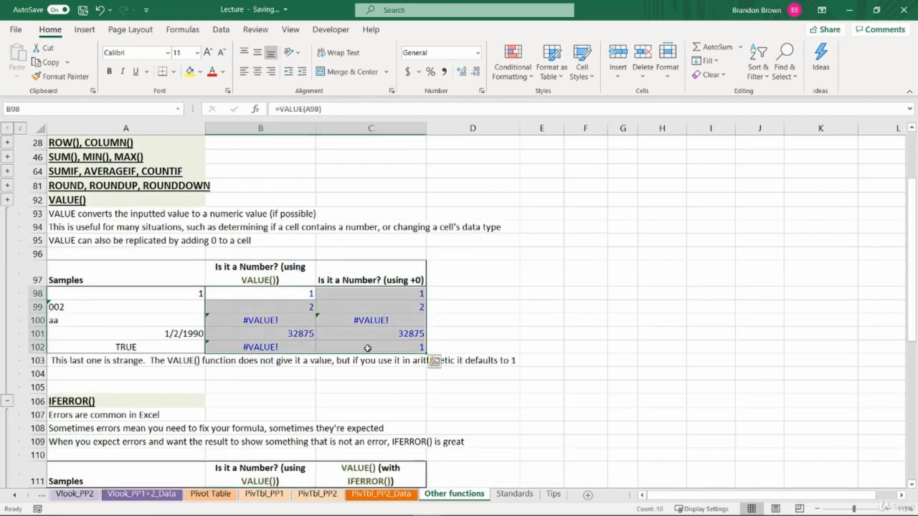
{"action": "key", "text": "ctrl+c"}
{"action": "scroll", "coordinate": [316, 394], "scroll_direction": "down", "scroll_amount": 7}
{"action": "left_click", "coordinate": [260, 224]}
{"action": "key", "text": "Return"}
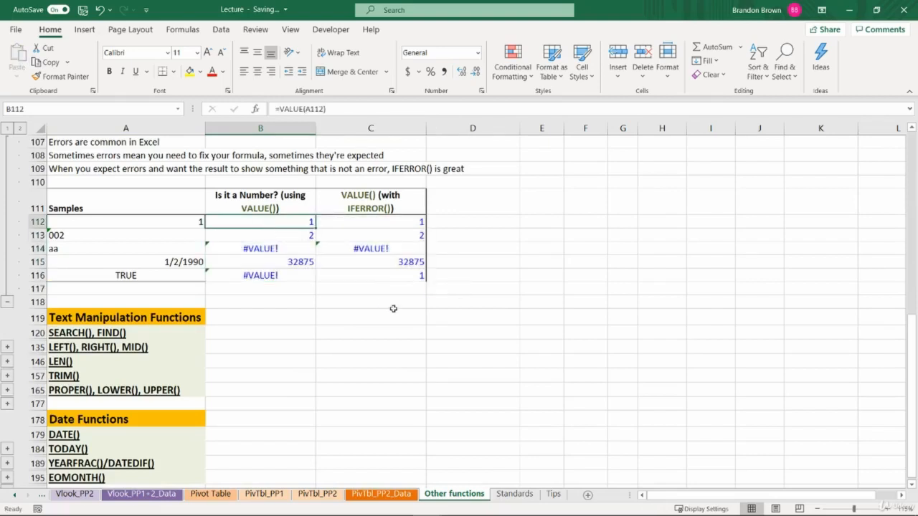
Examine the copied formulas in the IFERROR() table, especially the rows for the aa and TRUE samples.
{"action": "left_click_drag", "start_coordinate": [285, 250], "coordinate": [362, 253]}
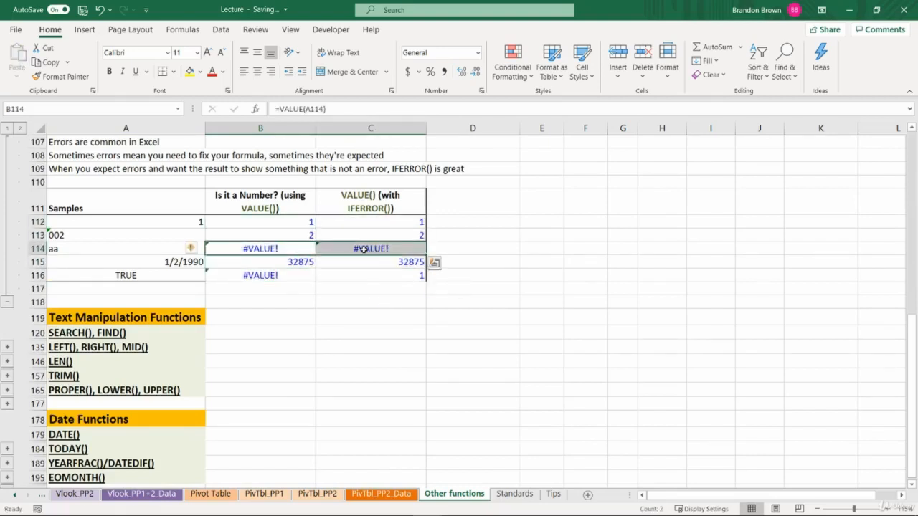
{"action": "key", "text": "shift+space"}
{"action": "left_click", "coordinate": [277, 280]}
{"action": "key", "text": "shift+space"}
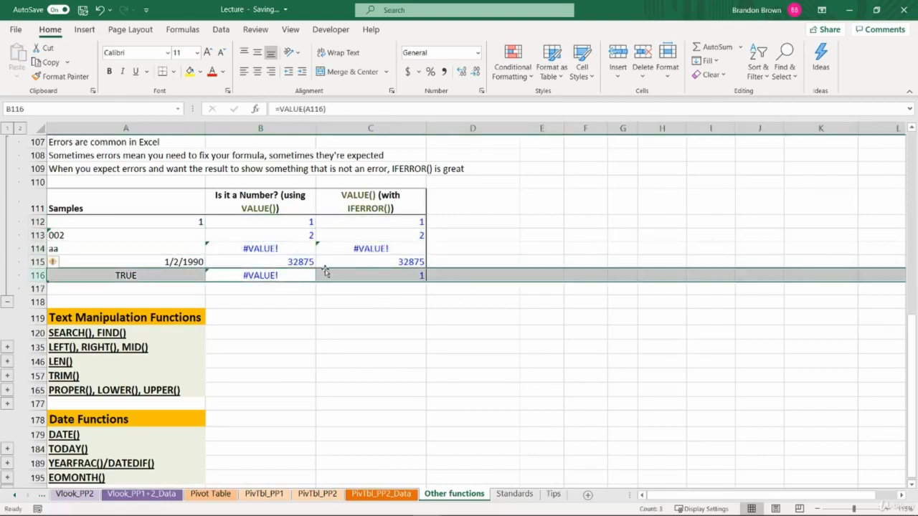
{"action": "left_click", "coordinate": [265, 220]}
{"action": "left_click_drag", "start_coordinate": [305, 251], "coordinate": [355, 248]}
{"action": "left_click_drag", "start_coordinate": [416, 225], "coordinate": [415, 277]}
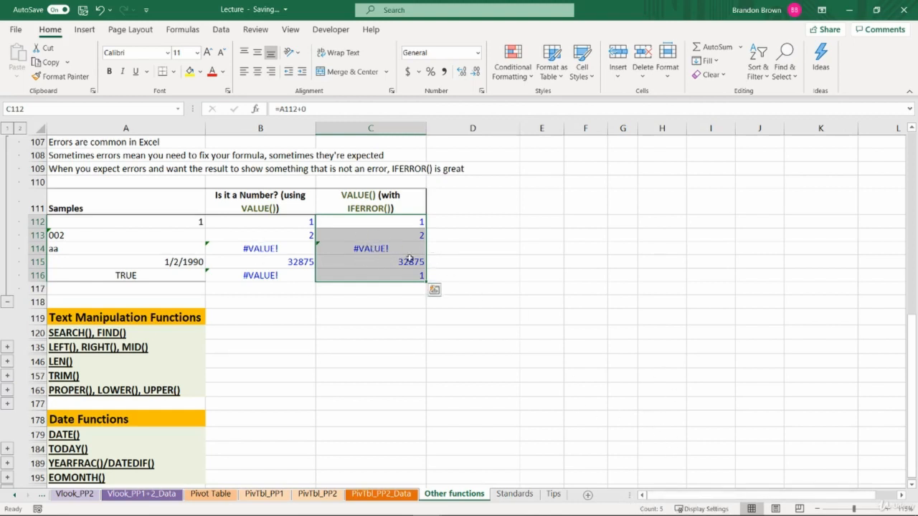
{"action": "left_click", "coordinate": [399, 260]}
{"action": "left_click", "coordinate": [377, 246]}
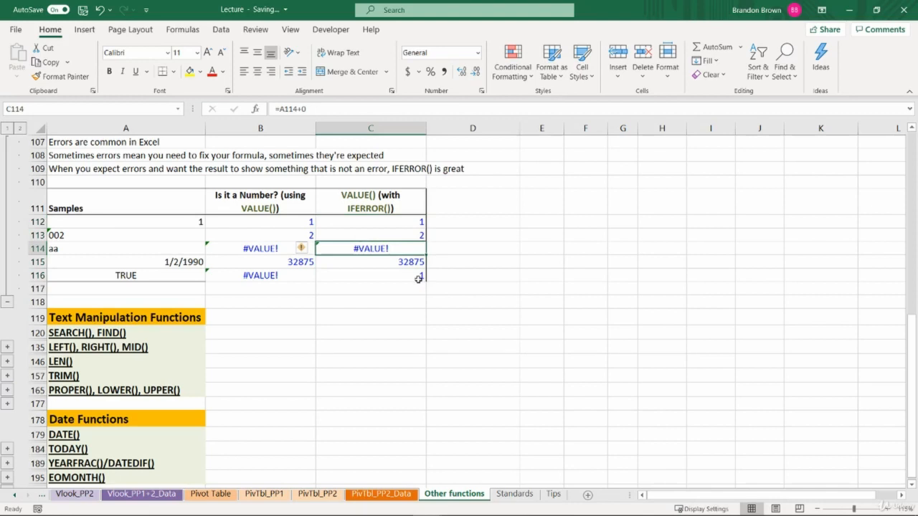
{"action": "left_click_drag", "start_coordinate": [246, 247], "coordinate": [372, 250]}
Wrap the formula in C112 in IFERROR with a fallback of 0, giving =IFERROR(A112+0,0).
{"action": "left_click", "coordinate": [402, 225]}
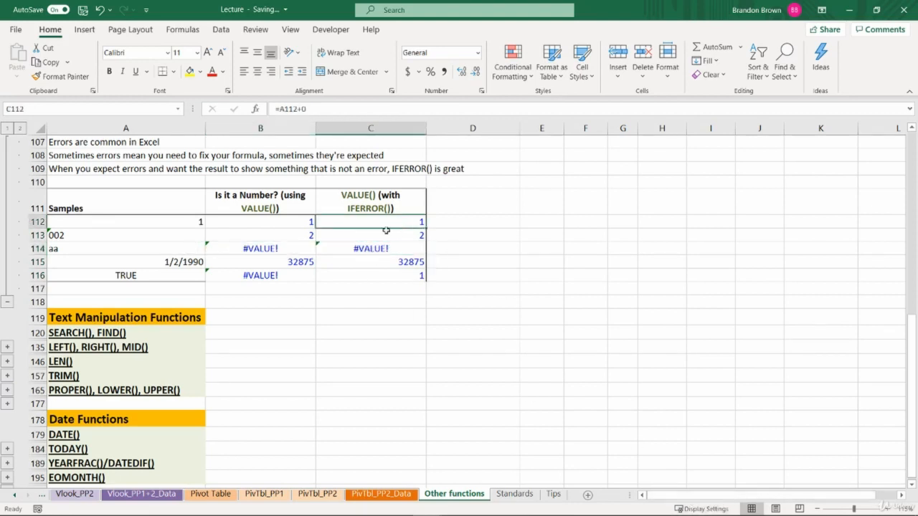
{"action": "key", "text": "F2"}
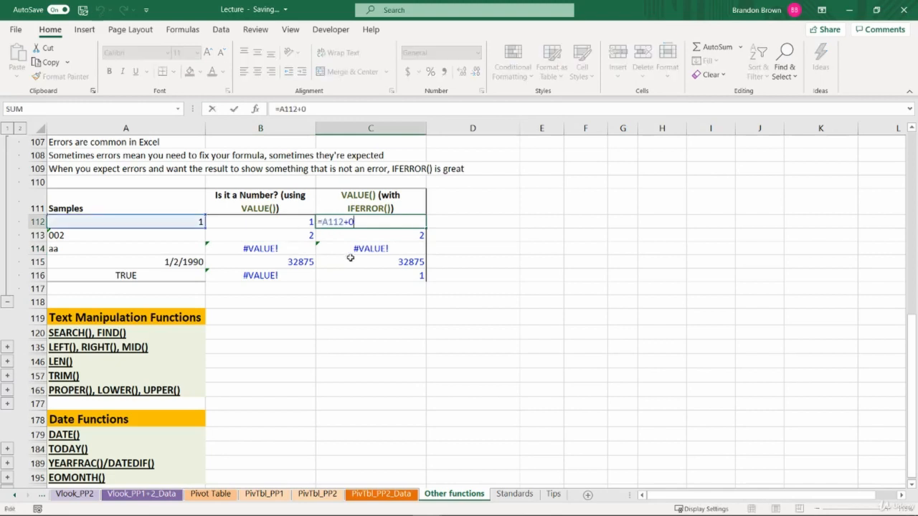
{"action": "key", "text": "Home"}
{"action": "key", "text": "Right"}
{"action": "type", "text": "iferr"}
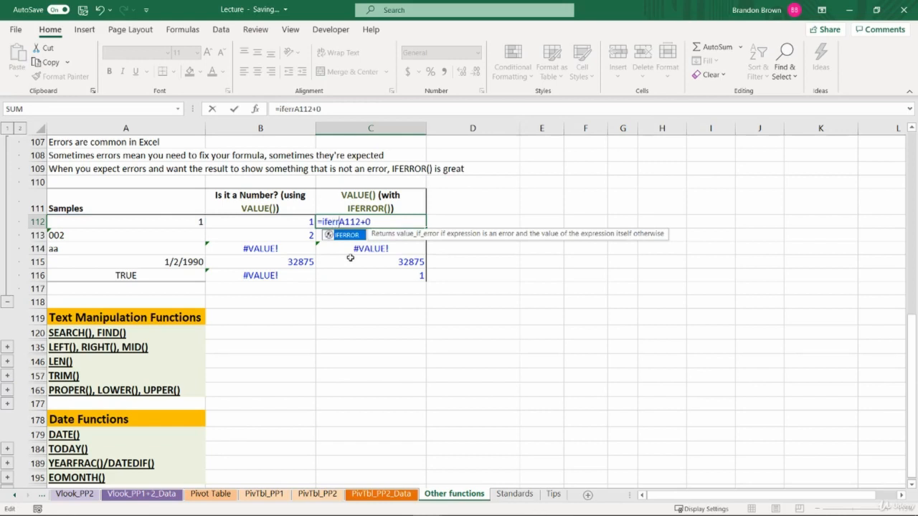
{"action": "key", "text": "Tab"}
{"action": "type", "text": ","}
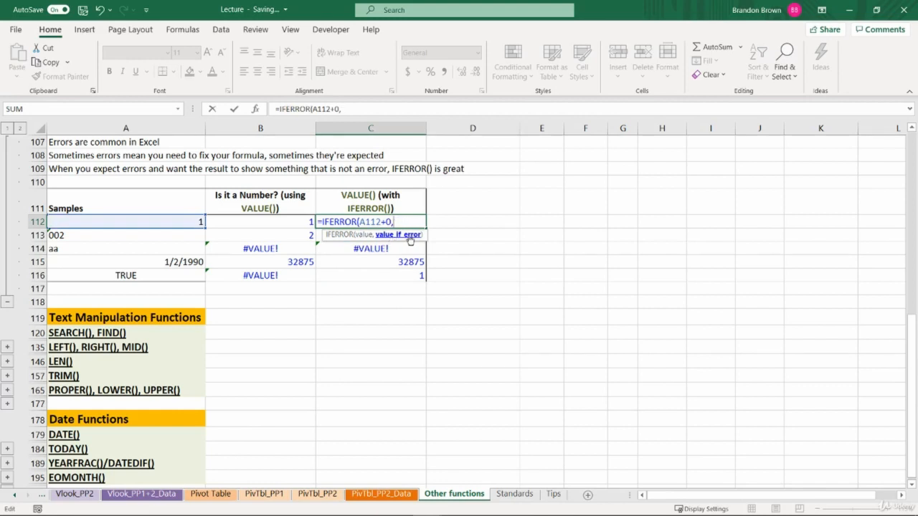
{"action": "type", "text": "0)"}
{"action": "key", "text": "Return"}
Copy C112 and paste only its formula through C112:C116.
{"action": "key", "text": "Up"}
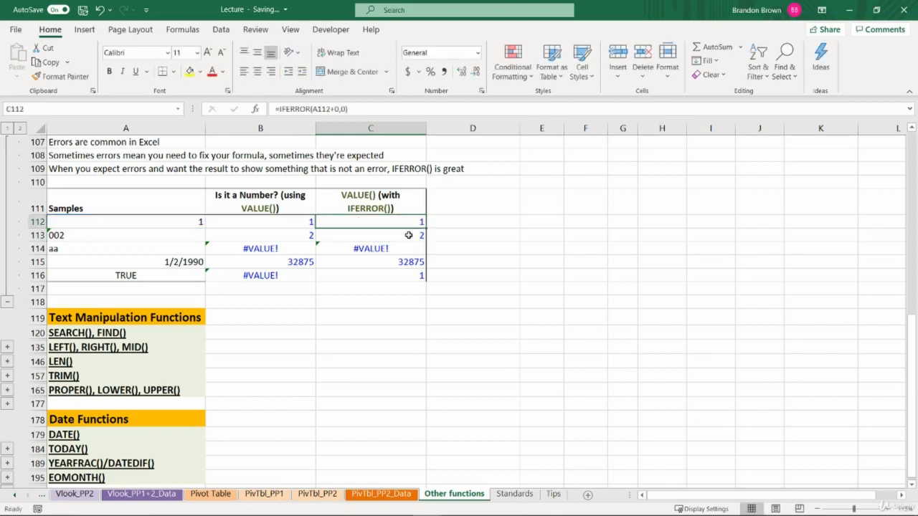
{"action": "key", "text": "ctrl+c"}
{"action": "key", "text": "ctrl+shift+Down"}
{"action": "key", "text": "ctrl+alt+v"}
{"action": "key", "text": "f"}
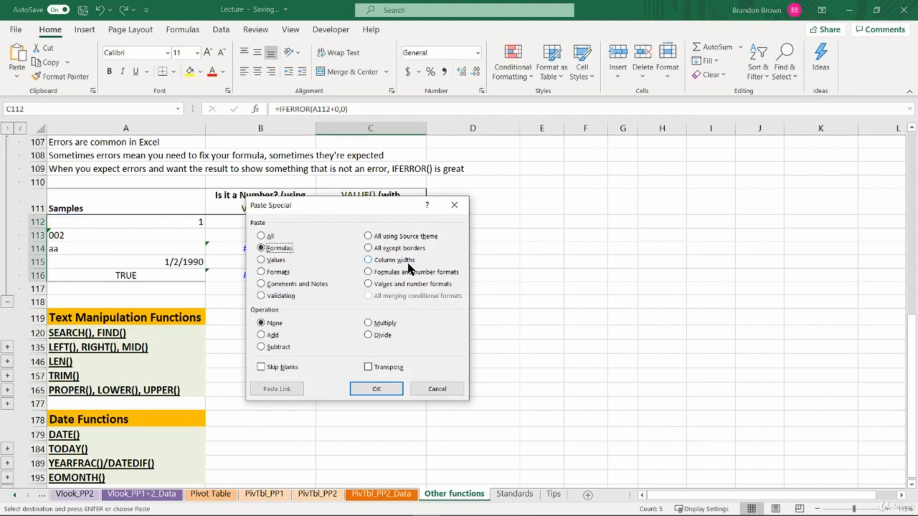
{"action": "key", "text": "Return"}
{"action": "key", "text": "Escape"}
Compare the plain VALUE() result in B114 with the IFERROR result in C114 for the aa sample.
{"action": "key", "text": "Down"}
{"action": "key", "text": "Down"}
{"action": "mouse_move", "coordinate": [267, 248]}
{"action": "left_mouse_down"}
{"action": "mouse_move", "coordinate": [322, 249]}
{"action": "mouse_move", "coordinate": [271, 248]}
{"action": "left_mouse_up"}
{"action": "left_click", "coordinate": [338, 248]}
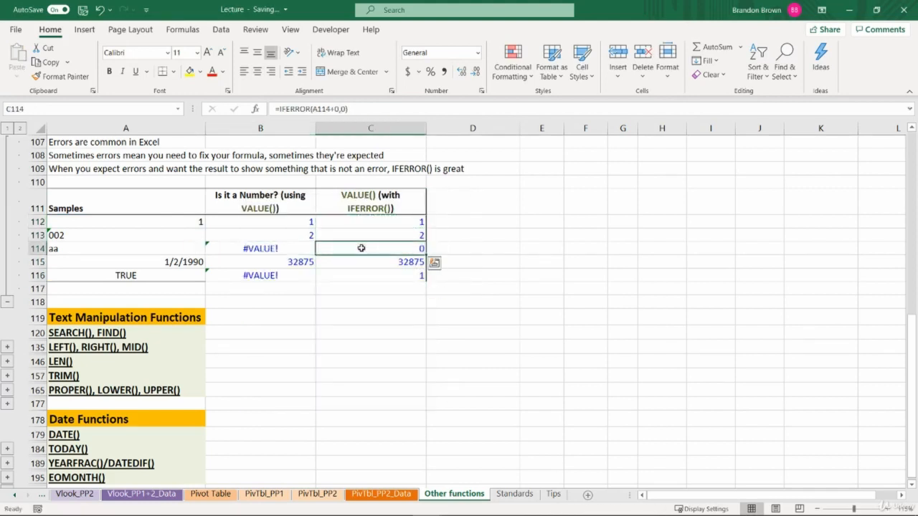
{"action": "left_click", "coordinate": [302, 248]}
{"action": "left_click", "coordinate": [383, 246]}
Replace A112+0 inside the C112 formula with VALUE(A112), giving =IFERROR(VALUE(A112),0).
{"action": "left_click", "coordinate": [406, 220]}
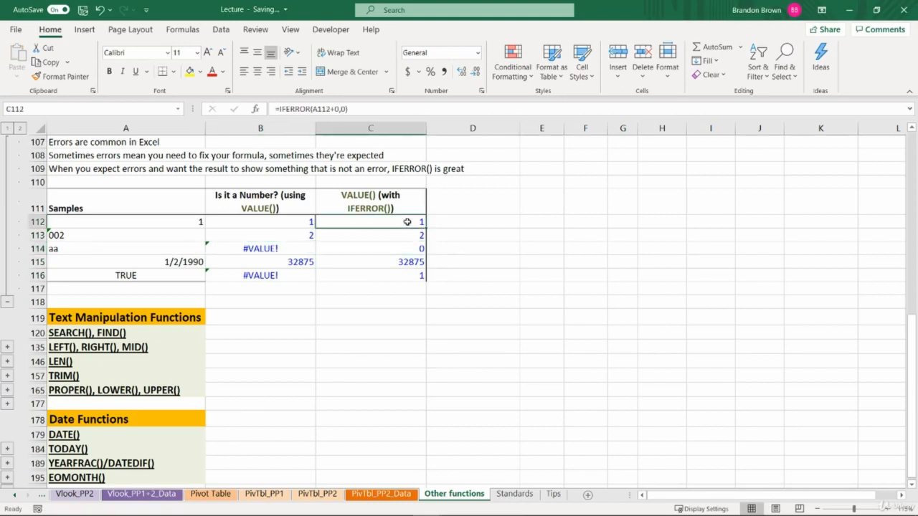
{"action": "key", "text": "F2"}
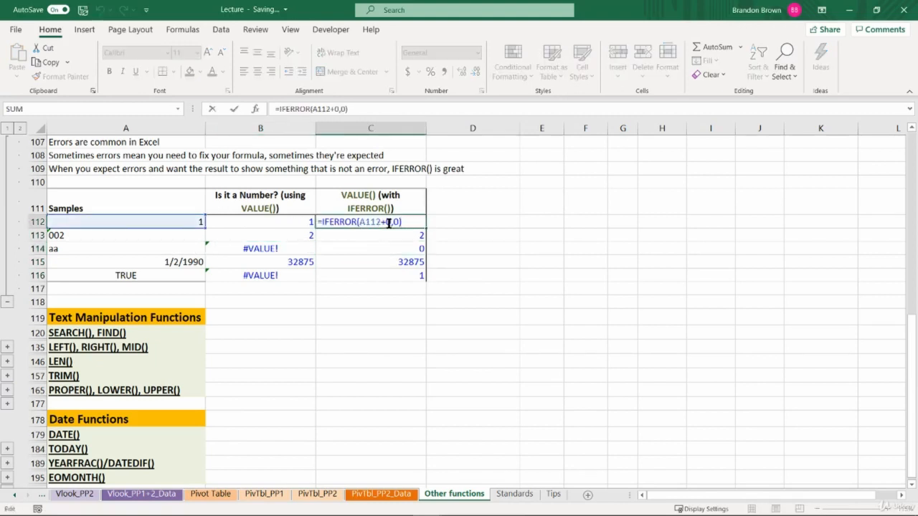
{"action": "left_click_drag", "start_coordinate": [391, 223], "coordinate": [357, 222]}
{"action": "type", "text": "VALUE("}
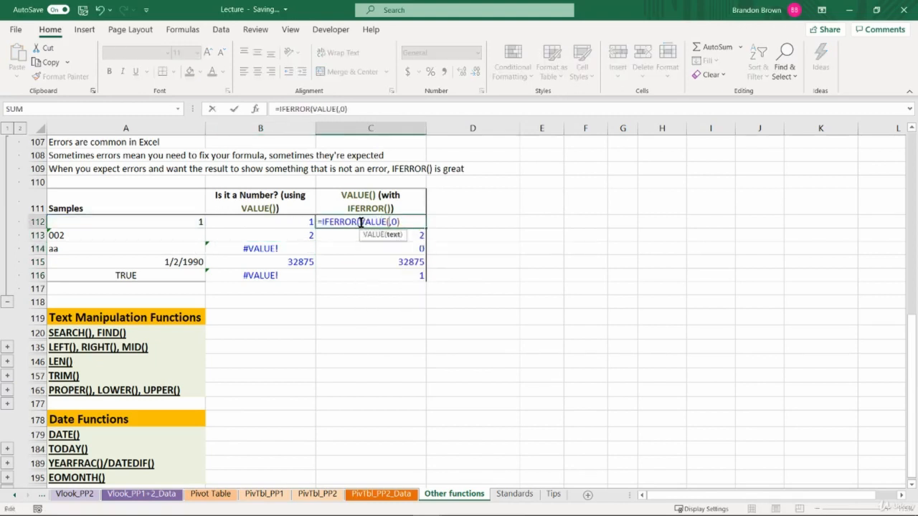
{"action": "left_click", "coordinate": [152, 222]}
{"action": "type", "text": ")"}
{"action": "key", "text": "ctrl+Return"}
Apply the IFERROR(VALUE()) formula from C112 to the rest of the column through C116, pasting formulas only.
{"action": "key", "text": "ctrl+shift+Down"}
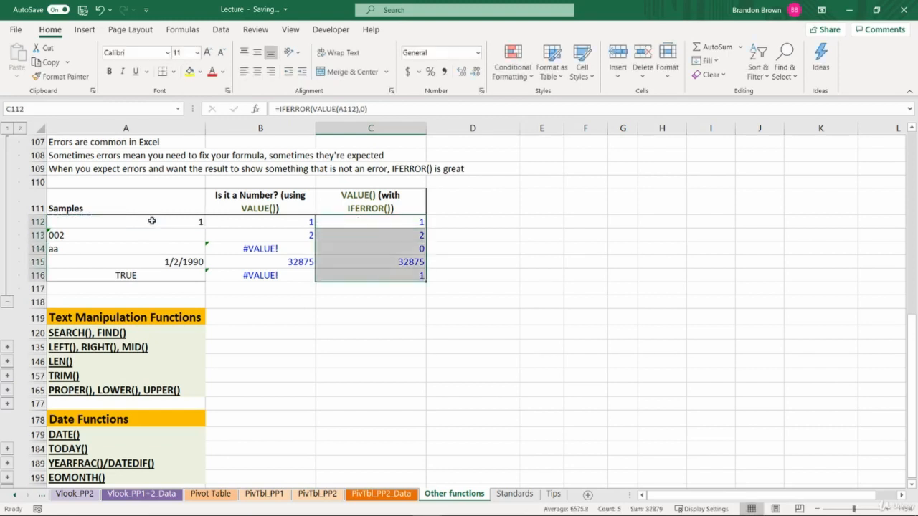
{"action": "key", "text": "ctrl+c"}
{"action": "key", "text": "ctrl+alt+v"}
{"action": "key", "text": "f"}
{"action": "key", "text": "Return"}
{"action": "key", "text": "Escape"}
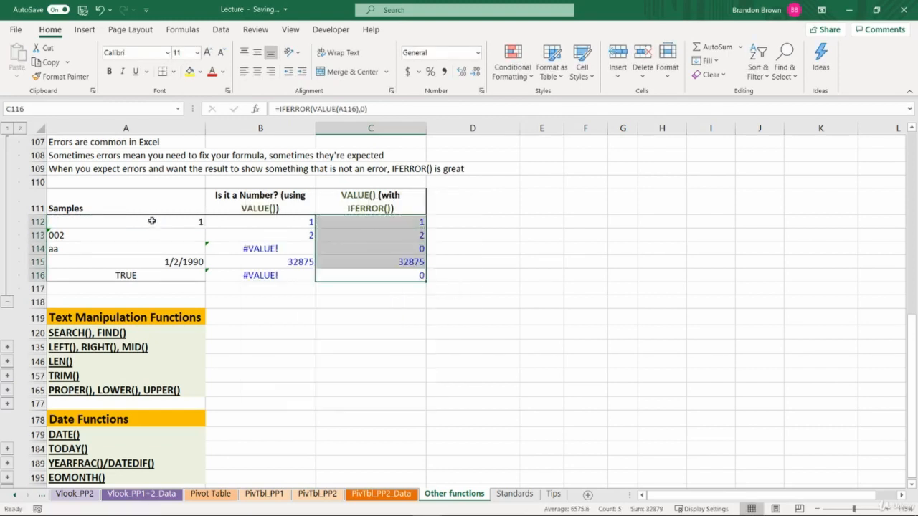
Compare the VALUE() and IFERROR() columns for the aa sample in row 114 and the TRUE sample in row 116.
{"action": "left_click", "coordinate": [378, 245]}
{"action": "left_click", "coordinate": [252, 248]}
{"action": "left_click", "coordinate": [369, 249]}
{"action": "key", "text": "shift+space"}
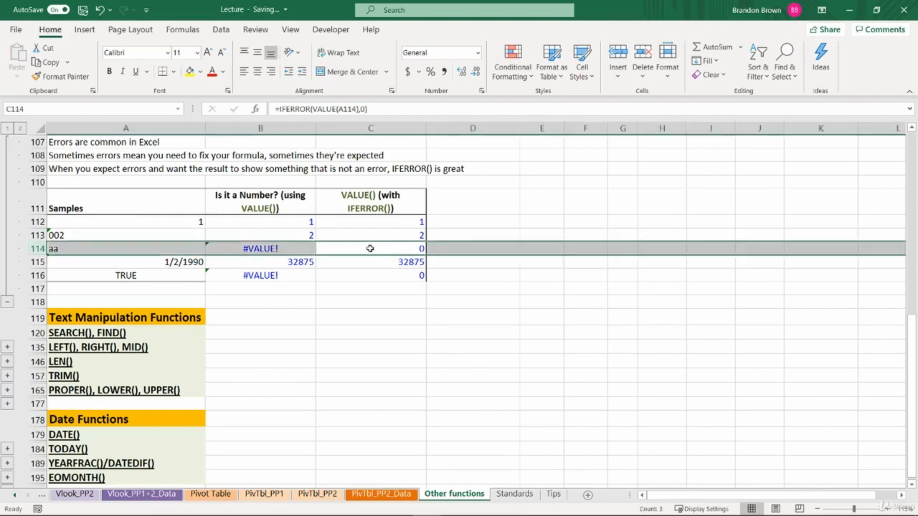
{"action": "left_click", "coordinate": [250, 275]}
{"action": "left_click", "coordinate": [380, 275]}
{"action": "key", "text": "shift+space"}
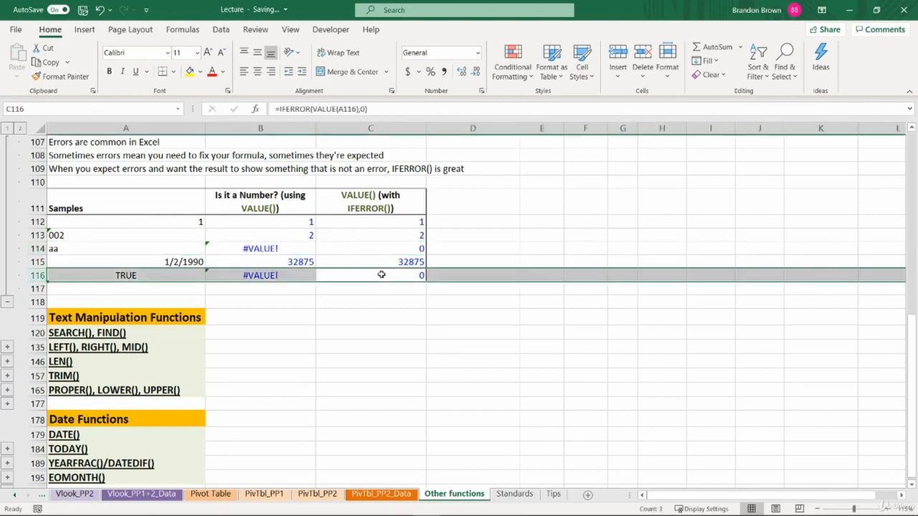
{"action": "left_click", "coordinate": [380, 275]}
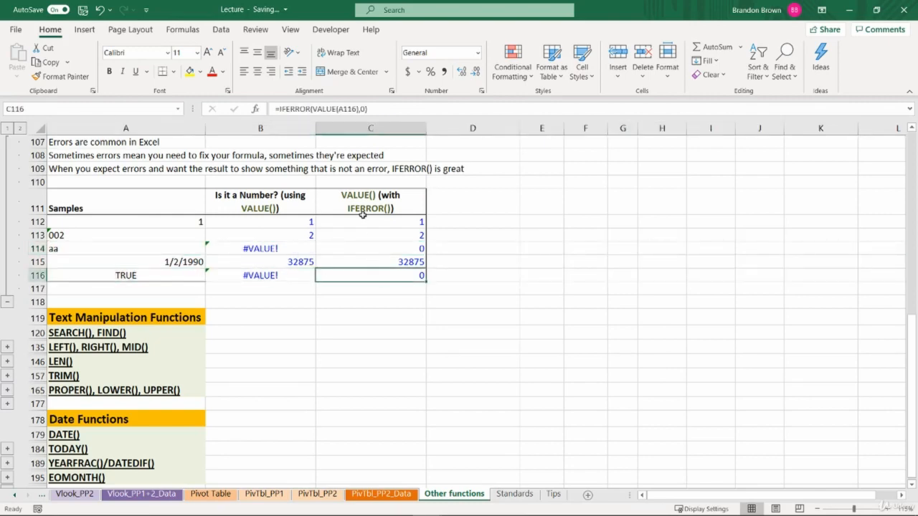
Collapse the IFERROR() and VALUE() sections and expand the SEARCH(), FIND() section.
{"action": "left_click", "coordinate": [7, 302]}
{"action": "scroll", "coordinate": [184, 241], "scroll_direction": "up", "scroll_amount": 5}
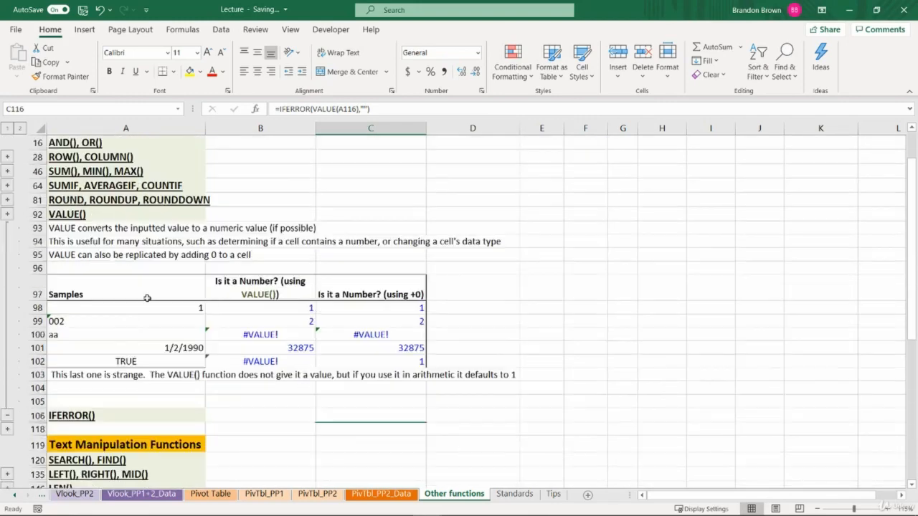
{"action": "left_click", "coordinate": [8, 416]}
{"action": "scroll", "coordinate": [132, 350], "scroll_direction": "up", "scroll_amount": 5}
{"action": "left_click_drag", "start_coordinate": [118, 331], "coordinate": [117, 423]}
{"action": "left_click", "coordinate": [118, 422]}
{"action": "scroll", "coordinate": [117, 423], "scroll_direction": "down", "scroll_amount": 5}
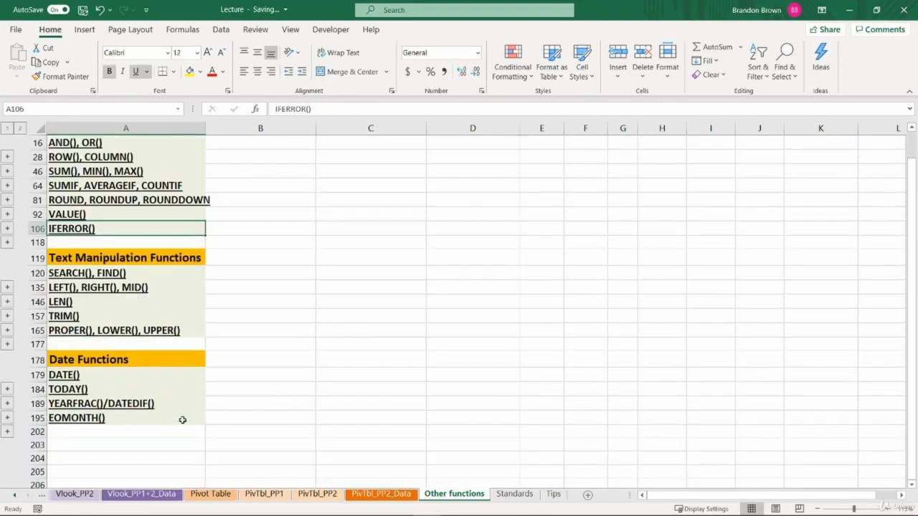
{"action": "left_click", "coordinate": [8, 289]}
{"action": "left_click", "coordinate": [117, 274]}
{"action": "scroll", "coordinate": [189, 328], "scroll_direction": "down", "scroll_amount": 1}
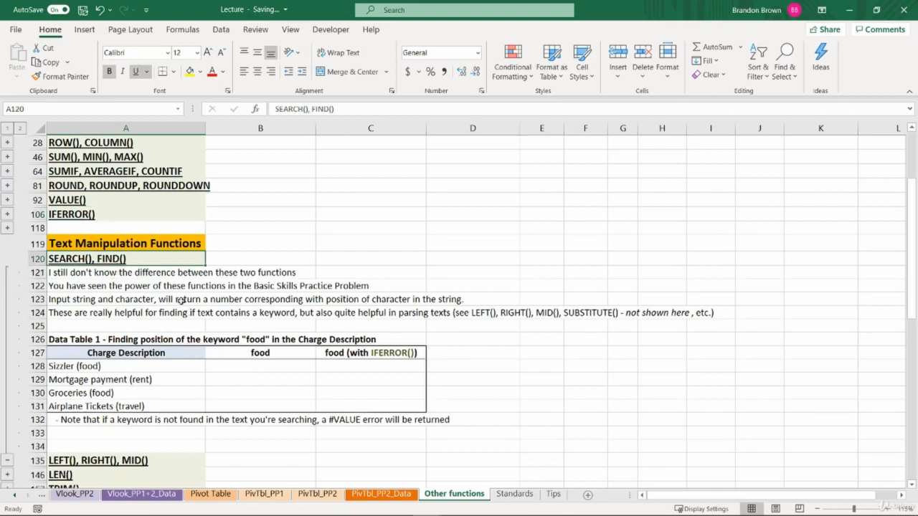
Examine the SEARCH()/FIND() notes and sample charge descriptions, plus the FIND-based formulas in the food column of Data Table 1.
{"action": "left_click", "coordinate": [137, 273]}
{"action": "scroll", "coordinate": [117, 309], "scroll_direction": "down", "scroll_amount": 1}
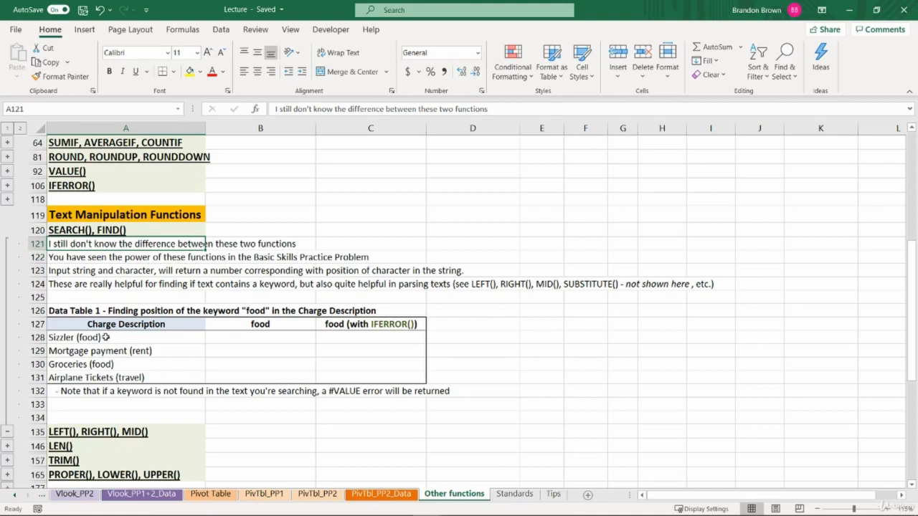
{"action": "left_click_drag", "start_coordinate": [106, 337], "coordinate": [113, 378]}
{"action": "left_click", "coordinate": [115, 378]}
{"action": "left_click", "coordinate": [118, 348]}
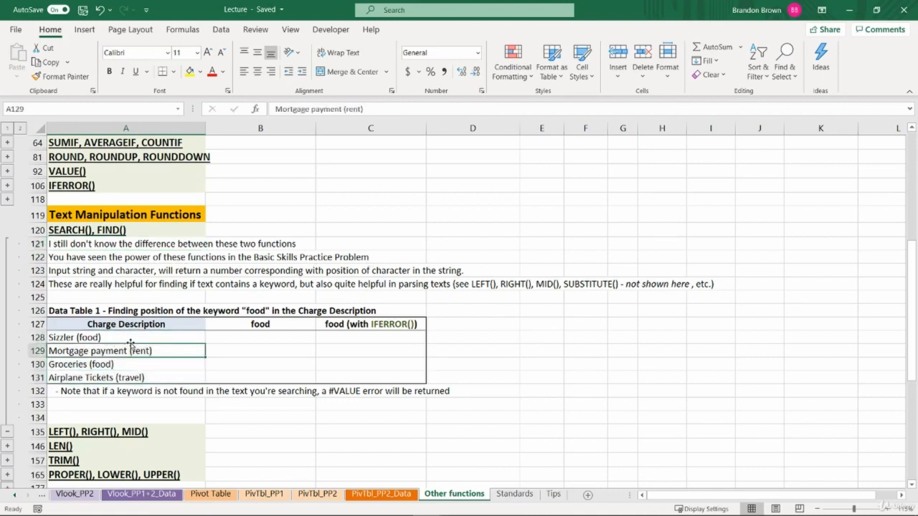
{"action": "scroll", "coordinate": [290, 281], "scroll_direction": "up", "scroll_amount": 6}
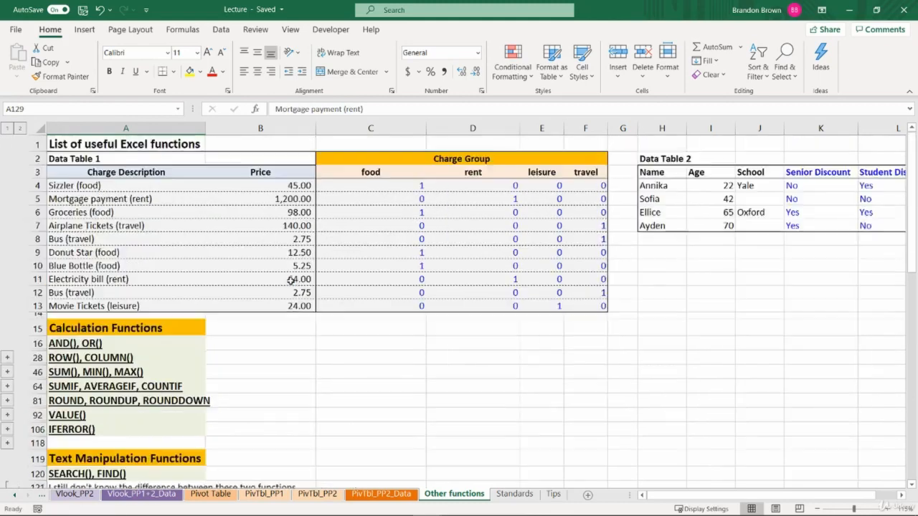
{"action": "double_click", "coordinate": [391, 198]}
{"action": "key", "text": "Escape"}
{"action": "double_click", "coordinate": [379, 214]}
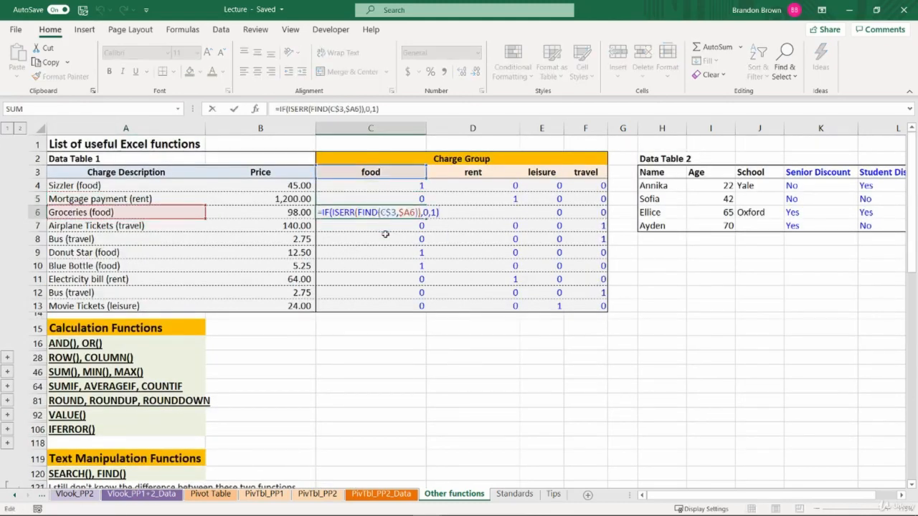
{"action": "key", "text": "Escape"}
{"action": "scroll", "coordinate": [306, 363], "scroll_direction": "down", "scroll_amount": 5}
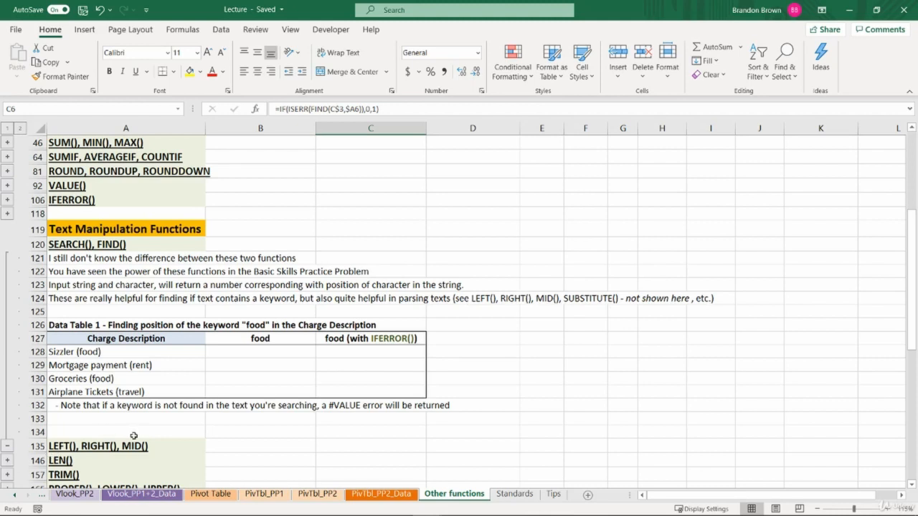
Enter =FIND("food",A128) in B128 to locate the keyword in the Sizzler charge description.
{"action": "left_click", "coordinate": [276, 355]}
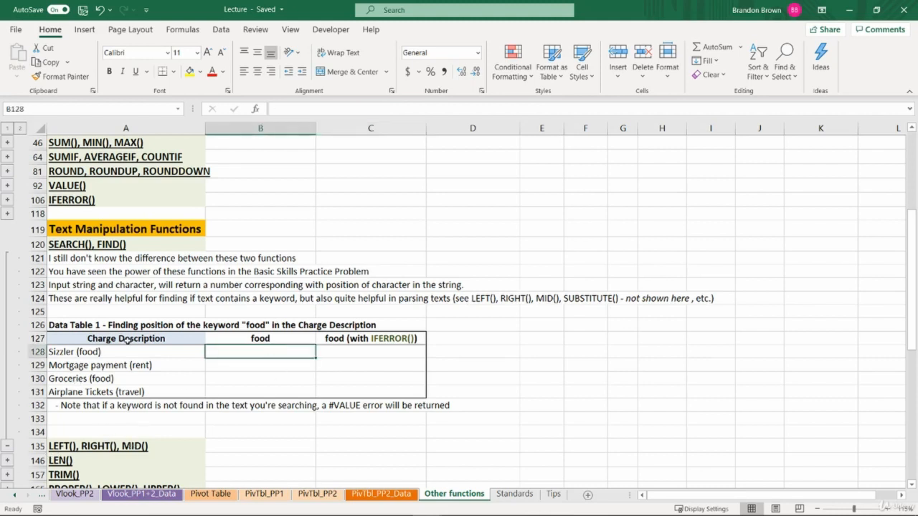
{"action": "type", "text": "="}
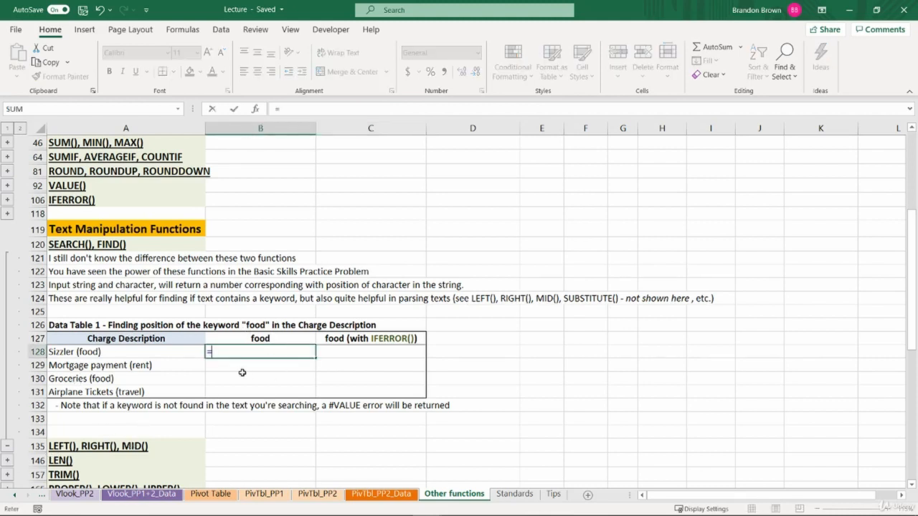
{"action": "type", "text": "fi"}
{"action": "key", "text": "Tab"}
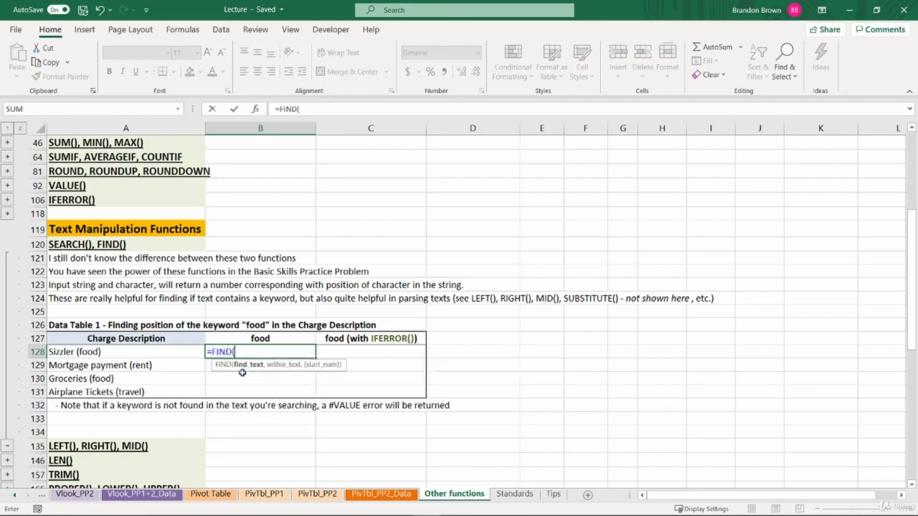
{"action": "type", "text": "\"food\","}
{"action": "left_click", "coordinate": [110, 352]}
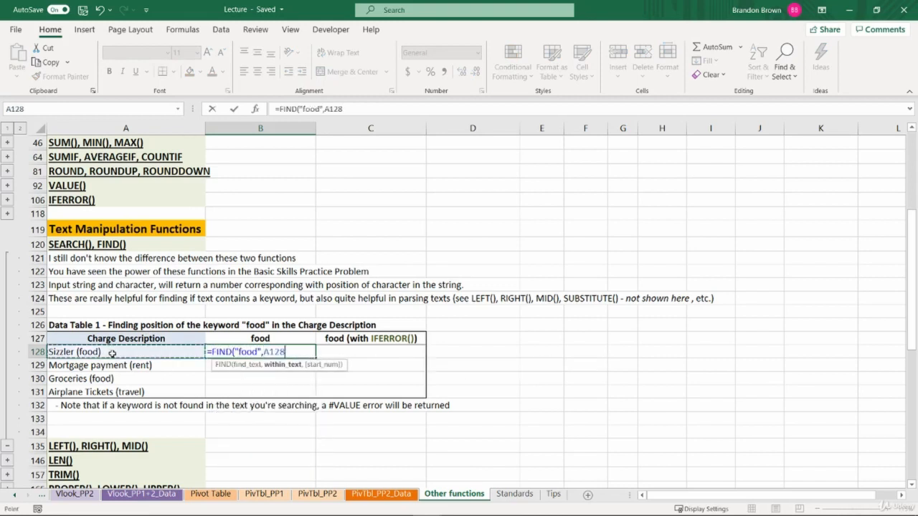
{"action": "type", "text": ")"}
{"action": "key", "text": "Return"}
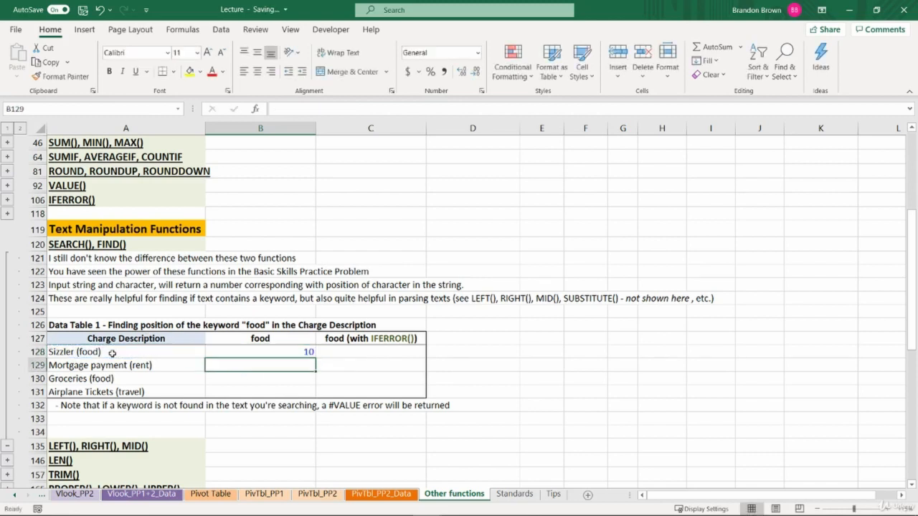
Apply the FIND formula from B128 to the rest of the food column through B131, pasting formulas only.
{"action": "key", "text": "Up"}
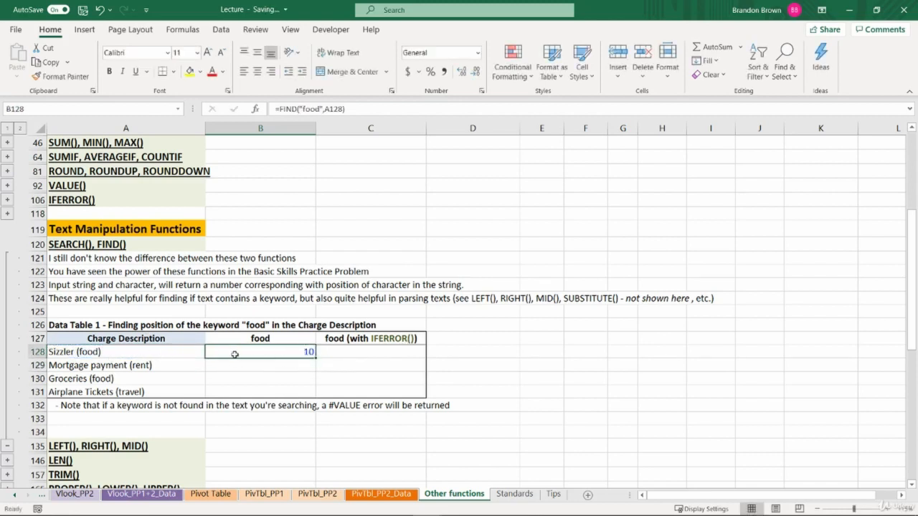
{"action": "key", "text": "ctrl+c"}
{"action": "left_click", "coordinate": [259, 393], "text": "shift"}
{"action": "key", "text": "ctrl+alt+v"}
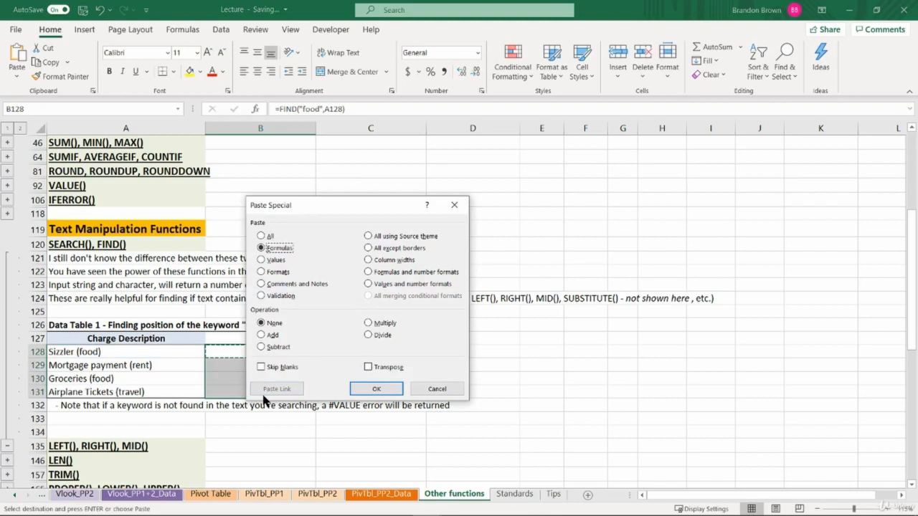
{"action": "key", "text": "Return"}
Check the FIND formulas in B129 and B130 against the Mortgage payment and Groceries charge descriptions.
{"action": "left_click", "coordinate": [307, 363]}
{"action": "double_click", "coordinate": [259, 366]}
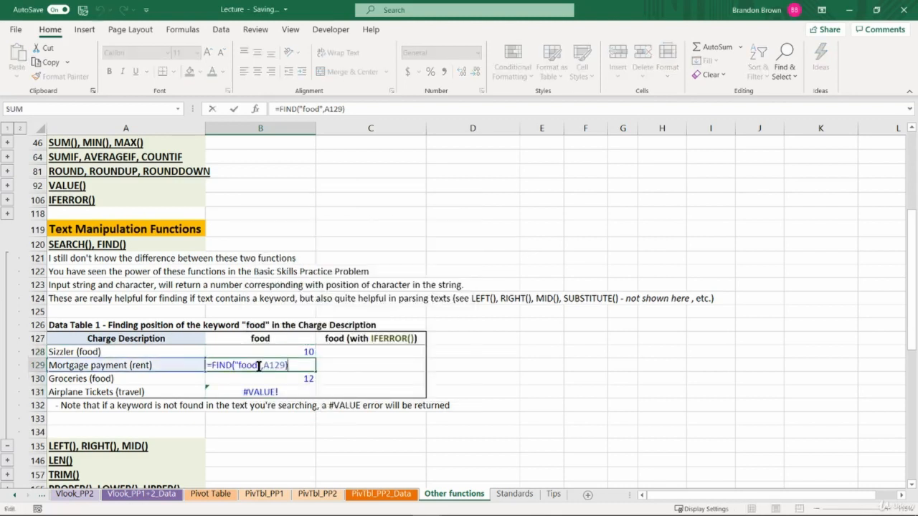
{"action": "key", "text": "Escape"}
{"action": "key", "text": "Left"}
{"action": "key", "text": "Right"}
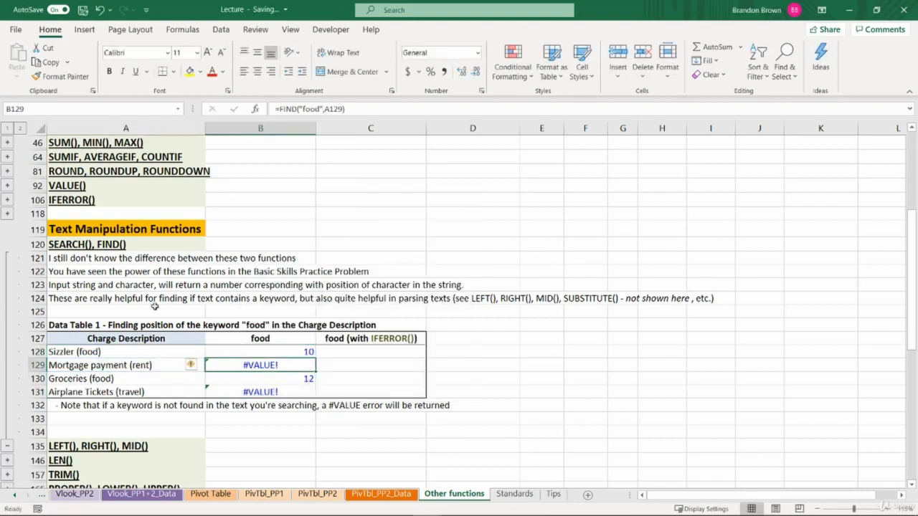
{"action": "left_click", "coordinate": [287, 379]}
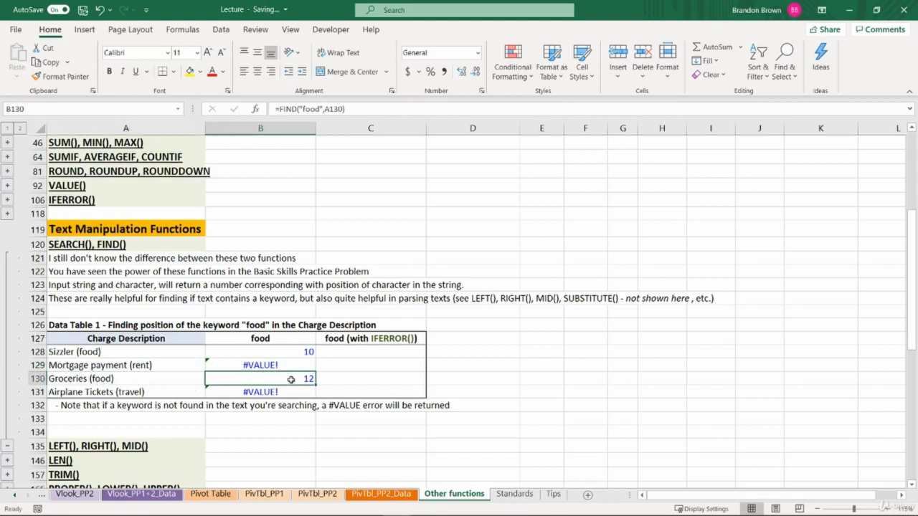
{"action": "key", "text": "F2"}
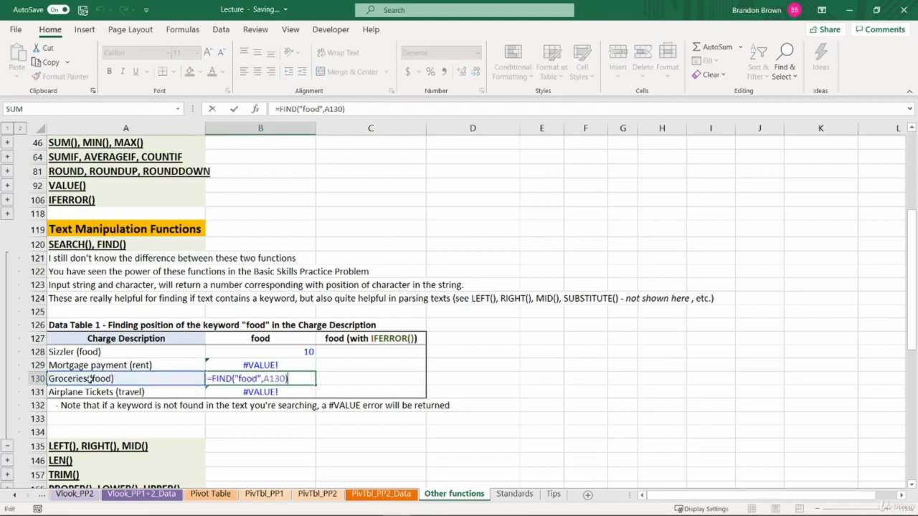
{"action": "key", "text": "Escape"}
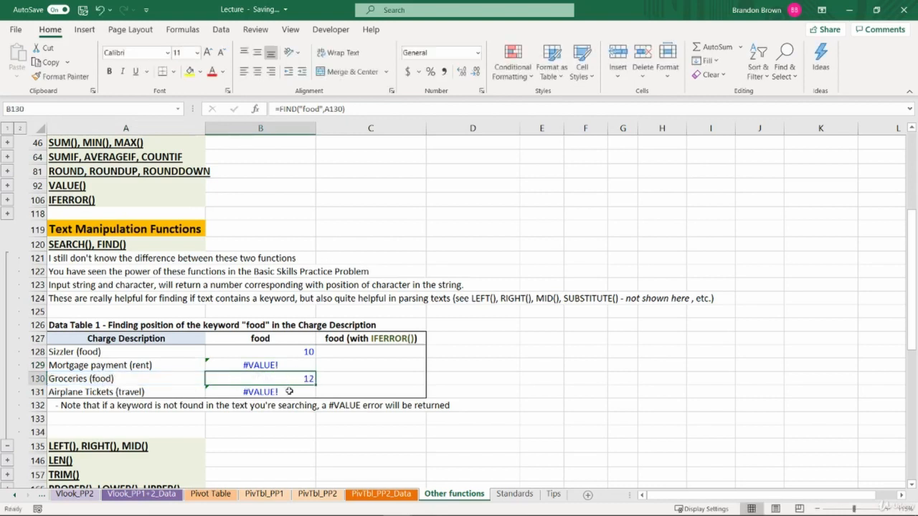
Compare the FIND formula in B128 with the IF(ISERR(FIND())) formula in C5 of Data Table 1.
{"action": "left_click", "coordinate": [355, 350]}
{"action": "left_click", "coordinate": [237, 355]}
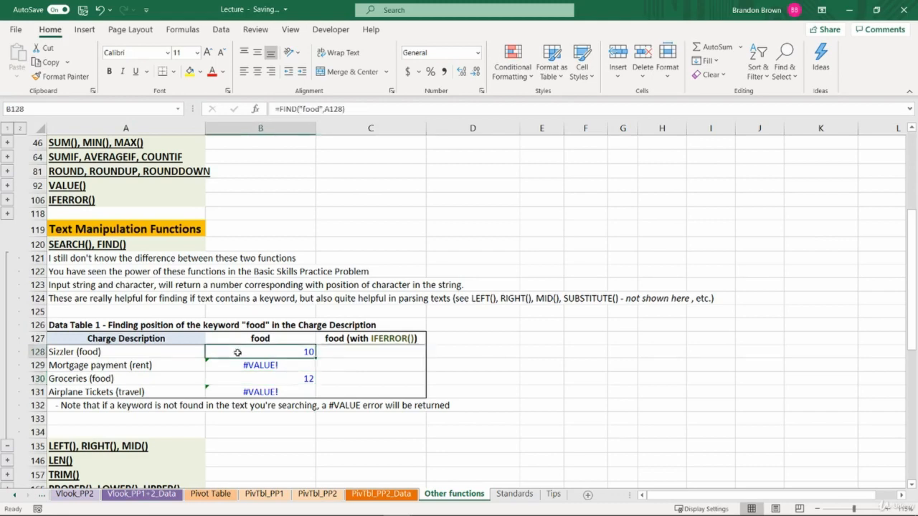
{"action": "left_click", "coordinate": [340, 351]}
{"action": "scroll", "coordinate": [364, 369], "scroll_direction": "up", "scroll_amount": 1}
{"action": "scroll", "coordinate": [355, 388], "scroll_direction": "up", "scroll_amount": 5}
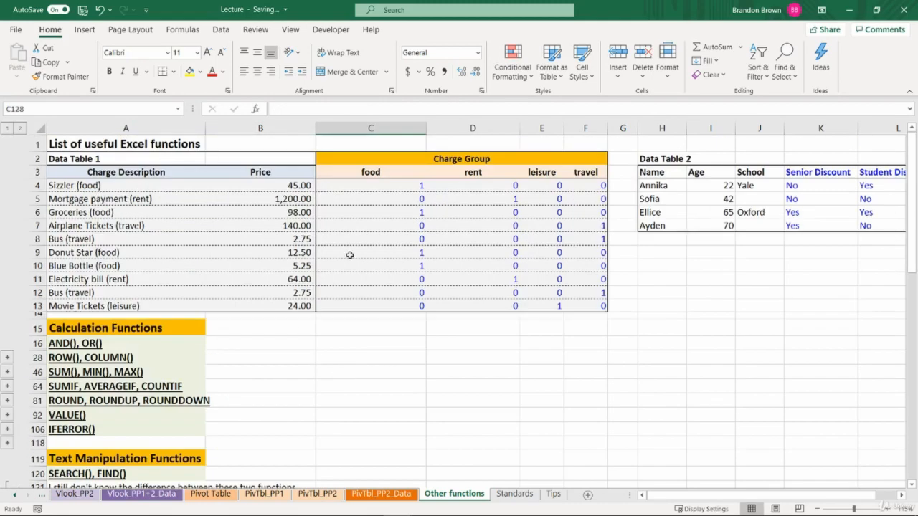
{"action": "double_click", "coordinate": [387, 199]}
{"action": "key", "text": "Escape"}
{"action": "scroll", "coordinate": [394, 359], "scroll_direction": "down", "scroll_amount": 5}
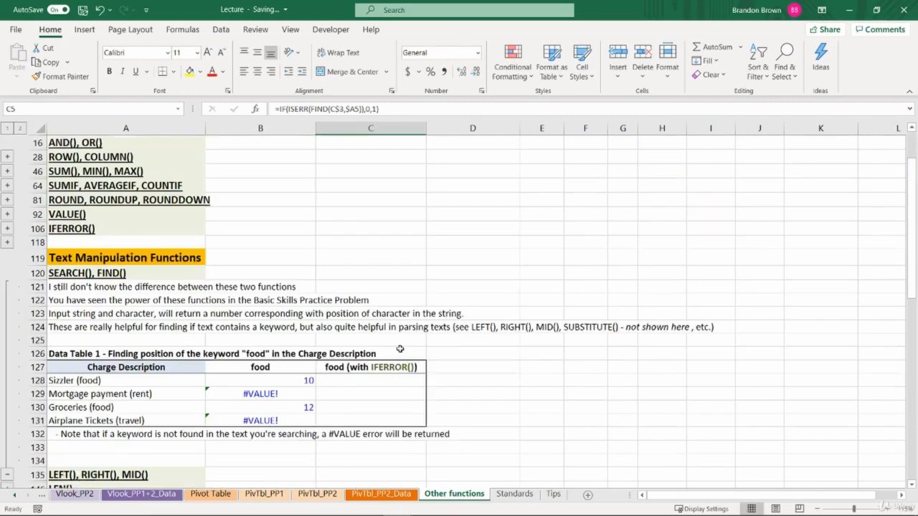
{"action": "left_click", "coordinate": [396, 367]}
{"action": "scroll", "coordinate": [492, 375], "scroll_direction": "down", "scroll_amount": 1}
{"action": "type", "text": "=ifer"}
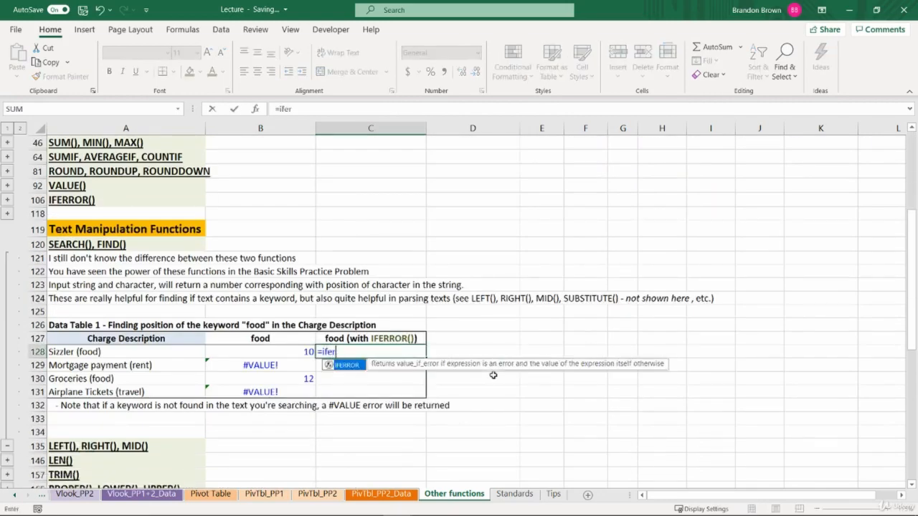
{"action": "double_click", "coordinate": [339, 366]}
{"action": "key", "text": "Escape"}
Reuse the FIND formula text from B128 in C128 and wrap it as =IFERROR(FIND("food",A128),"").
{"action": "left_click", "coordinate": [290, 355]}
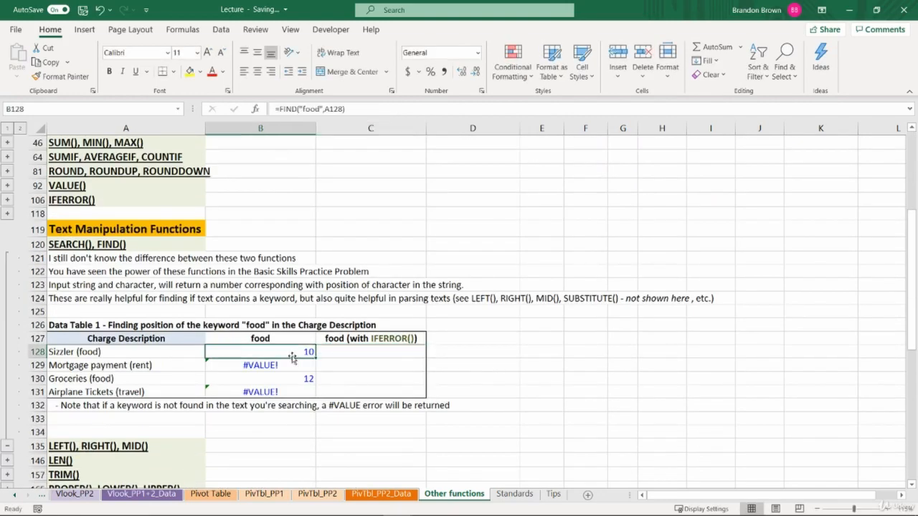
{"action": "double_click", "coordinate": [291, 355]}
{"action": "key", "text": "ctrl+c"}
{"action": "key", "text": "Escape"}
{"action": "key", "text": "Right"}
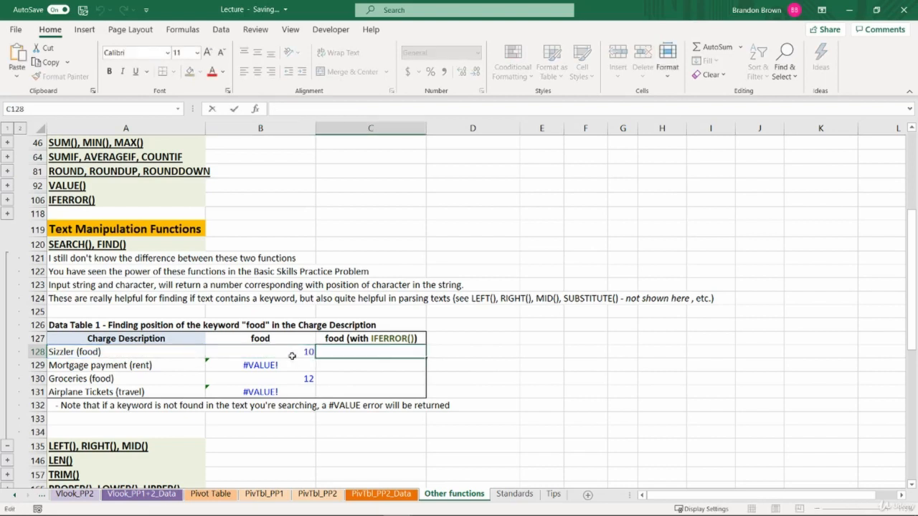
{"action": "key", "text": "F2"}
{"action": "key", "text": "ctrl+v"}
{"action": "left_click", "coordinate": [322, 353]}
{"action": "type", "text": "ife"}
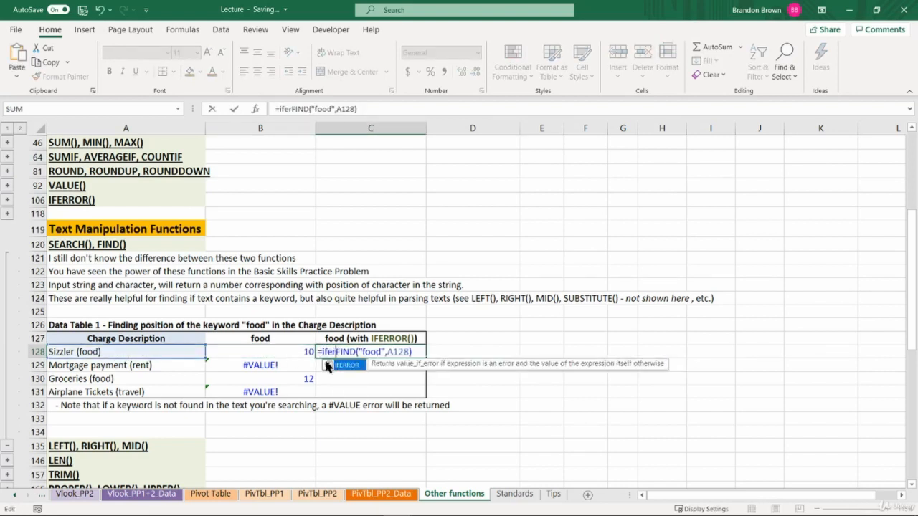
{"action": "double_click", "coordinate": [338, 364]}
{"action": "left_click", "coordinate": [445, 350]}
{"action": "type", "text": ","}
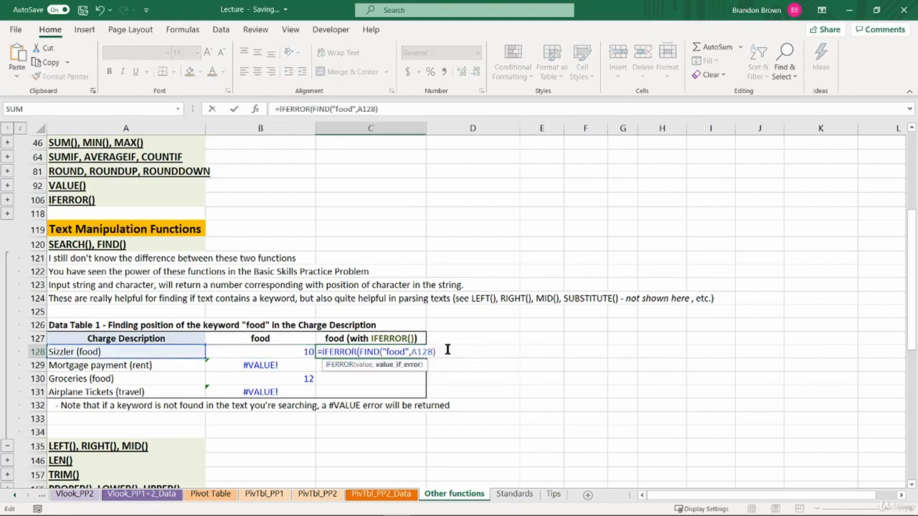
{"action": "type", "text": "\"\")"}
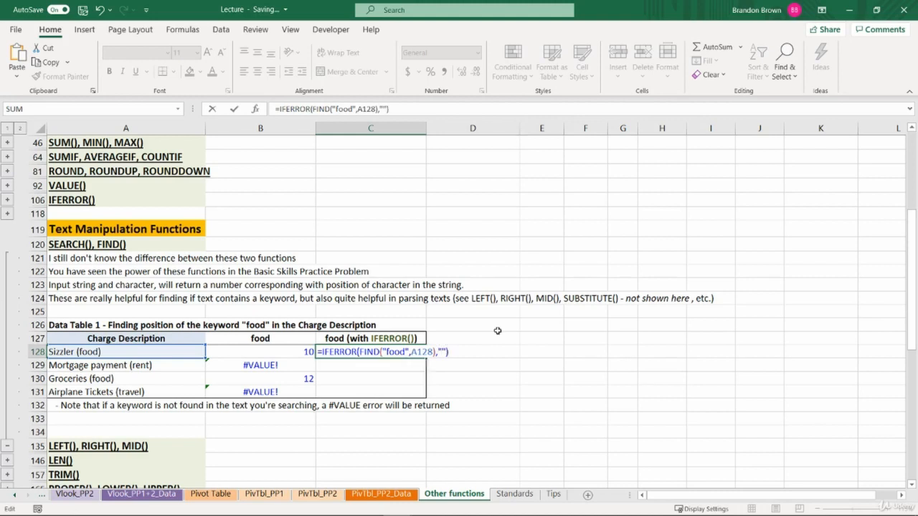
{"action": "key", "text": "Return"}
Apply the IFERROR(FIND()) formula from C128 to the rest of the column through C131, pasting formulas only.
{"action": "key", "text": "Up"}
{"action": "key", "text": "ctrl+c"}
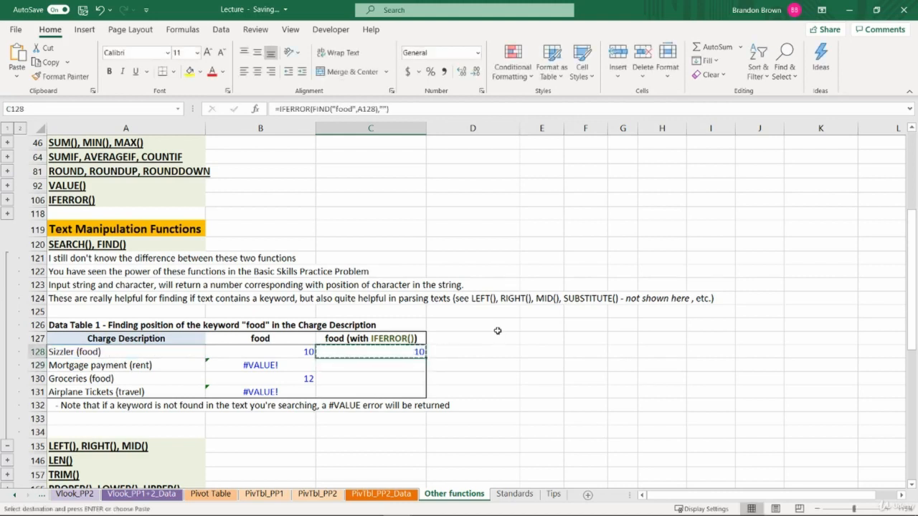
{"action": "key", "text": "Left"}
{"action": "key", "text": "Left"}
{"action": "key", "text": "Down"}
{"action": "key", "text": "Right"}
{"action": "key", "text": "Down"}
{"action": "key", "text": "Down"}
{"action": "key", "text": "Right"}
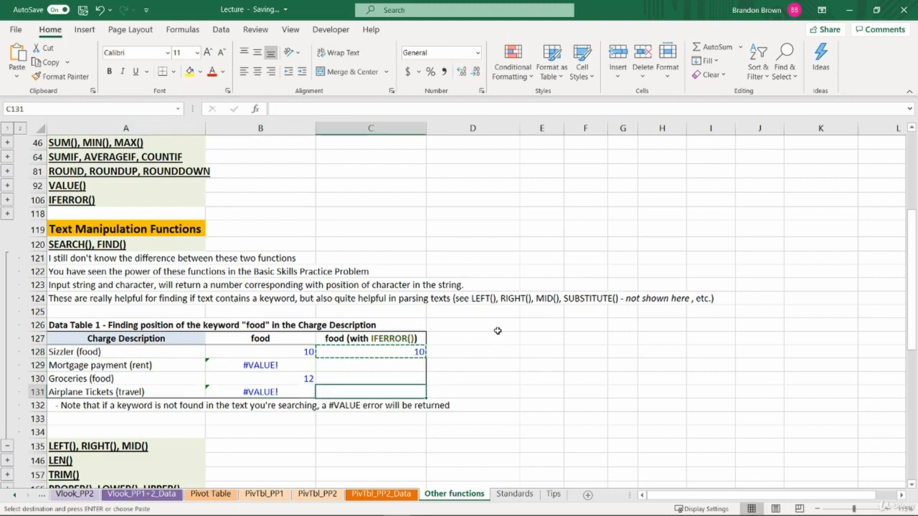
{"action": "key", "text": "shift+Up"}
{"action": "key", "text": "shift+Up"}
{"action": "key", "text": "ctrl+alt+v"}
{"action": "key", "text": "f"}
{"action": "key", "text": "Return"}
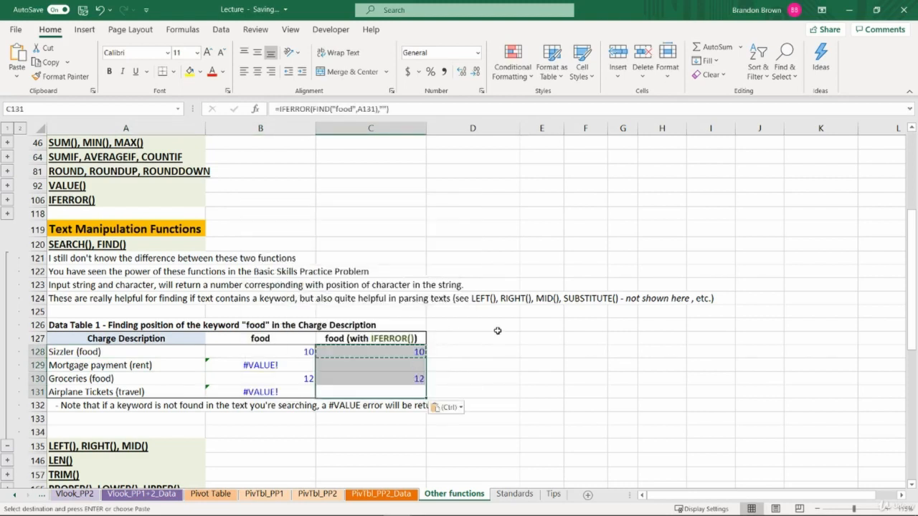
Check the IFERROR(FIND()) results in column C for the charge rows and the keyword-not-found note in A132.
{"action": "key", "text": "Escape"}
{"action": "key", "text": "Up"}
{"action": "key", "text": "Up"}
{"action": "key", "text": "Up"}
{"action": "key", "text": "Down"}
{"action": "key", "text": "Down"}
{"action": "key", "text": "Up"}
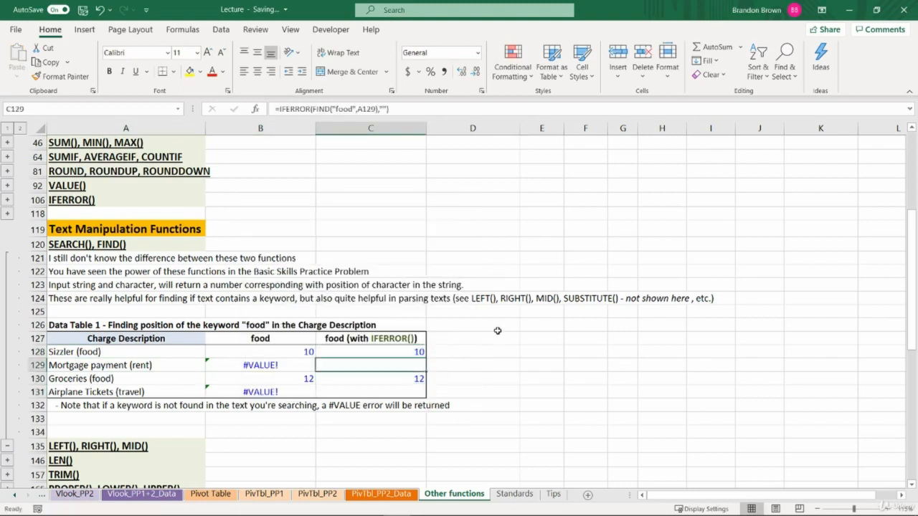
{"action": "key", "text": "Down"}
{"action": "key", "text": "Down"}
{"action": "key", "text": "Down"}
{"action": "key", "text": "Left"}
{"action": "key", "text": "Left"}
Collapse the SEARCH(), FIND() section and expand the LEFT(), RIGHT(), MID() section.
{"action": "left_click", "coordinate": [7, 446]}
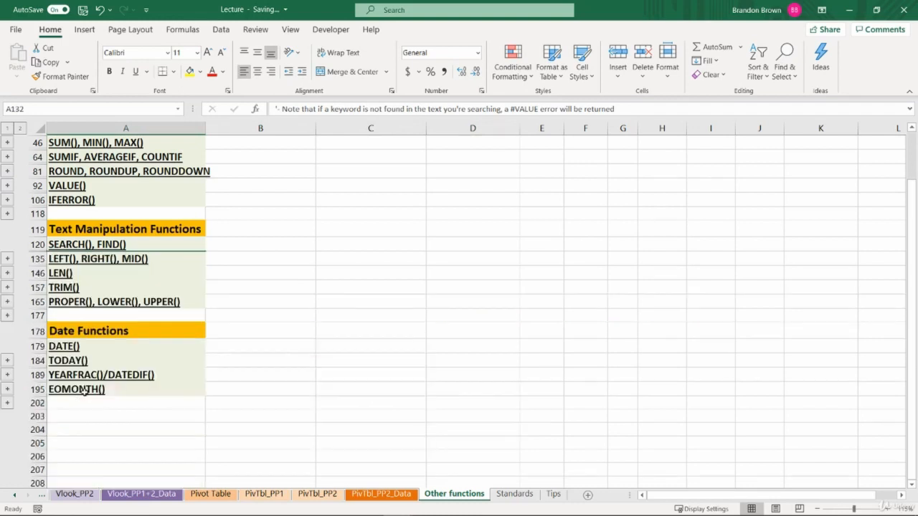
{"action": "left_click", "coordinate": [7, 283]}
{"action": "left_click", "coordinate": [119, 256]}
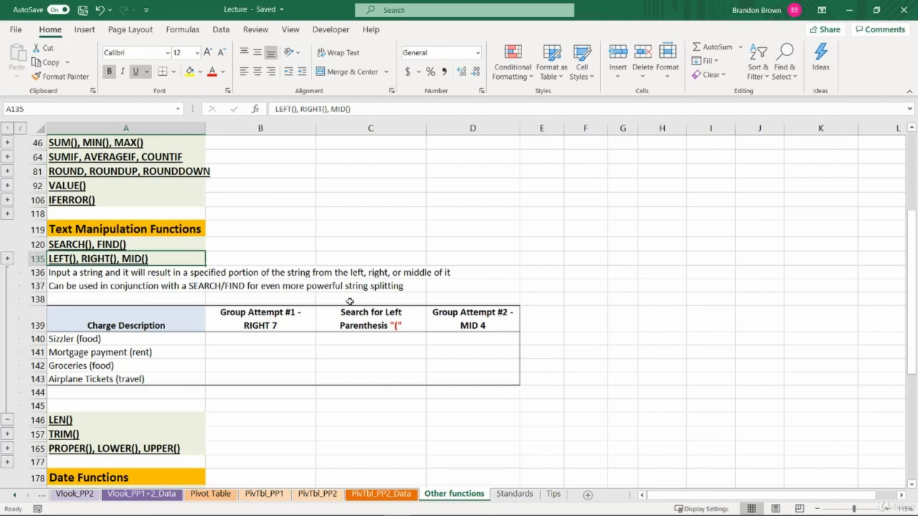
Enter =RIGHT(A140,7) in B140 to extract the last seven characters of the first charge description.
{"action": "left_click", "coordinate": [250, 335]}
{"action": "type", "text": "=right"}
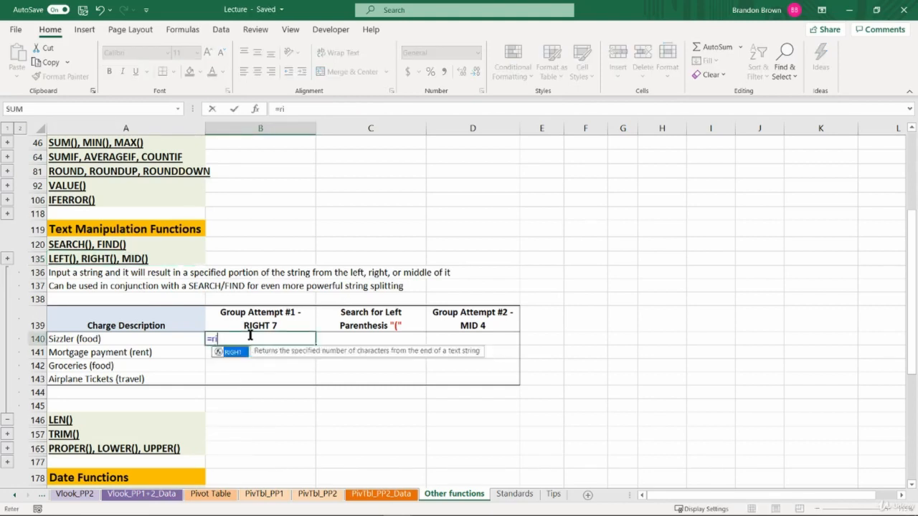
{"action": "key", "text": "Tab"}
{"action": "left_click", "coordinate": [144, 340]}
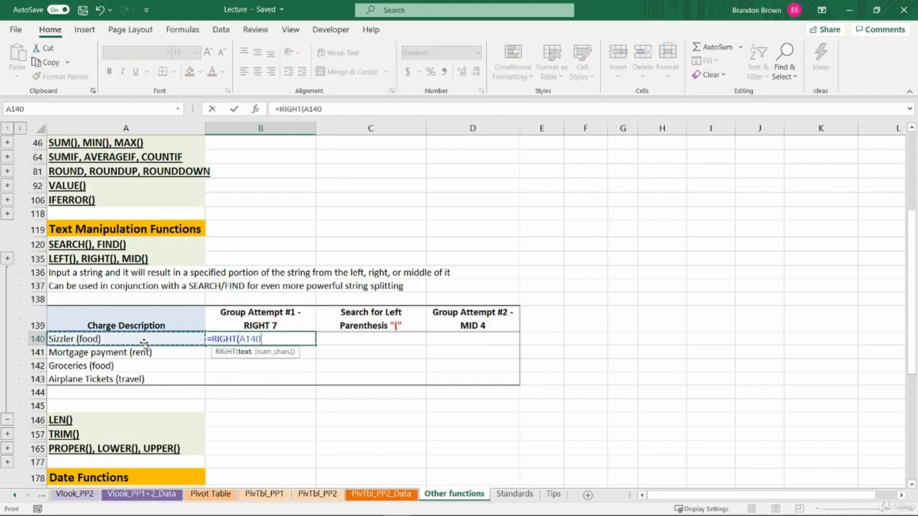
{"action": "type", "text": ",7"}
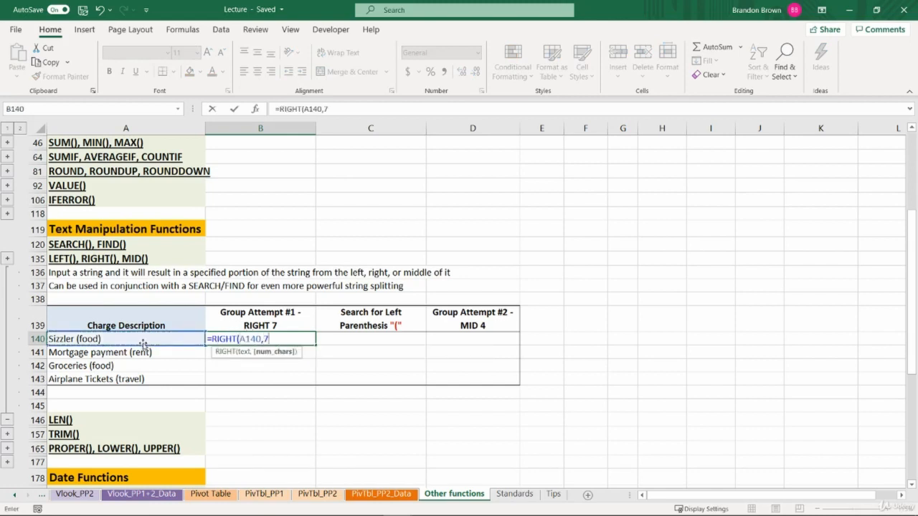
{"action": "type", "text": ")"}
{"action": "key", "text": "Return"}
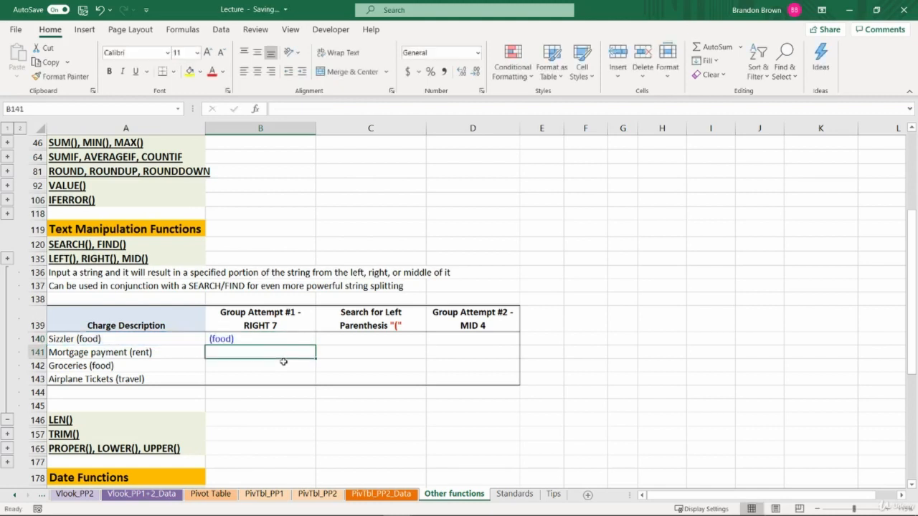
Copy the RIGHT formula from B140 down through B143, pasting formulas only.
{"action": "key", "text": "Up"}
{"action": "key", "text": "ctrl+c"}
{"action": "key", "text": "Left"}
{"action": "key", "text": "ctrl+Down"}
{"action": "key", "text": "Right"}
{"action": "key", "text": "shift+Up"}
{"action": "key", "text": "shift+Up"}
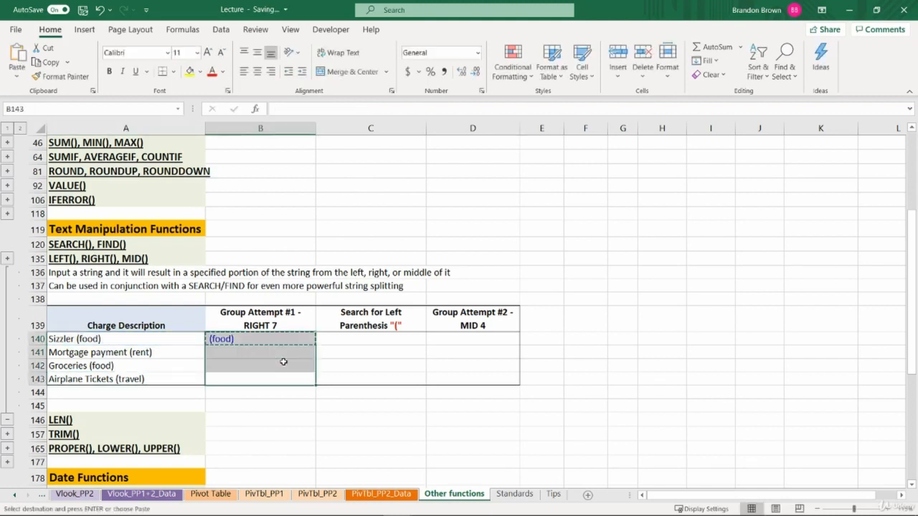
{"action": "key", "text": "ctrl+alt+v"}
{"action": "key", "text": "f"}
{"action": "key", "text": "Return"}
{"action": "key", "text": "Escape"}
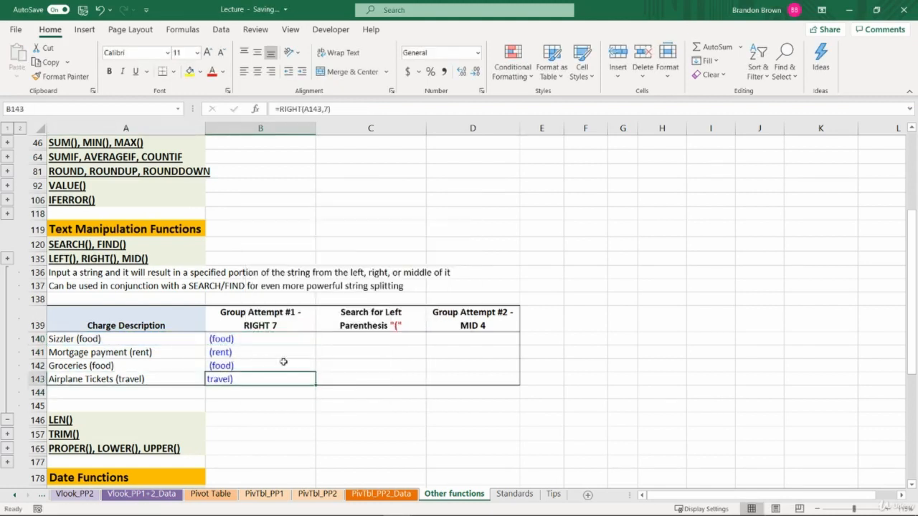
Examine the RIGHT formulas and their extracted text in B140:B143 against the charge descriptions.
{"action": "key", "text": "Up"}
{"action": "key", "text": "Up"}
{"action": "key", "text": "Down"}
{"action": "key", "text": "Down"}
{"action": "left_click", "coordinate": [248, 343]}
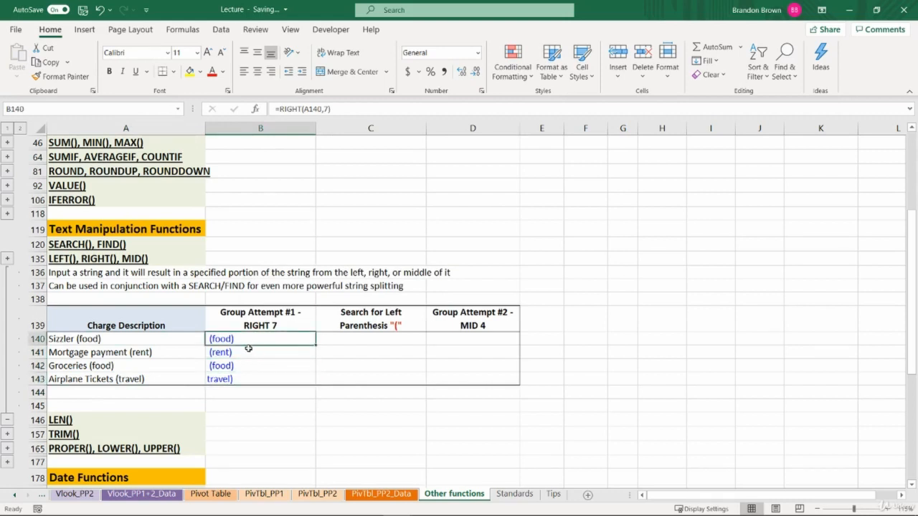
{"action": "left_click", "coordinate": [248, 353]}
{"action": "left_click", "coordinate": [241, 379]}
{"action": "key", "text": "F2"}
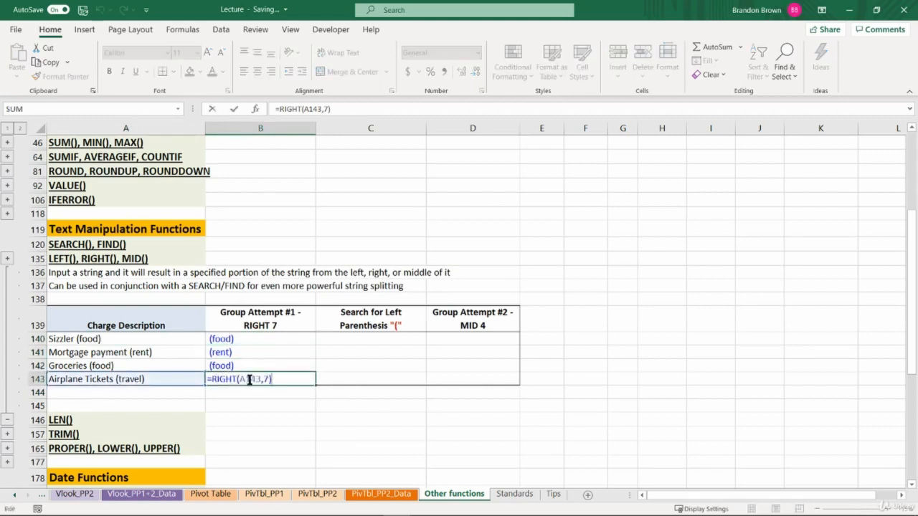
{"action": "left_click", "coordinate": [212, 339]}
{"action": "key", "text": "F2"}
{"action": "key", "text": "Escape"}
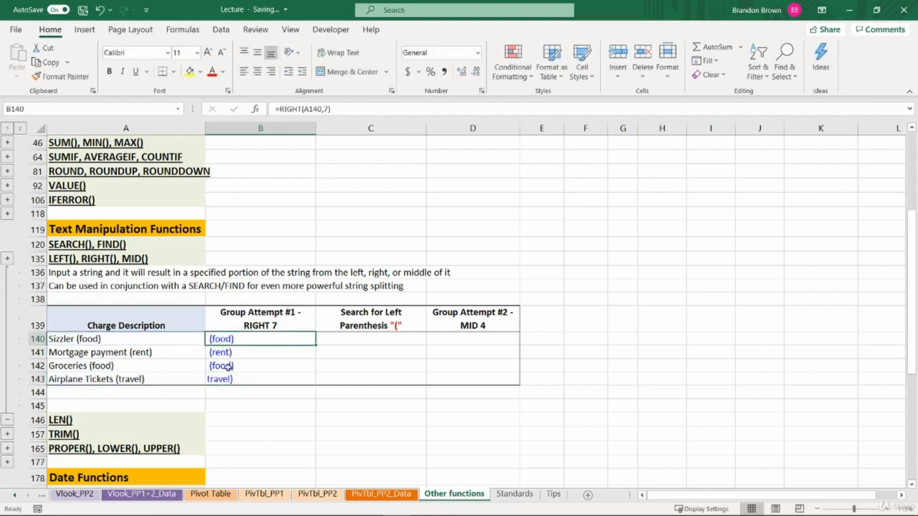
{"action": "left_click_drag", "start_coordinate": [228, 379], "coordinate": [230, 338]}
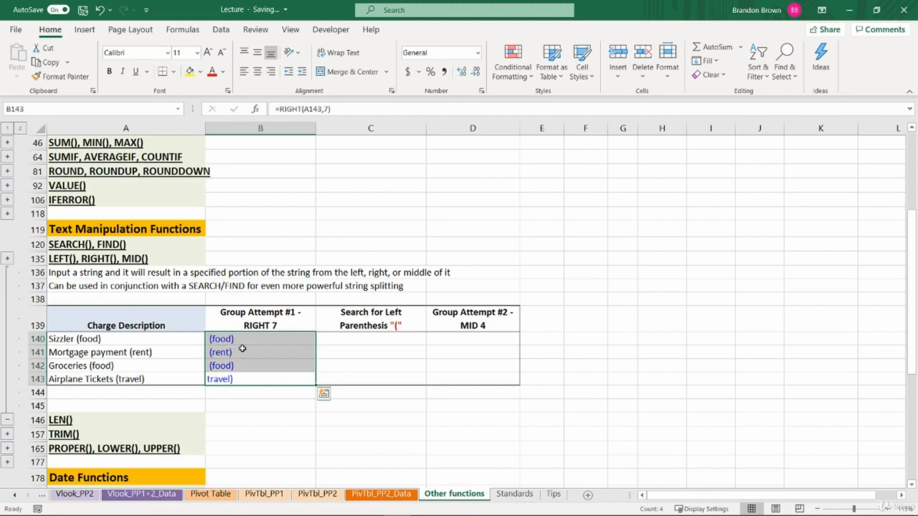
Enter =FIND(A140,"(") in C140 under the left-parenthesis search heading.
{"action": "left_click", "coordinate": [363, 342]}
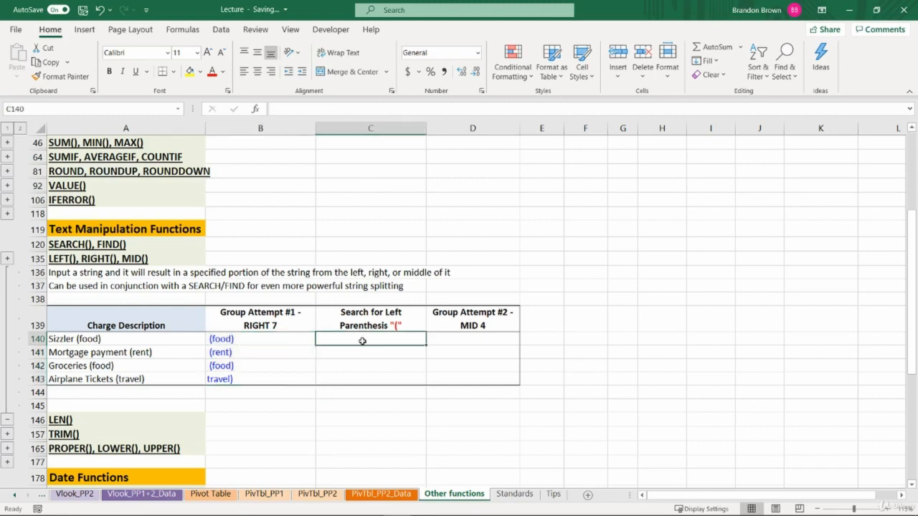
{"action": "type", "text": "=FIND("}
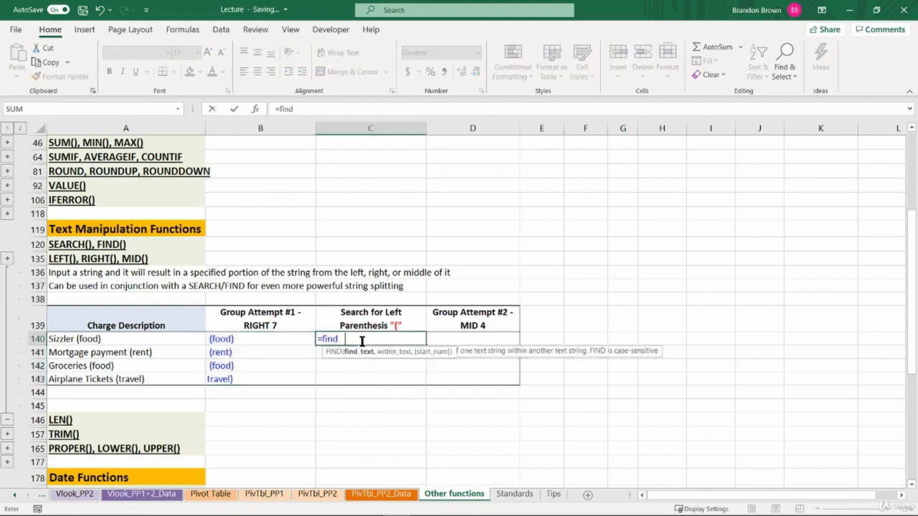
{"action": "left_click", "coordinate": [156, 339]}
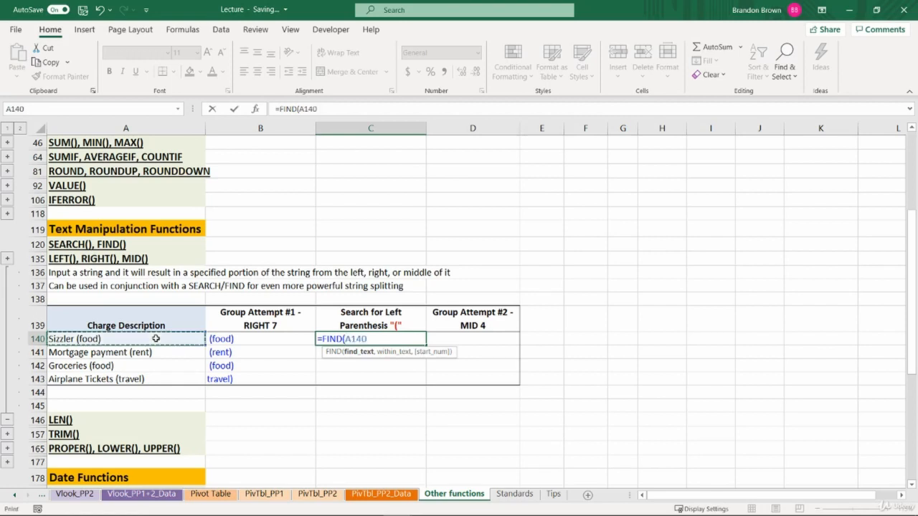
{"action": "type", "text": ",\"("}
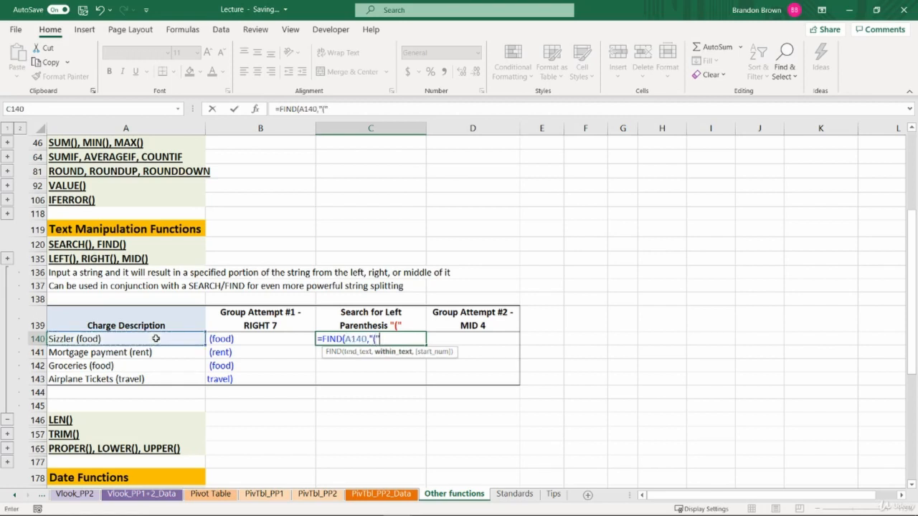
{"action": "type", "text": "\")"}
{"action": "key", "text": "Return"}
Correct the argument order in C140 so the formula reads =FIND("(",A140).
{"action": "key", "text": "Up"}
{"action": "key", "text": "F2"}
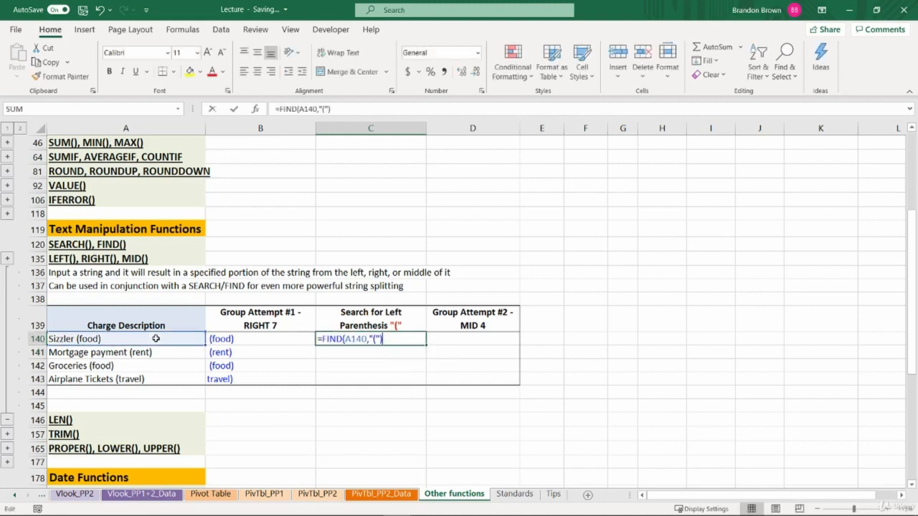
{"action": "key", "text": "Left"}
{"action": "key", "text": "Left"}
{"action": "key", "text": "Left"}
{"action": "key", "text": "Left"}
{"action": "key", "text": "Left"}
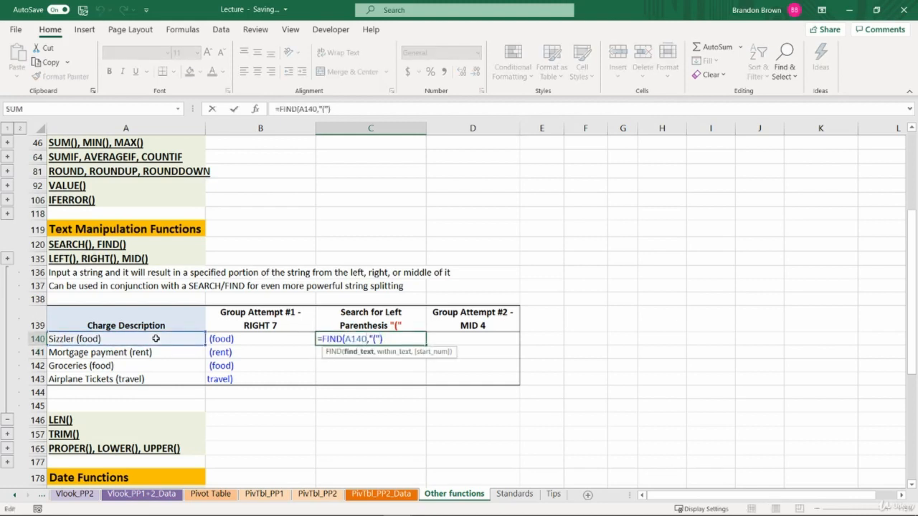
{"action": "key", "text": "Right"}
{"action": "key", "text": "ctrl+shift+Left"}
{"action": "key", "text": "BackSpace"}
{"action": "key", "text": "End"}
{"action": "key", "text": "Left"}
{"action": "type", "text": ","}
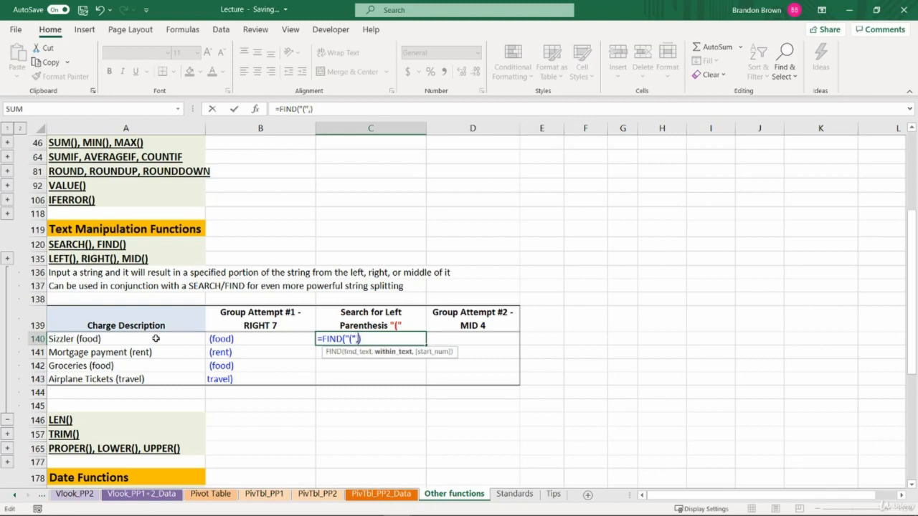
{"action": "left_click", "coordinate": [155, 339]}
{"action": "key", "text": "Return"}
{"action": "key", "text": "Up"}
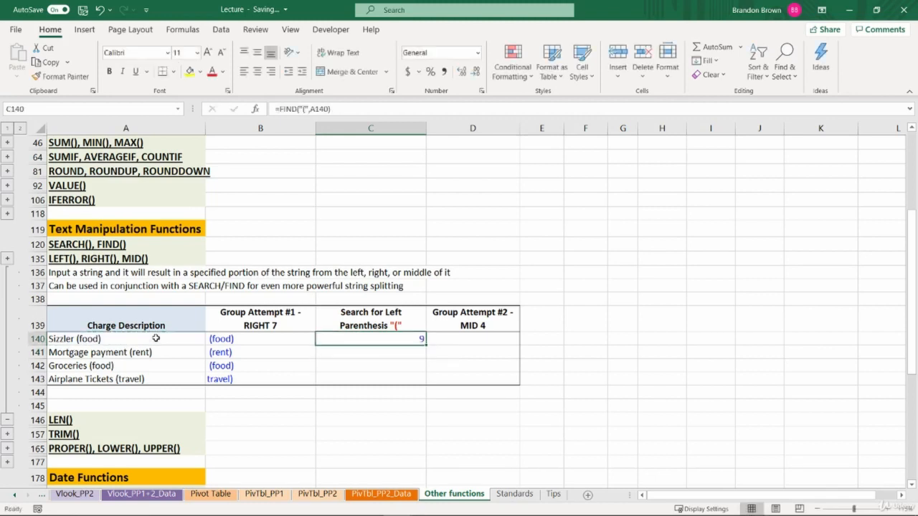
Copy the FIND formula from C140 down through C143, pasting formulas only, and check the copied rows.
{"action": "left_click", "coordinate": [72, 339]}
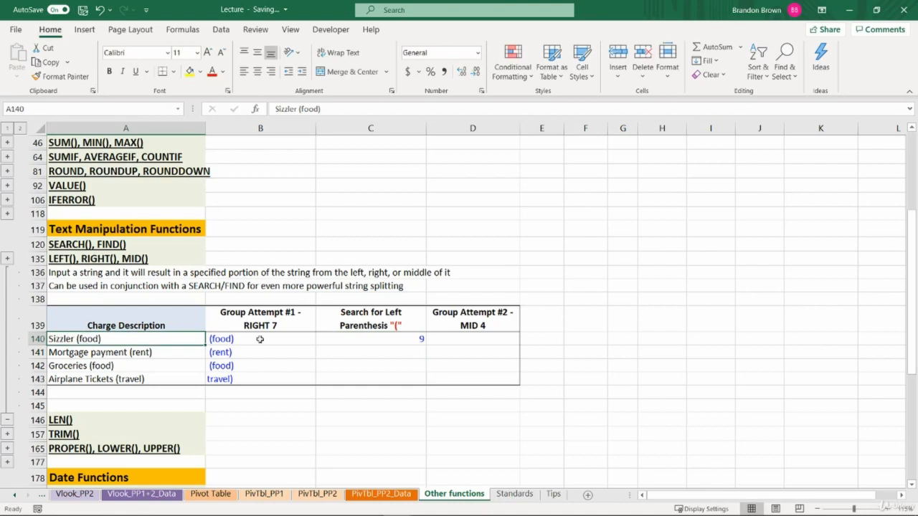
{"action": "left_click", "coordinate": [358, 338]}
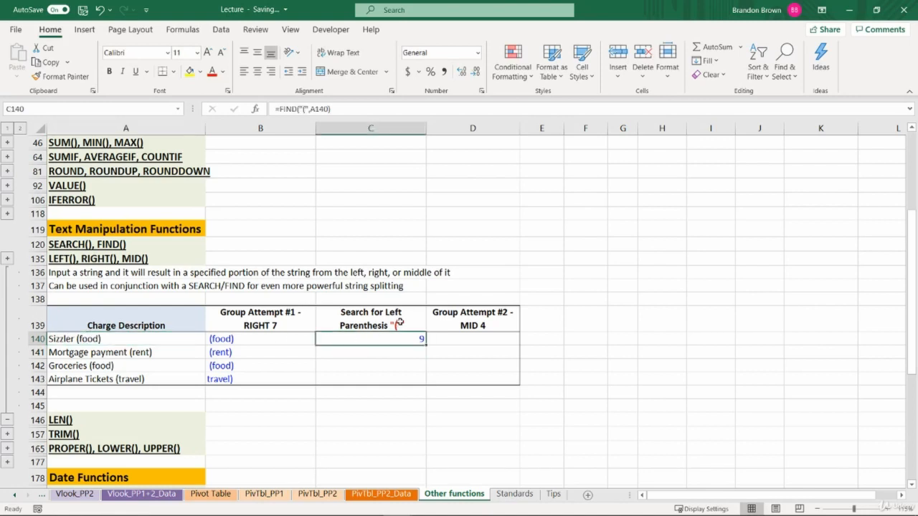
{"action": "key", "text": "ctrl+c"}
{"action": "left_click", "coordinate": [361, 379], "text": "shift"}
{"action": "key", "text": "ctrl+alt+v"}
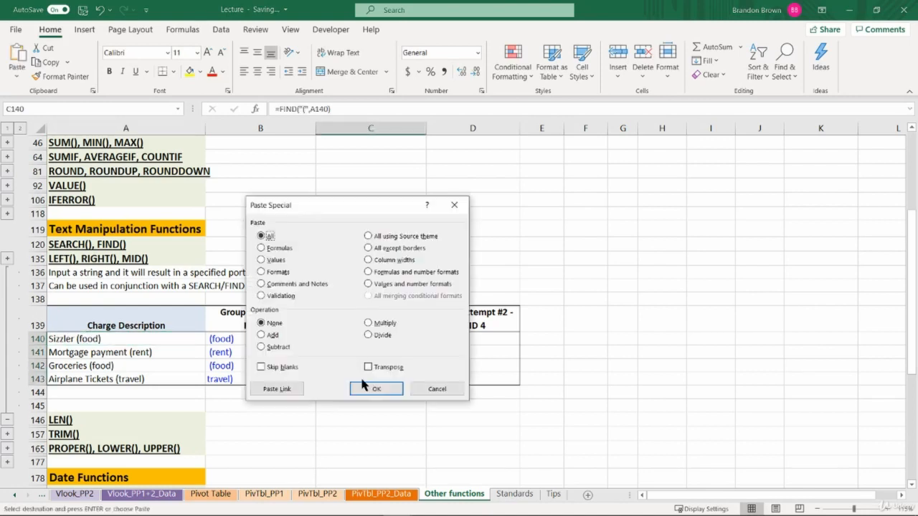
{"action": "key", "text": "f"}
{"action": "left_click", "coordinate": [362, 388]}
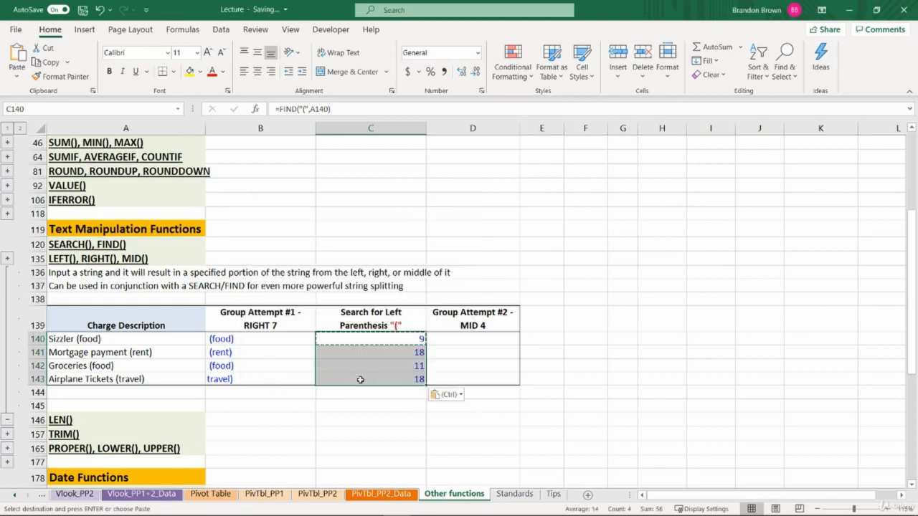
{"action": "left_click", "coordinate": [420, 354]}
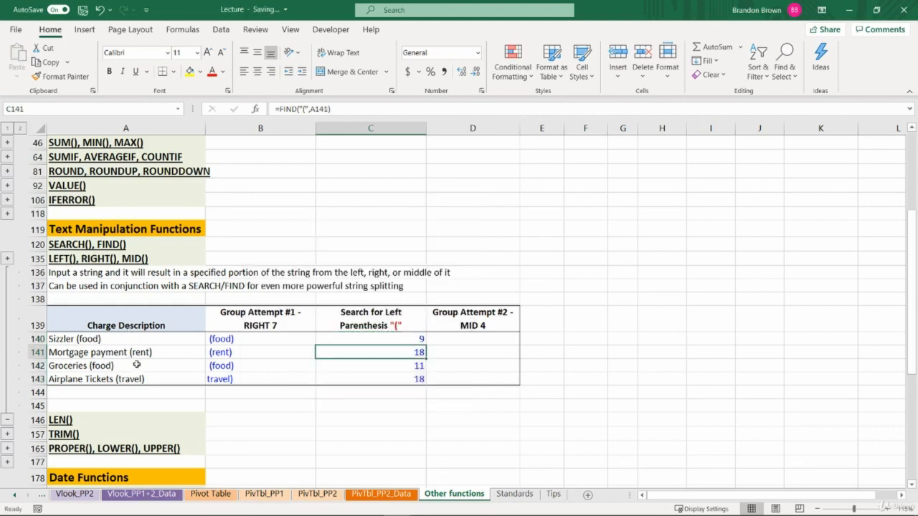
{"action": "left_click", "coordinate": [373, 379]}
Enter =MID(A140,C140,4) in D140 to extract four characters from the found parenthesis position.
{"action": "left_click", "coordinate": [459, 337]}
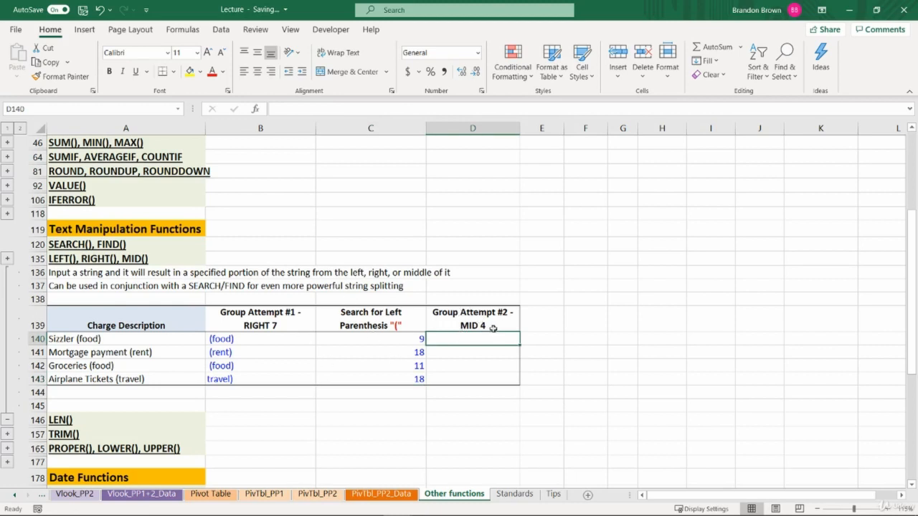
{"action": "type", "text": "=MID("}
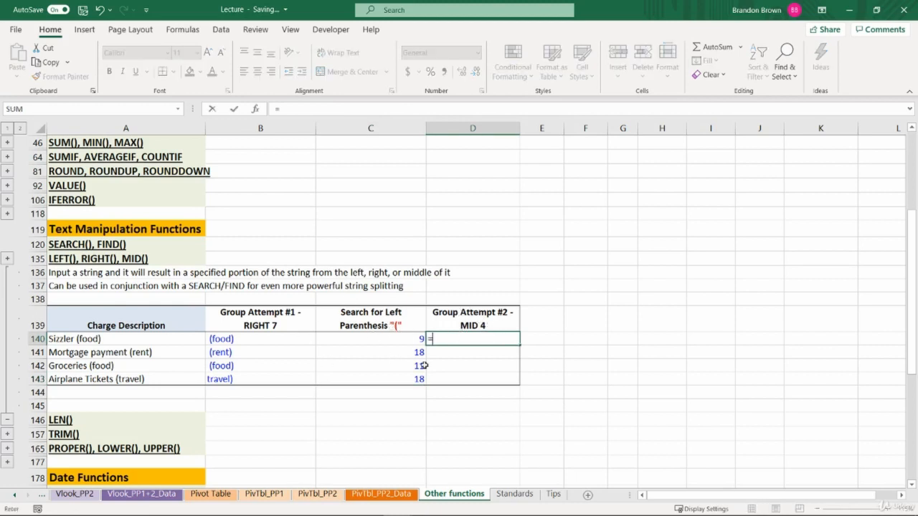
{"action": "left_click", "coordinate": [159, 342]}
{"action": "type", "text": ","}
{"action": "left_click", "coordinate": [398, 342]}
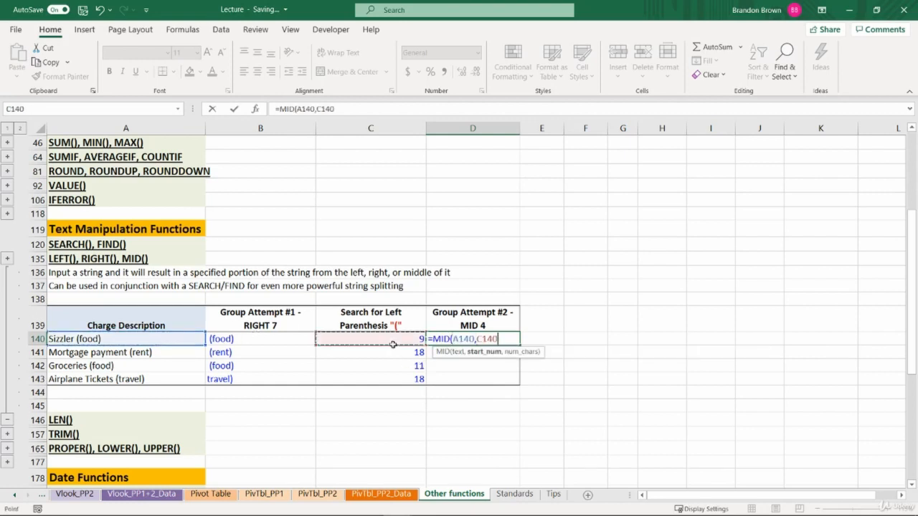
{"action": "type", "text": ","}
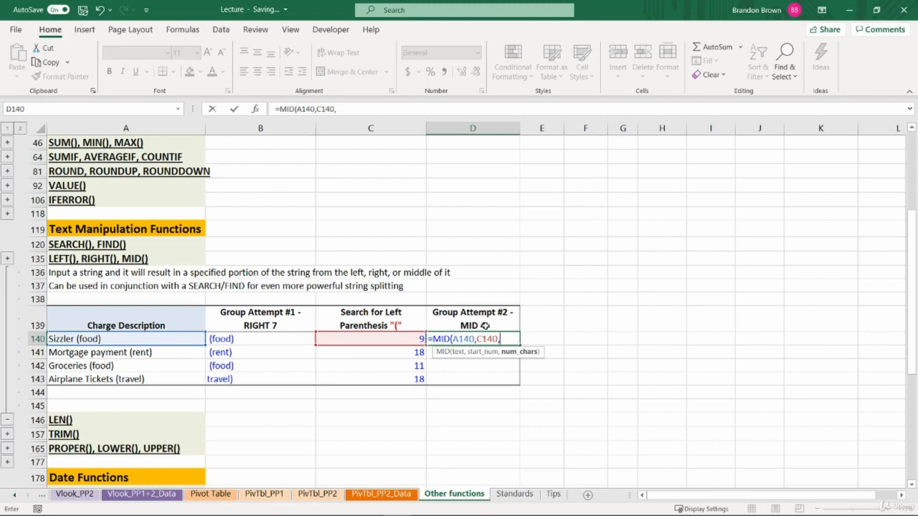
{"action": "type", "text": "4)"}
{"action": "key", "text": "Return"}
Add 1 to the start position in D140's formula, making it =MID(A140,C140+1,4).
{"action": "key", "text": "Up"}
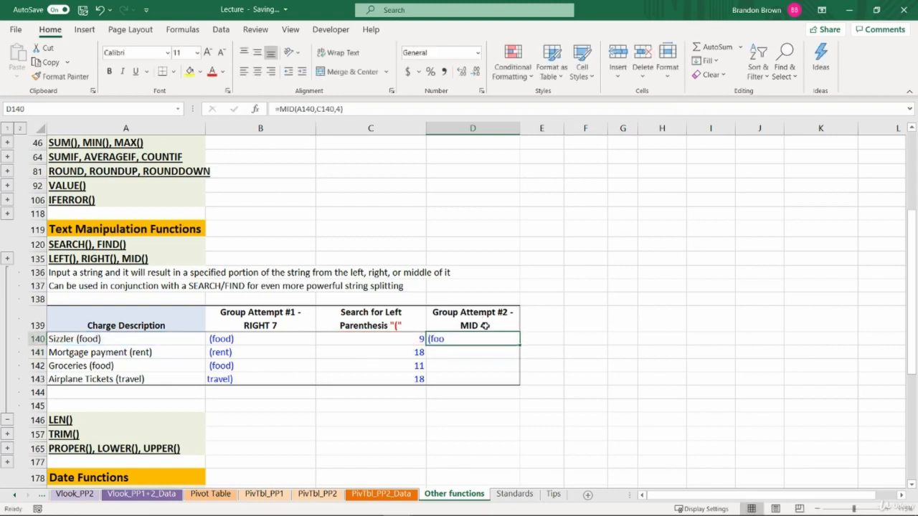
{"action": "double_click", "coordinate": [497, 339]}
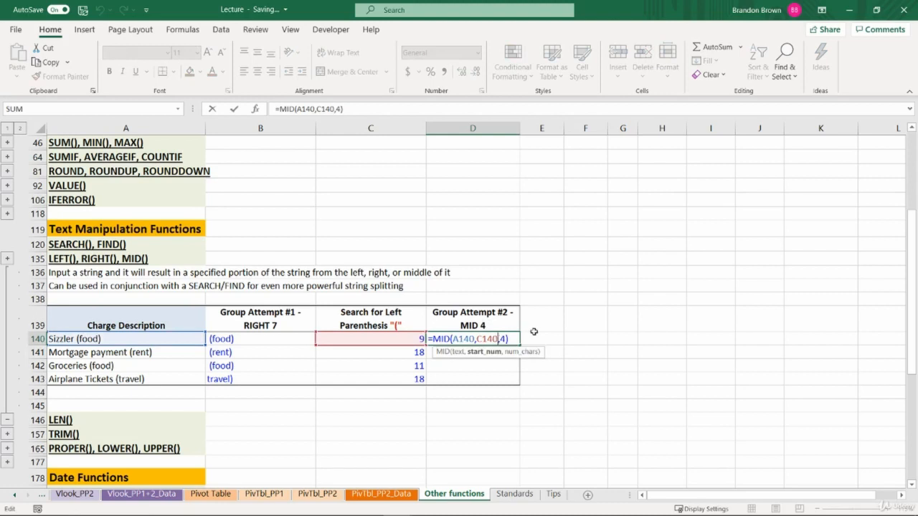
{"action": "type", "text": "+1"}
{"action": "key", "text": "Return"}
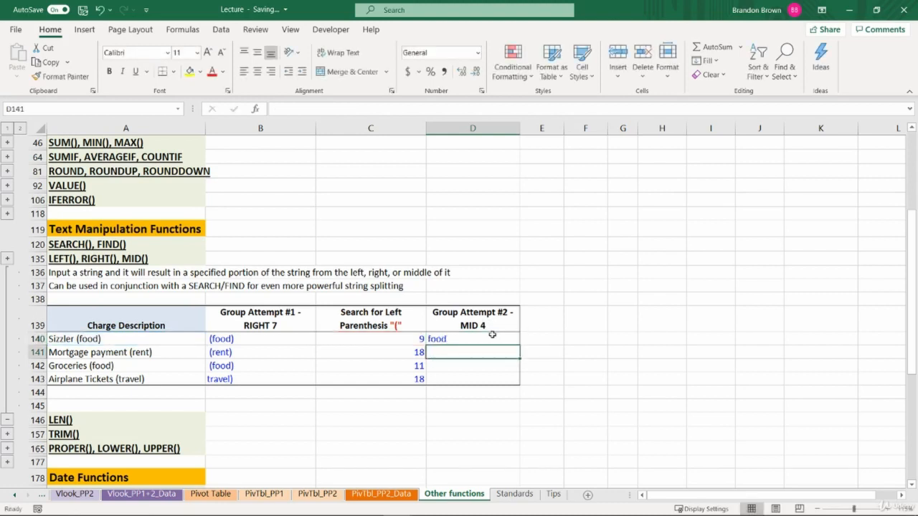
Copy the MID formula from D140 down through D143, pasting formulas only.
{"action": "left_click", "coordinate": [434, 340]}
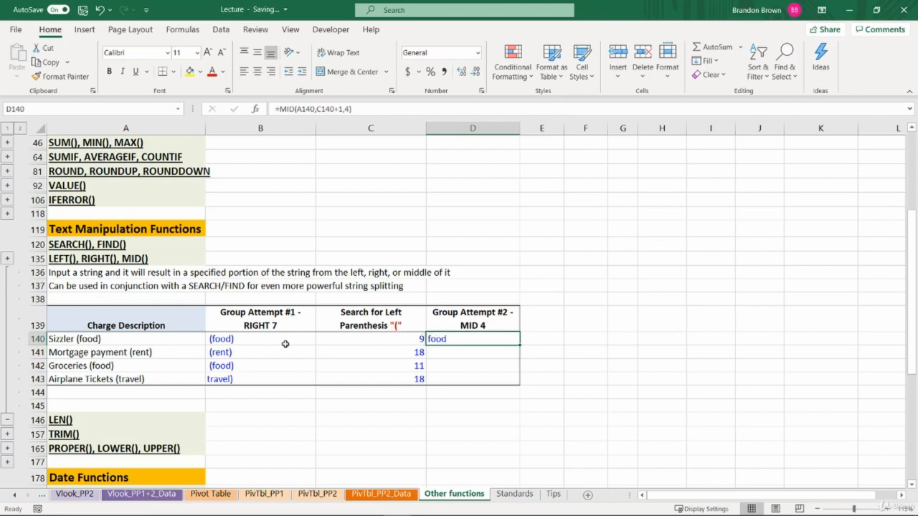
{"action": "key", "text": "ctrl+c"}
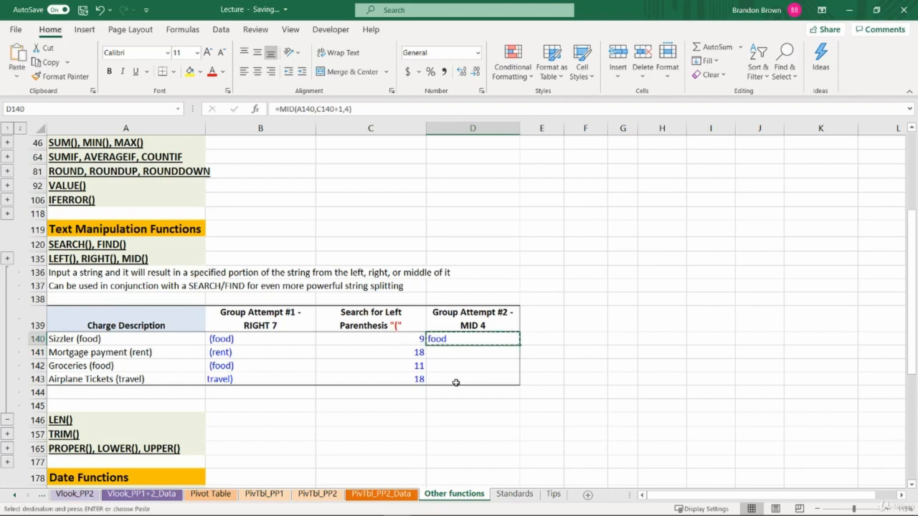
{"action": "left_click_drag", "start_coordinate": [446, 351], "coordinate": [456, 380]}
{"action": "key", "text": "ctrl+alt+v"}
{"action": "key", "text": "f"}
{"action": "key", "text": "Return"}
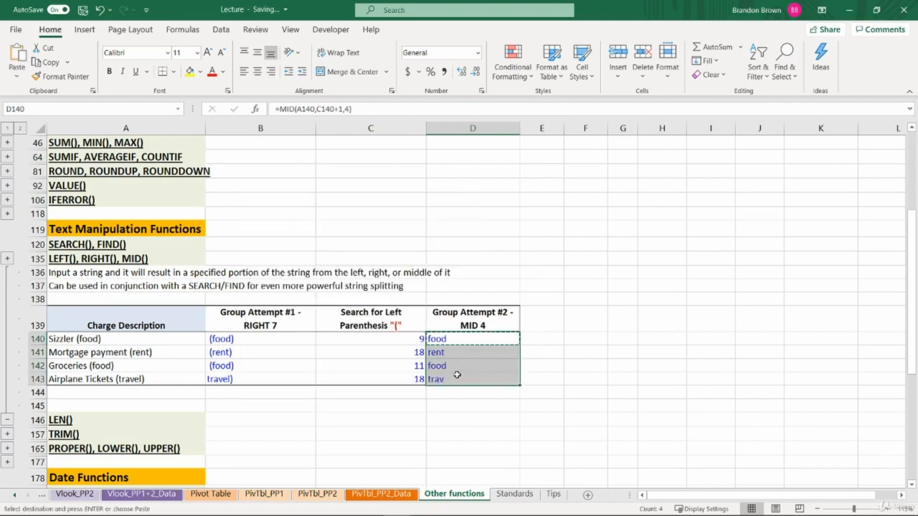
Compare the MID results in D140:D143 with the RIGHT results in B140:B143.
{"action": "left_click_drag", "start_coordinate": [466, 340], "coordinate": [487, 378]}
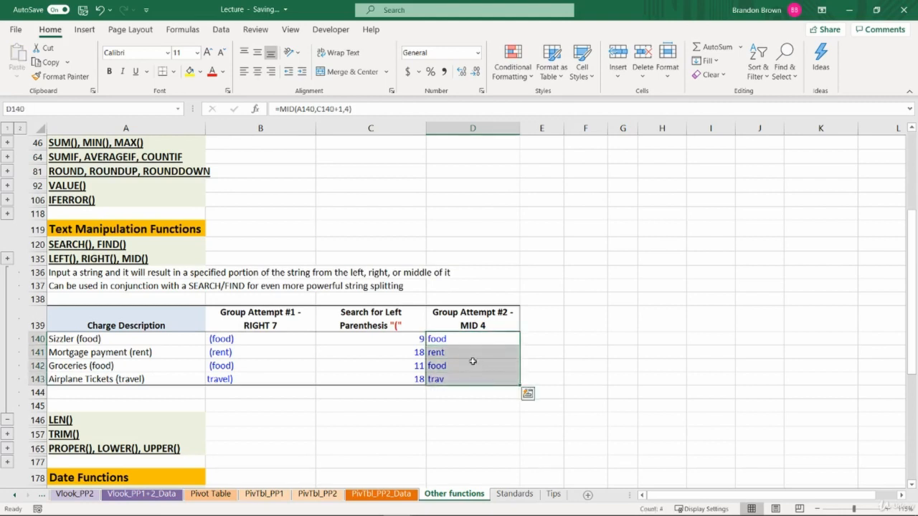
{"action": "left_click_drag", "start_coordinate": [452, 343], "coordinate": [457, 380]}
{"action": "left_click_drag", "start_coordinate": [243, 334], "coordinate": [246, 385]}
{"action": "left_click", "coordinate": [435, 337]}
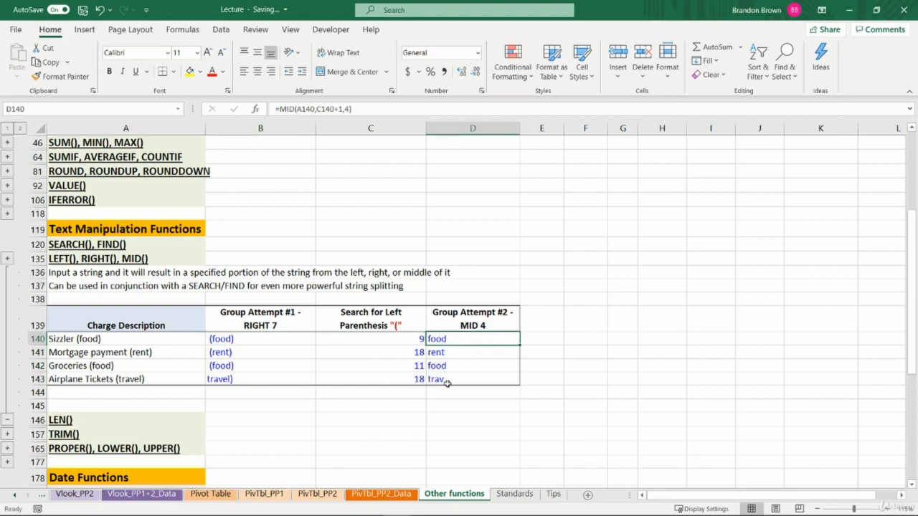
Inspect the MID formula in D143 and review the extracted groups against the RIGHT formula in B140.
{"action": "left_click", "coordinate": [450, 382]}
{"action": "double_click", "coordinate": [449, 380]}
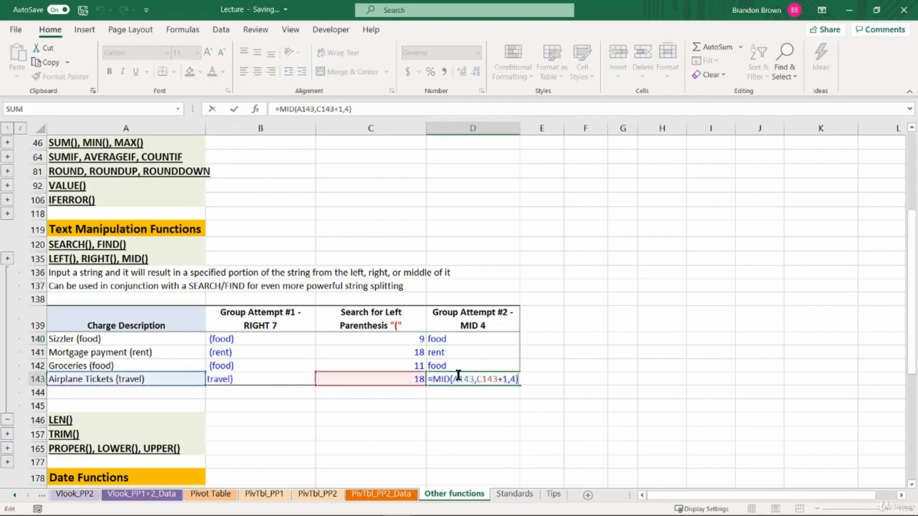
{"action": "key", "text": "Escape"}
{"action": "left_click", "coordinate": [450, 366]}
{"action": "mouse_move", "coordinate": [453, 340]}
{"action": "left_mouse_down"}
{"action": "mouse_move", "coordinate": [454, 359]}
{"action": "mouse_move", "coordinate": [453, 339]}
{"action": "left_mouse_up"}
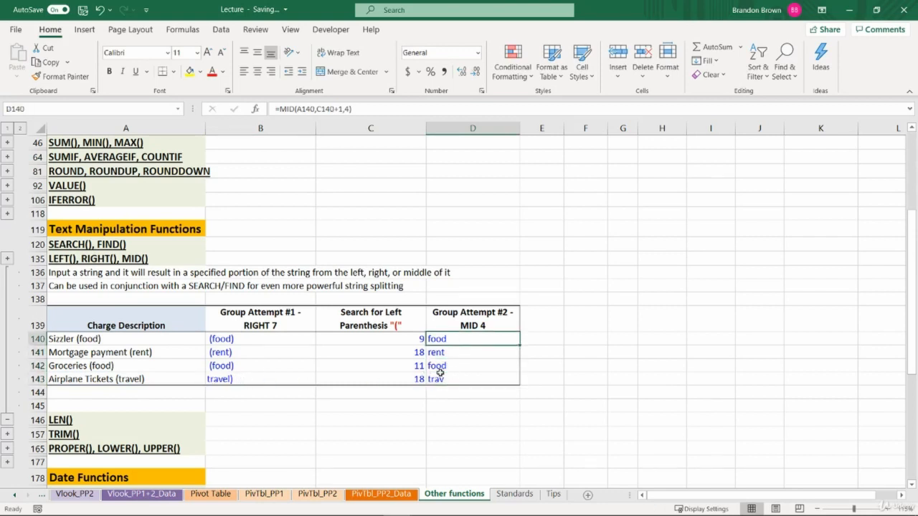
{"action": "left_click_drag", "start_coordinate": [459, 378], "coordinate": [466, 339]}
{"action": "left_click", "coordinate": [465, 339]}
{"action": "mouse_move", "coordinate": [272, 341]}
{"action": "left_mouse_down"}
{"action": "mouse_move", "coordinate": [272, 353]}
{"action": "mouse_move", "coordinate": [273, 339]}
{"action": "left_mouse_up"}
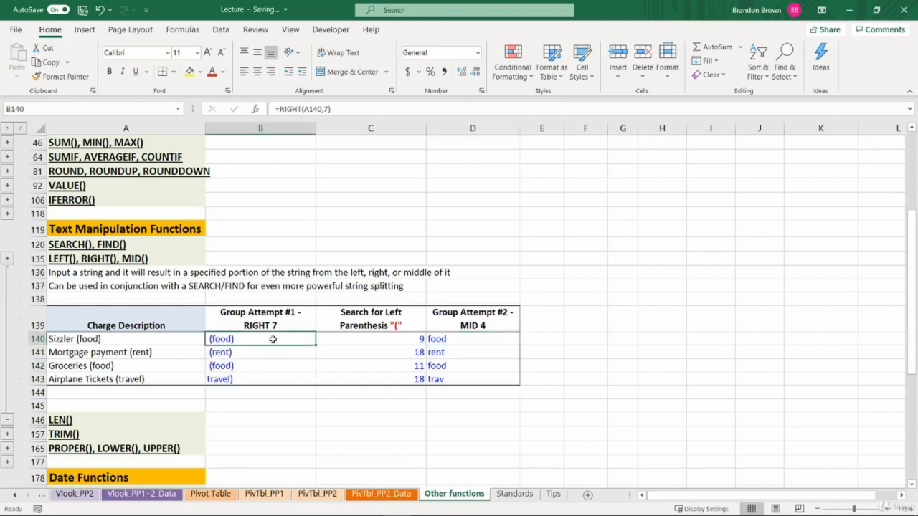
Collapse the LEFT/RIGHT/MID rows, expand the LEN() rows, and enter =LEN(A151) in B151.
{"action": "left_click", "coordinate": [7, 421]}
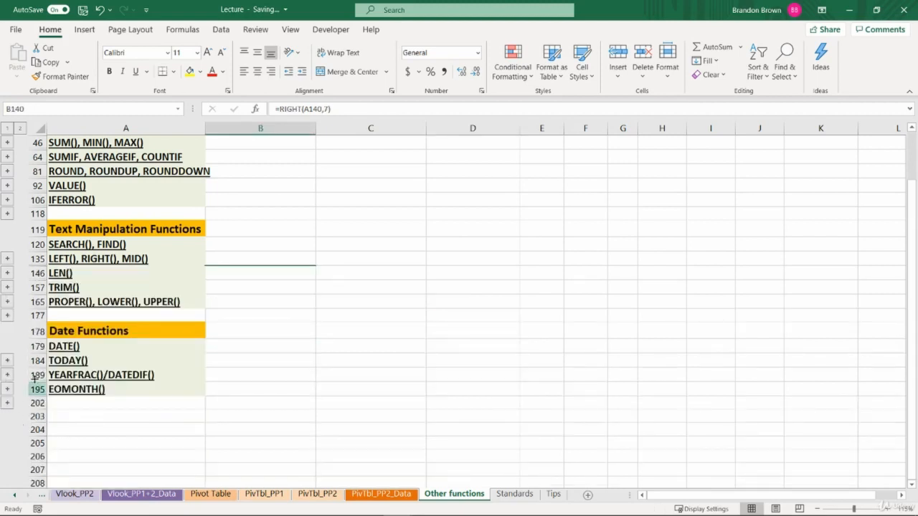
{"action": "left_click", "coordinate": [7, 288]}
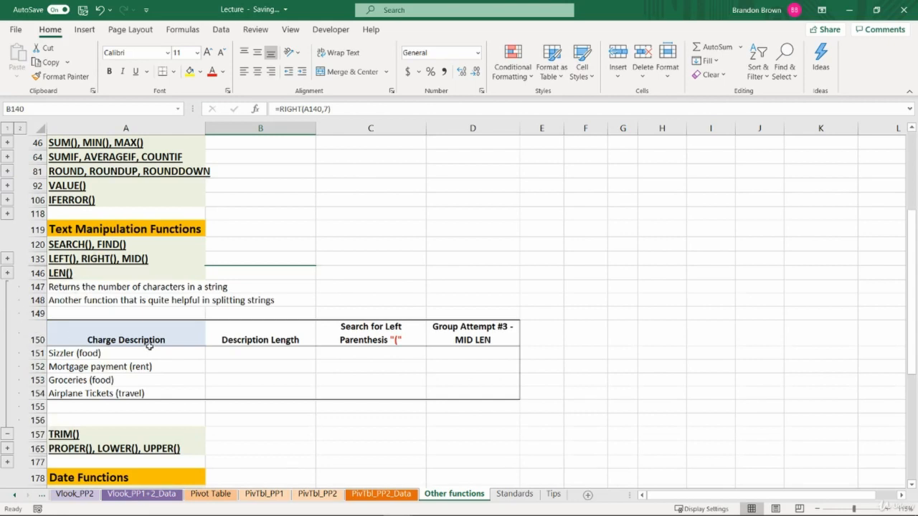
{"action": "left_click", "coordinate": [251, 351]}
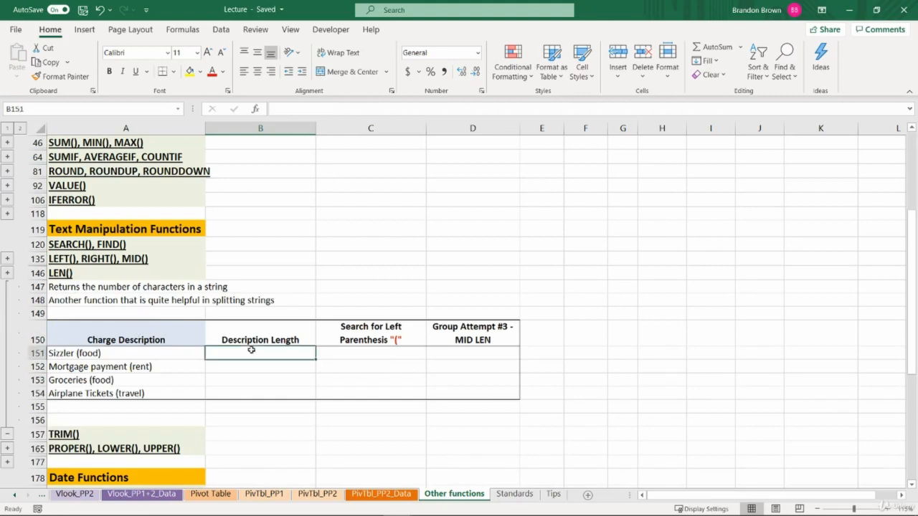
{"action": "type", "text": "=len"}
{"action": "key", "text": "Tab"}
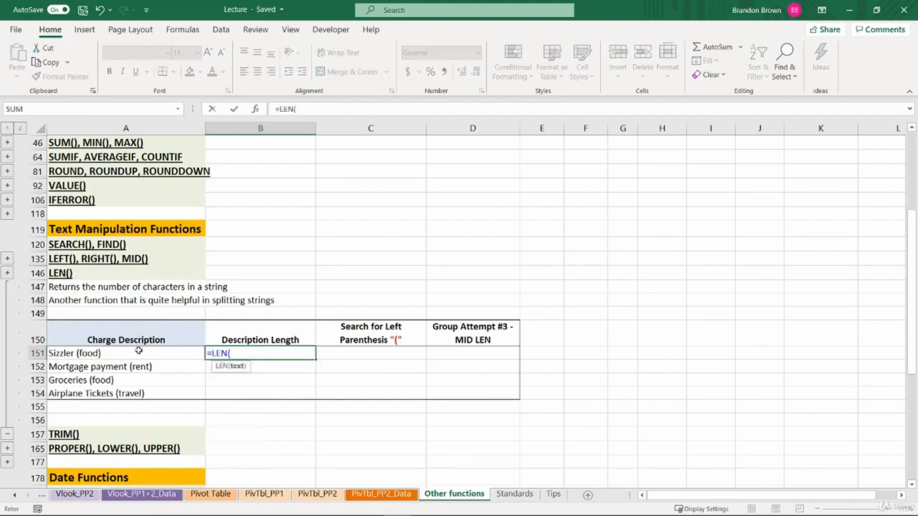
{"action": "left_click", "coordinate": [138, 349]}
{"action": "key", "text": "Return"}
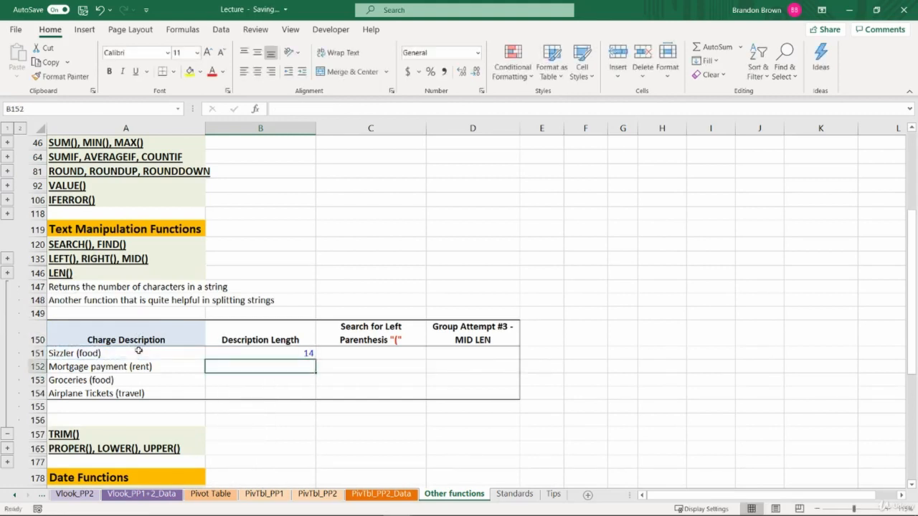
{"action": "left_click", "coordinate": [95, 352]}
{"action": "left_click", "coordinate": [304, 352]}
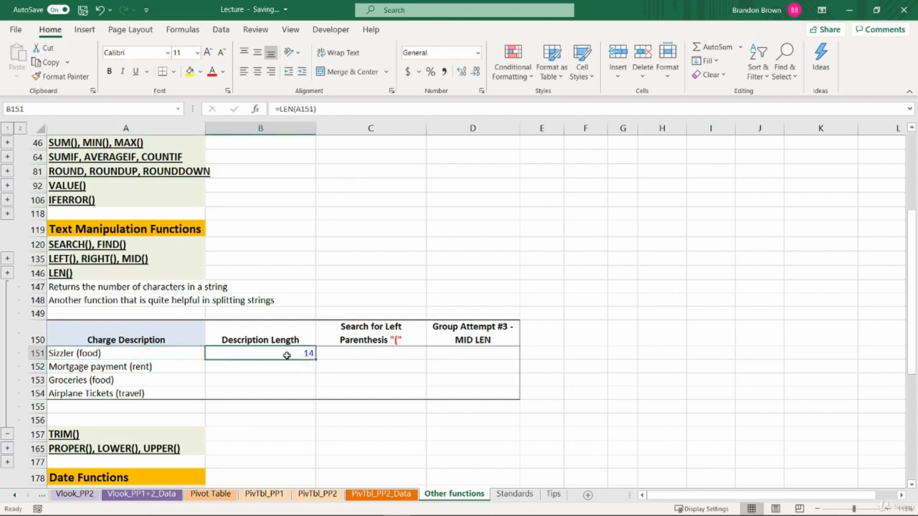
{"action": "left_click", "coordinate": [91, 366]}
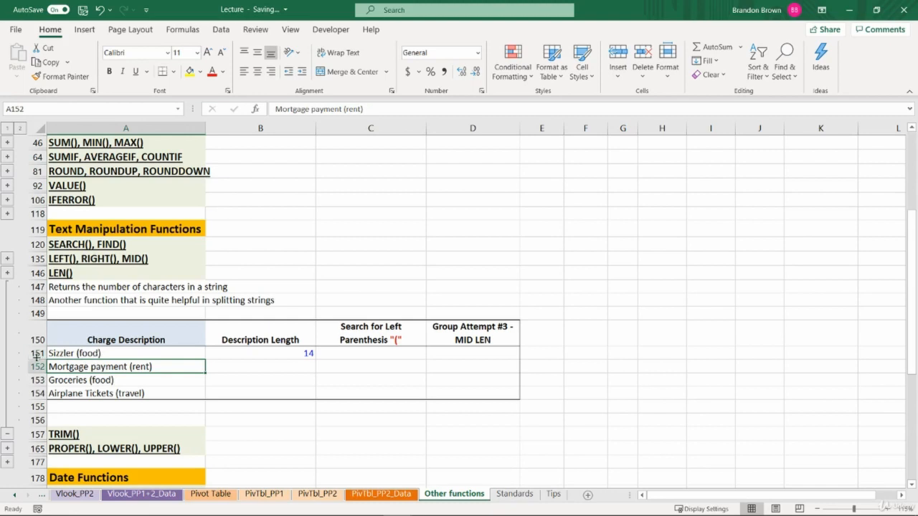
Copy the LEN formula from B151 down through B154 and check the Mortgage payment row's length.
{"action": "left_click", "coordinate": [262, 351]}
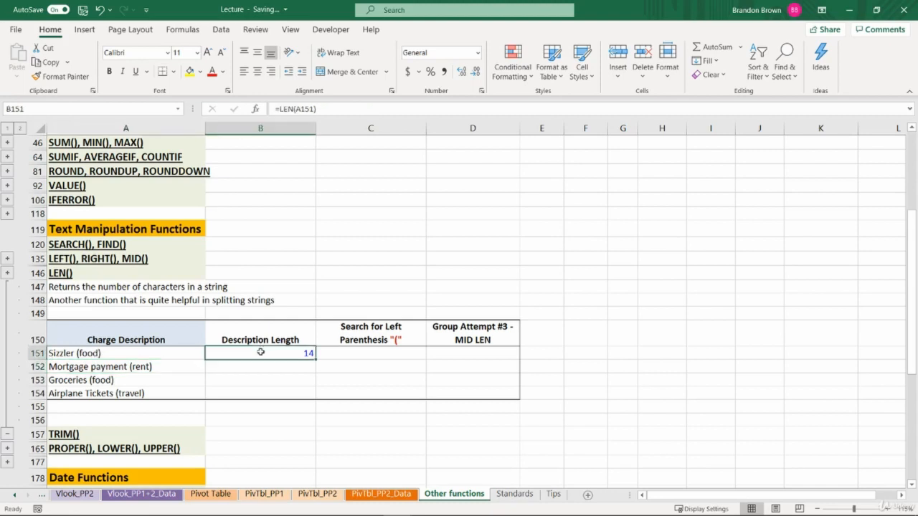
{"action": "key", "text": "ctrl+c"}
{"action": "left_click", "coordinate": [295, 392], "text": "shift"}
{"action": "key", "text": "ctrl+alt+v"}
{"action": "key", "text": "Return"}
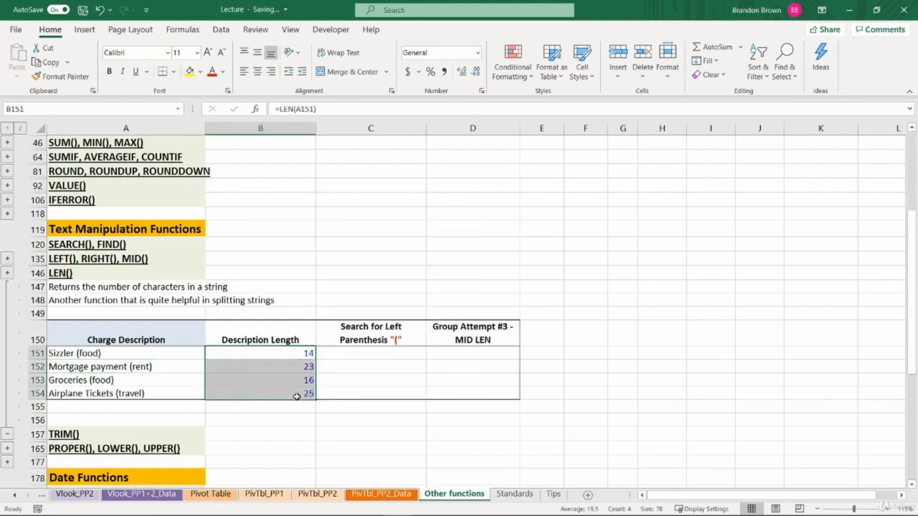
{"action": "left_click", "coordinate": [122, 367]}
{"action": "left_click", "coordinate": [303, 370]}
{"action": "key", "text": "shift+space"}
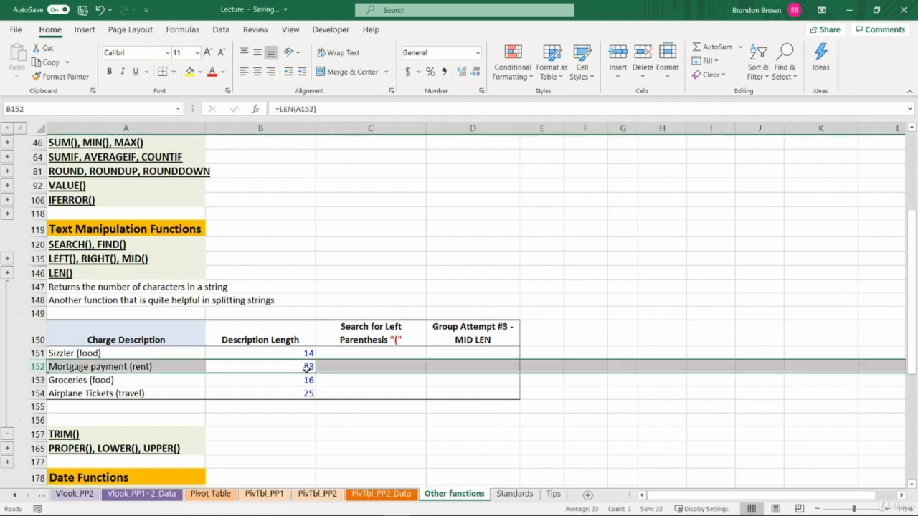
{"action": "left_click", "coordinate": [264, 372]}
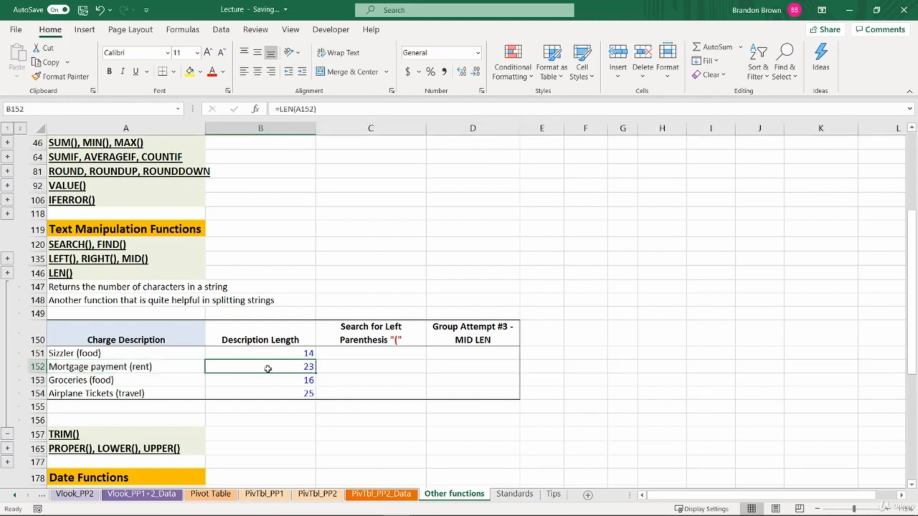
Expand the LEFT/RIGHT/MID rows, copy the FIND formulas from C140:C143 into C151:C154 as formulas only, and collapse those rows again.
{"action": "left_click", "coordinate": [356, 350]}
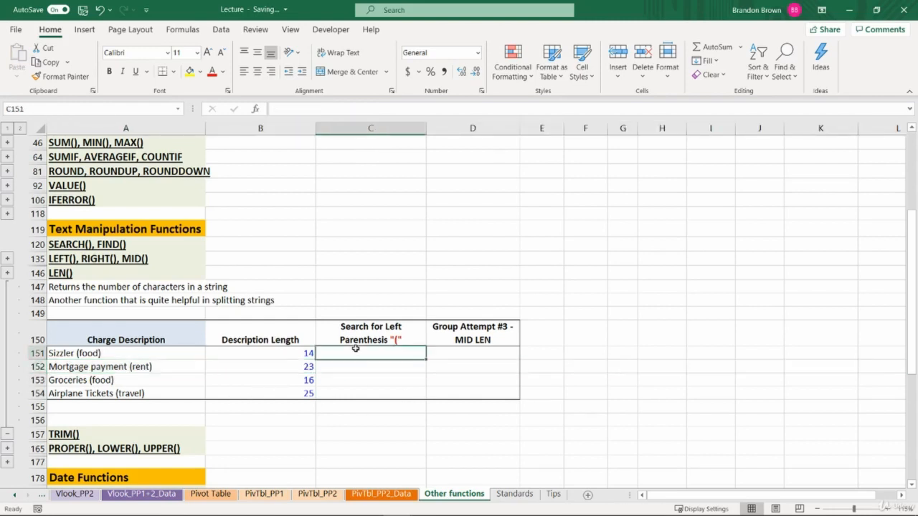
{"action": "left_click", "coordinate": [8, 273]}
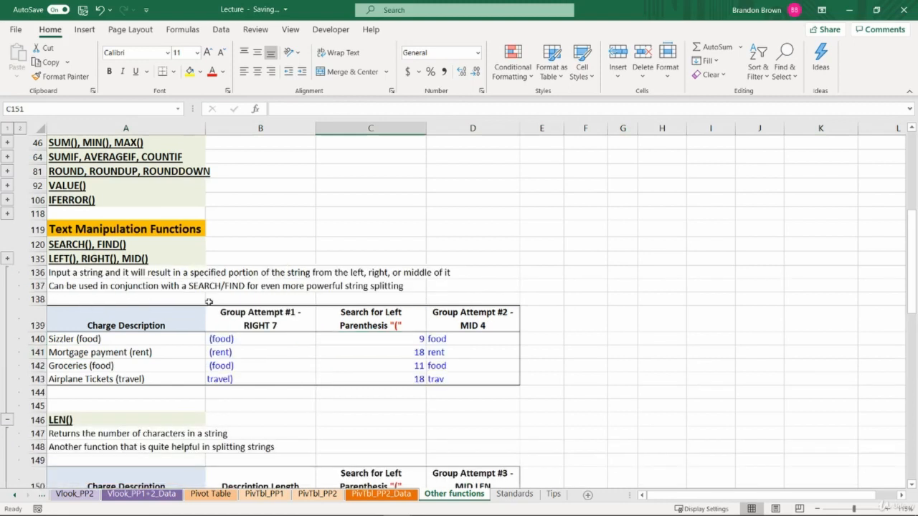
{"action": "left_click_drag", "start_coordinate": [390, 342], "coordinate": [388, 381]}
{"action": "key", "text": "ctrl+c"}
{"action": "scroll", "coordinate": [388, 381], "scroll_direction": "down", "scroll_amount": 2}
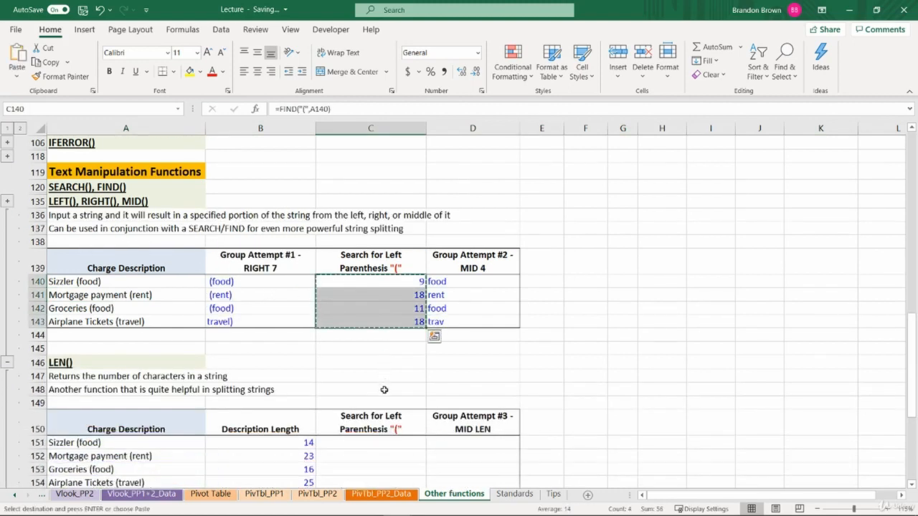
{"action": "left_click", "coordinate": [400, 443]}
{"action": "key", "text": "ctrl+alt+v"}
{"action": "key", "text": "f"}
{"action": "key", "text": "Return"}
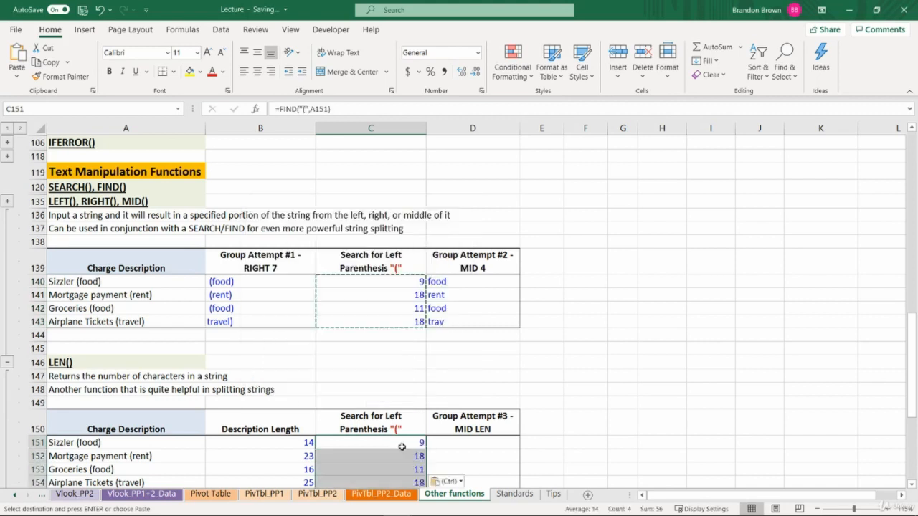
{"action": "left_click", "coordinate": [8, 362]}
Examine the FIND formula in C151 alongside the description length in B151 and the description in A151.
{"action": "left_click", "coordinate": [361, 300]}
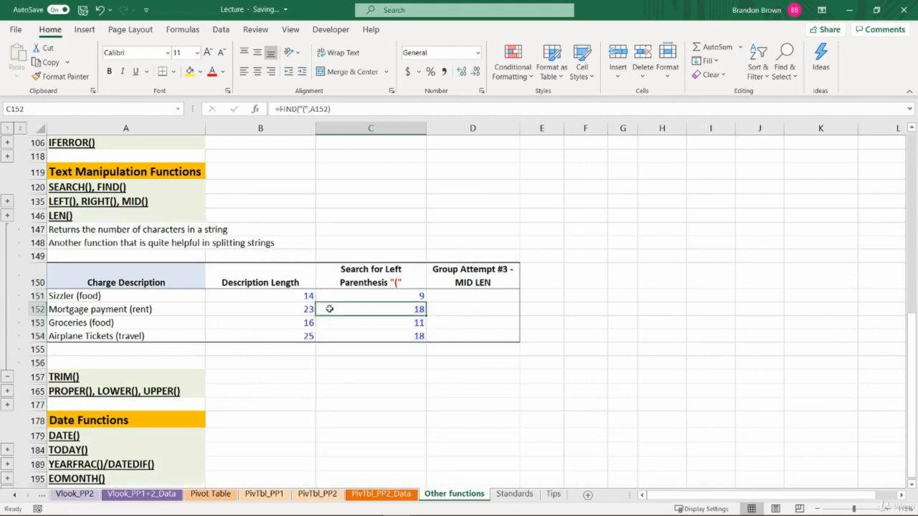
{"action": "double_click", "coordinate": [358, 298]}
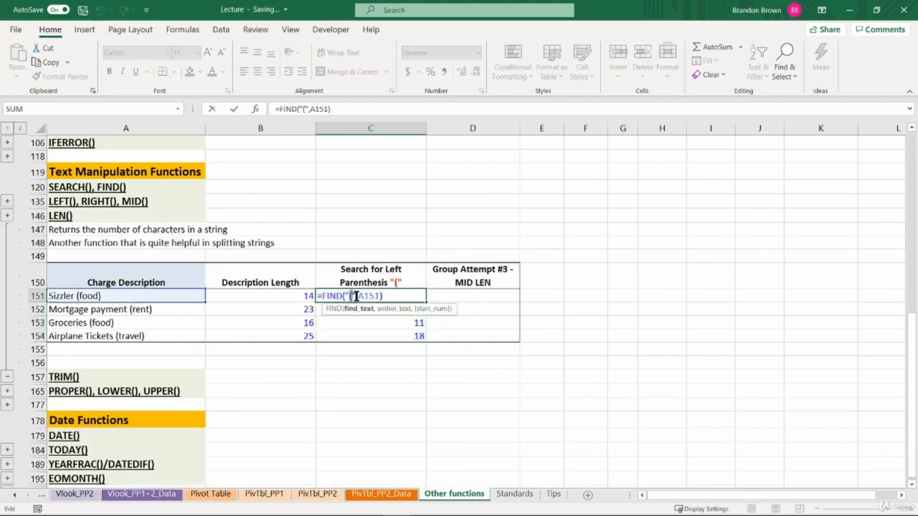
{"action": "key", "text": "Escape"}
{"action": "left_click", "coordinate": [461, 292]}
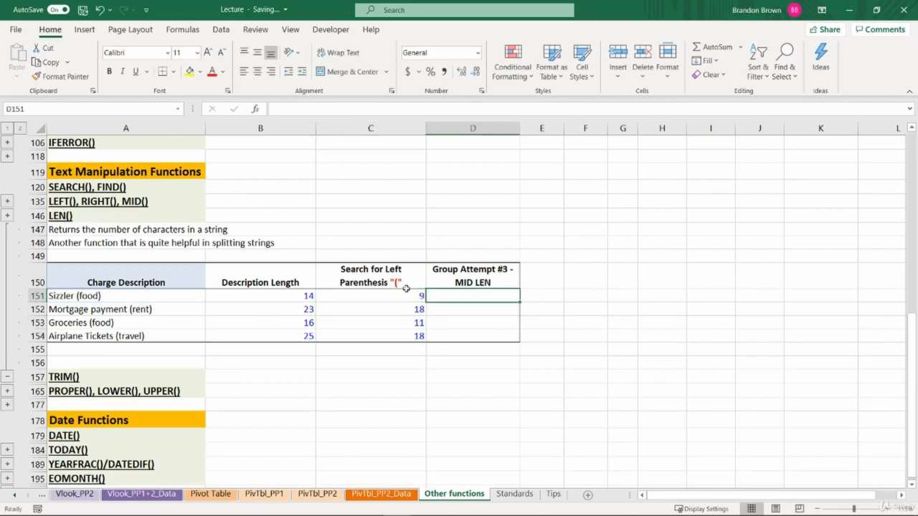
{"action": "left_click", "coordinate": [283, 293]}
{"action": "left_click", "coordinate": [363, 291]}
{"action": "left_click", "coordinate": [287, 291]}
{"action": "left_click", "coordinate": [361, 293]}
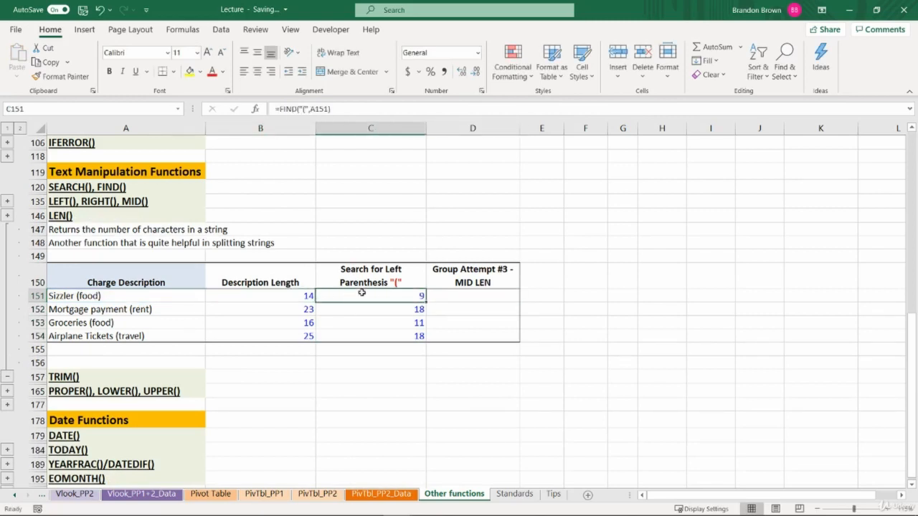
{"action": "mouse_move", "coordinate": [112, 295]}
{"action": "left_mouse_down"}
{"action": "mouse_move", "coordinate": [115, 335]}
{"action": "mouse_move", "coordinate": [113, 296]}
{"action": "left_mouse_up"}
Begin a MID formula in D151 with A151 as the text and C151+1 as the start position.
{"action": "left_click", "coordinate": [463, 295]}
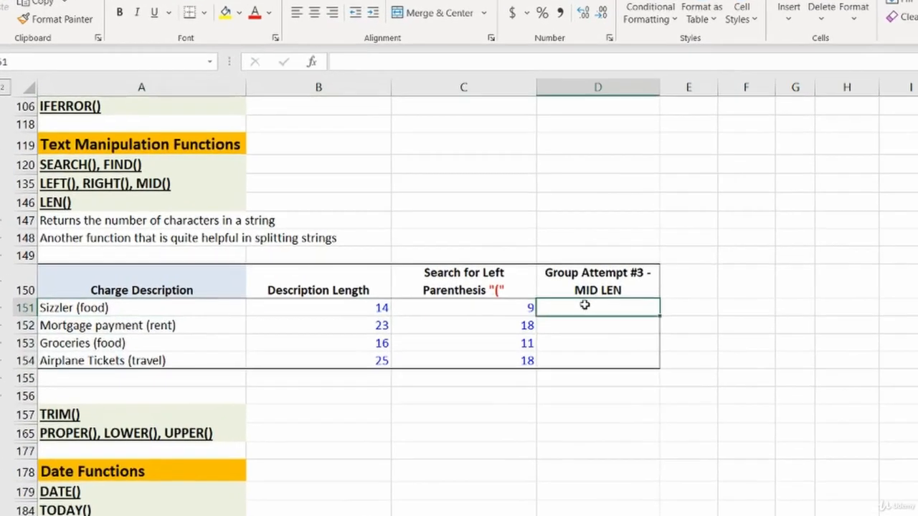
{"action": "type", "text": "=mid"}
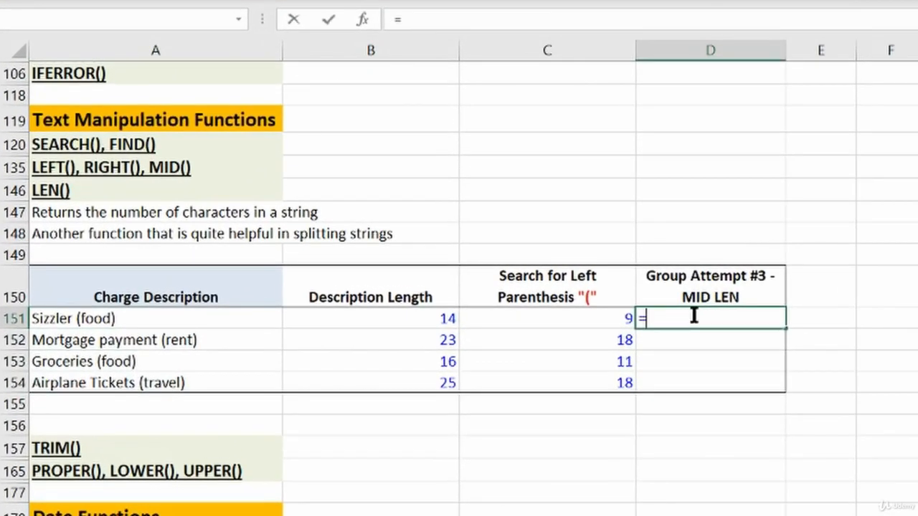
{"action": "key", "text": "Tab"}
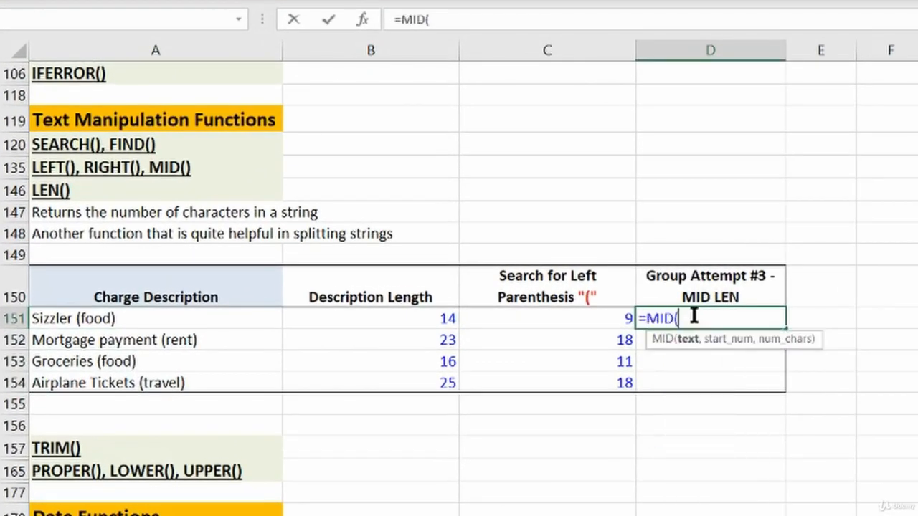
{"action": "left_click", "coordinate": [180, 323]}
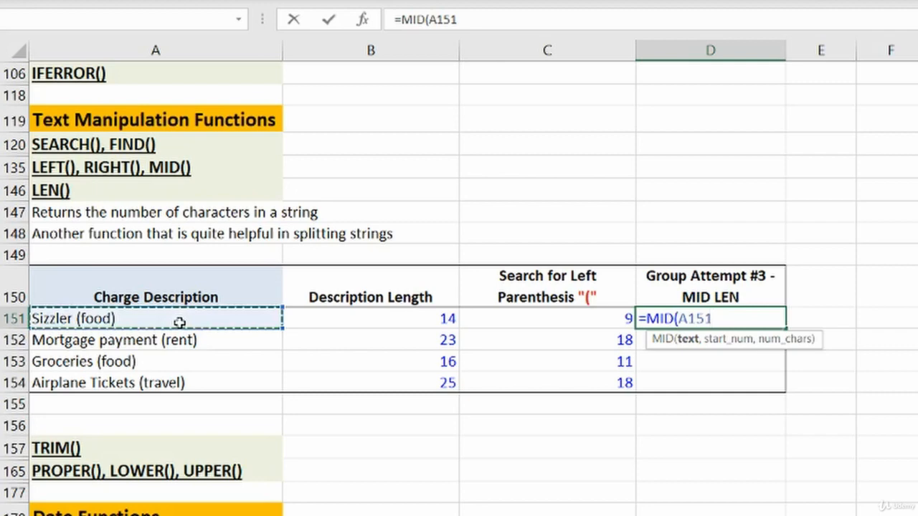
{"action": "type", "text": ","}
{"action": "left_click", "coordinate": [444, 319]}
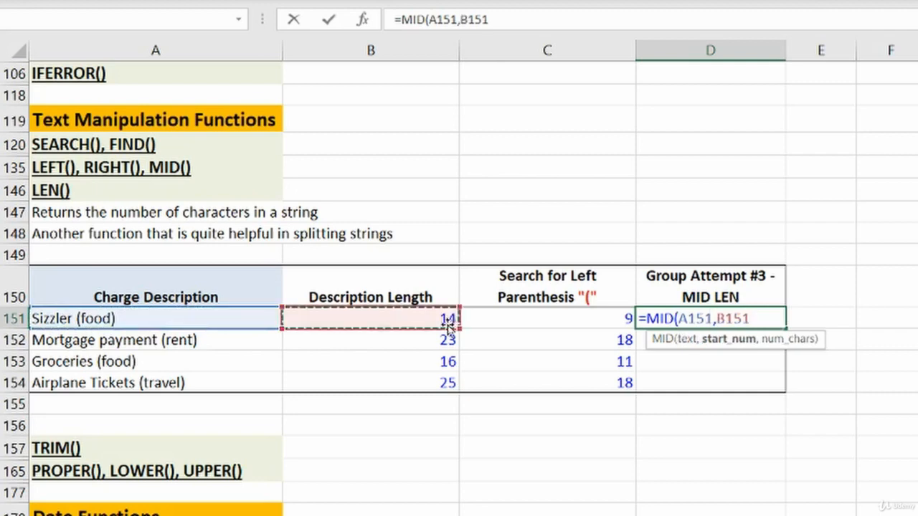
{"action": "left_click", "coordinate": [527, 318]}
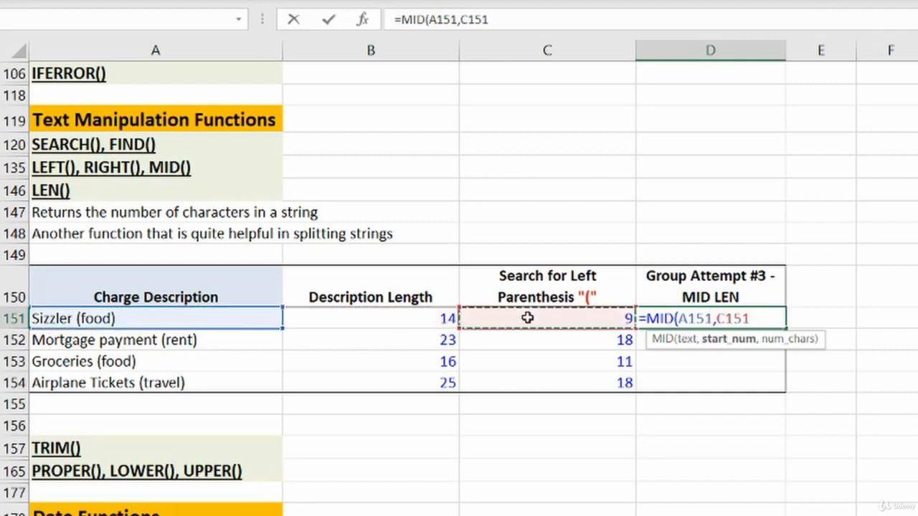
{"action": "type", "text": "+1"}
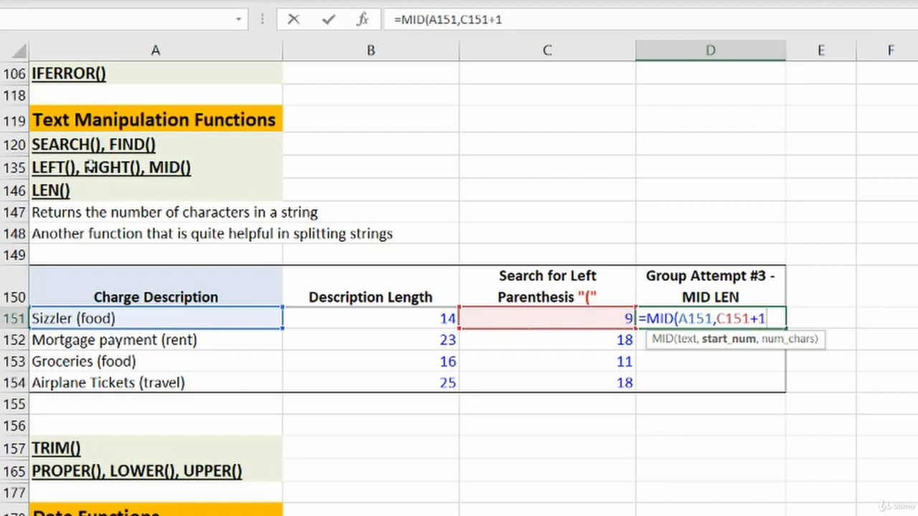
{"action": "type", "text": ","}
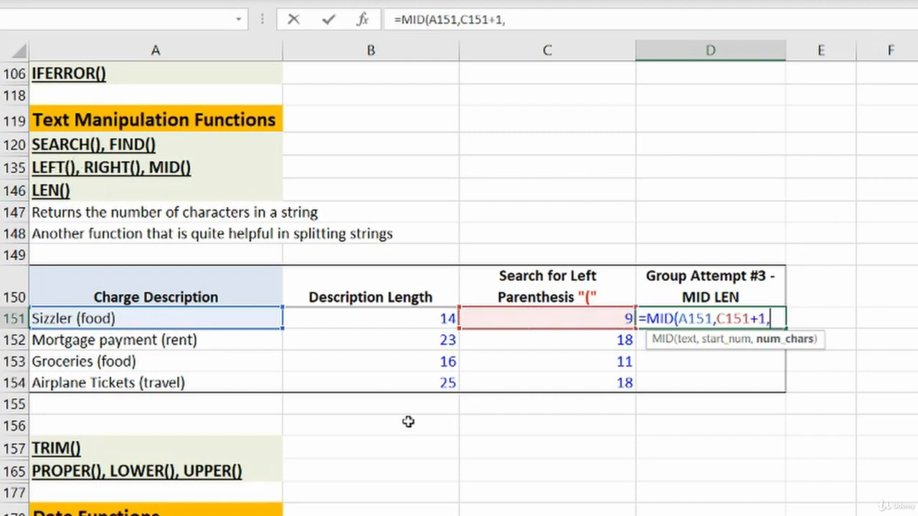
Set the character count to B151-(C151+1), completing D151 as =MID(A151,C151+1,B151-(C151+1)).
{"action": "left_click", "coordinate": [430, 326]}
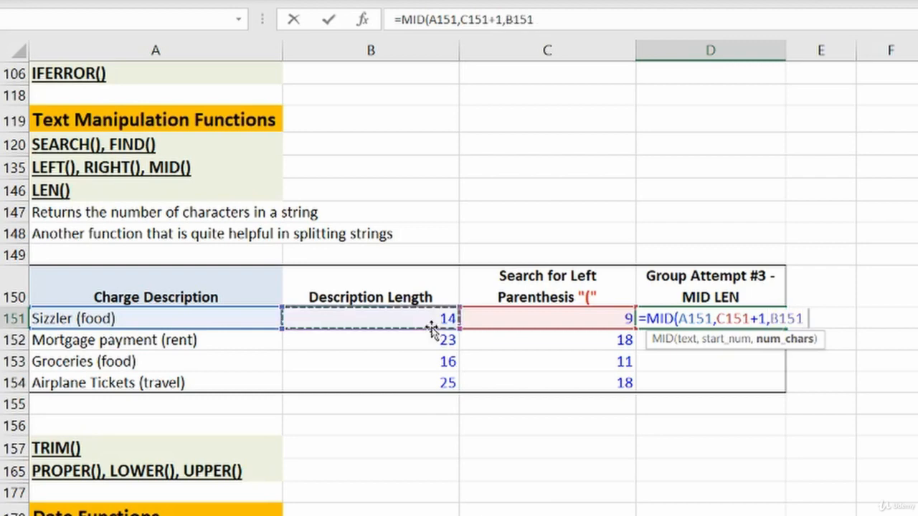
{"action": "type", "text": "-"}
{"action": "left_click", "coordinate": [549, 321]}
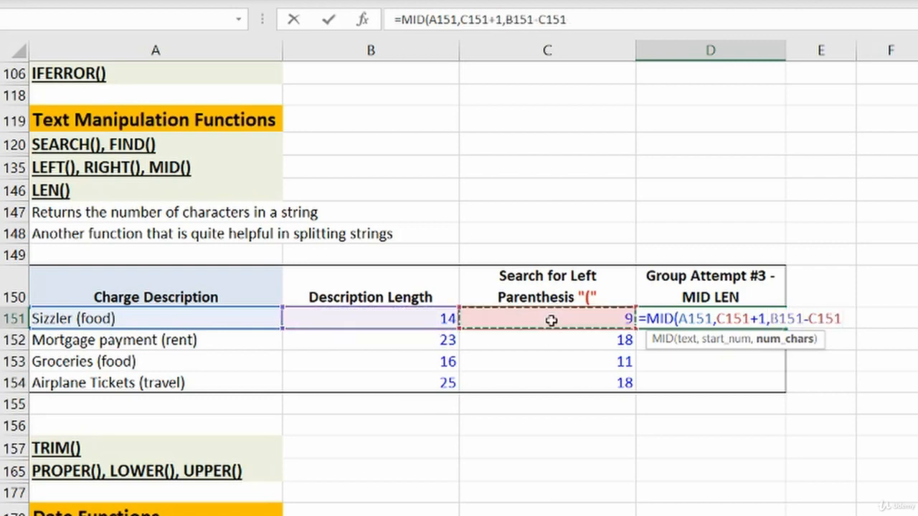
{"action": "type", "text": "+1"}
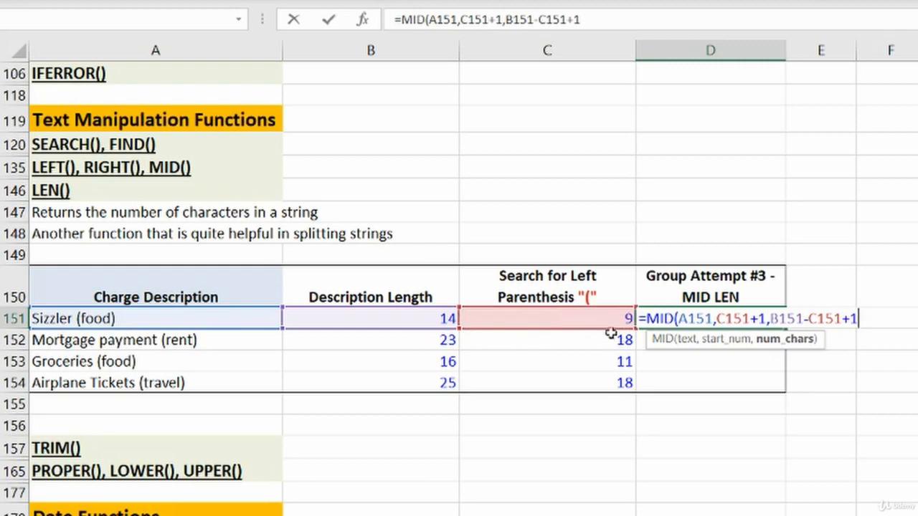
{"action": "left_click", "coordinate": [811, 318]}
{"action": "type", "text": "("}
{"action": "left_click", "coordinate": [878, 317]}
{"action": "type", "text": "))"}
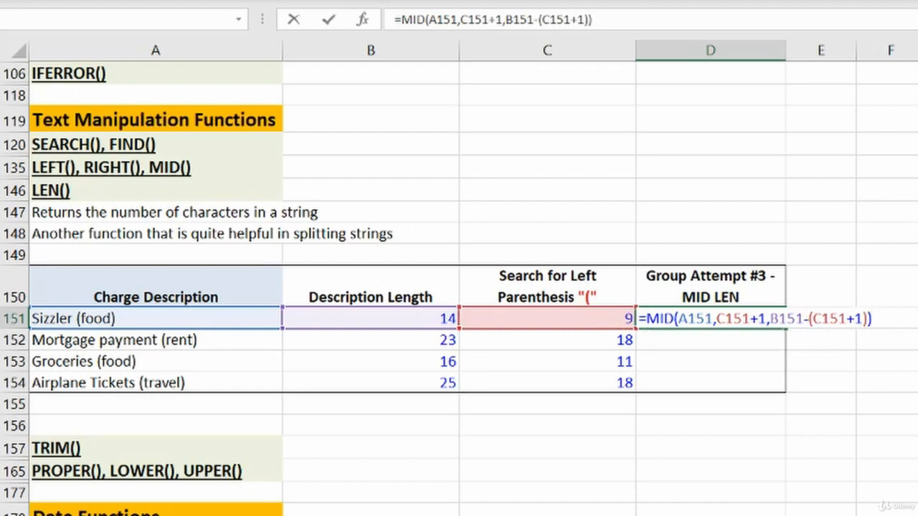
{"action": "key", "text": "Return"}
Copy the MID formula from D151 down through D154 as formulas only.
{"action": "key", "text": "Up"}
{"action": "key", "text": "ctrl+c"}
{"action": "key", "text": "Left"}
{"action": "key", "text": "ctrl+Down"}
{"action": "key", "text": "Right"}
{"action": "key", "text": "ctrl+shift+Up"}
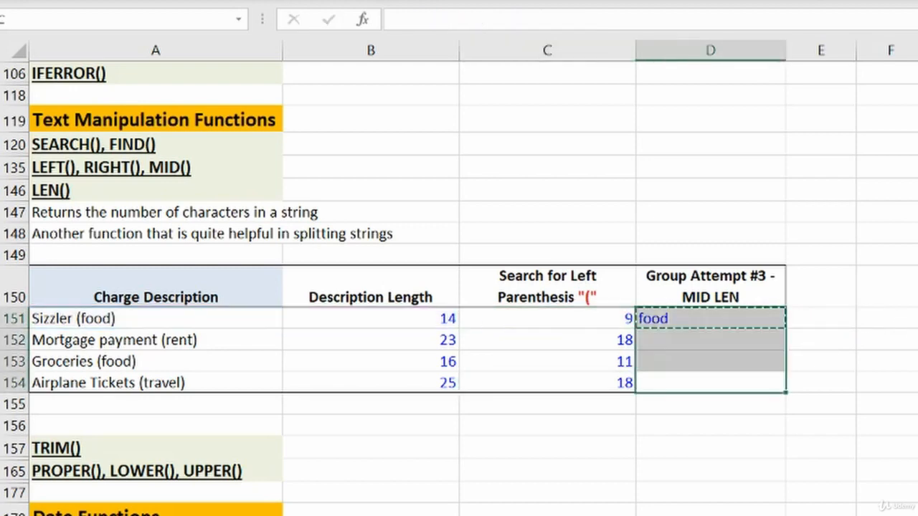
{"action": "key", "text": "ctrl+alt+v"}
{"action": "key", "text": "f"}
{"action": "key", "text": "Return"}
{"action": "key", "text": "Escape"}
Review the extracted groups and MID formulas in D151:D154 against the charge descriptions.
{"action": "left_click", "coordinate": [710, 383]}
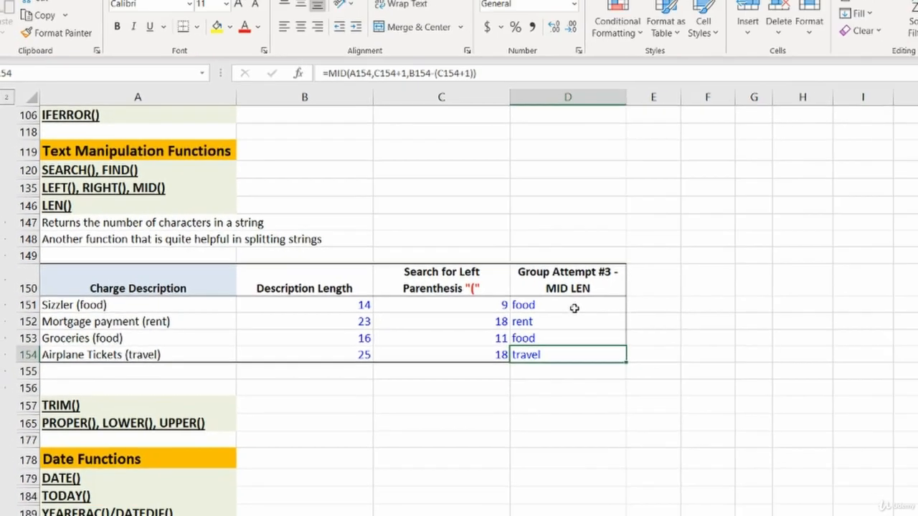
{"action": "left_click_drag", "start_coordinate": [575, 309], "coordinate": [566, 338]}
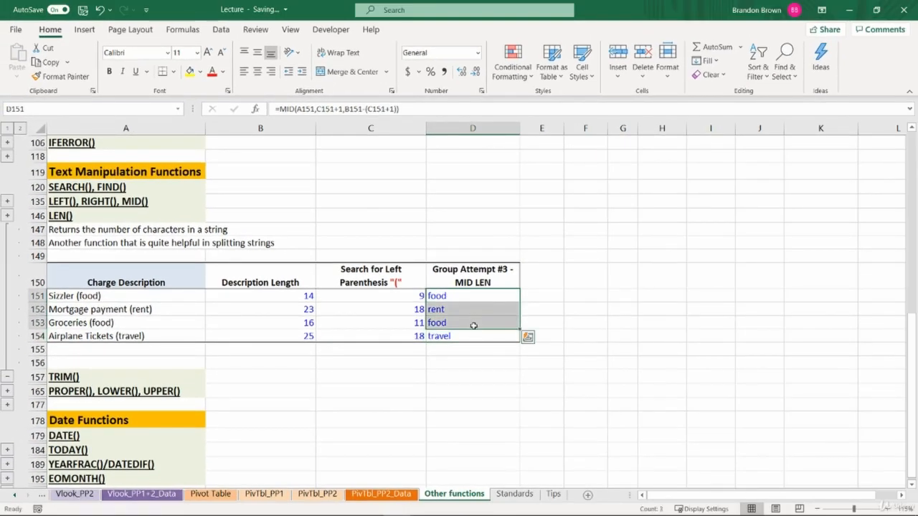
{"action": "left_click", "coordinate": [474, 325]}
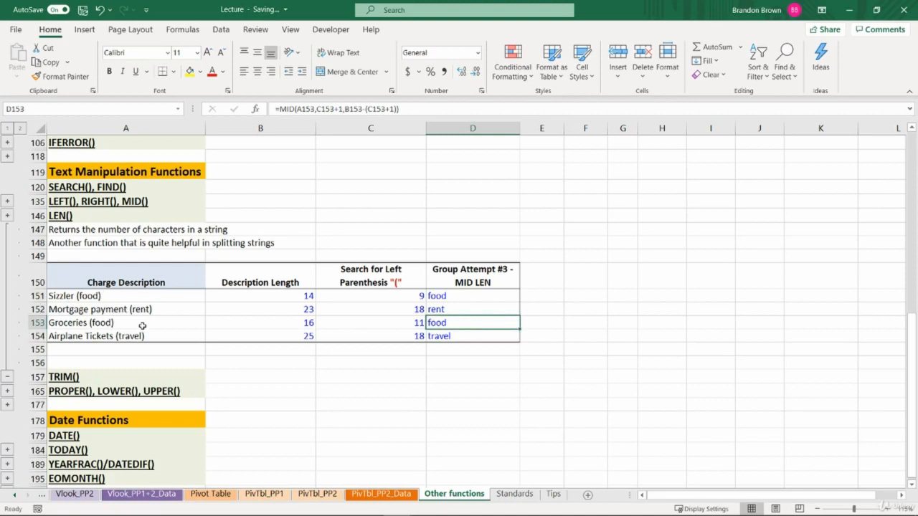
{"action": "left_click", "coordinate": [467, 338]}
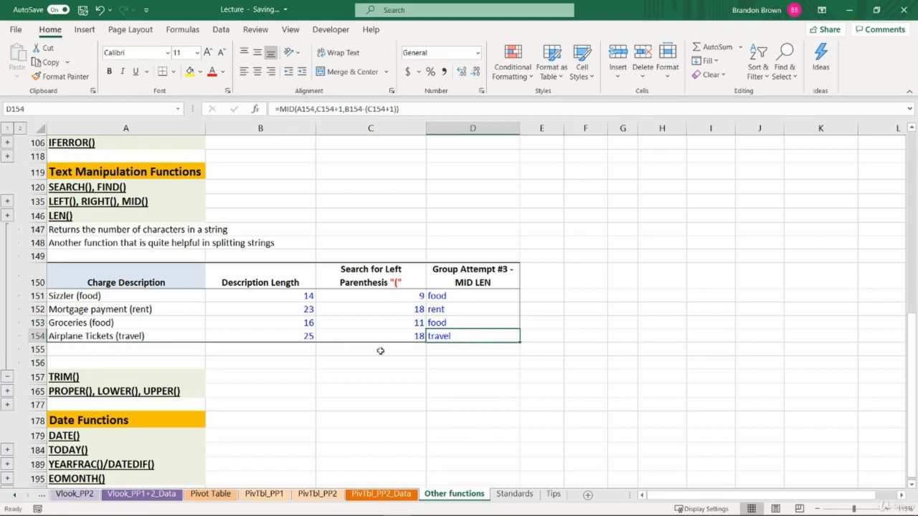
{"action": "left_click_drag", "start_coordinate": [457, 297], "coordinate": [451, 334]}
{"action": "left_click", "coordinate": [451, 334]}
Collapse the LEN() rows, expand the TRIM() rows and inspect the extra spaces in A162.
{"action": "left_click", "coordinate": [8, 377]}
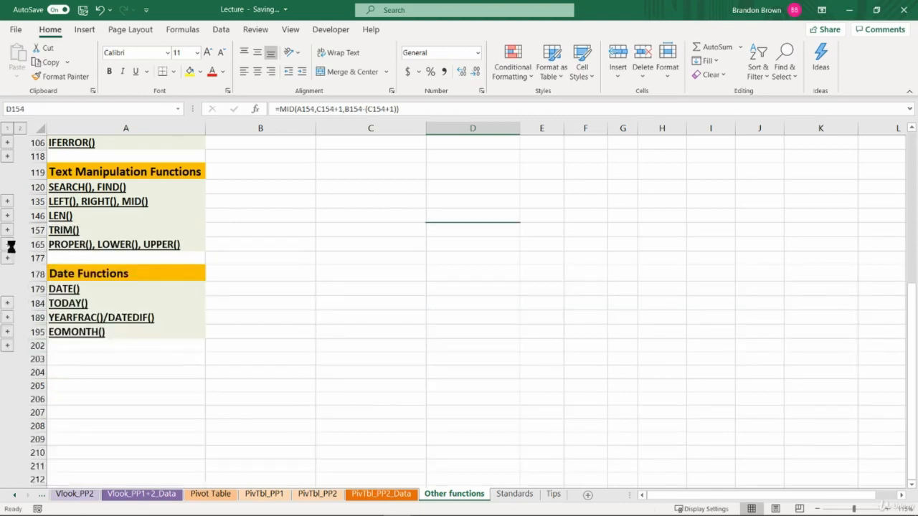
{"action": "left_click", "coordinate": [7, 244]}
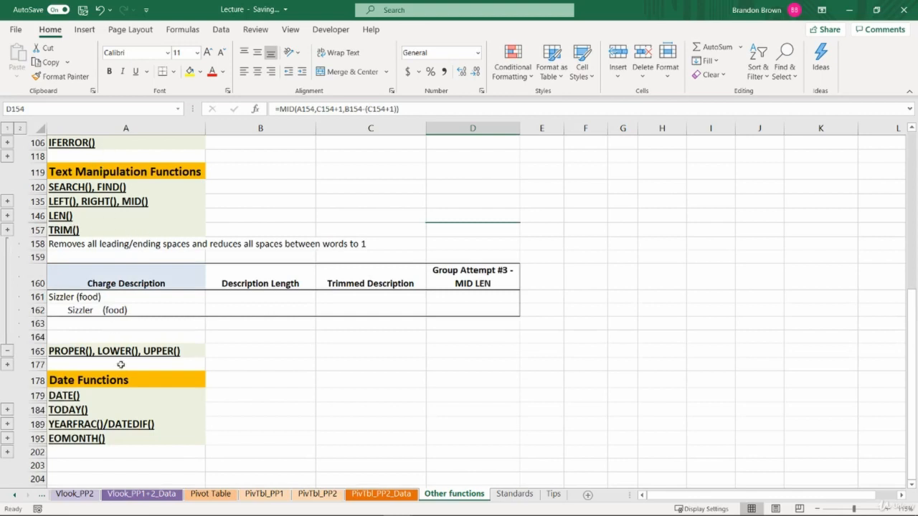
{"action": "left_click", "coordinate": [240, 299]}
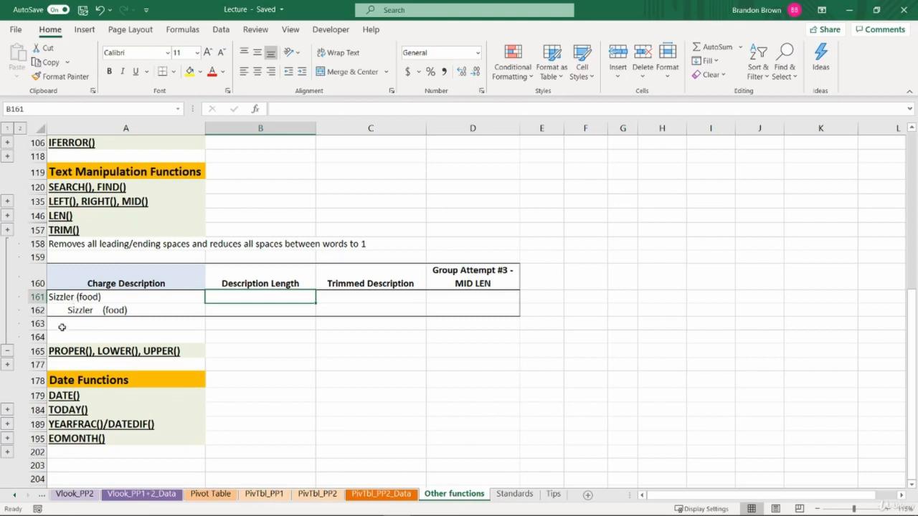
{"action": "double_click", "coordinate": [129, 310]}
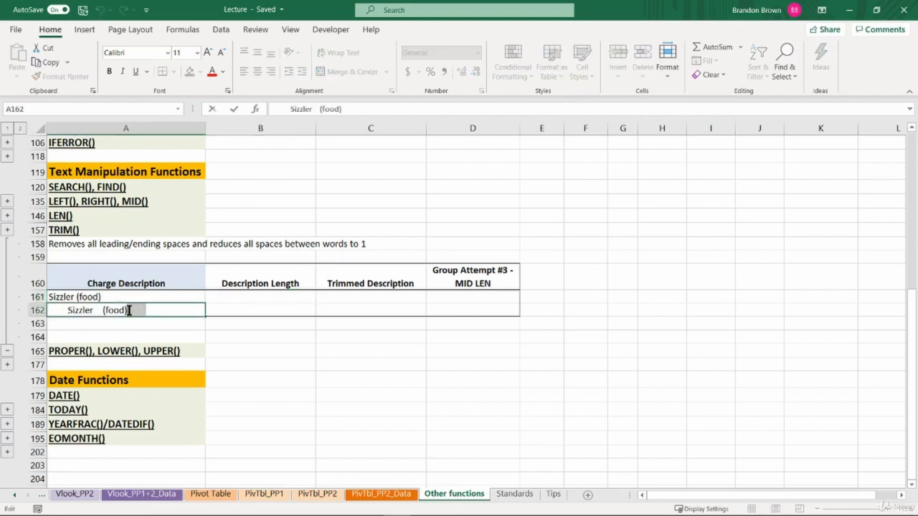
{"action": "left_click", "coordinate": [100, 310]}
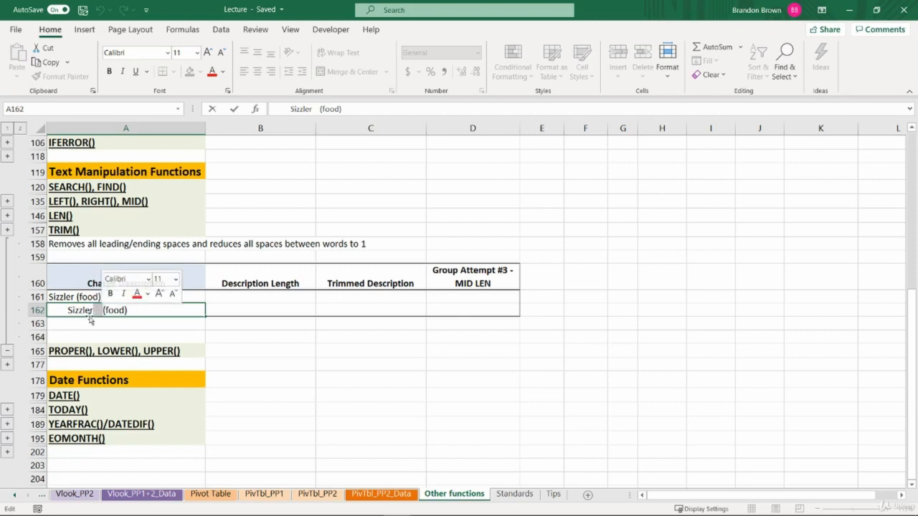
Enter =LEN(A161) in B161 to count the characters of the first charge description.
{"action": "left_click", "coordinate": [261, 297]}
{"action": "type", "text": "=len"}
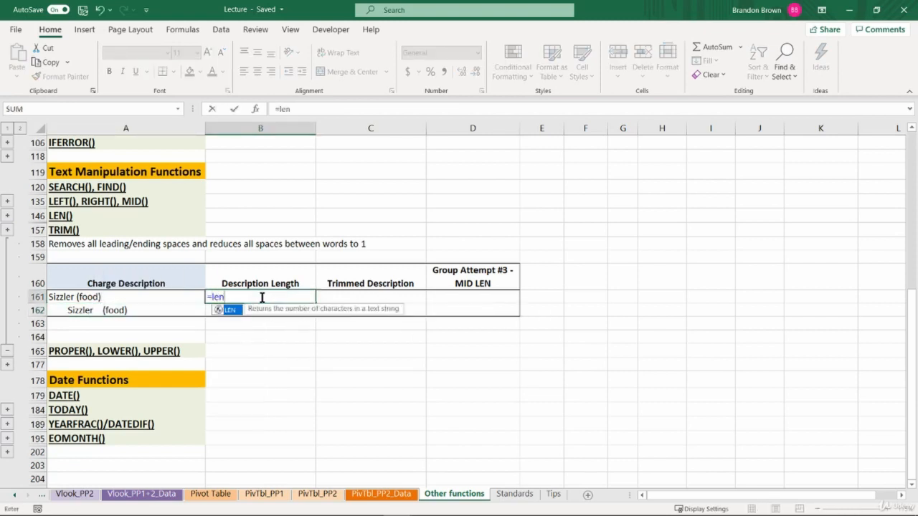
{"action": "key", "text": "Tab"}
{"action": "left_click", "coordinate": [151, 297]}
{"action": "key", "text": "Return"}
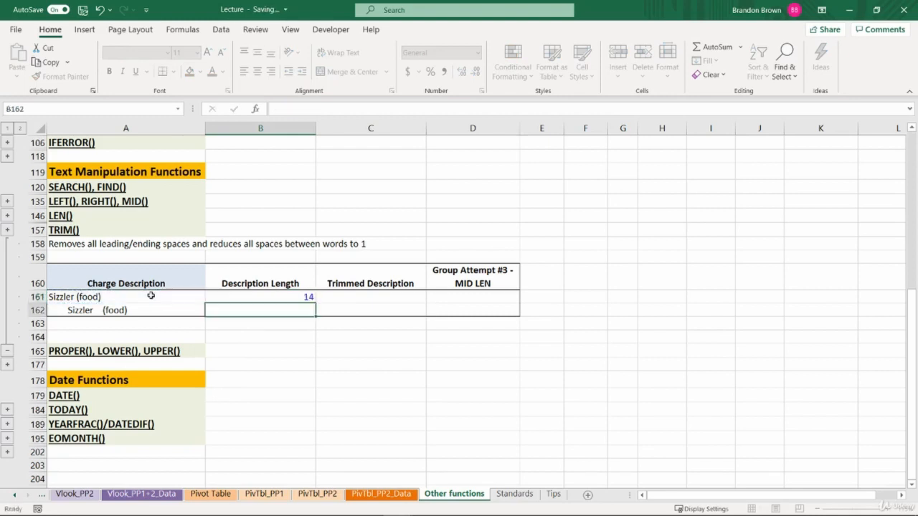
Copy the LEN formula from B161 into B162 as a formula only.
{"action": "key", "text": "Up"}
{"action": "key", "text": "ctrl+c"}
{"action": "key", "text": "Down"}
{"action": "key", "text": "ctrl+alt+v"}
{"action": "key", "text": "f"}
{"action": "key", "text": "Return"}
{"action": "key", "text": "Escape"}
Examine the LEN formulas in B161:B162 alongside the spaced-out description in A162.
{"action": "key", "text": "Up"}
{"action": "key", "text": "F2"}
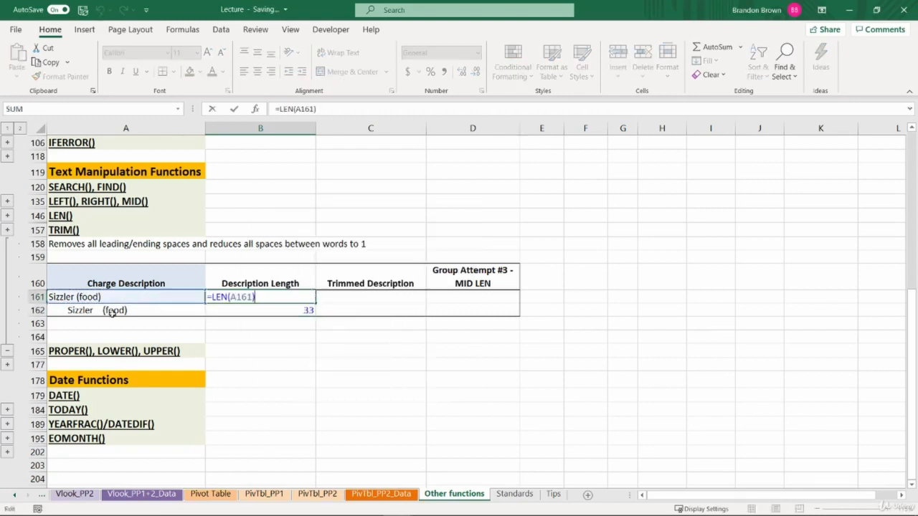
{"action": "key", "text": "Escape"}
{"action": "left_click", "coordinate": [282, 307]}
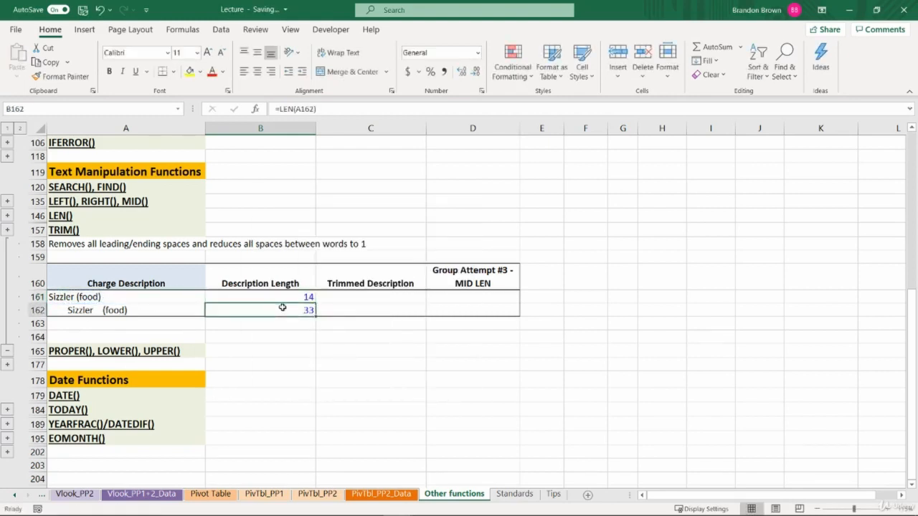
{"action": "left_click", "coordinate": [74, 308]}
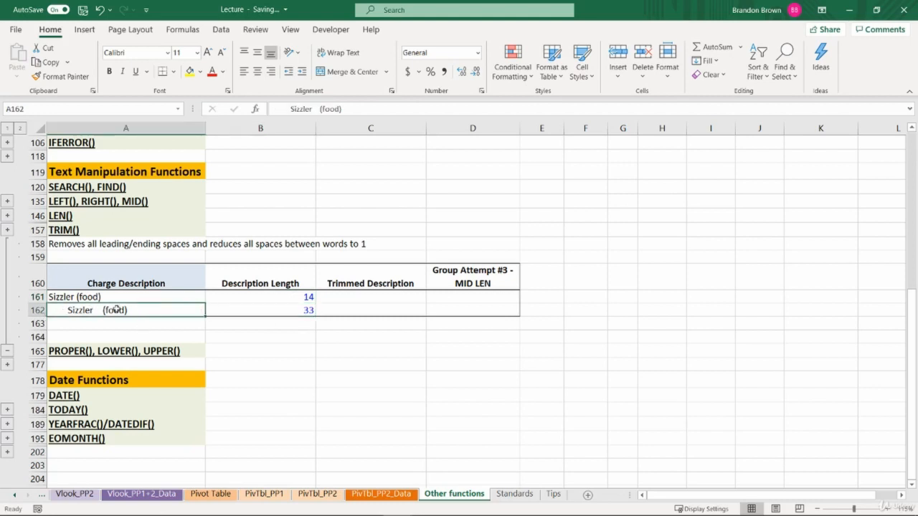
{"action": "left_click", "coordinate": [306, 295]}
Enter =TRIM(A161) in C161 under Trimmed Description.
{"action": "left_click", "coordinate": [360, 295]}
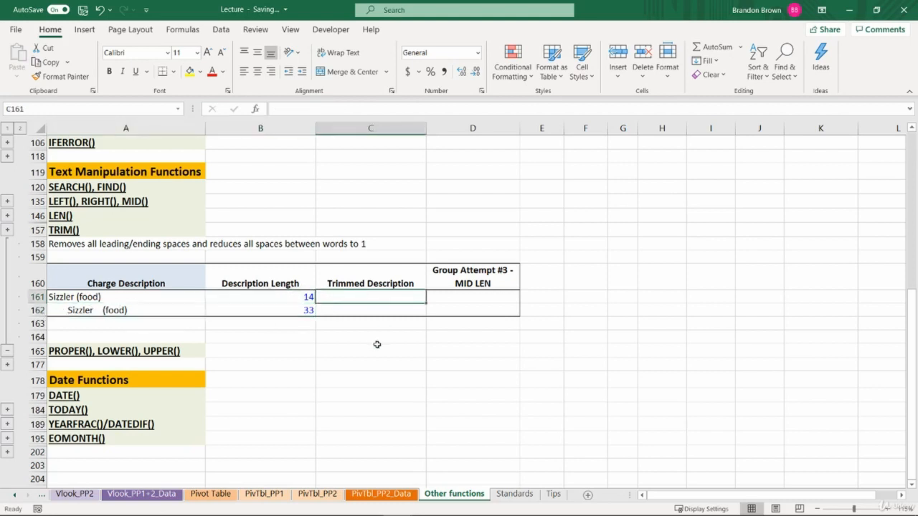
{"action": "type", "text": "=trim"}
{"action": "key", "text": "Tab"}
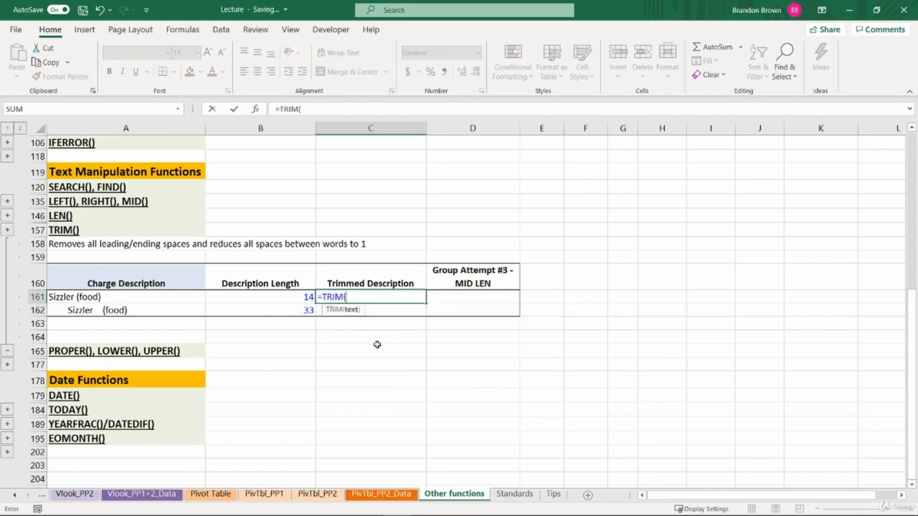
{"action": "left_click", "coordinate": [152, 297]}
{"action": "type", "text": ")"}
{"action": "key", "text": "Return"}
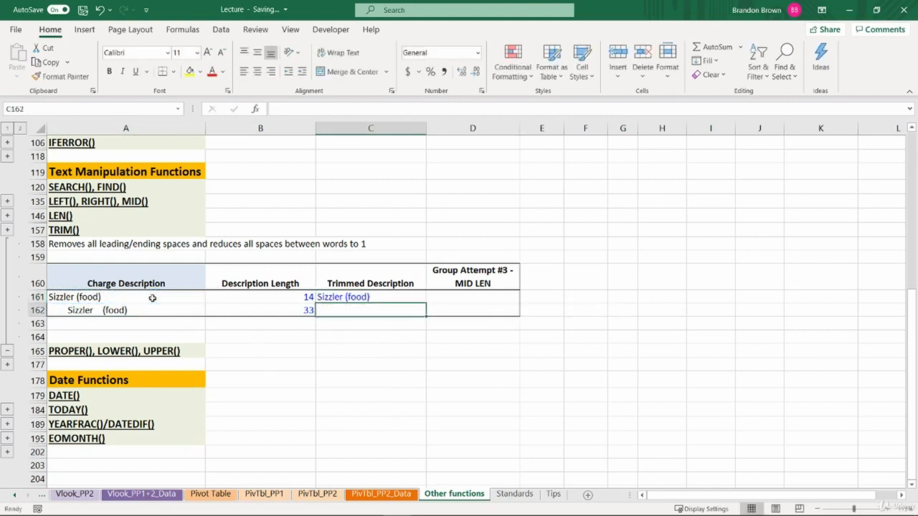
Copy the TRIM formula from C161 into C162 as a formula only.
{"action": "key", "text": "Up"}
{"action": "scroll", "coordinate": [165, 297], "scroll_direction": "up", "scroll_amount": 2}
{"action": "key", "text": "ctrl+c"}
{"action": "key", "text": "Down"}
{"action": "key", "text": "ctrl+alt+v"}
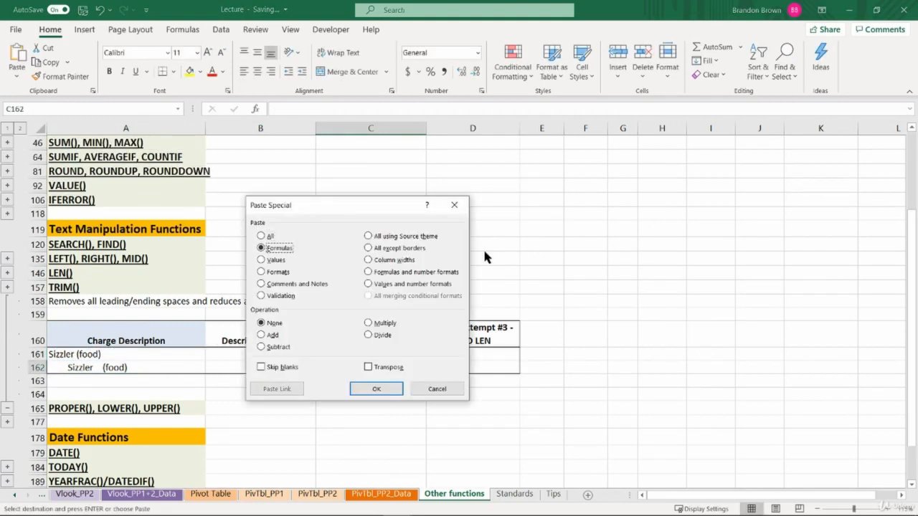
{"action": "key", "text": "Return"}
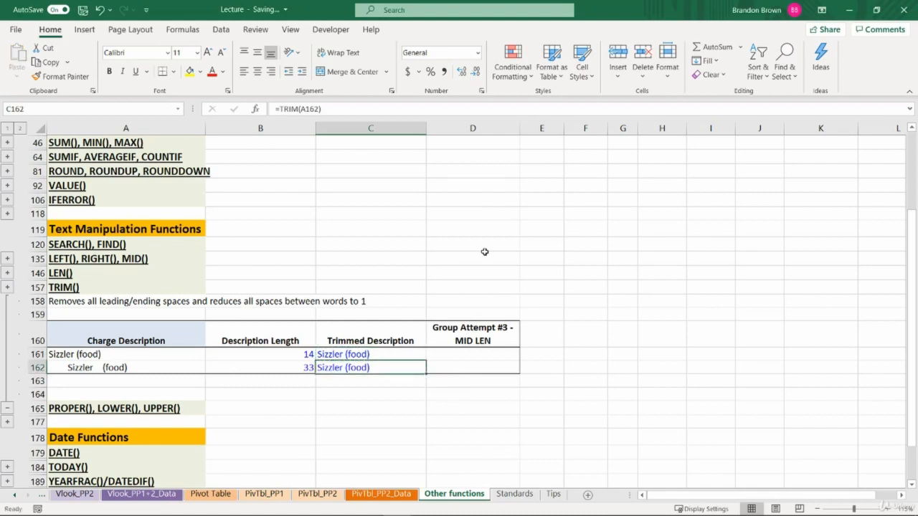
Replace the column header in D160 with "Length Trimmed Description".
{"action": "key", "text": "Up"}
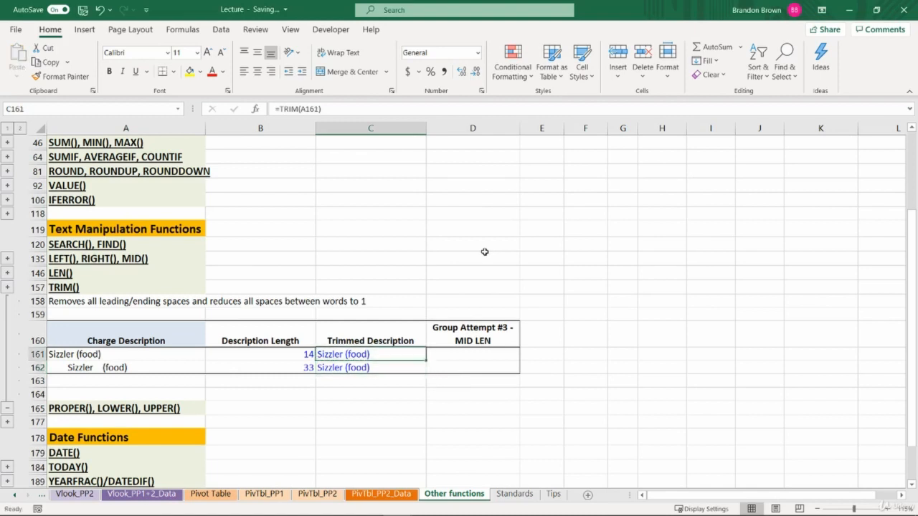
{"action": "key", "text": "Up"}
{"action": "key", "text": "Right"}
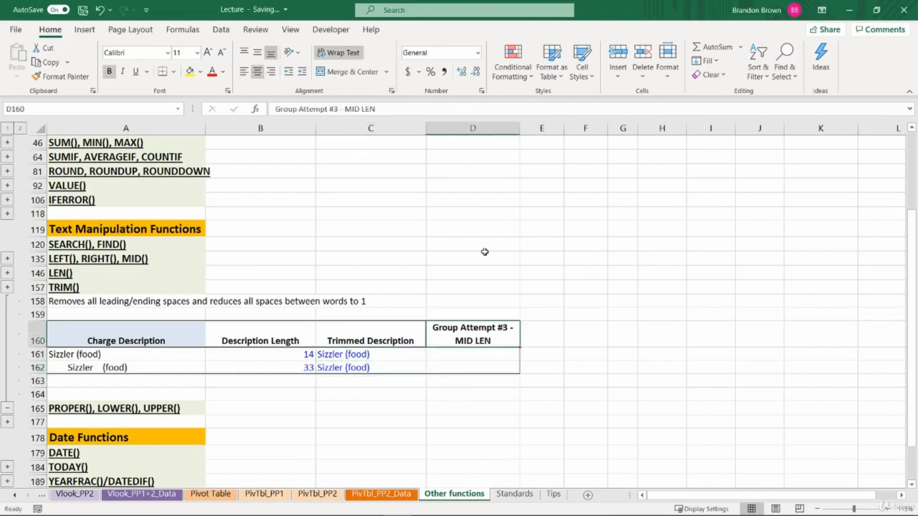
{"action": "type", "text": "Length Trimmed"}
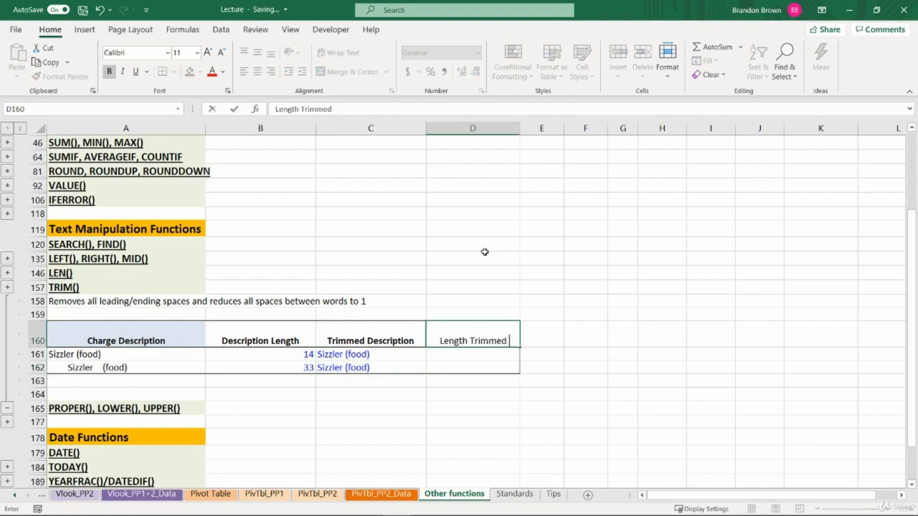
{"action": "type", "text": " Description"}
{"action": "key", "text": "Return"}
{"action": "type", "text": "="}
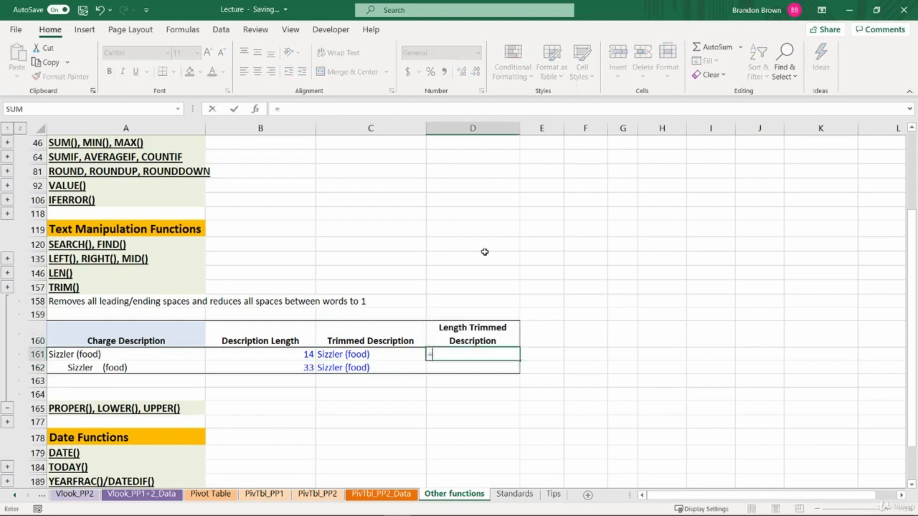
{"action": "type", "text": "LEN("}
{"action": "key", "text": "Escape"}
Copy the LEN formulas from B161:B162 into D161:D162 as formulas only.
{"action": "key", "text": "Left"}
{"action": "key", "text": "Left"}
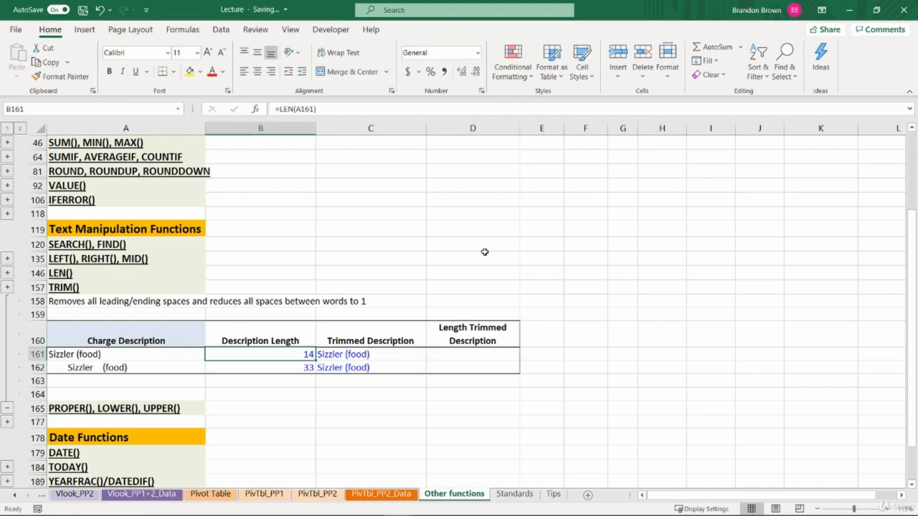
{"action": "key", "text": "shift+Down"}
{"action": "key", "text": "ctrl+c"}
{"action": "key", "text": "Right"}
{"action": "key", "text": "Right"}
{"action": "key", "text": "ctrl+alt+v"}
{"action": "key", "text": "f"}
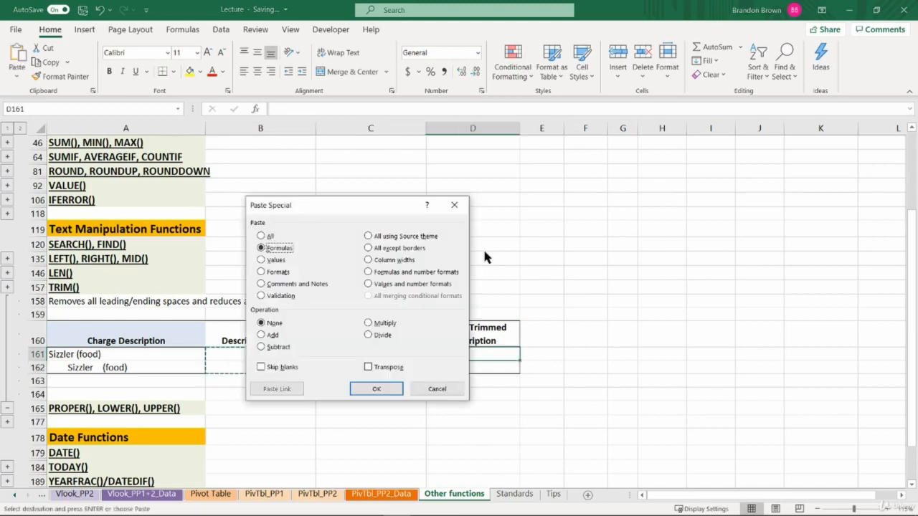
{"action": "key", "text": "Return"}
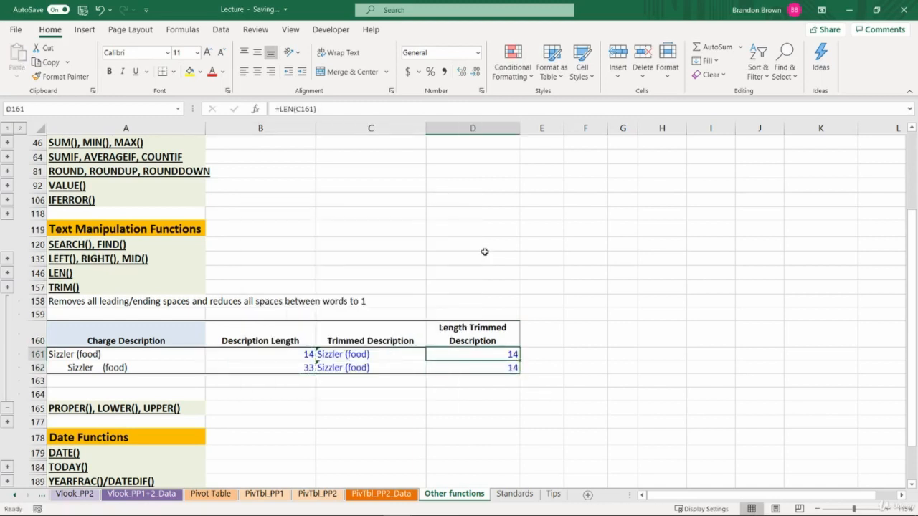
Check the cell references of the LEN formulas in D161:D162 and compare them with the trimmed descriptions in C161:C162.
{"action": "key", "text": "F2"}
{"action": "key", "text": "Escape"}
{"action": "key", "text": "Down"}
{"action": "key", "text": "F2"}
{"action": "key", "text": "Escape"}
{"action": "key", "text": "Up"}
{"action": "key", "text": "Left"}
{"action": "key", "text": "Right"}
{"action": "key", "text": "Down"}
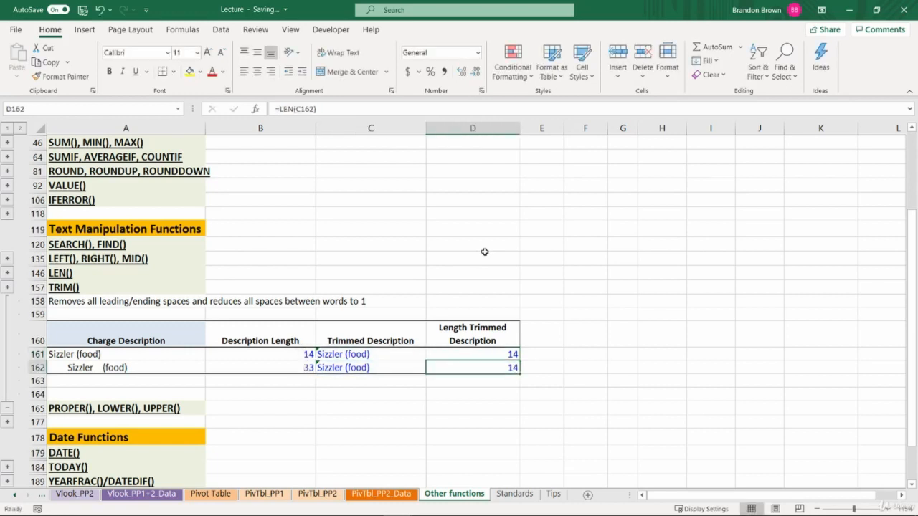
{"action": "key", "text": "Left"}
{"action": "key", "text": "Up"}
{"action": "key", "text": "Up"}
{"action": "key", "text": "Down"}
{"action": "key", "text": "Down"}
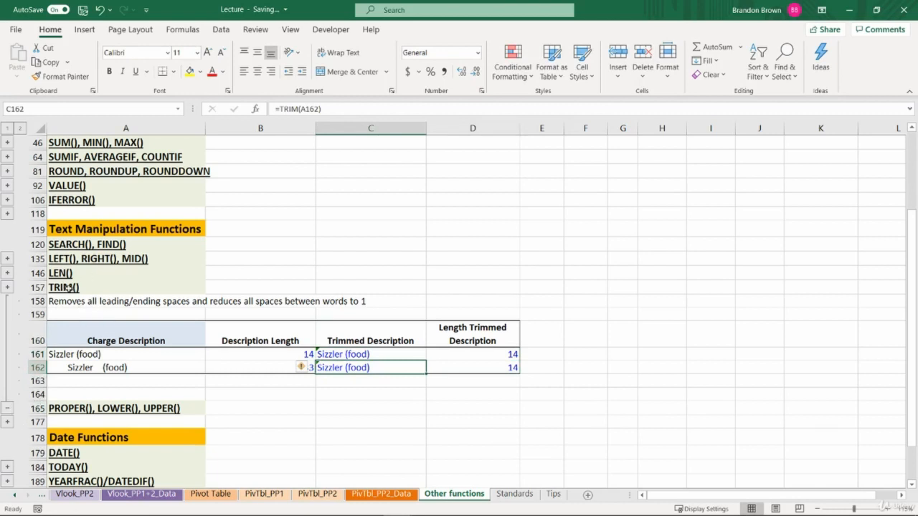
Collapse the TRIM() rows, expand the PROPER(), LOWER(), UPPER() rows and review the PROPER() explanation.
{"action": "left_click", "coordinate": [9, 411]}
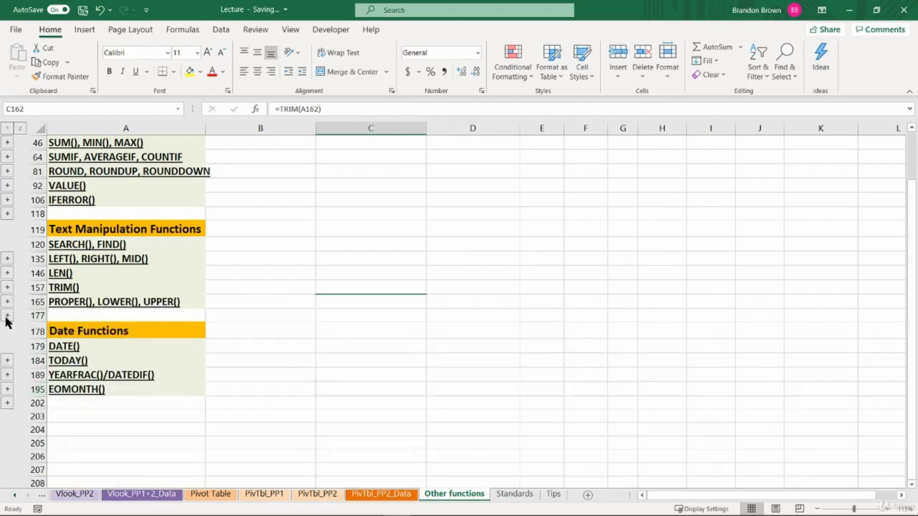
{"action": "left_click", "coordinate": [6, 320]}
{"action": "left_click", "coordinate": [129, 316]}
{"action": "left_click", "coordinate": [136, 302]}
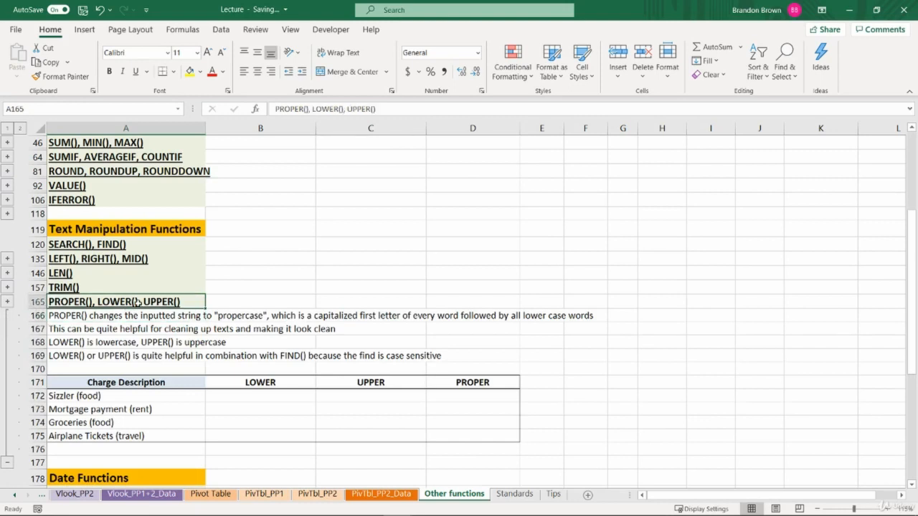
{"action": "left_click_drag", "start_coordinate": [103, 316], "coordinate": [264, 321]}
{"action": "left_click", "coordinate": [267, 317]}
Enter a "hi my name is" sample sentence with a first name, all lowercase in C146 and with every word capitalized in C157.
{"action": "left_click", "coordinate": [353, 280]}
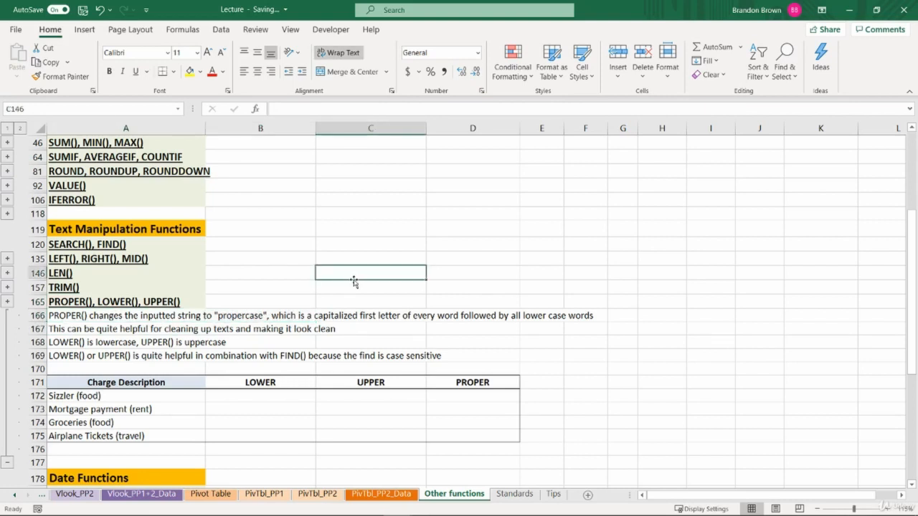
{"action": "type", "text": "hi my name is brandon"}
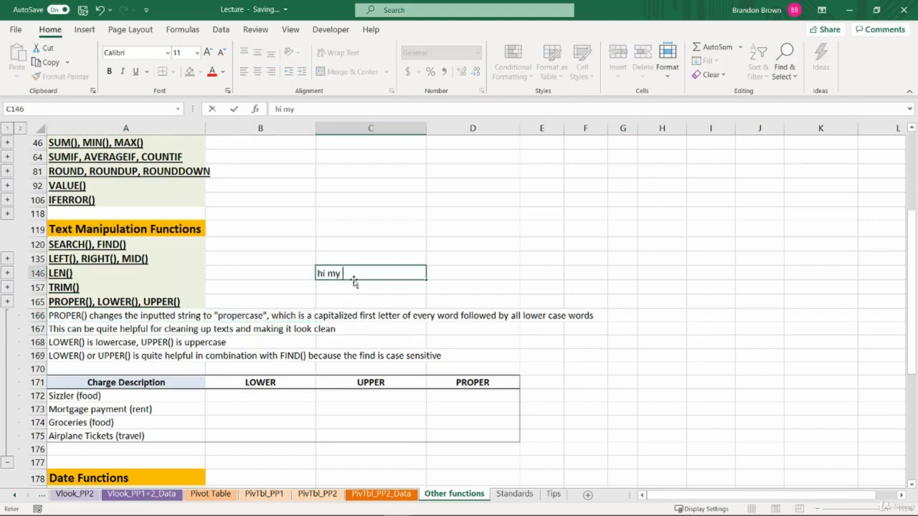
{"action": "key", "text": "Return"}
{"action": "type", "text": "HI"}
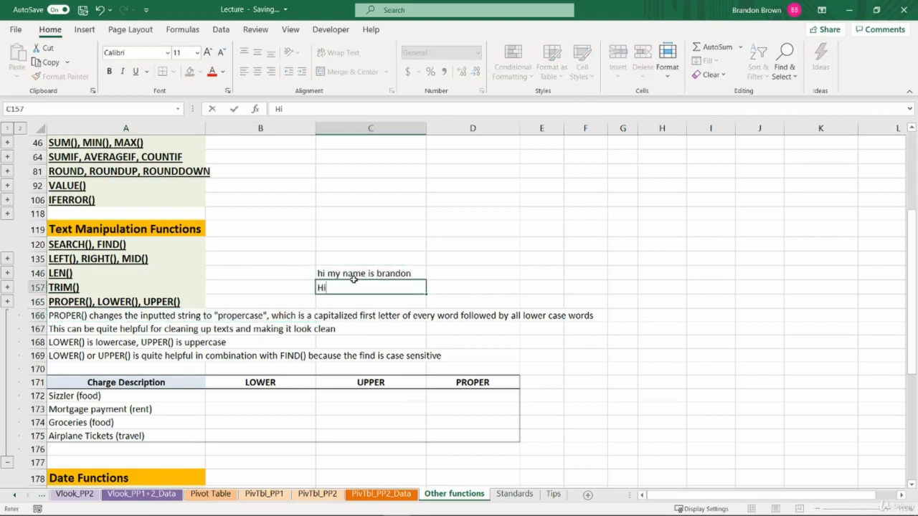
{"action": "type", "text": " My Namje I"}
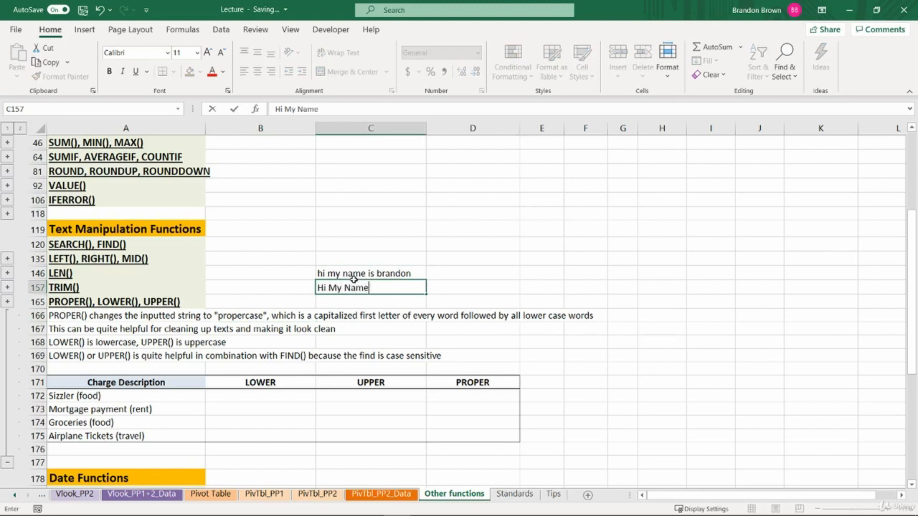
{"action": "type", "text": "s Brandon"}
{"action": "key", "text": "ctrl+Return"}
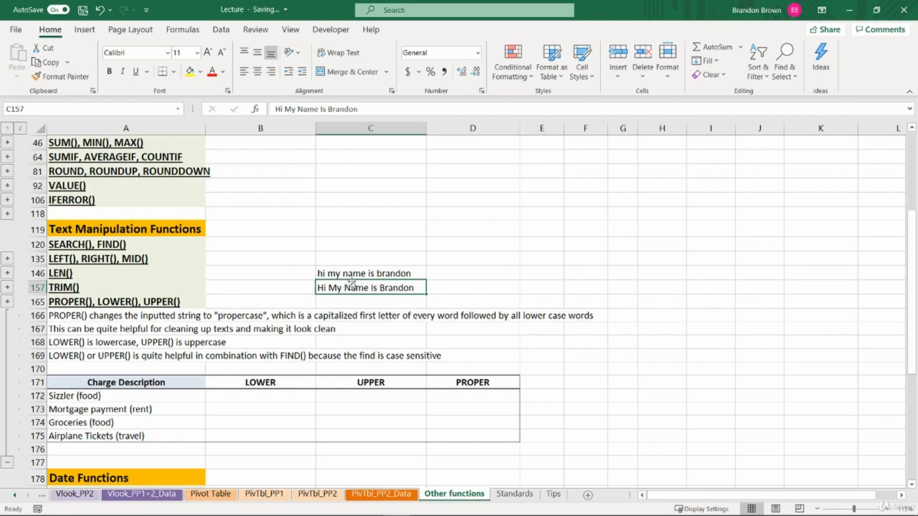
{"action": "left_click_drag", "start_coordinate": [379, 274], "coordinate": [379, 286]}
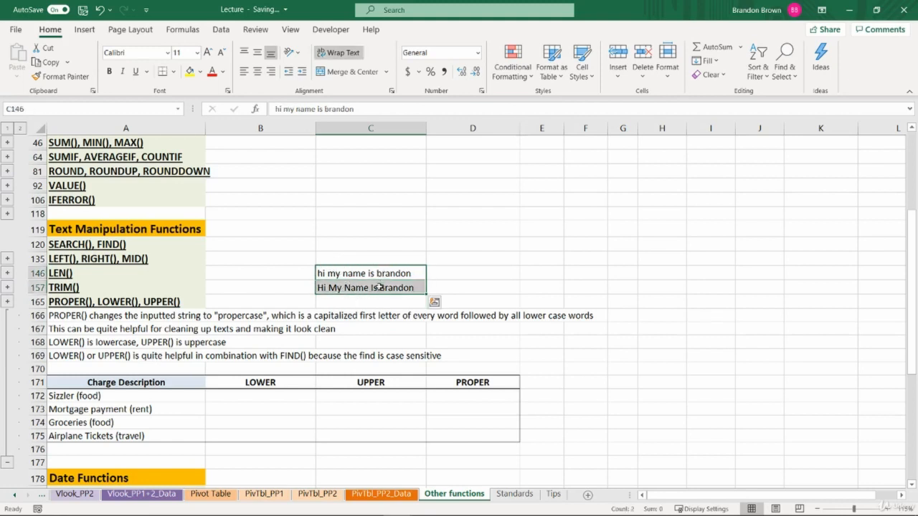
{"action": "left_click_drag", "start_coordinate": [244, 381], "coordinate": [270, 435]}
{"action": "left_click", "coordinate": [391, 374]}
{"action": "left_click_drag", "start_coordinate": [391, 394], "coordinate": [393, 436]}
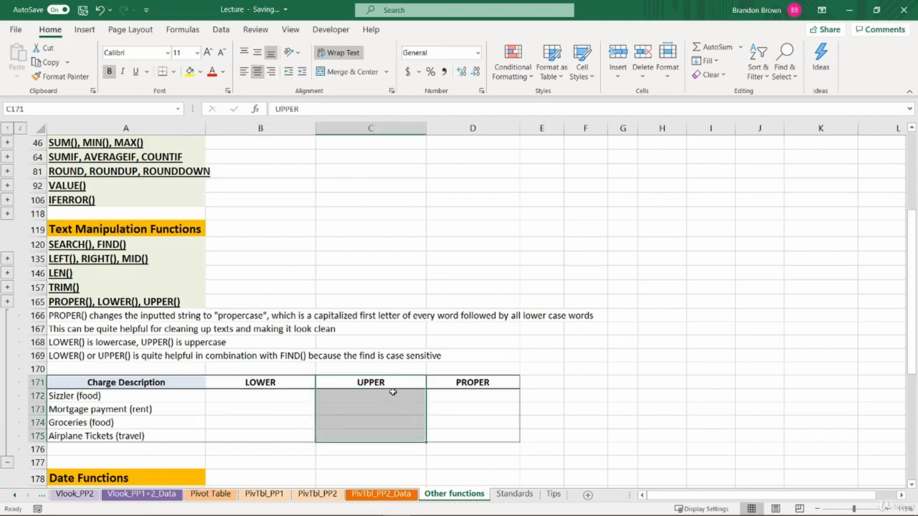
{"action": "left_click", "coordinate": [391, 392]}
{"action": "type", "text": "KAKLJNFLKEW"}
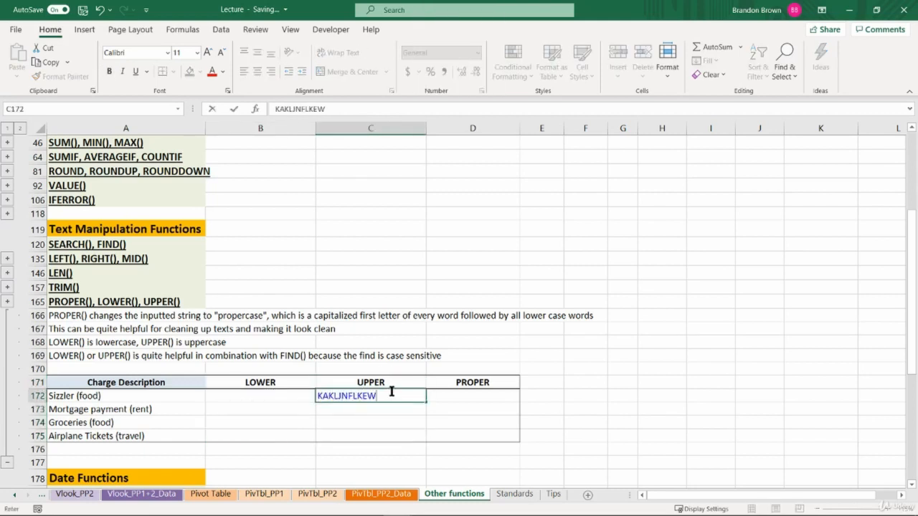
{"action": "key", "text": "Escape"}
Enter =LOWER($A172) in B172, locking only the column of the charge description reference.
{"action": "left_click", "coordinate": [272, 395]}
{"action": "type", "text": "=low"}
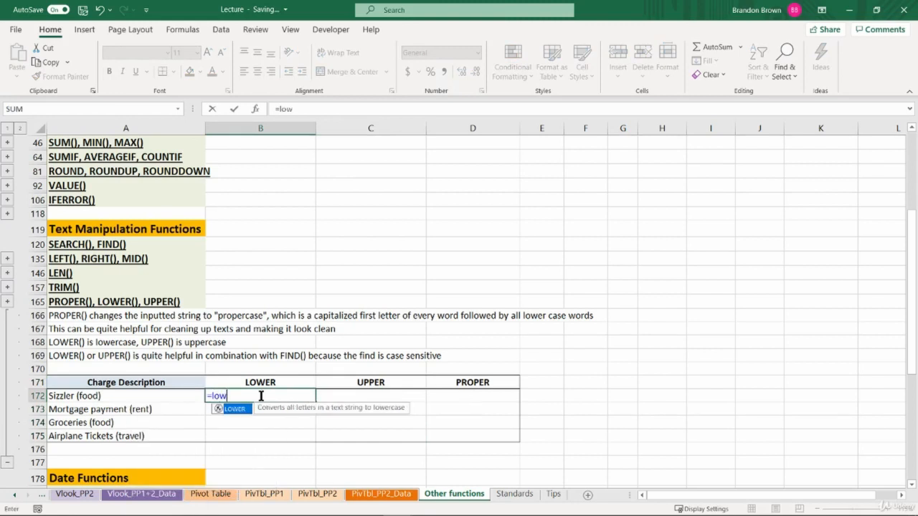
{"action": "key", "text": "Tab"}
{"action": "left_click", "coordinate": [143, 401]}
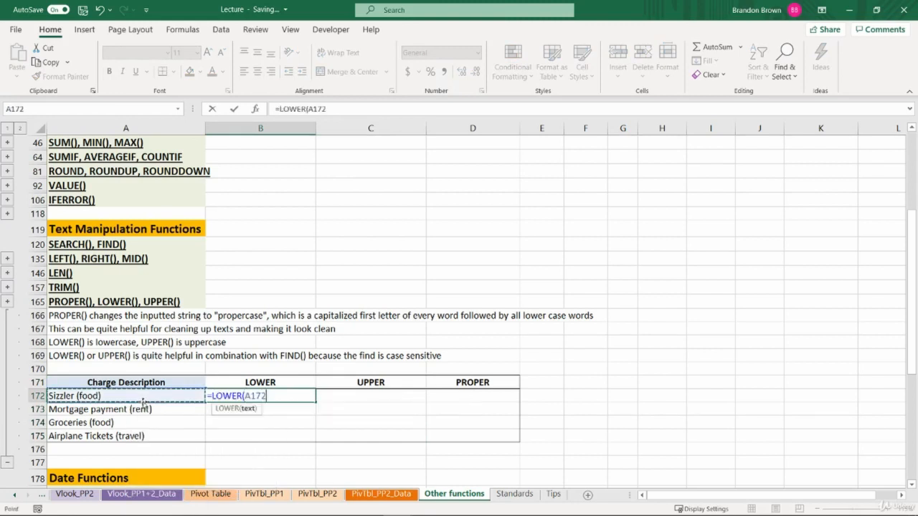
{"action": "key", "text": "F4"}
{"action": "key", "text": "F4"}
{"action": "key", "text": "F4"}
{"action": "key", "text": "Return"}
Copy the LOWER formula from B172 into C172 as a formula only and change its function to UPPER.
{"action": "key", "text": "Up"}
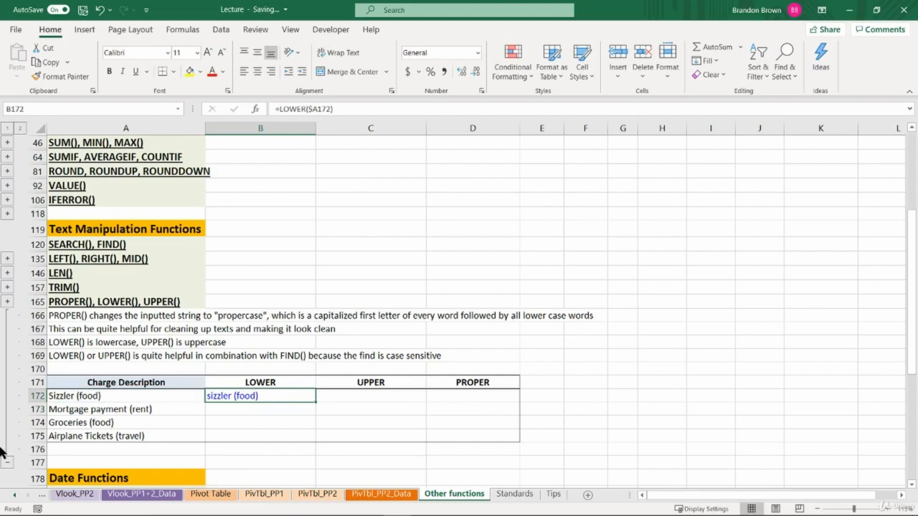
{"action": "key", "text": "ctrl+c"}
{"action": "left_click", "coordinate": [361, 396]}
{"action": "key", "text": "ctrl+alt+v"}
{"action": "key", "text": "f"}
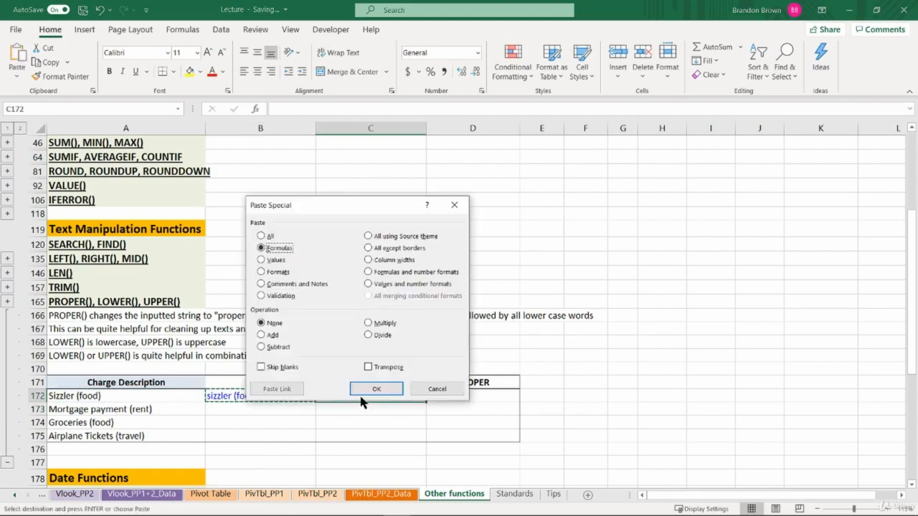
{"action": "key", "text": "Return"}
{"action": "key", "text": "F2"}
{"action": "key", "text": "ctrl+Left"}
{"action": "key", "text": "ctrl+Left"}
{"action": "key", "text": "ctrl+Left"}
{"action": "key", "text": "ctrl+shift+Left"}
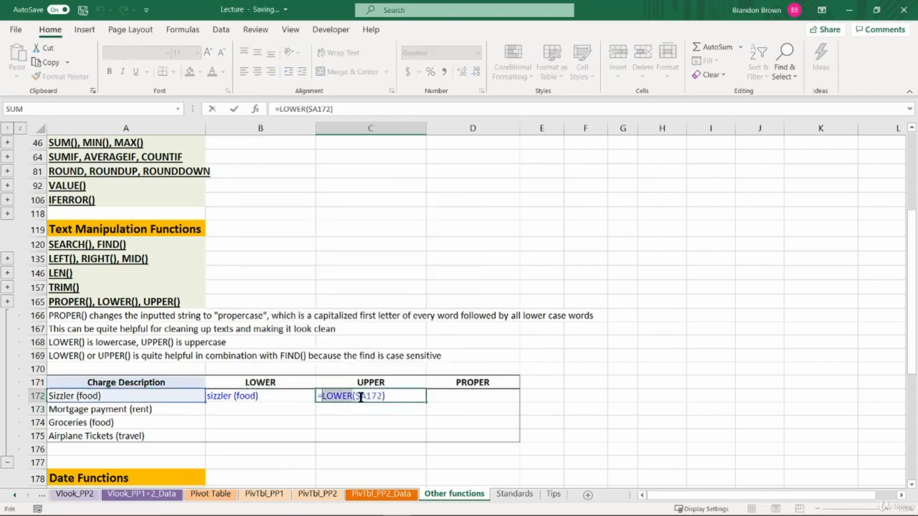
{"action": "type", "text": "upper"}
{"action": "key", "text": "Tab"}
{"action": "key", "text": "Return"}
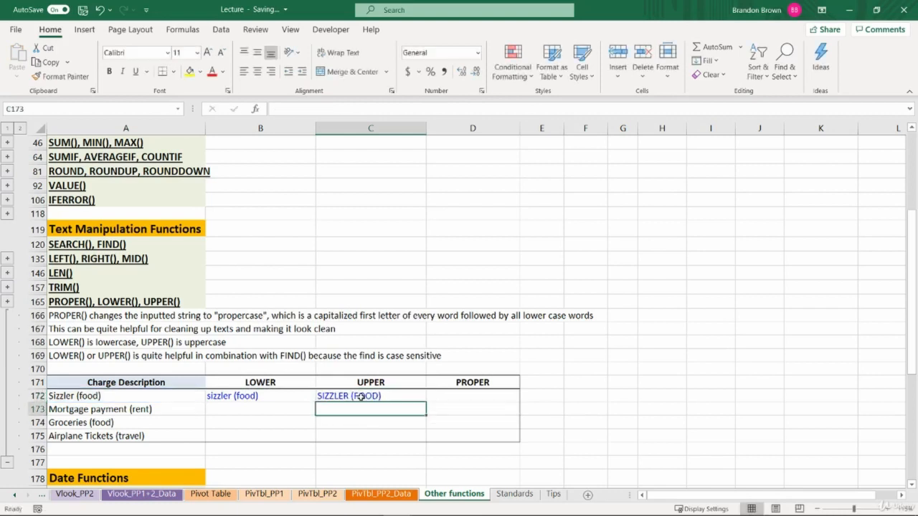
Copy the UPPER formula from C172 into D172 as a formula only and change its function to PROPER.
{"action": "key", "text": "Up"}
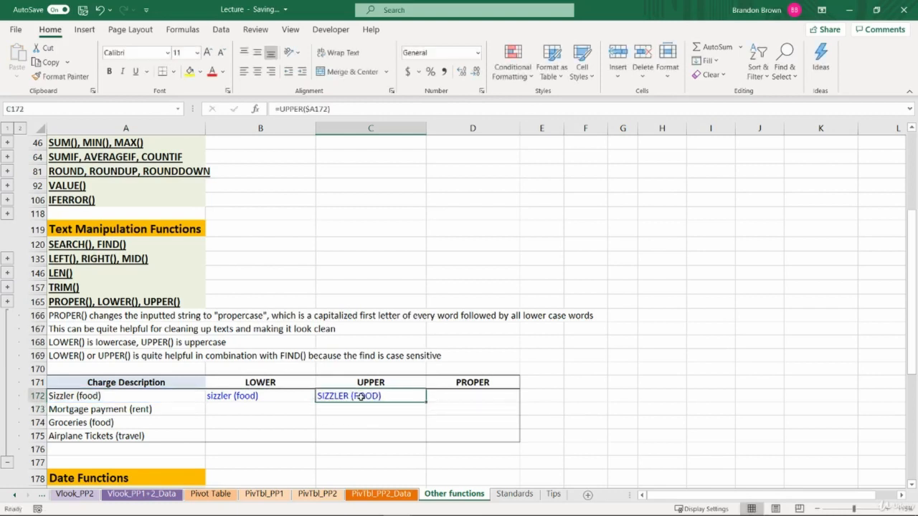
{"action": "key", "text": "ctrl+c"}
{"action": "left_click", "coordinate": [475, 400]}
{"action": "key", "text": "ctrl+alt+v"}
{"action": "key", "text": "f"}
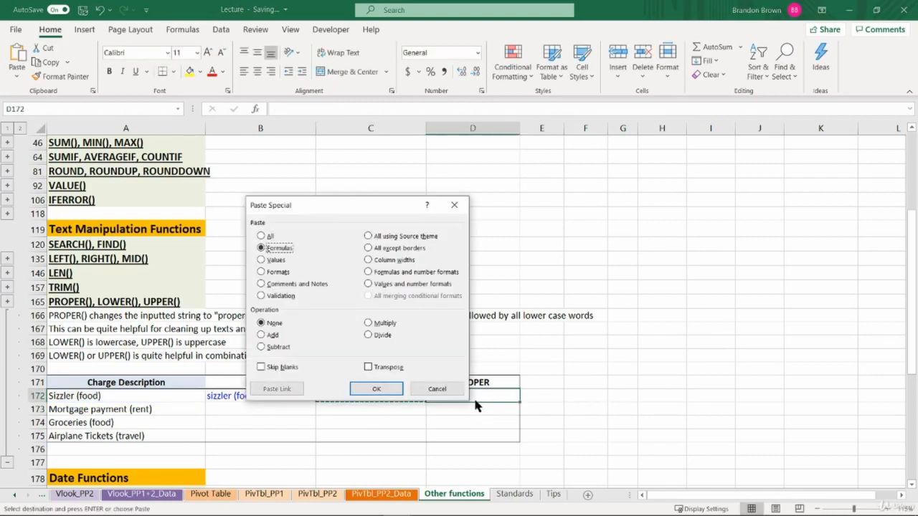
{"action": "key", "text": "Return"}
{"action": "key", "text": "F2"}
{"action": "double_click", "coordinate": [452, 397]}
{"action": "type", "text": "pr"}
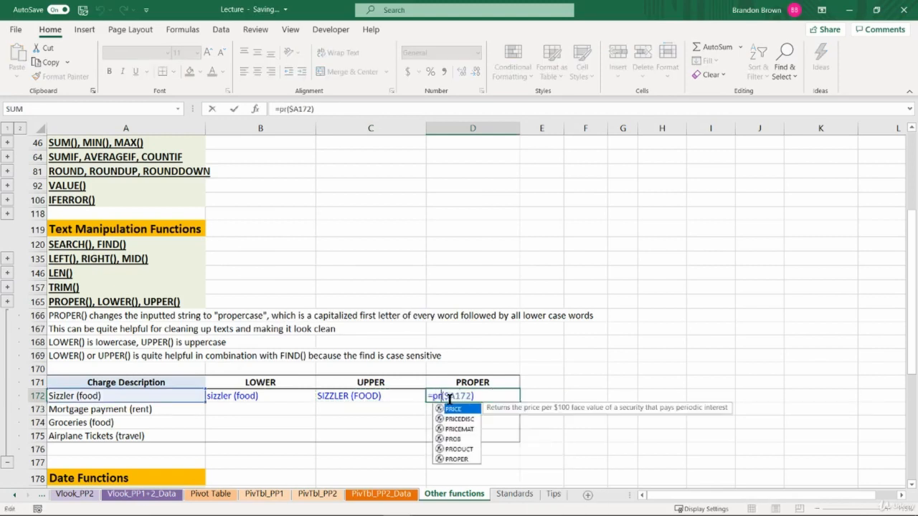
{"action": "type", "text": "oper"}
{"action": "key", "text": "Tab"}
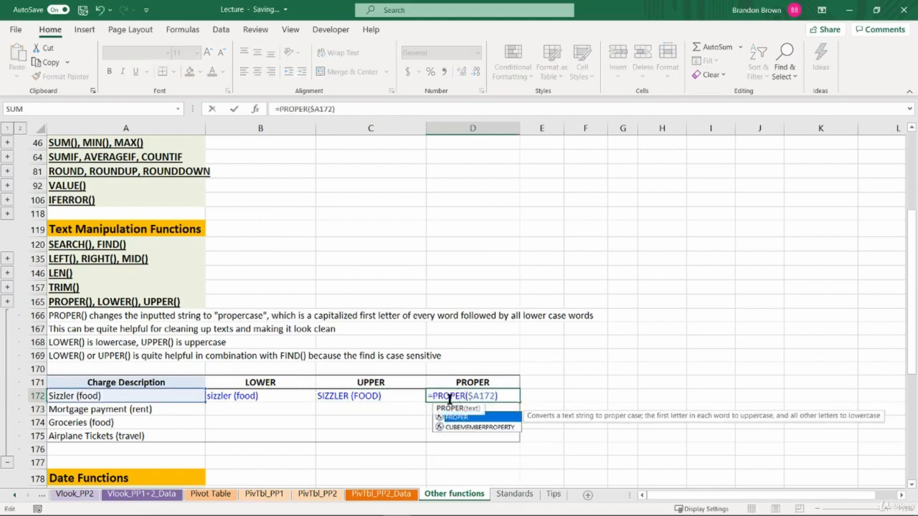
{"action": "key", "text": "Return"}
{"action": "left_click", "coordinate": [456, 397]}
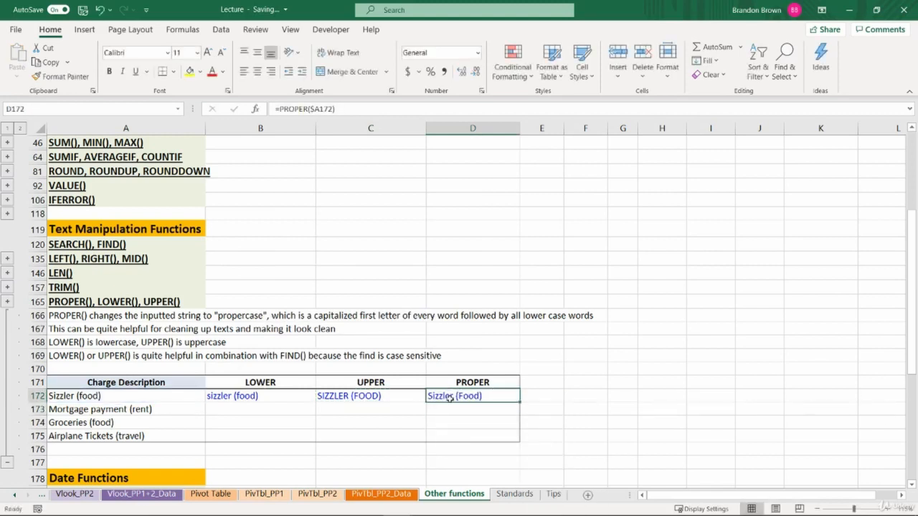
Fill the three case formulas from B172:D172 down through row 175, pasting formulas only.
{"action": "left_click_drag", "start_coordinate": [269, 396], "coordinate": [444, 396]}
{"action": "key", "text": "ctrl+c"}
{"action": "left_click", "coordinate": [462, 433], "text": "shift"}
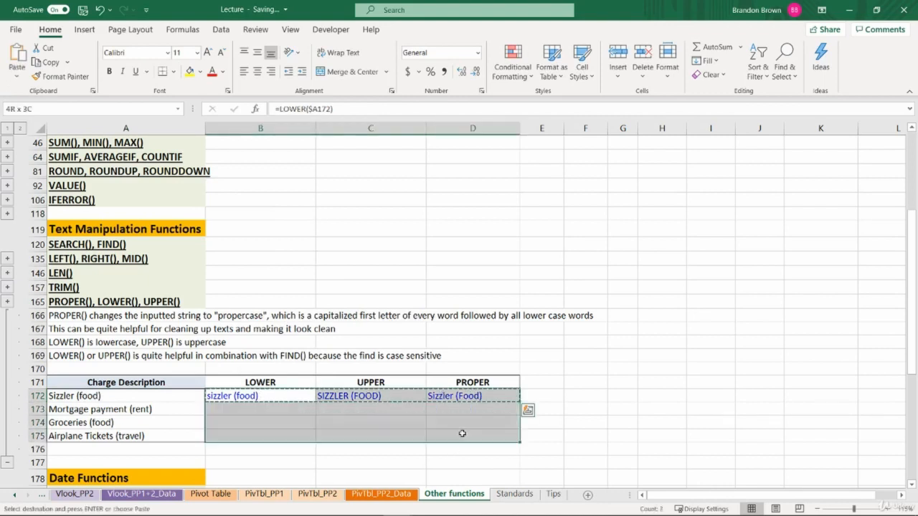
{"action": "key", "text": "ctrl+alt+v"}
{"action": "key", "text": "f"}
{"action": "key", "text": "Return"}
{"action": "left_click", "coordinate": [462, 435]}
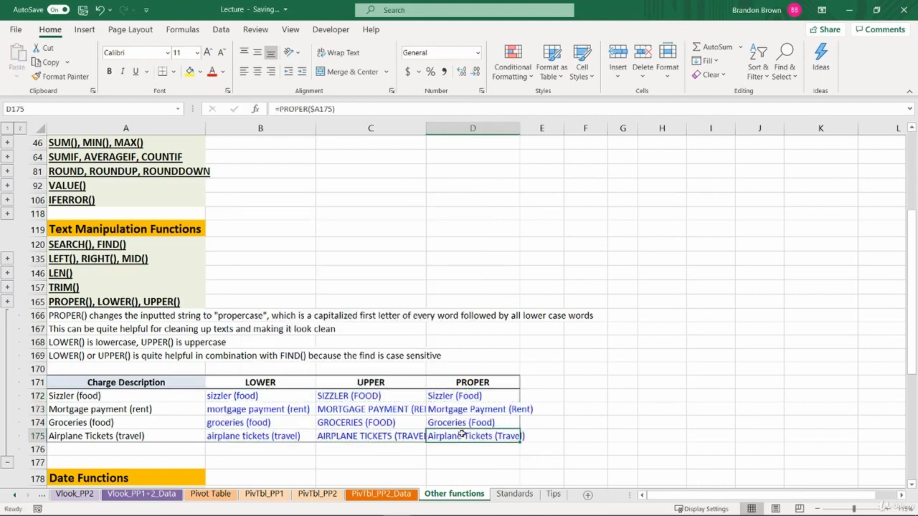
Review the UPPER and PROPER results in C172:D175, the note on case-sensitive FIND() and the LOWER column.
{"action": "left_click_drag", "start_coordinate": [372, 392], "coordinate": [372, 438]}
{"action": "left_click", "coordinate": [372, 436]}
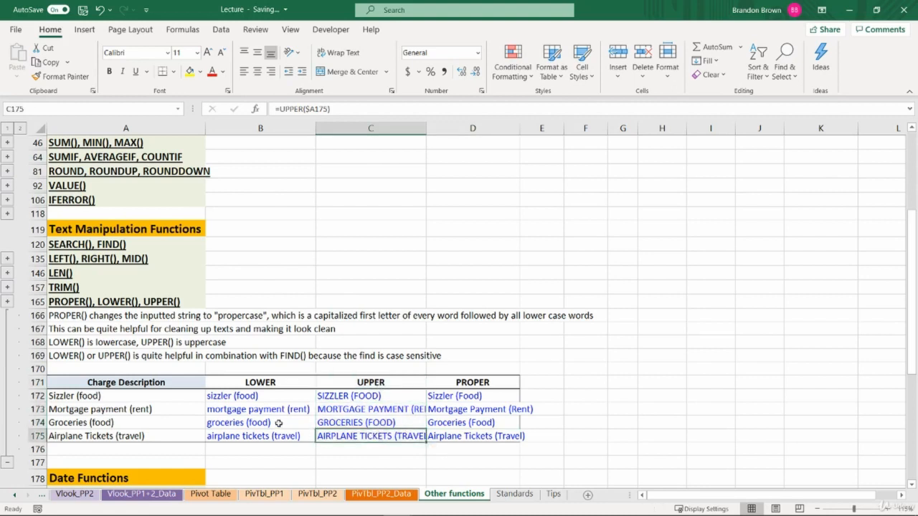
{"action": "left_click_drag", "start_coordinate": [467, 398], "coordinate": [469, 436]}
{"action": "left_click", "coordinate": [469, 436]}
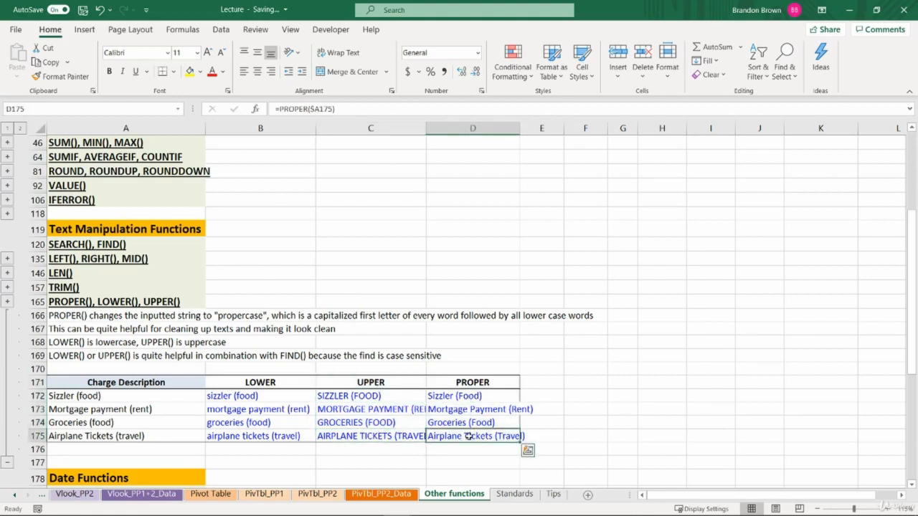
{"action": "left_click", "coordinate": [461, 357]}
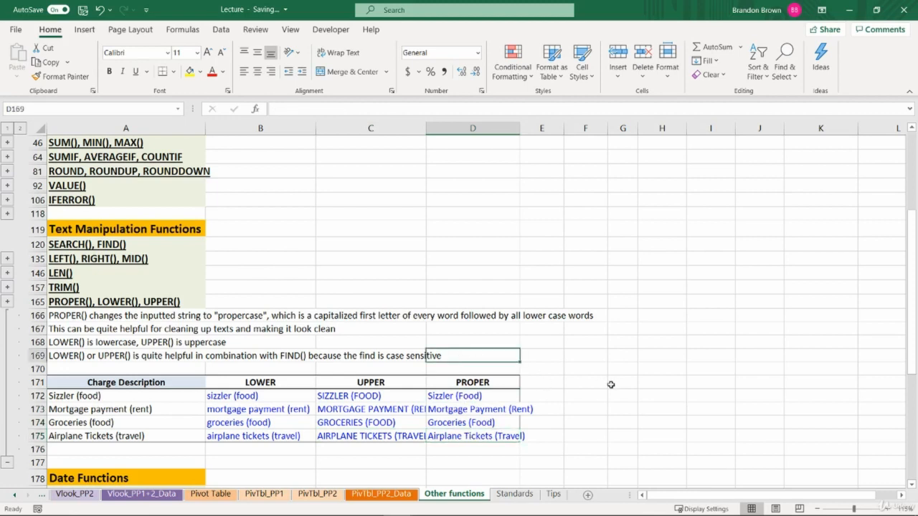
{"action": "left_click", "coordinate": [602, 384]}
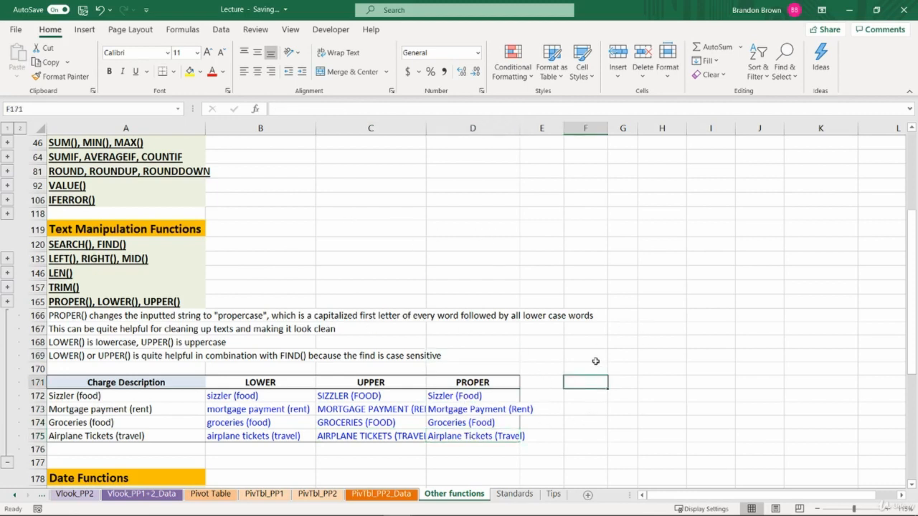
{"action": "mouse_move", "coordinate": [493, 399]}
{"action": "left_mouse_down"}
{"action": "mouse_move", "coordinate": [493, 413]}
{"action": "mouse_move", "coordinate": [494, 401]}
{"action": "left_mouse_up"}
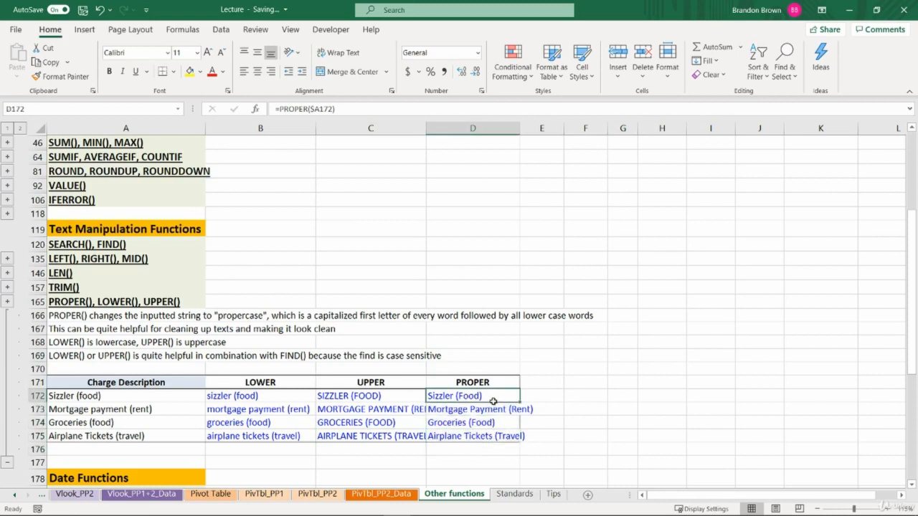
{"action": "left_click", "coordinate": [300, 381]}
{"action": "left_click", "coordinate": [348, 381]}
{"action": "left_click_drag", "start_coordinate": [349, 381], "coordinate": [281, 382]}
{"action": "left_click", "coordinate": [281, 382]}
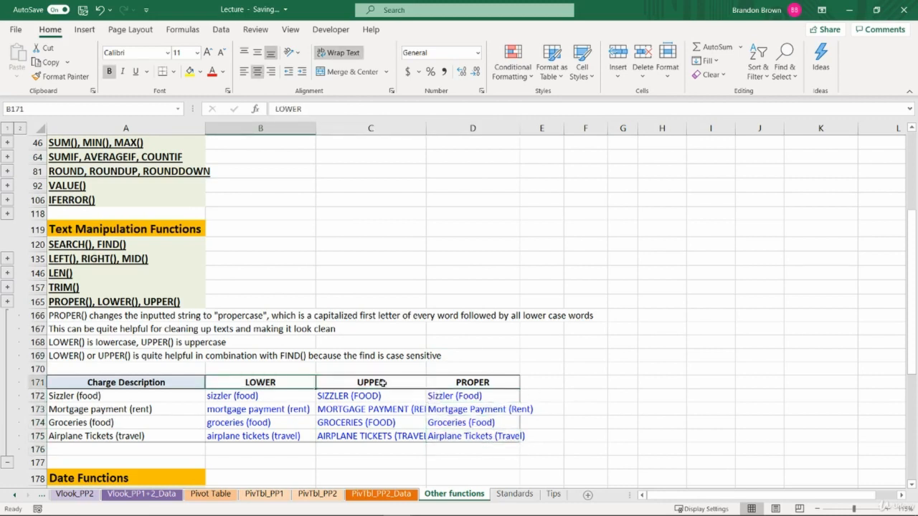
{"action": "left_click", "coordinate": [297, 394]}
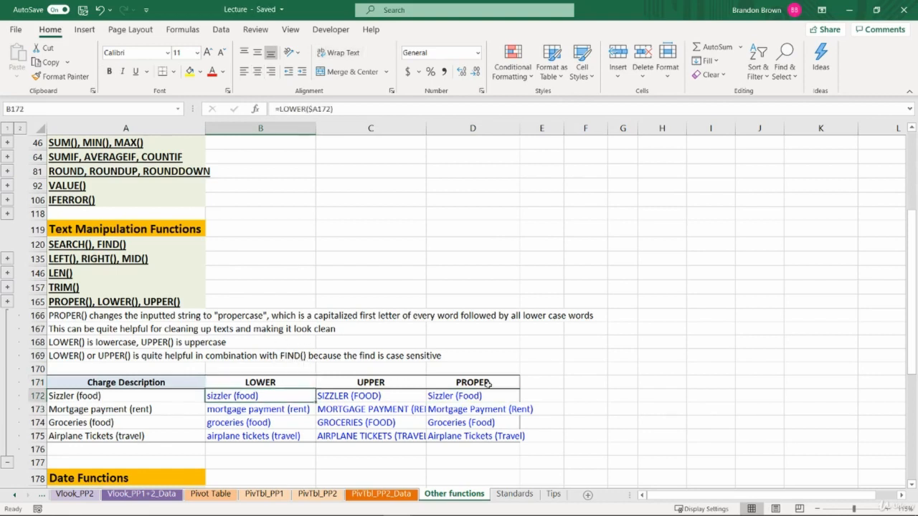
Enter =FIND(B172,A172) in F172 to look for the lowercase text within the original charge description.
{"action": "left_click", "coordinate": [561, 395]}
{"action": "left_click", "coordinate": [565, 395]}
{"action": "type", "text": "=fin"}
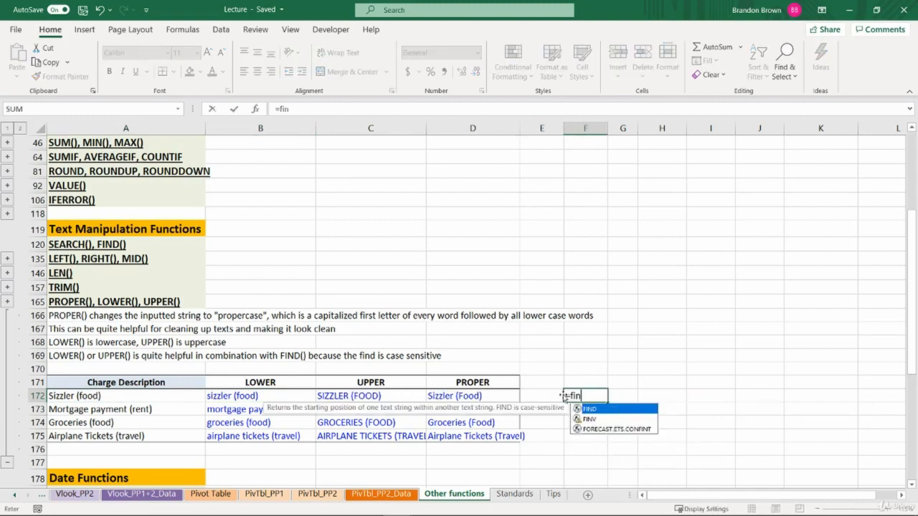
{"action": "key", "text": "Tab"}
{"action": "left_click", "coordinate": [266, 395]}
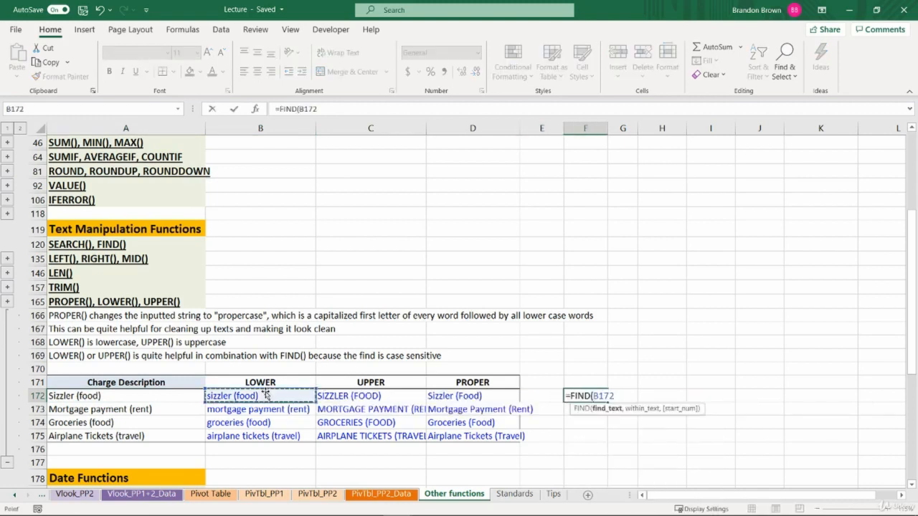
{"action": "type", "text": ","}
{"action": "left_click", "coordinate": [148, 398]}
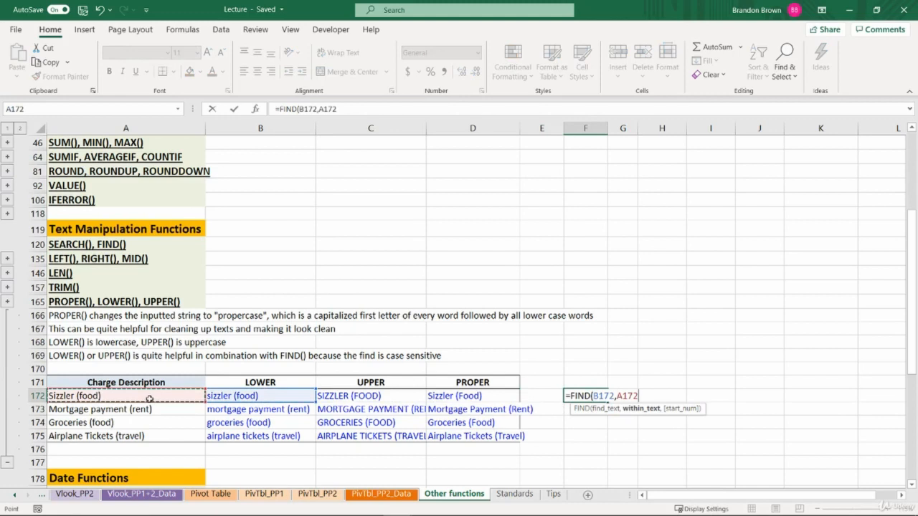
{"action": "type", "text": ")"}
{"action": "key", "text": "ctrl+Return"}
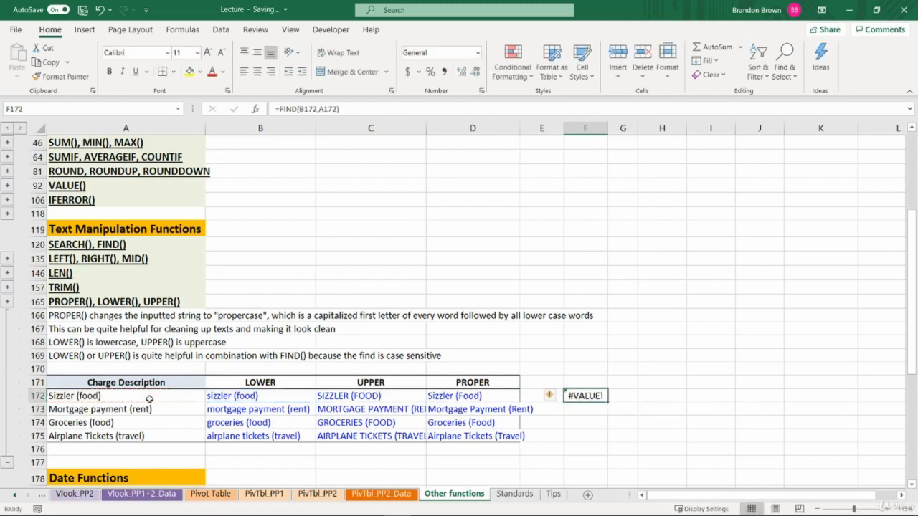
Change the F172 formula to =FIND(B172,LOWER(A172)) so both texts are compared in lowercase.
{"action": "left_click", "coordinate": [210, 397]}
{"action": "left_click", "coordinate": [150, 398]}
{"action": "left_click", "coordinate": [229, 392]}
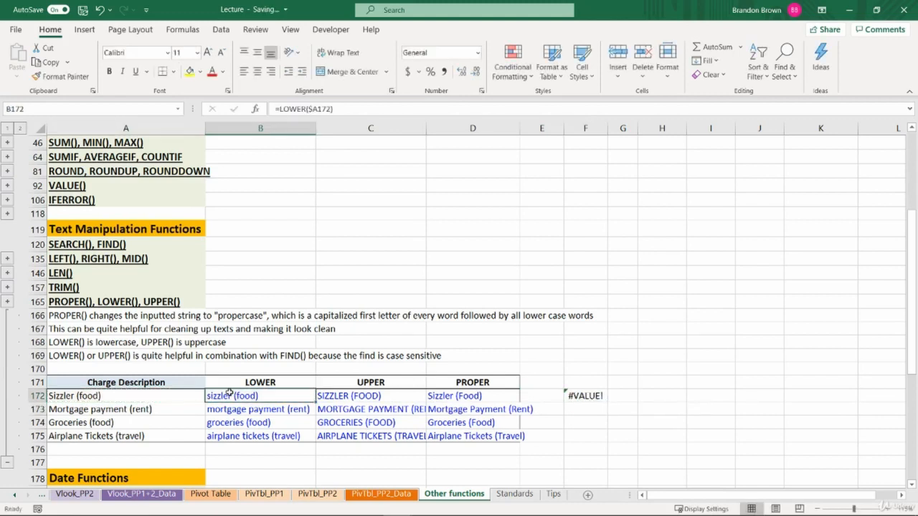
{"action": "left_click", "coordinate": [188, 400]}
{"action": "left_click", "coordinate": [254, 402]}
{"action": "left_click", "coordinate": [585, 396]}
{"action": "double_click", "coordinate": [589, 397]}
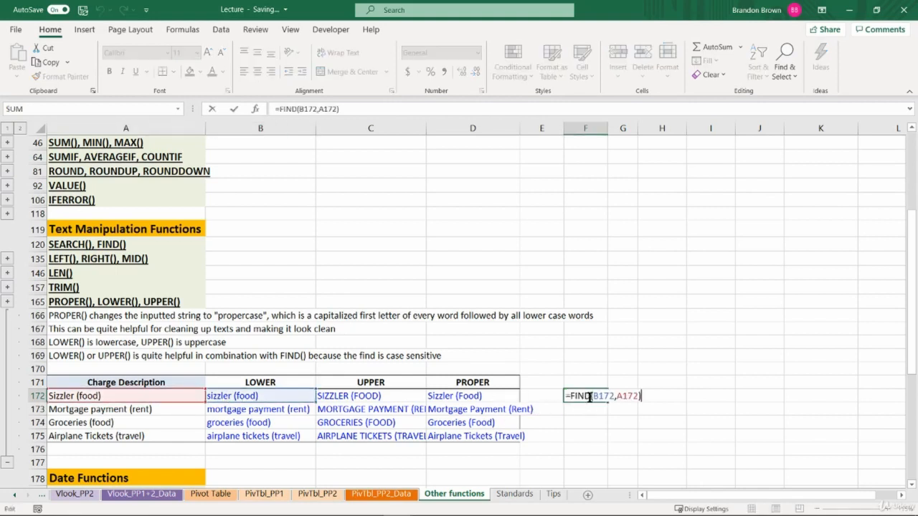
{"action": "left_click", "coordinate": [615, 396]}
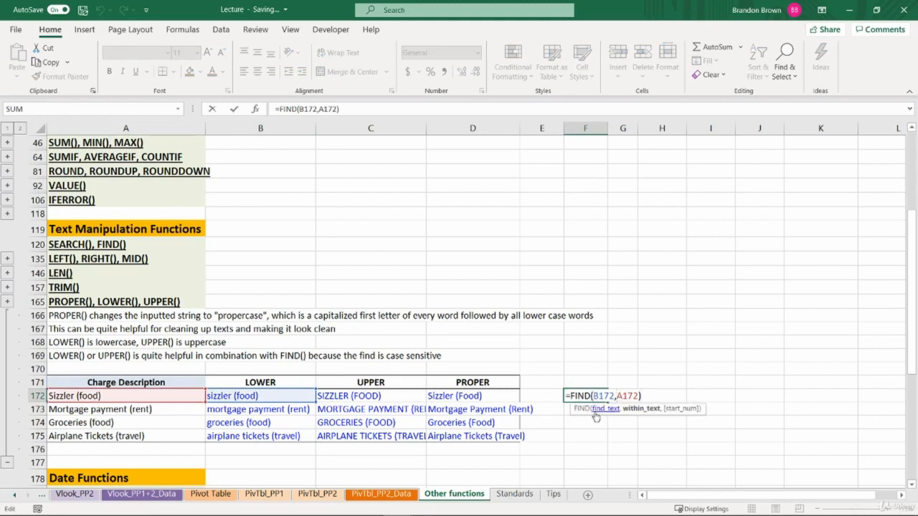
{"action": "type", "text": "lowe"}
{"action": "key", "text": "Tab"}
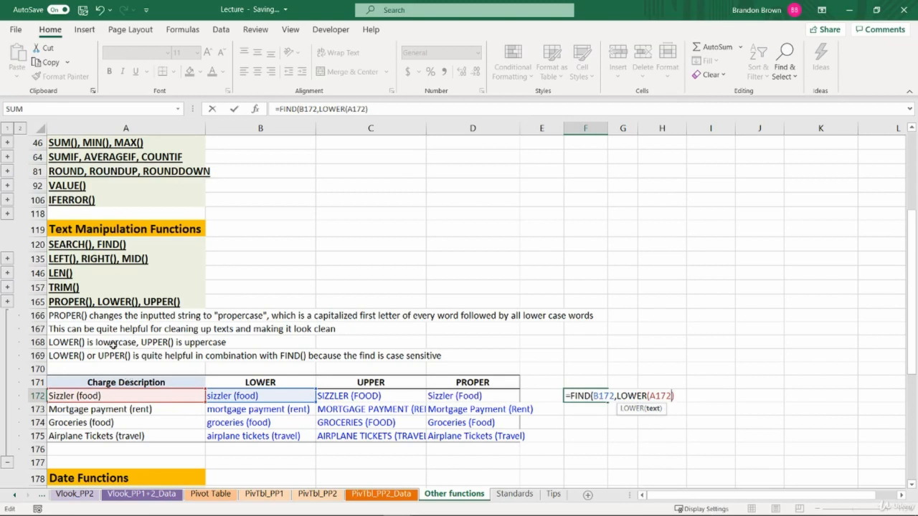
{"action": "type", "text": ")"}
{"action": "key", "text": "Return"}
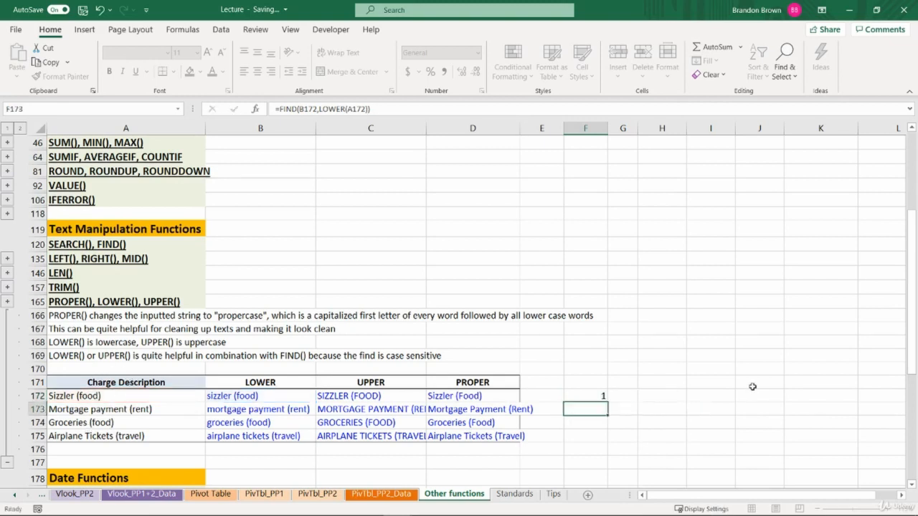
Compare the LOWER text in B172 with the FIND formula in F172 and clear that test cell.
{"action": "key", "text": "Up"}
{"action": "left_click", "coordinate": [228, 398]}
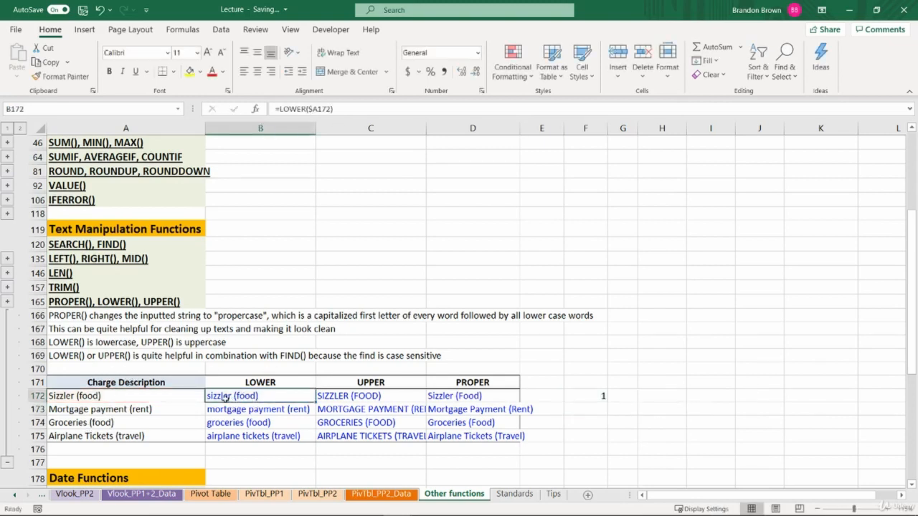
{"action": "left_click", "coordinate": [585, 393]}
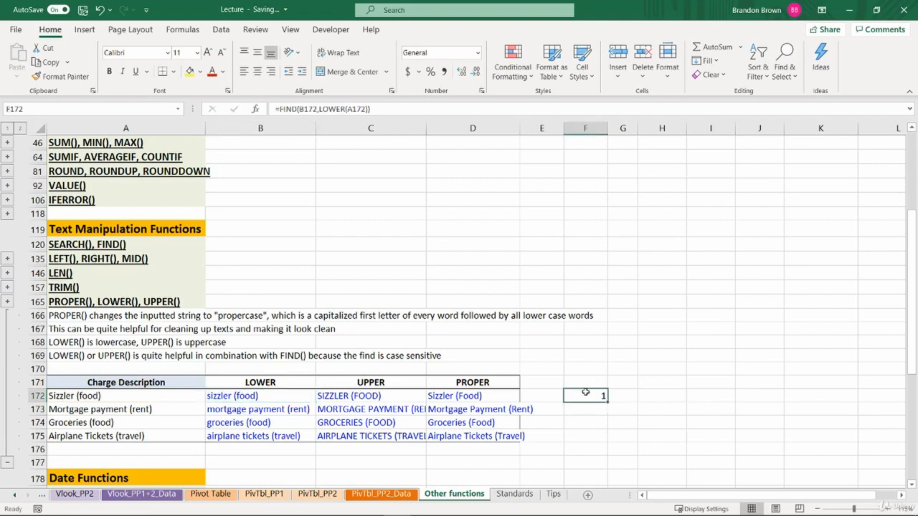
{"action": "key", "text": "Delete"}
{"action": "left_click_drag", "start_coordinate": [275, 386], "coordinate": [392, 434]}
{"action": "left_click", "coordinate": [392, 434]}
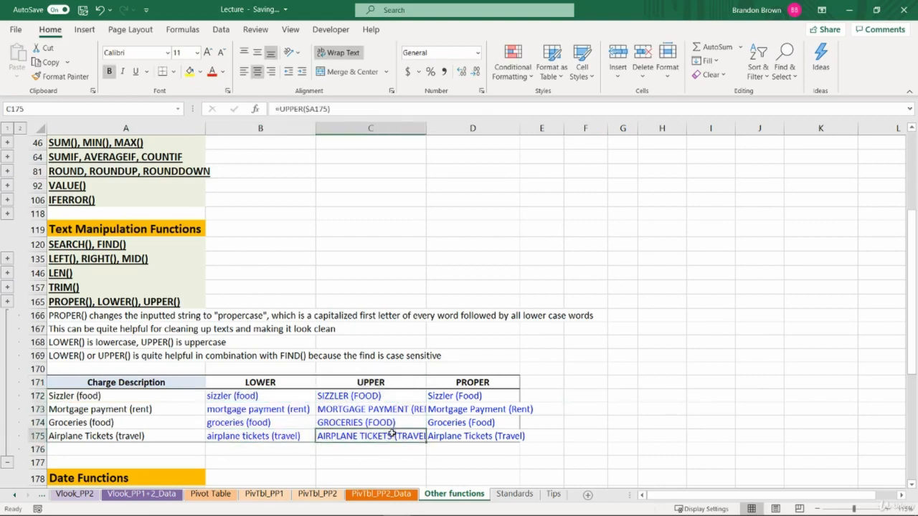
Collapse the PROPER(), LOWER(), UPPER() section and expand the DATE() section under Date Functions.
{"action": "left_click", "coordinate": [8, 463]}
{"action": "left_click", "coordinate": [132, 341]}
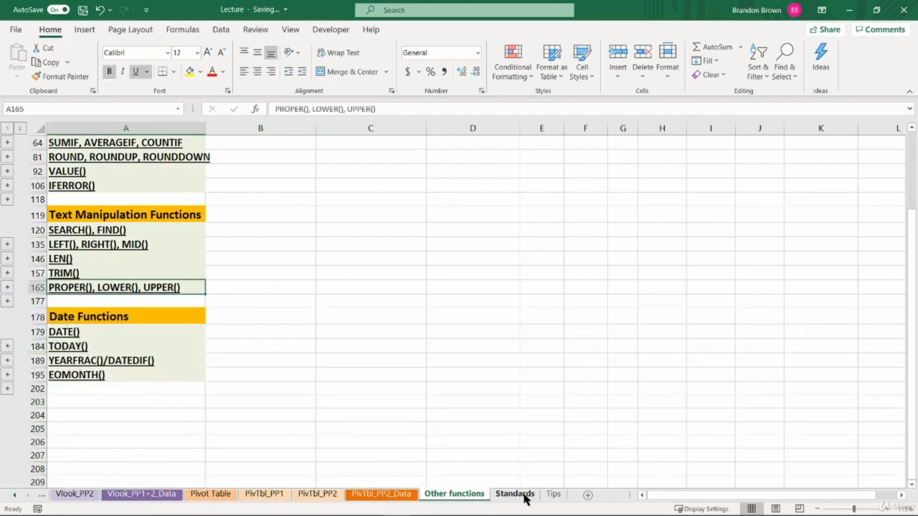
{"action": "left_click", "coordinate": [86, 316]}
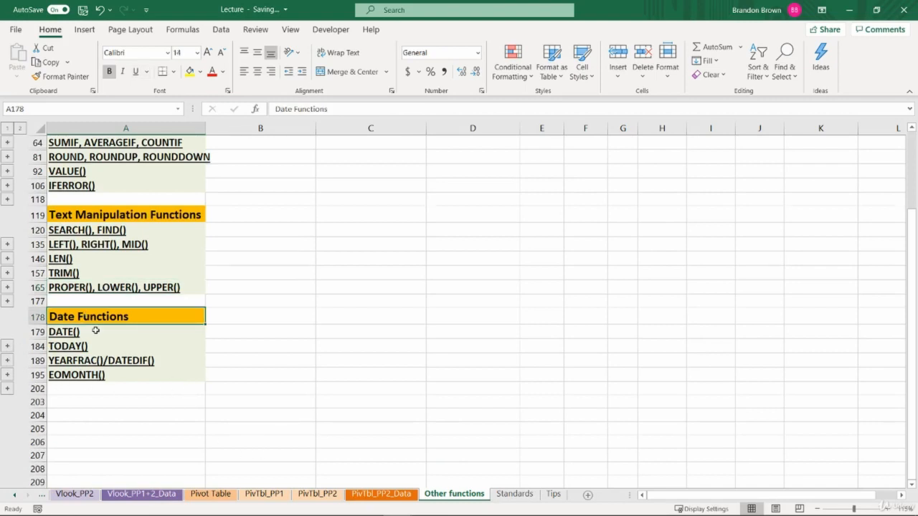
{"action": "scroll", "coordinate": [92, 328], "scroll_direction": "up", "scroll_amount": 3}
{"action": "scroll", "coordinate": [96, 369], "scroll_direction": "down", "scroll_amount": 2}
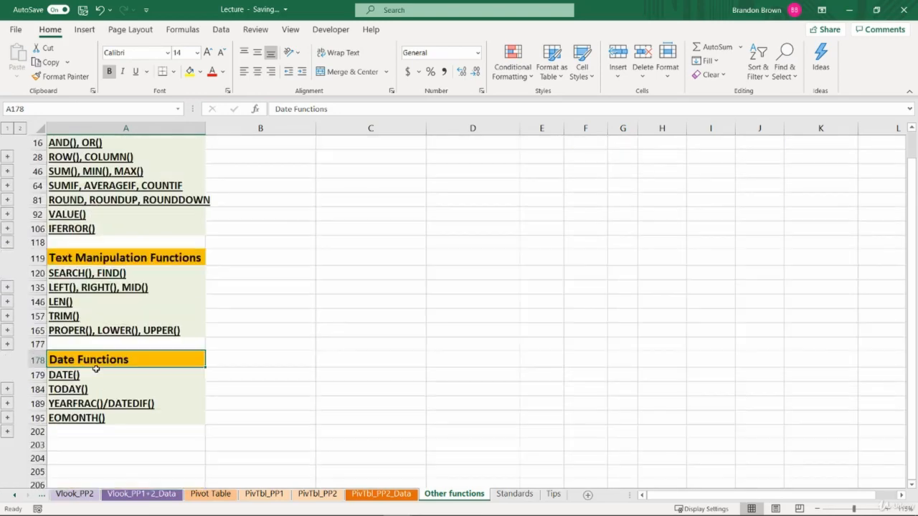
{"action": "scroll", "coordinate": [164, 389], "scroll_direction": "down", "scroll_amount": 1}
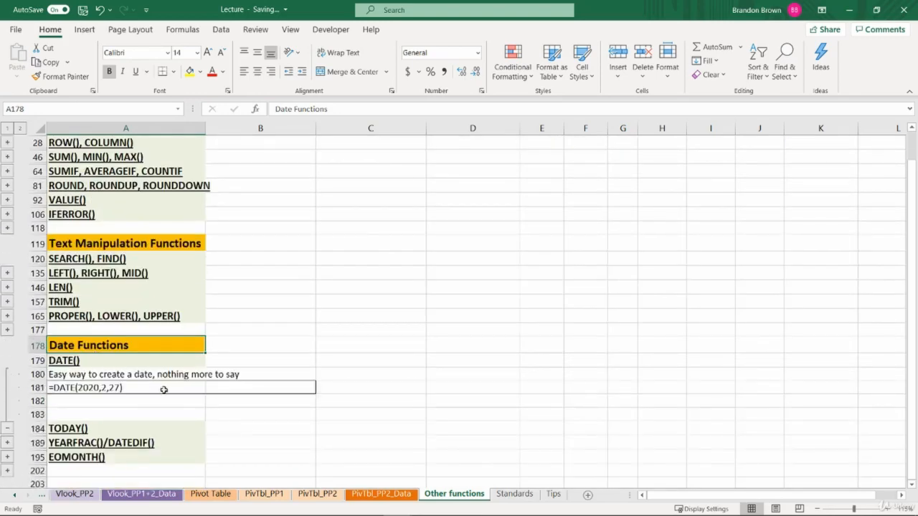
Enter =DATE(2020,2,27) in B181, and replace the expanded DATE() section with the TODAY() section.
{"action": "left_click", "coordinate": [229, 388]}
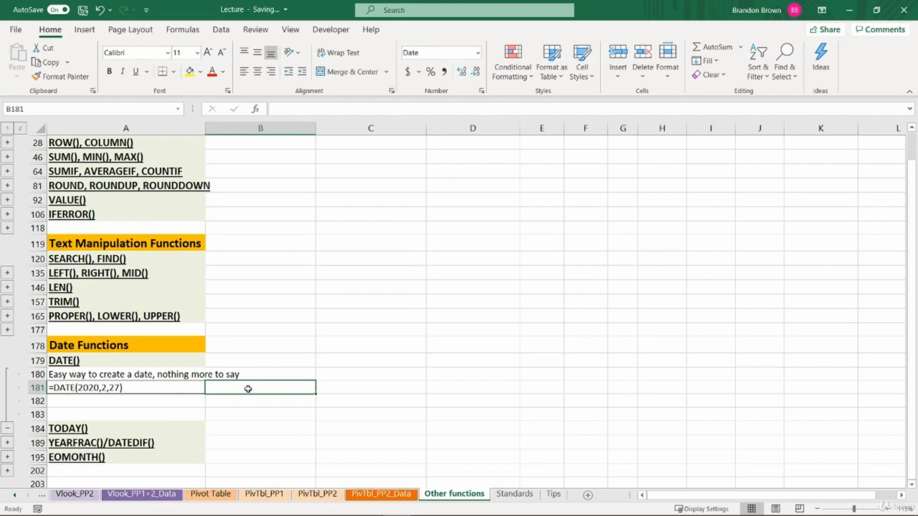
{"action": "type", "text": "=date"}
{"action": "key", "text": "Tab"}
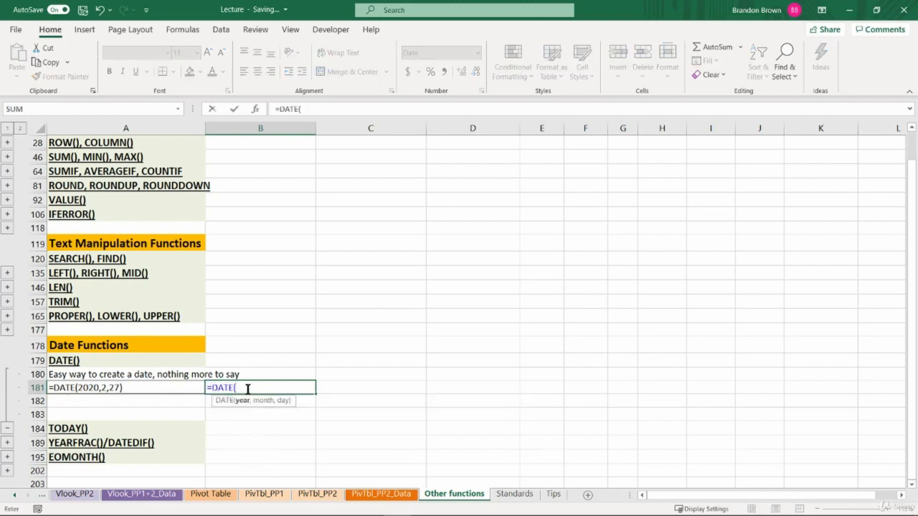
{"action": "type", "text": "2020,"}
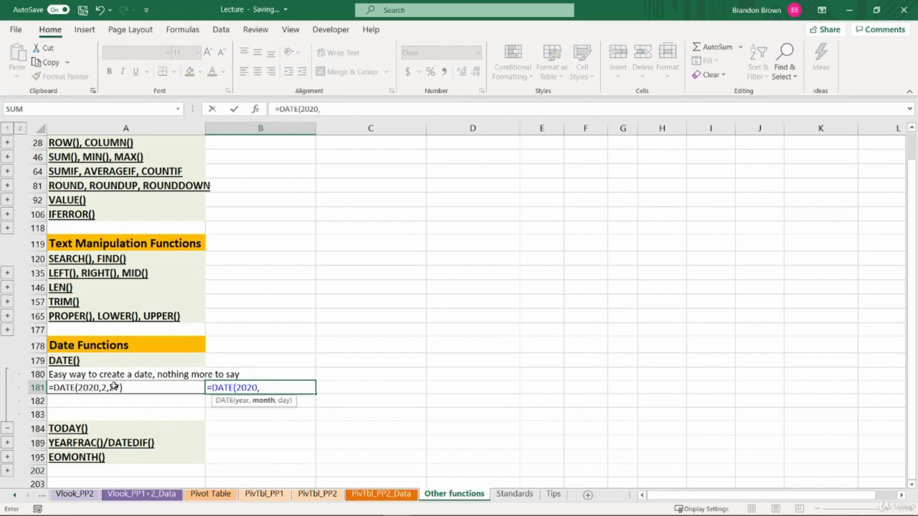
{"action": "type", "text": "2,27)"}
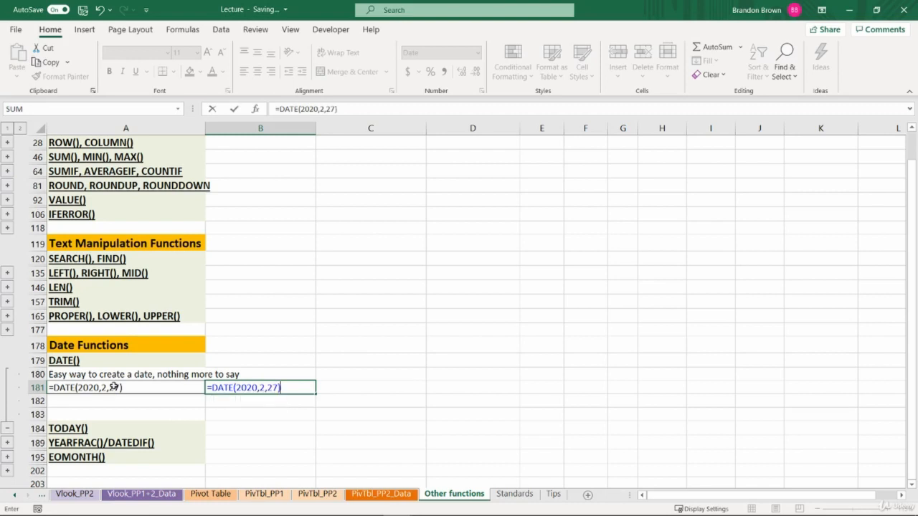
{"action": "key", "text": "ctrl+Return"}
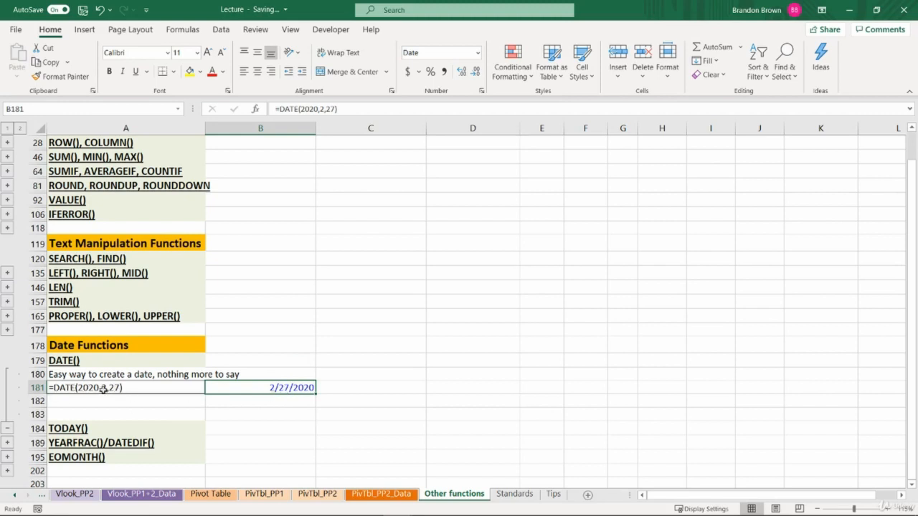
{"action": "left_click", "coordinate": [7, 429]}
{"action": "left_click", "coordinate": [8, 391]}
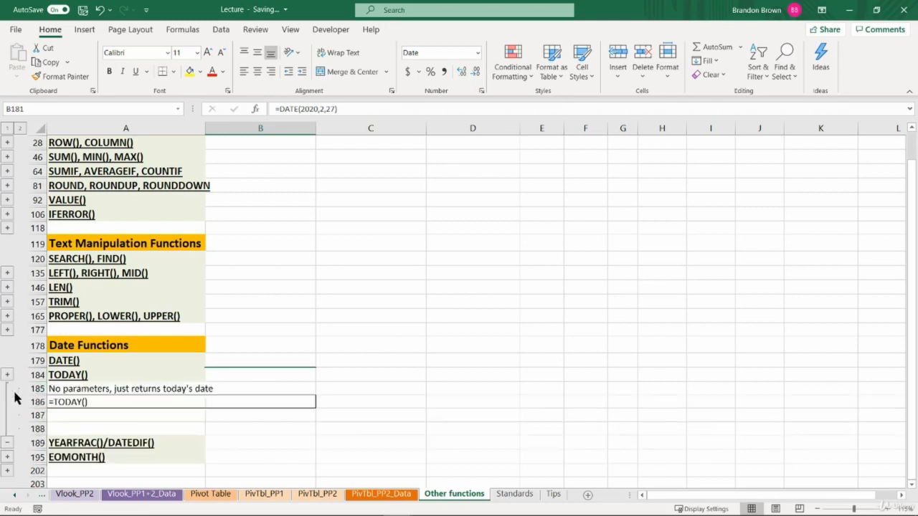
{"action": "left_click", "coordinate": [236, 402]}
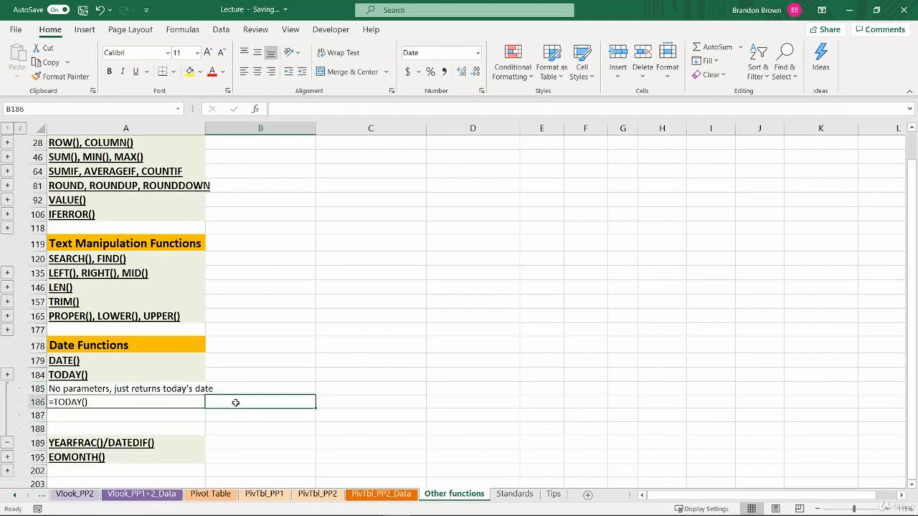
{"action": "type", "text": "=today"}
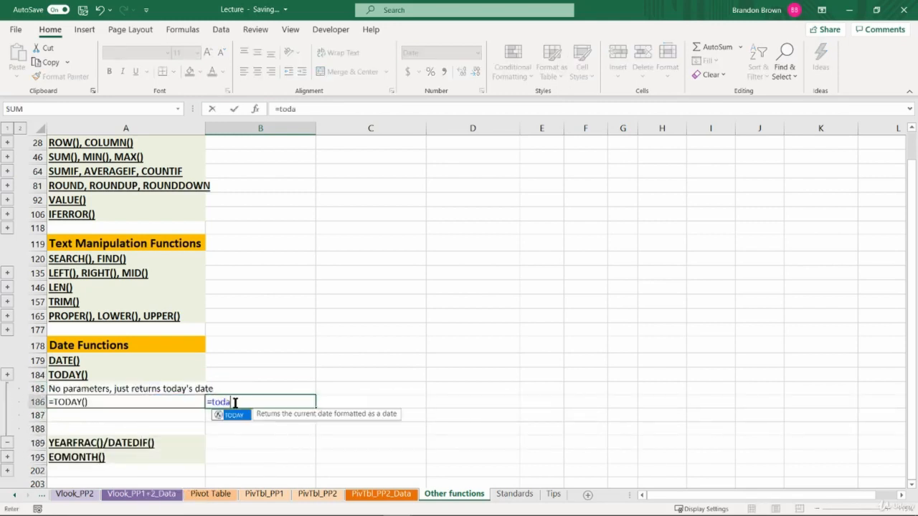
{"action": "key", "text": "Tab"}
{"action": "type", "text": ")"}
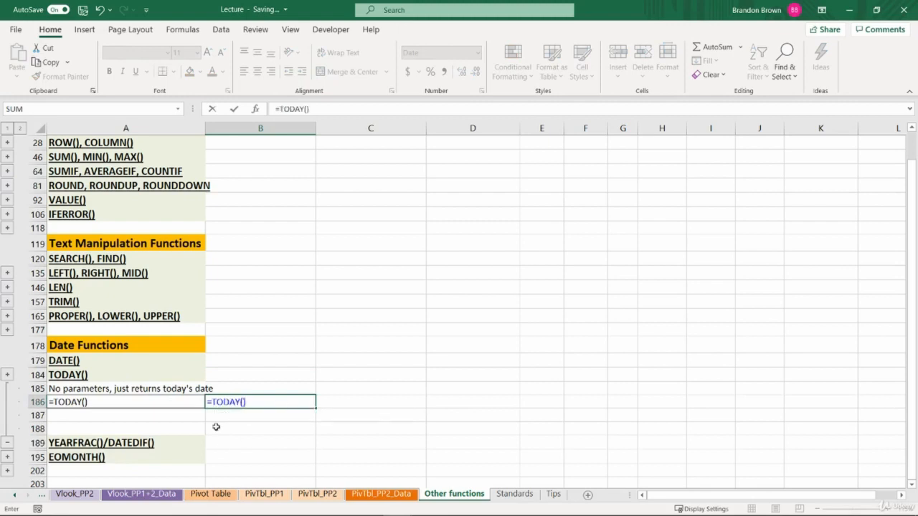
{"action": "key", "text": "Escape"}
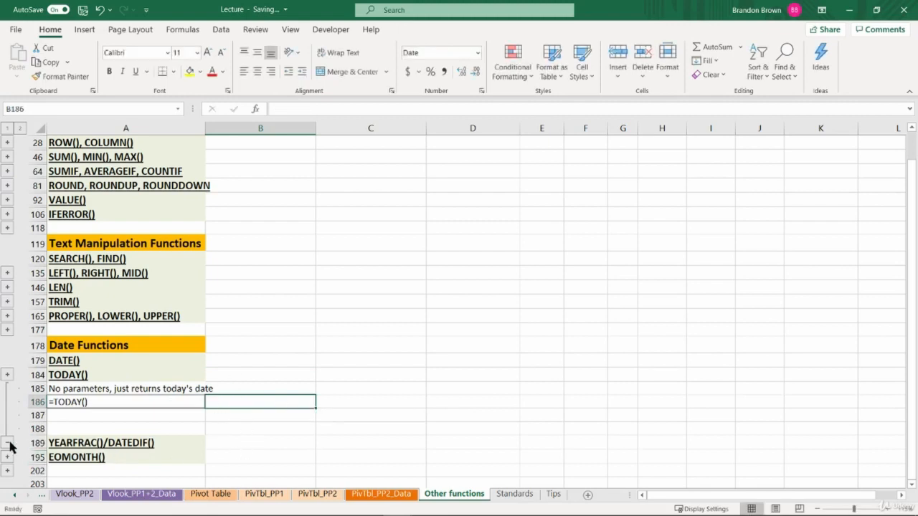
Collapse the TODAY() section and expand the YEARFRAC()/DATEDIF() section to review its heading and notes.
{"action": "left_click", "coordinate": [7, 442]}
{"action": "left_click", "coordinate": [7, 418]}
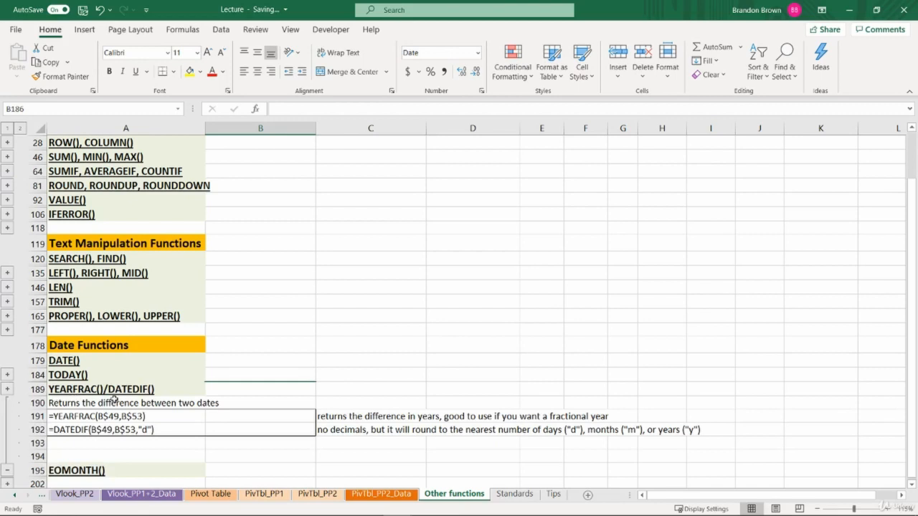
{"action": "left_click", "coordinate": [237, 392]}
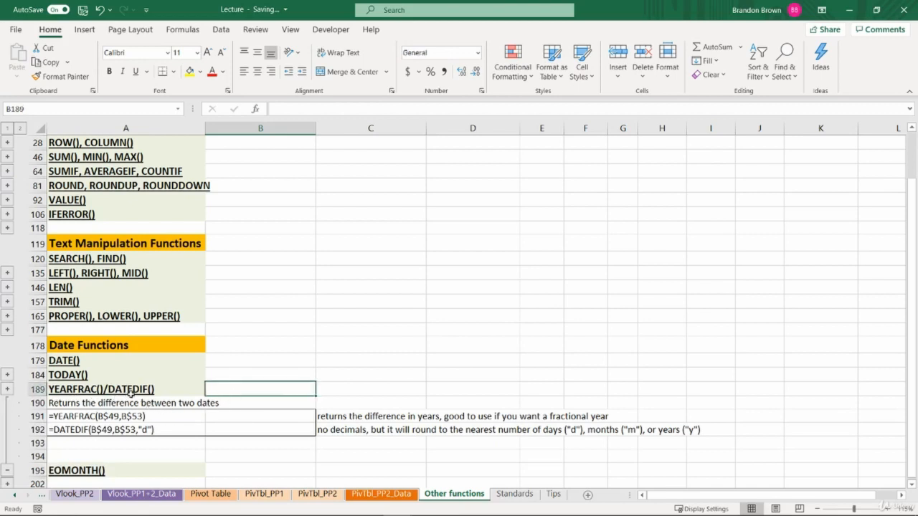
{"action": "left_click_drag", "start_coordinate": [130, 392], "coordinate": [352, 393]}
{"action": "left_click", "coordinate": [358, 391]}
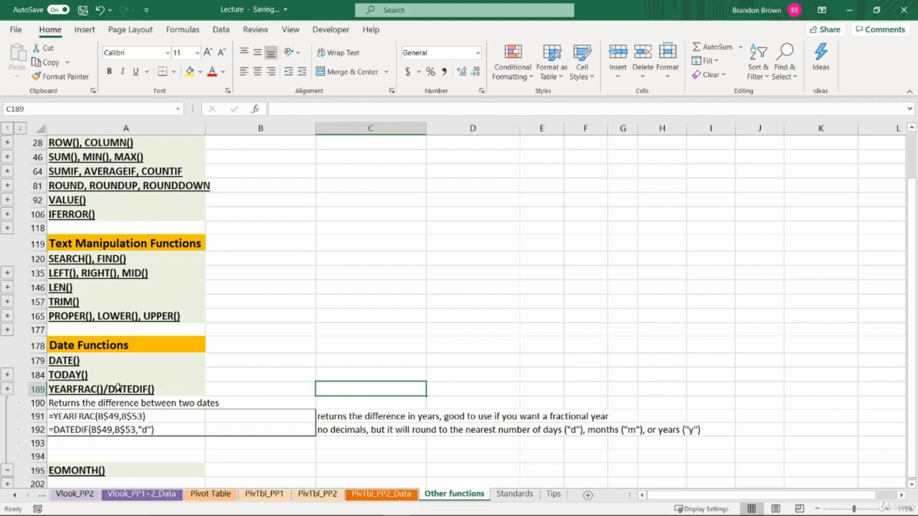
{"action": "left_click_drag", "start_coordinate": [119, 388], "coordinate": [366, 385]}
{"action": "left_click", "coordinate": [352, 383]}
{"action": "left_click_drag", "start_coordinate": [149, 388], "coordinate": [356, 389]}
{"action": "left_click", "coordinate": [356, 388]}
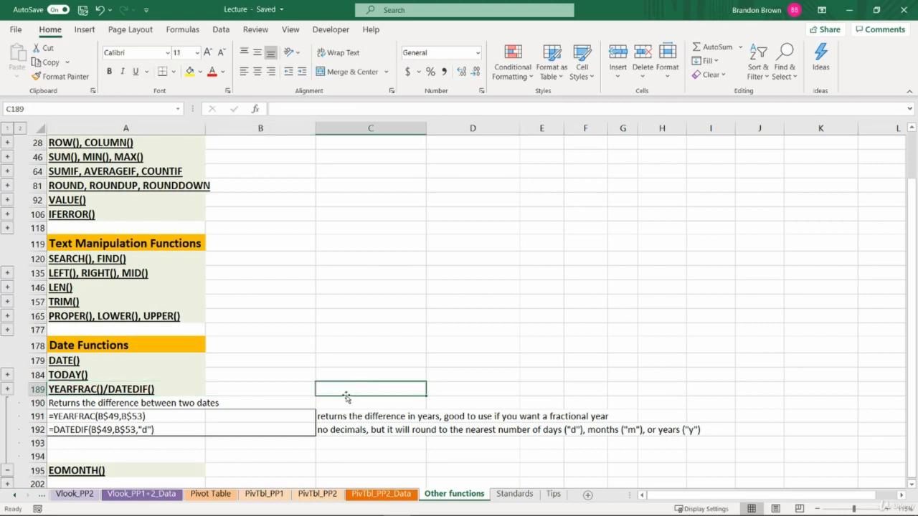
Enter the sample dates 1/1/2000 in B190 and 1/1/2020 in C190.
{"action": "left_click", "coordinate": [304, 404]}
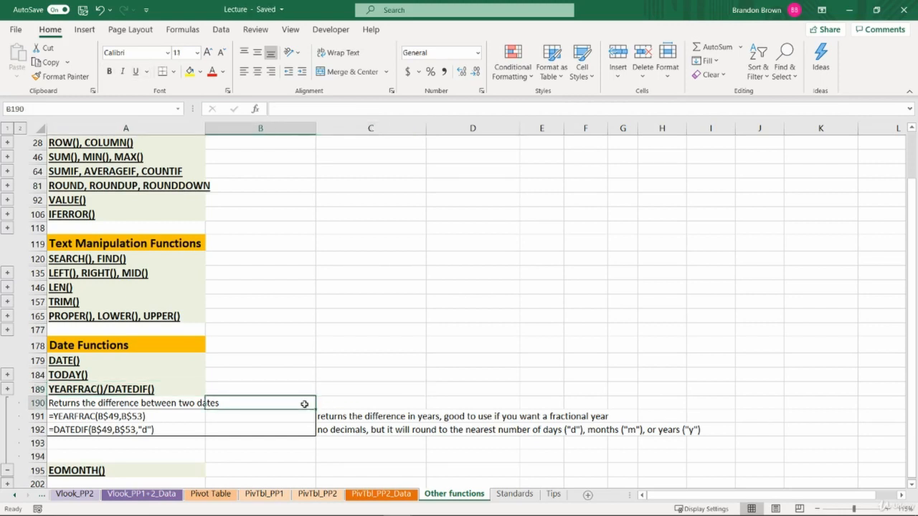
{"action": "type", "text": "1/1/2000"}
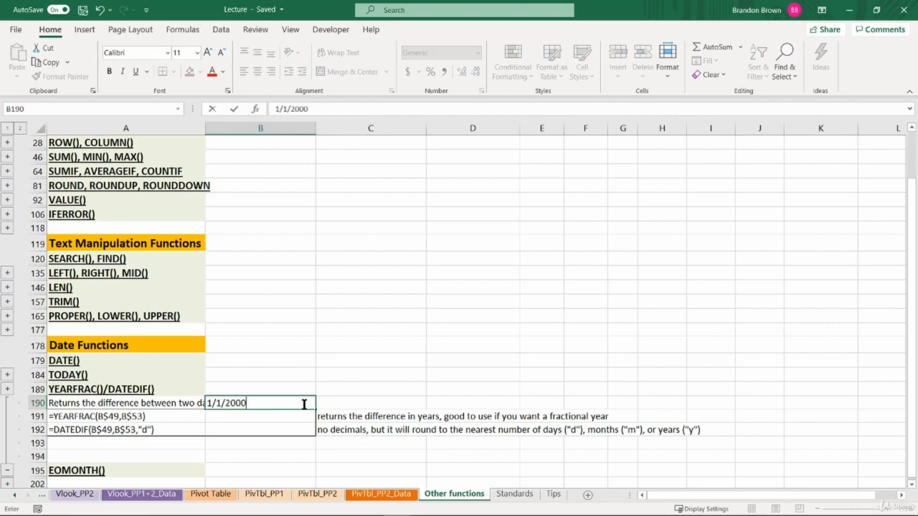
{"action": "key", "text": "Tab"}
{"action": "type", "text": "1/1"}
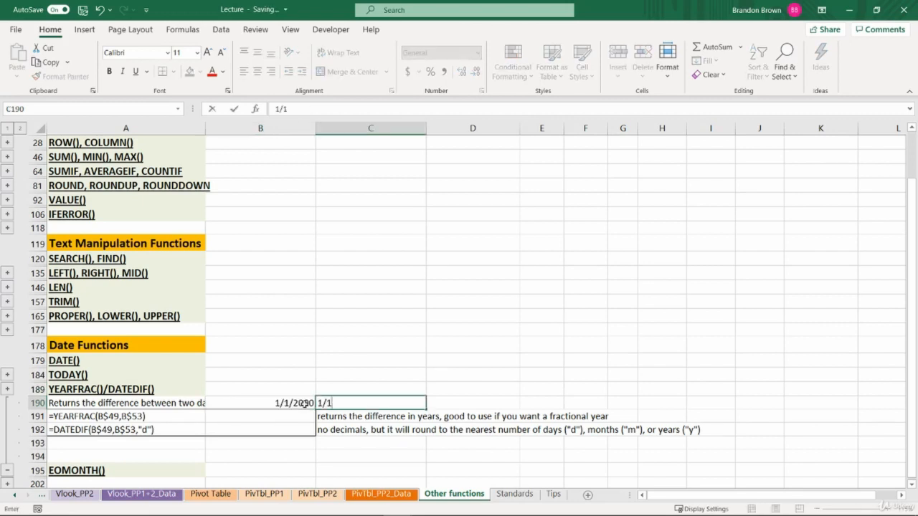
{"action": "type", "text": "/2020"}
{"action": "key", "text": "Return"}
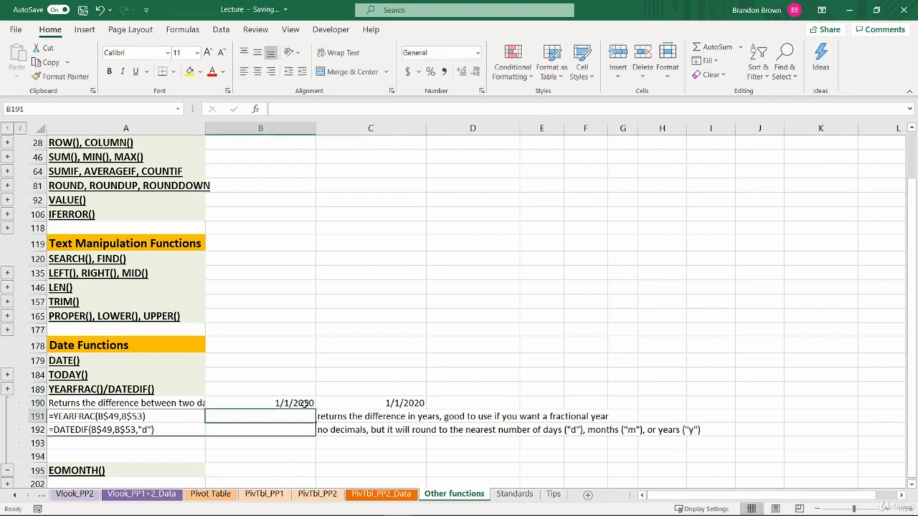
Change the end date in C190 to 5/4/2020.
{"action": "left_click", "coordinate": [388, 398]}
{"action": "double_click", "coordinate": [388, 398]}
{"action": "double_click", "coordinate": [388, 402]}
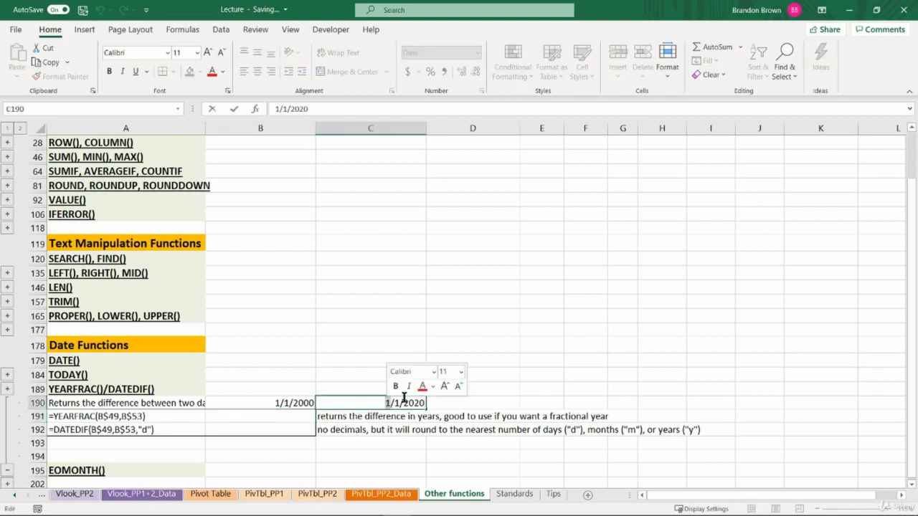
{"action": "type", "text": "5/"}
{"action": "type", "text": "4"}
{"action": "key", "text": "Return"}
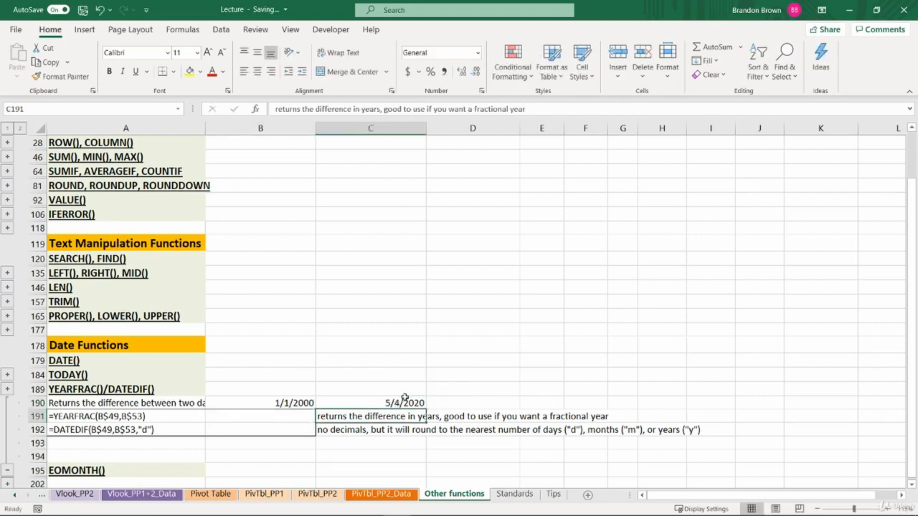
Enter =YEARFRAC(B190,C190) in B191 to calculate the fractional years between the two sample dates.
{"action": "key", "text": "Left"}
{"action": "type", "text": "="}
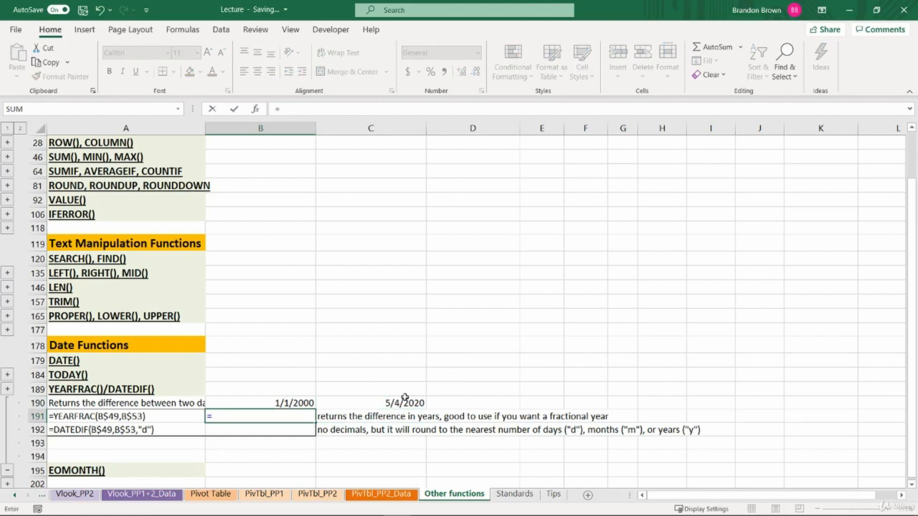
{"action": "type", "text": "year"}
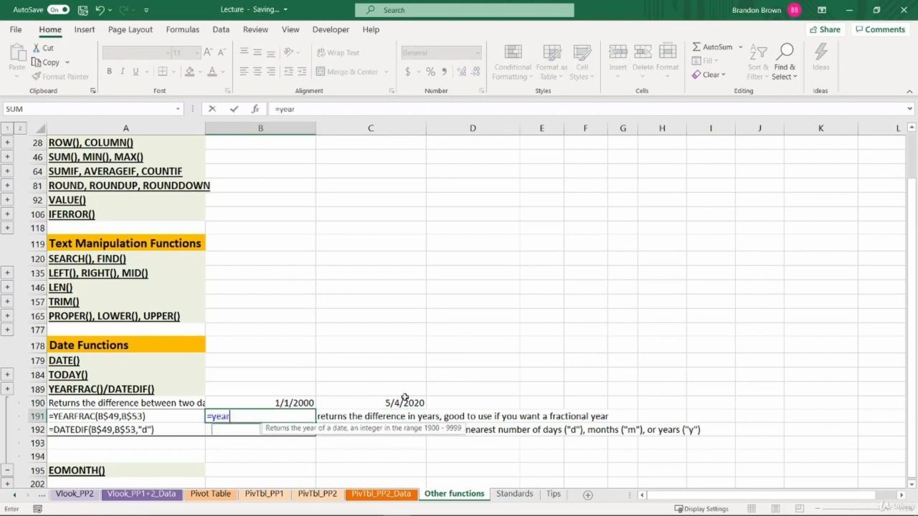
{"action": "key", "text": "Down"}
{"action": "key", "text": "Tab"}
{"action": "left_click", "coordinate": [232, 401]}
{"action": "type", "text": ","}
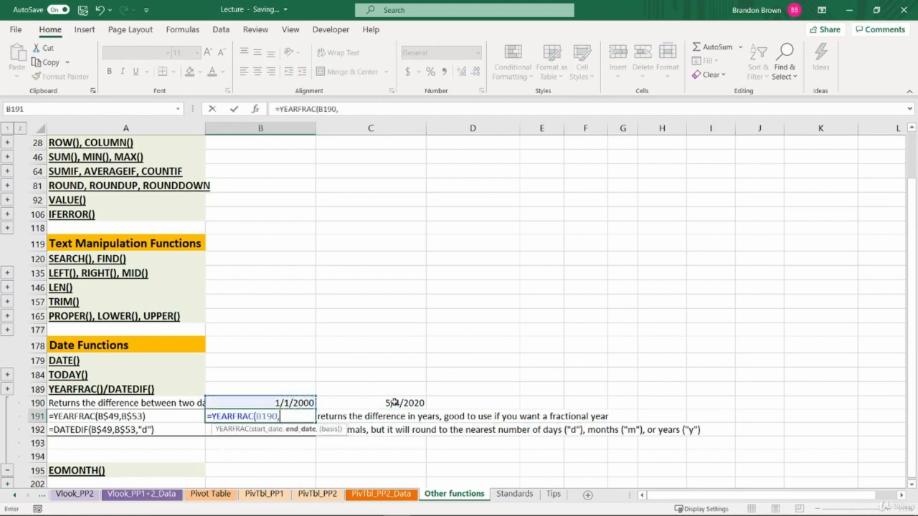
{"action": "left_click", "coordinate": [394, 403]}
{"action": "type", "text": ")"}
{"action": "key", "text": "ctrl+Return"}
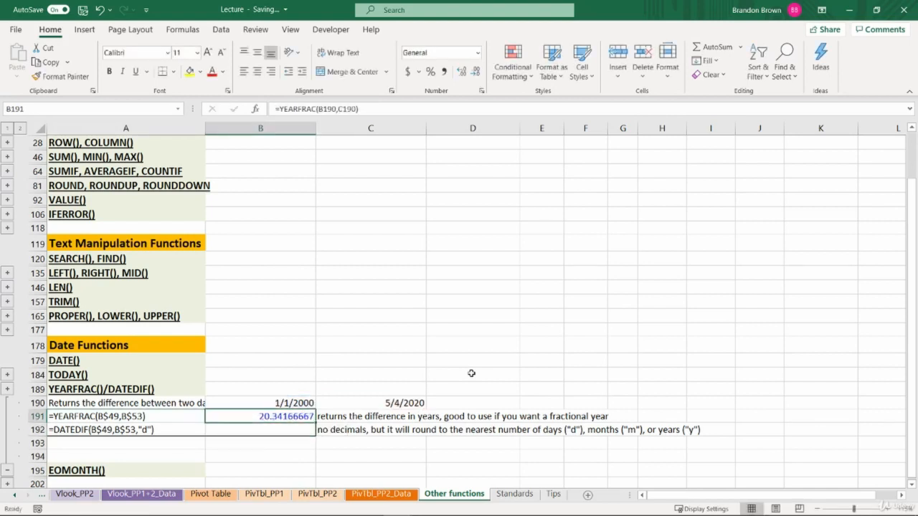
Change the start date in B190 to 1/1/2020 and check the YEARFRAC result against the two dates.
{"action": "left_click", "coordinate": [305, 400]}
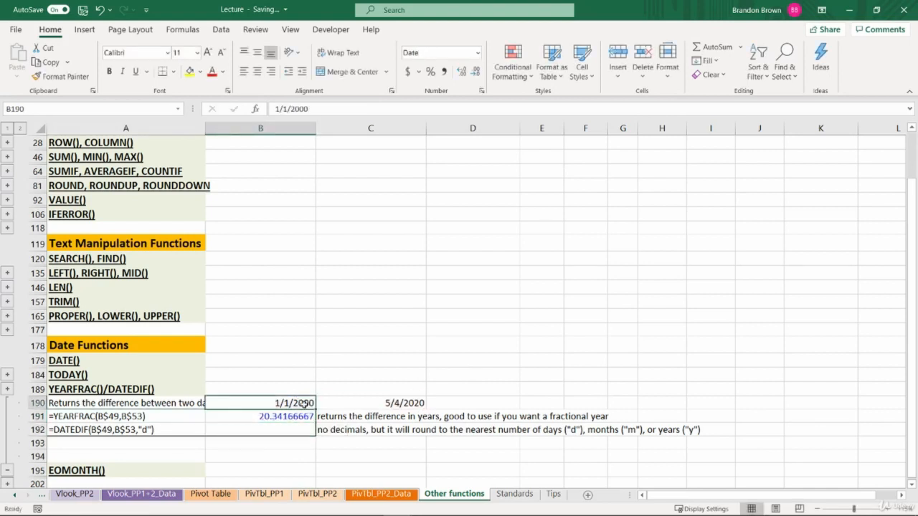
{"action": "double_click", "coordinate": [305, 400]}
{"action": "key", "text": "BackSpace"}
{"action": "type", "text": "2"}
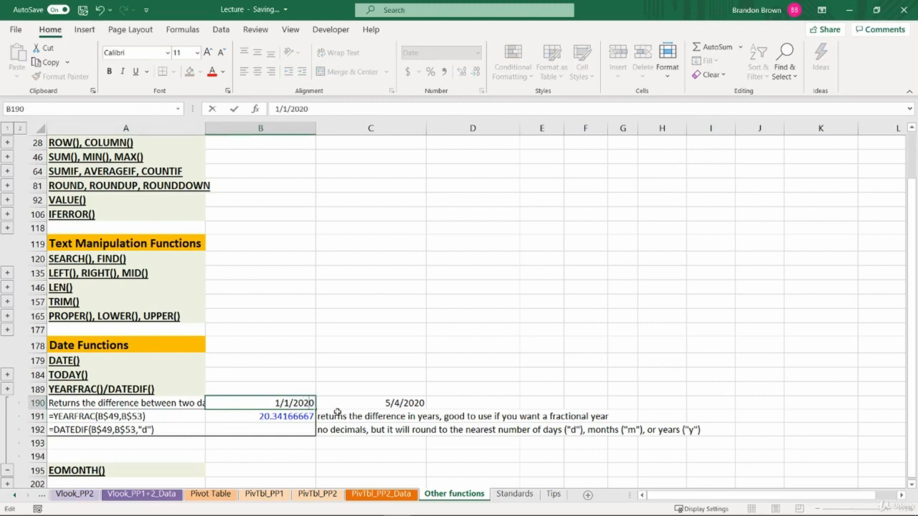
{"action": "key", "text": "Return"}
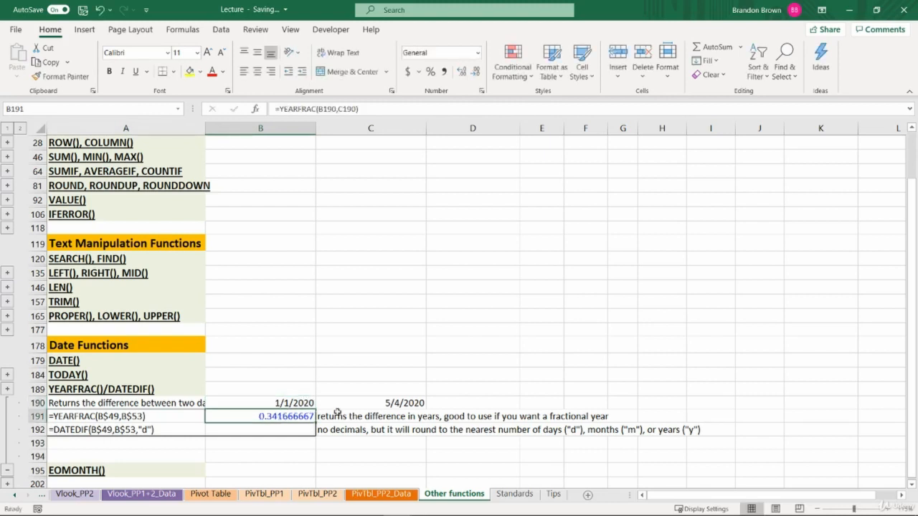
{"action": "left_click", "coordinate": [298, 406]}
{"action": "left_click_drag", "start_coordinate": [371, 403], "coordinate": [303, 404]}
{"action": "left_click", "coordinate": [272, 407]}
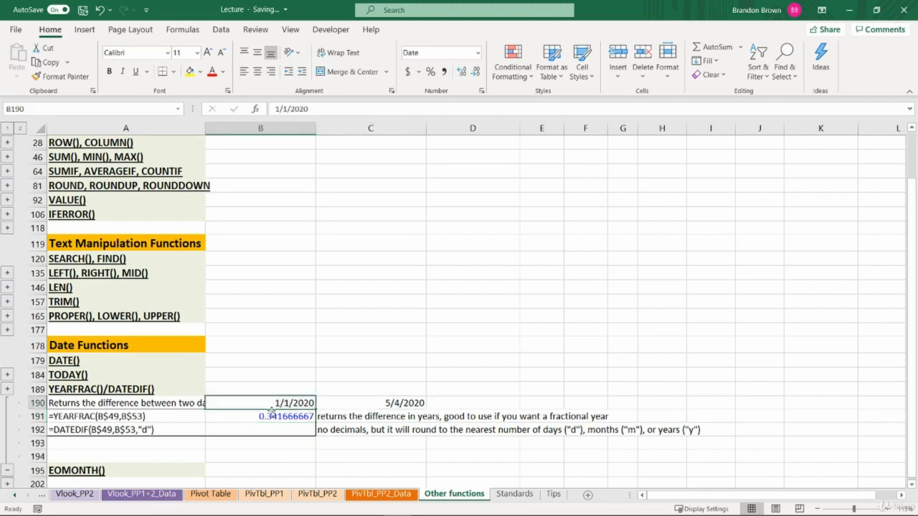
{"action": "left_click", "coordinate": [273, 412]}
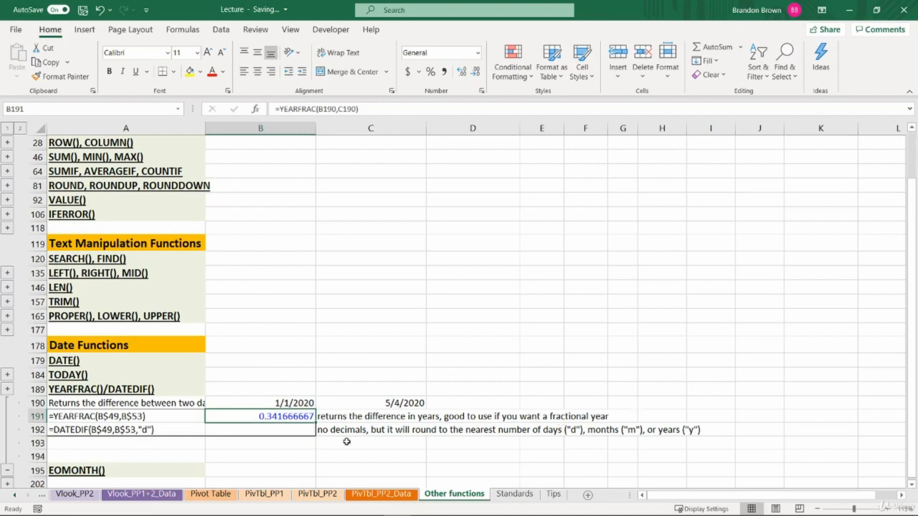
Review the note on DATEDIF's "d", "m" and "y" units and enter =datedif in B192 without arguments.
{"action": "left_click_drag", "start_coordinate": [109, 430], "coordinate": [258, 431]}
{"action": "left_click", "coordinate": [258, 431]}
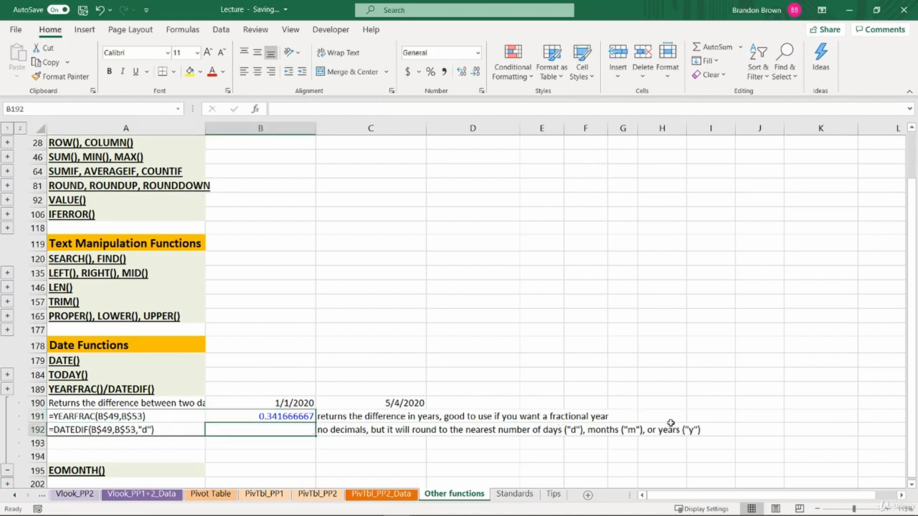
{"action": "left_click_drag", "start_coordinate": [537, 436], "coordinate": [561, 430]}
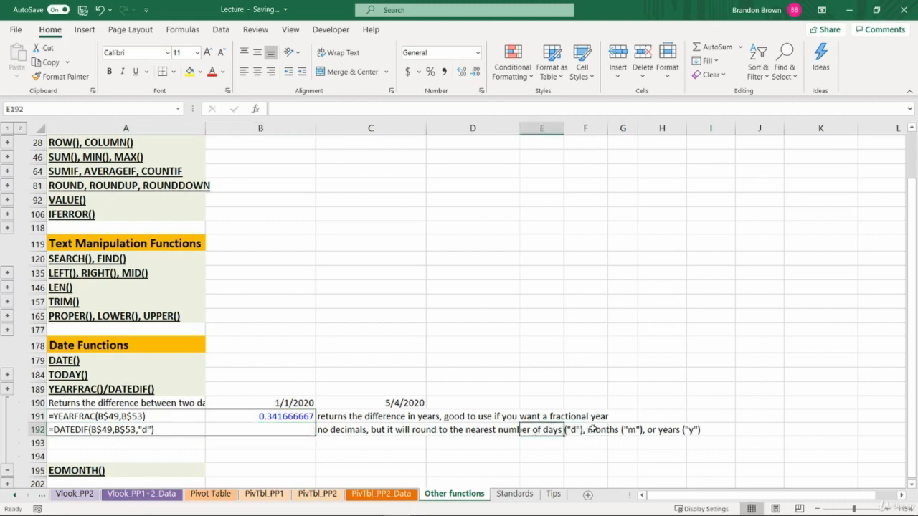
{"action": "left_click", "coordinate": [593, 429]}
{"action": "left_click", "coordinate": [655, 430]}
{"action": "left_click", "coordinate": [303, 434]}
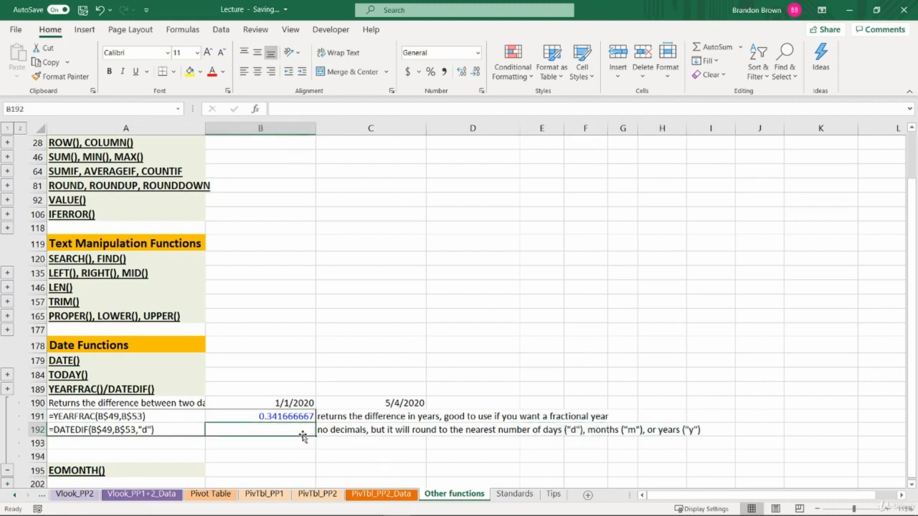
{"action": "type", "text": "=dateid"}
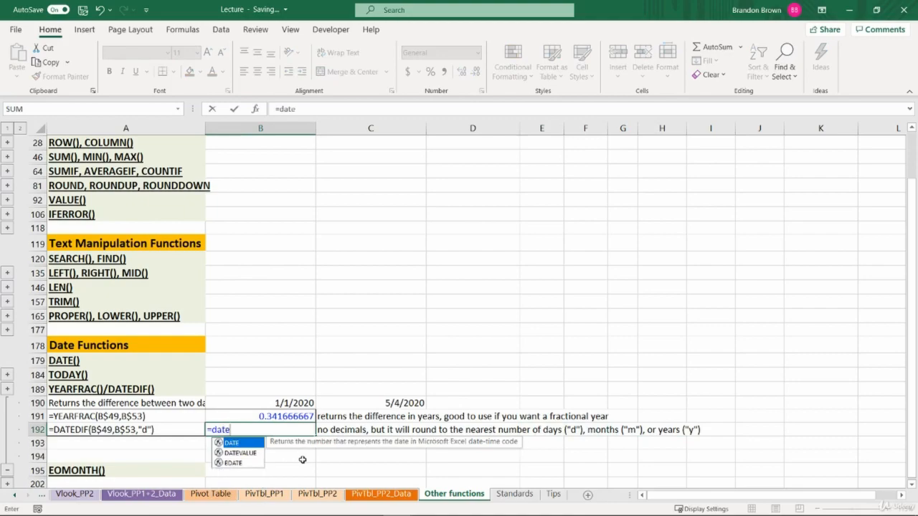
{"action": "key", "text": "BackSpace"}
{"action": "key", "text": "BackSpace"}
{"action": "type", "text": "d"}
{"action": "key", "text": "BackSpace"}
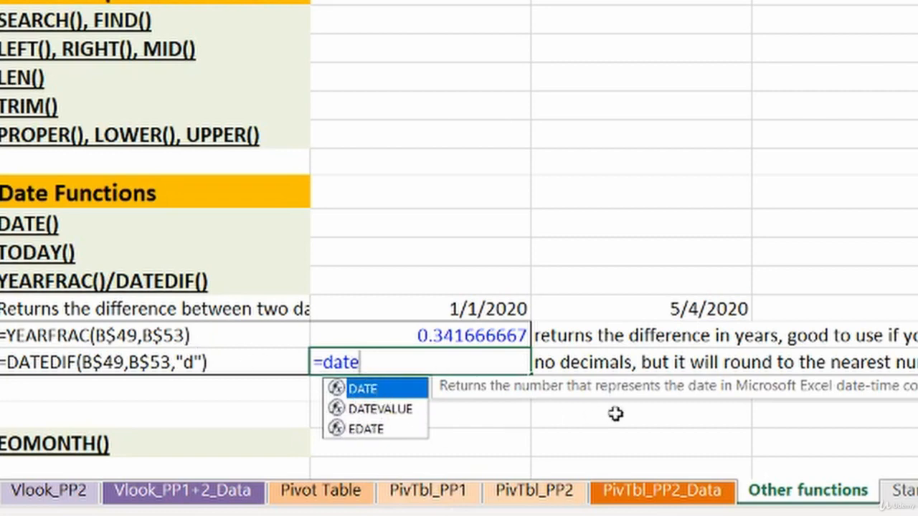
{"action": "type", "text": "dif"}
{"action": "key", "text": "Tab"}
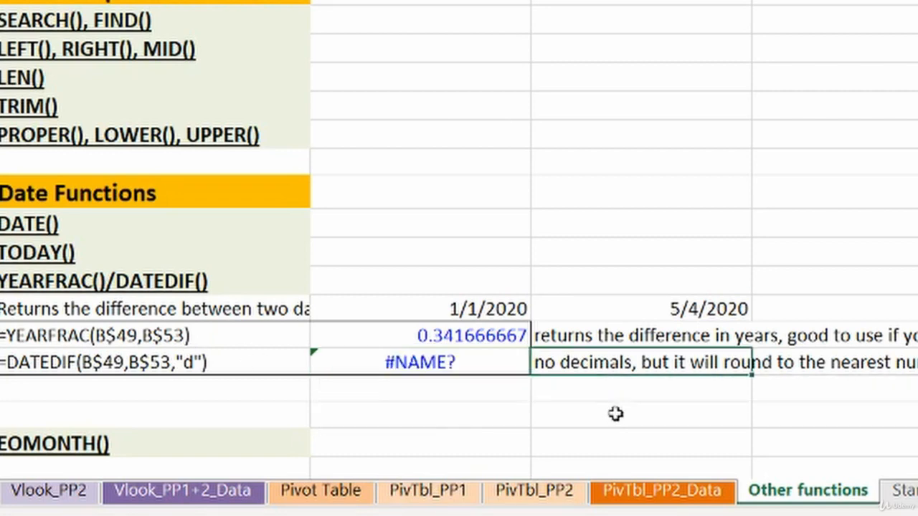
Complete the formula in B192 as =DATEDIF(B190,C190,"d") to count the days between the two dates.
{"action": "key", "text": "Left"}
{"action": "key", "text": "F2"}
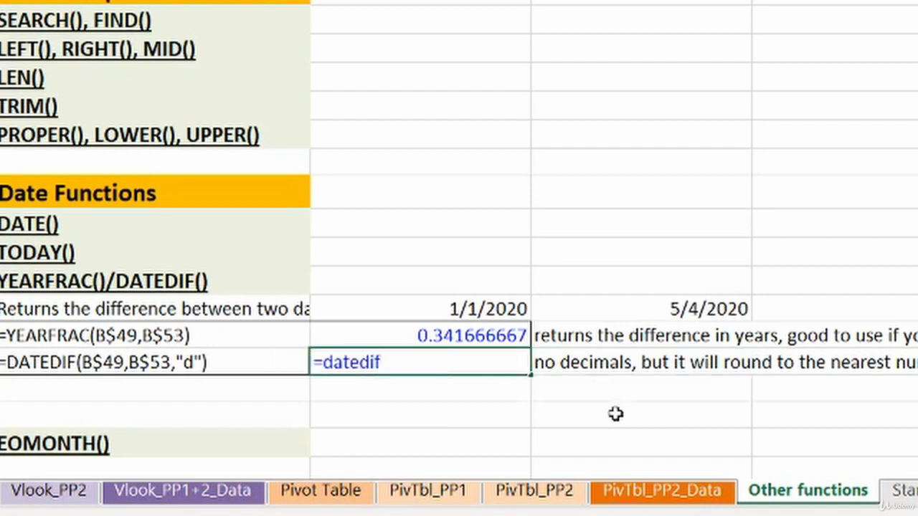
{"action": "type", "text": "("}
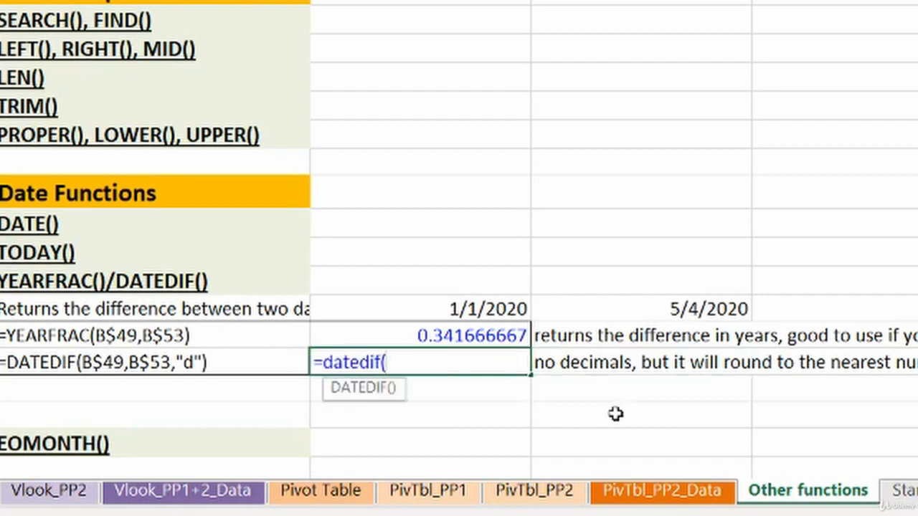
{"action": "left_click", "coordinate": [428, 307]}
{"action": "type", "text": ","}
{"action": "left_click", "coordinate": [611, 308]}
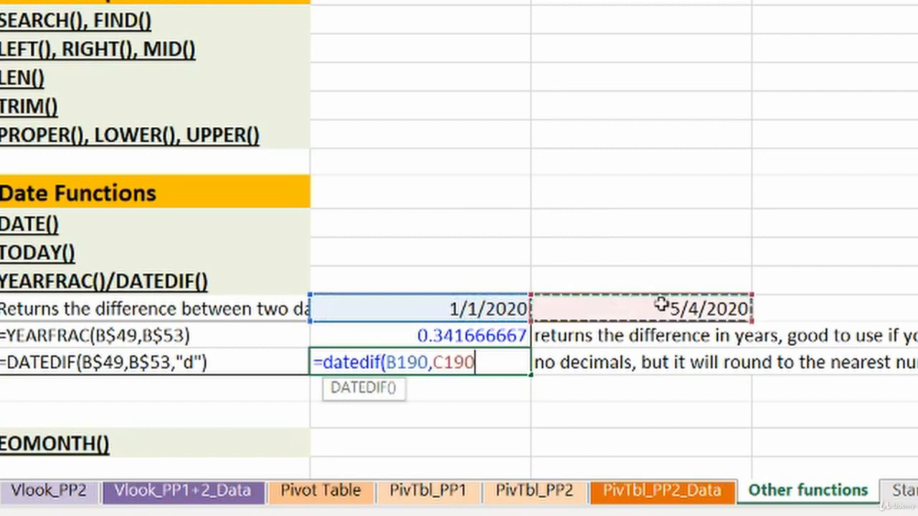
{"action": "type", "text": ",\"d"}
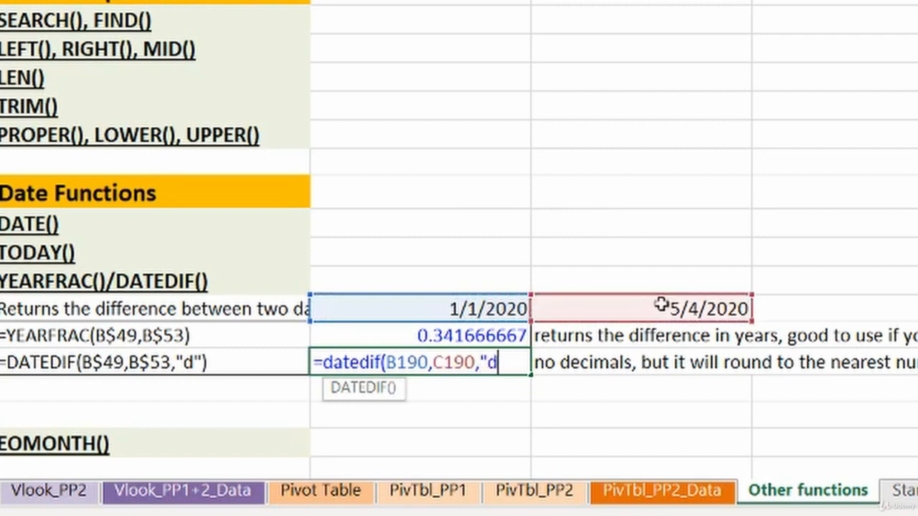
{"action": "type", "text": "\")"}
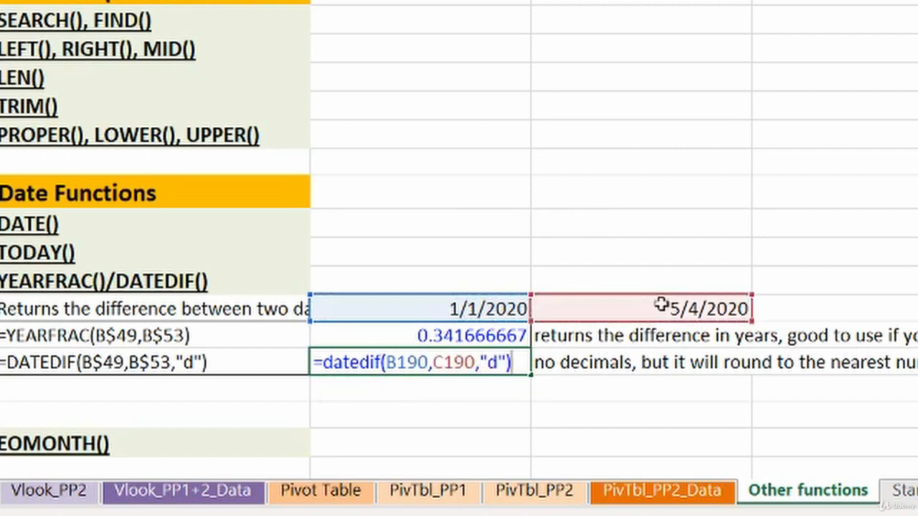
{"action": "key", "text": "Return"}
{"action": "key", "text": "Up"}
{"action": "key", "text": "shift+space"}
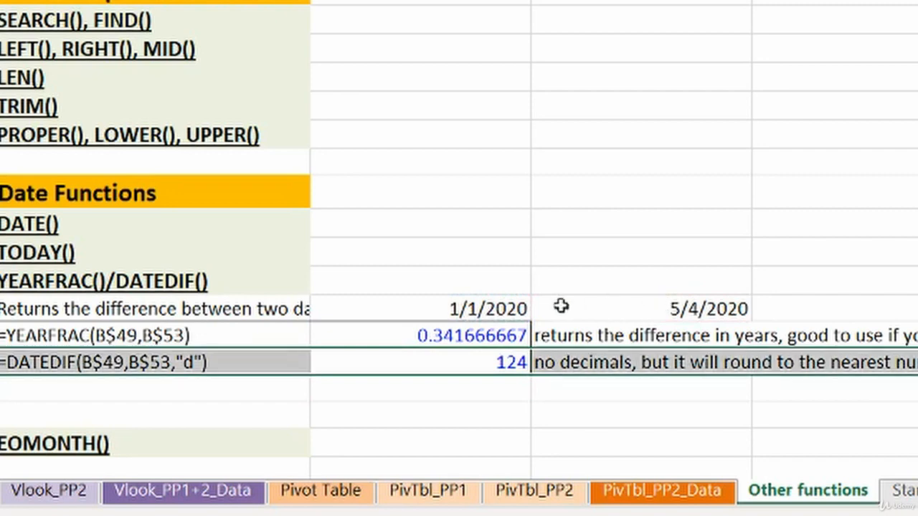
{"action": "left_click", "coordinate": [520, 307]}
{"action": "left_click", "coordinate": [641, 305]}
Change the DATEDIF unit in B192 to "m" to count the months between the two dates.
{"action": "double_click", "coordinate": [482, 359]}
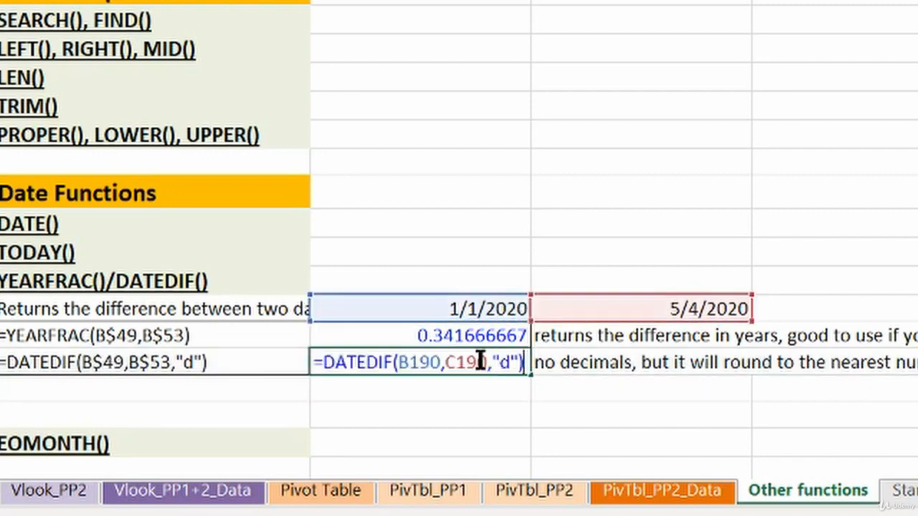
{"action": "double_click", "coordinate": [506, 362]}
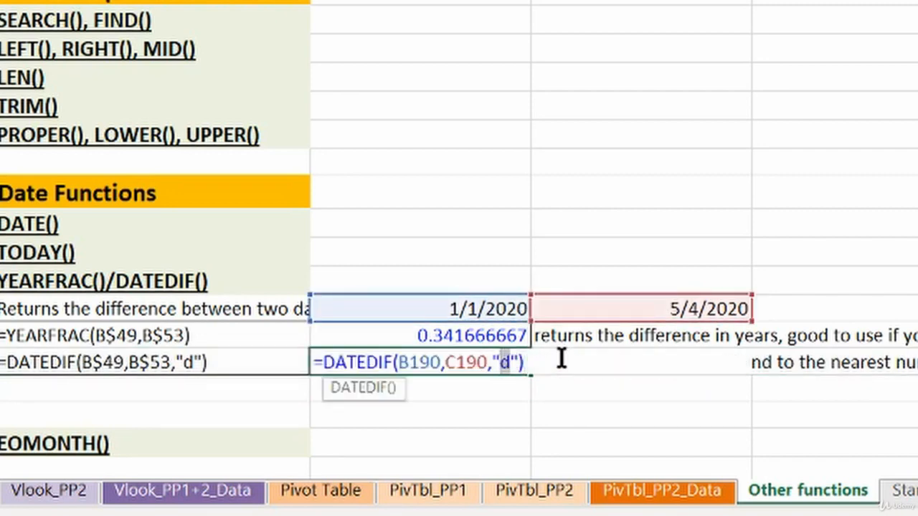
{"action": "type", "text": "m"}
{"action": "key", "text": "Return"}
{"action": "left_click", "coordinate": [449, 361]}
{"action": "left_click", "coordinate": [520, 310]}
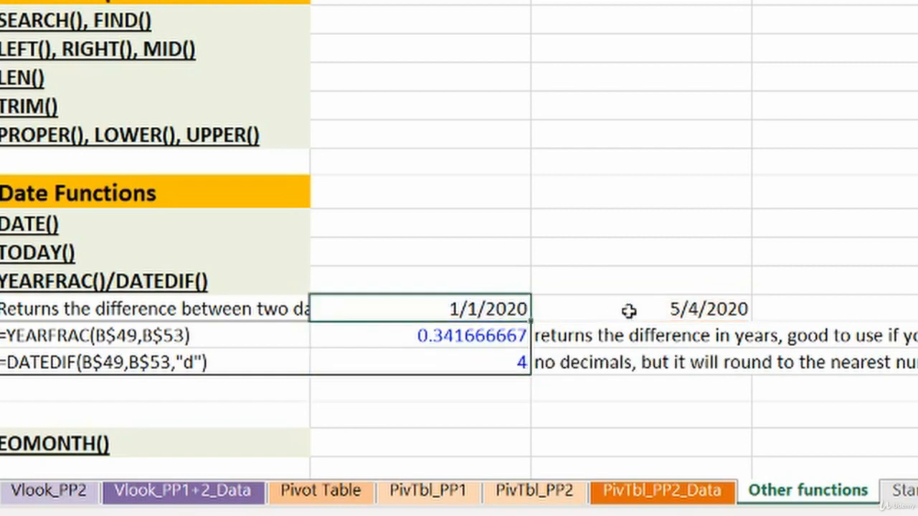
{"action": "left_click", "coordinate": [629, 311]}
Set the DATEDIF unit in B192 to "y" and compare its result with the dates and the YEARFRAC result.
{"action": "double_click", "coordinate": [498, 359]}
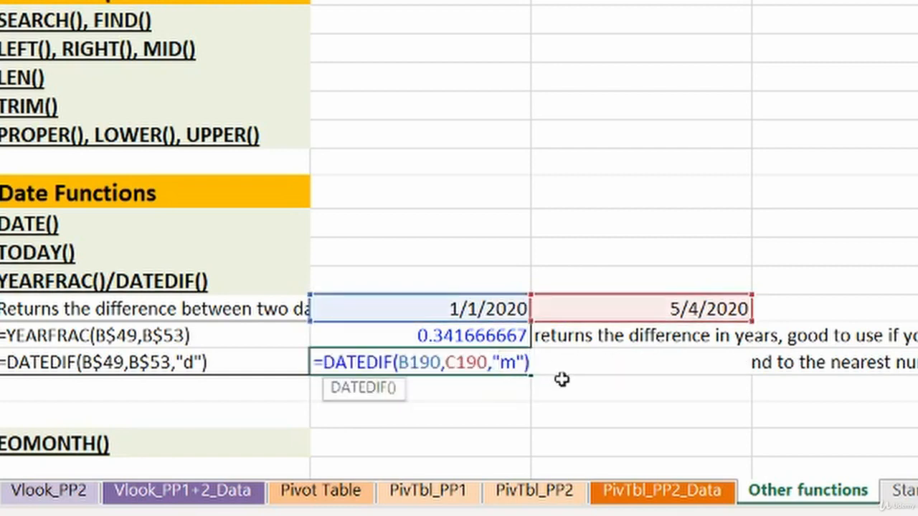
{"action": "key", "text": "shift+Right"}
{"action": "type", "text": "y"}
{"action": "key", "text": "Return"}
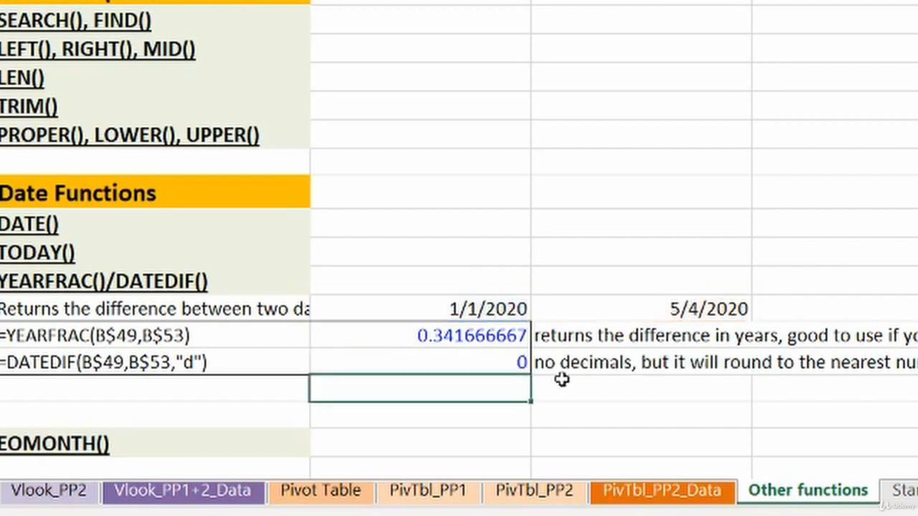
{"action": "left_click", "coordinate": [471, 356]}
{"action": "left_click_drag", "start_coordinate": [494, 310], "coordinate": [656, 306]}
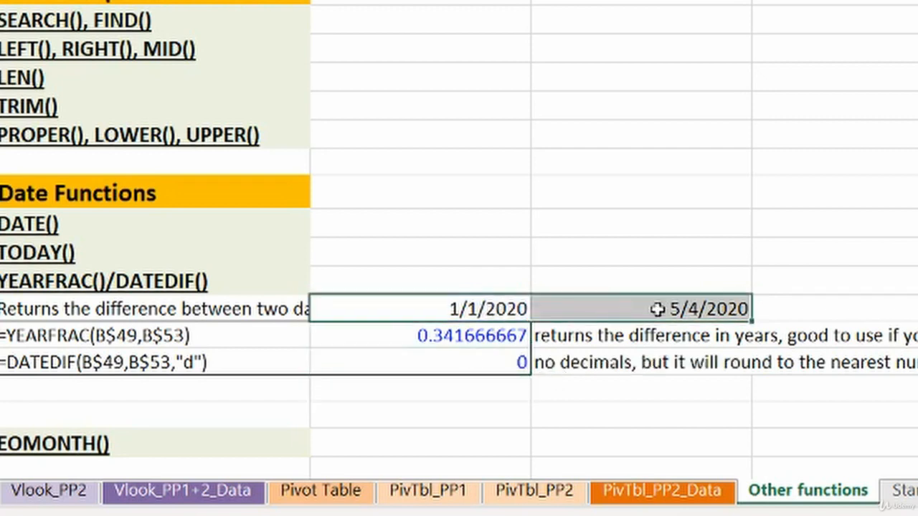
{"action": "left_click", "coordinate": [407, 365]}
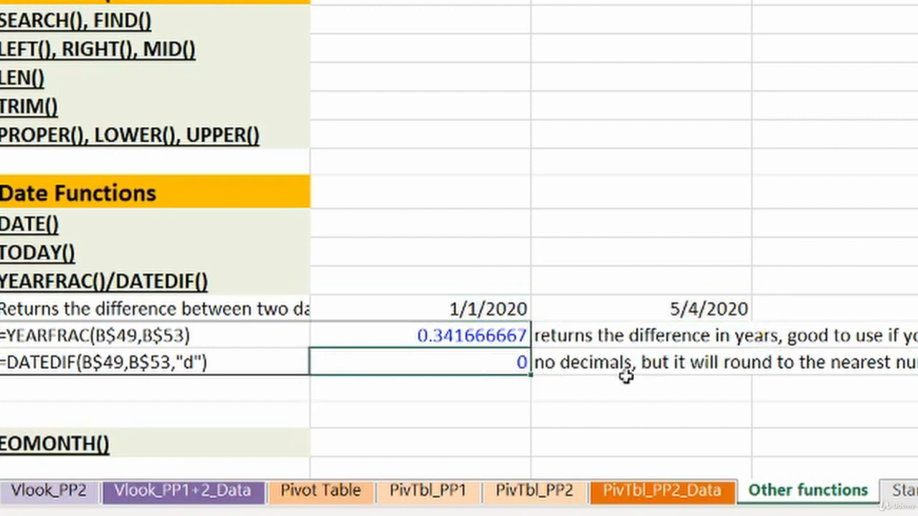
{"action": "left_click", "coordinate": [441, 331]}
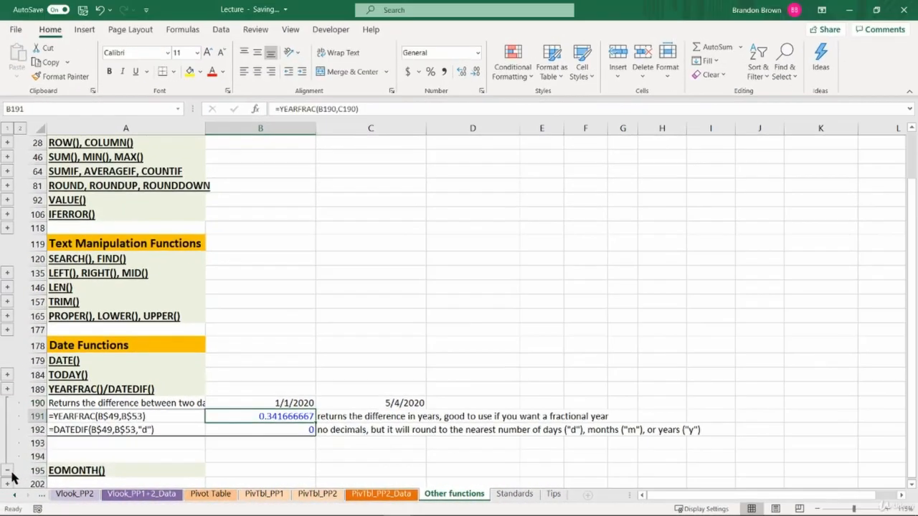
Collapse the YEARFRAC()/DATEDIF() section and expand the EOMONTH() section to review its notes and example formulas.
{"action": "left_click", "coordinate": [7, 472]}
{"action": "left_click", "coordinate": [62, 430]}
{"action": "scroll", "coordinate": [63, 420], "scroll_direction": "down", "scroll_amount": 1}
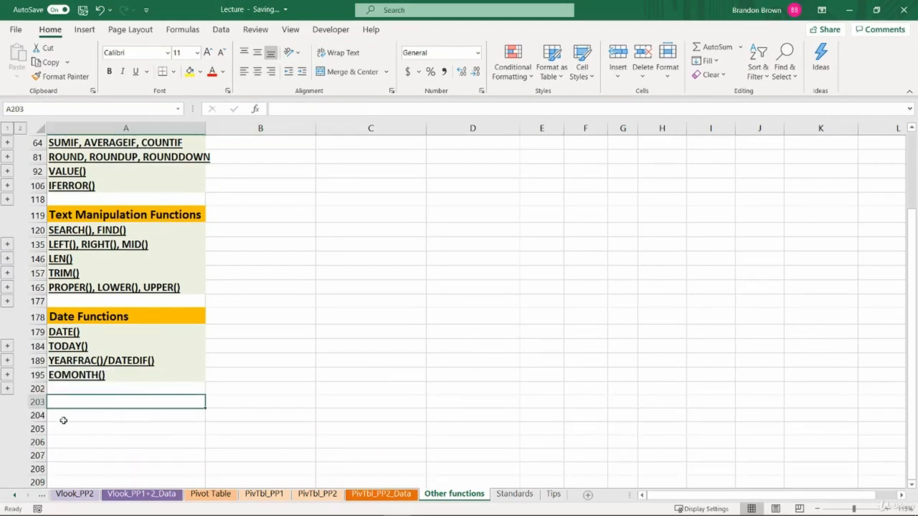
{"action": "left_click", "coordinate": [7, 388]}
{"action": "left_click_drag", "start_coordinate": [147, 375], "coordinate": [212, 424]}
{"action": "left_click", "coordinate": [147, 428]}
{"action": "left_click", "coordinate": [213, 426]}
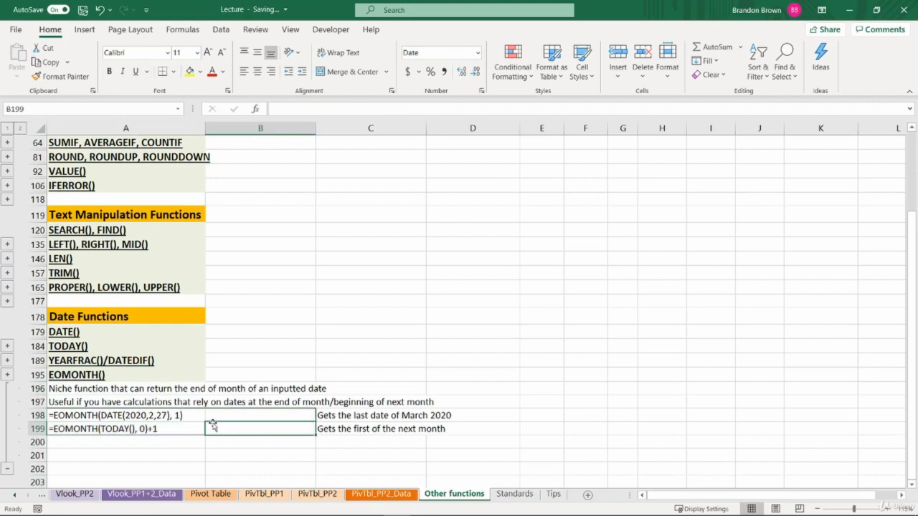
Enter the formula =EOMONTH(DATE(2020,1,26),0) in cell B198 beside the first EOMONTH example.
{"action": "scroll", "coordinate": [213, 427], "scroll_direction": "down", "scroll_amount": 1}
{"action": "left_click", "coordinate": [216, 399]}
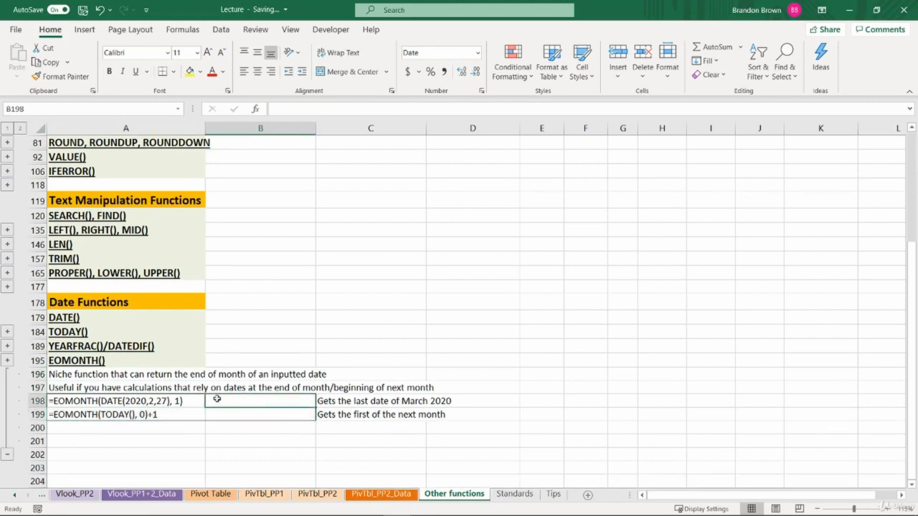
{"action": "type", "text": "="}
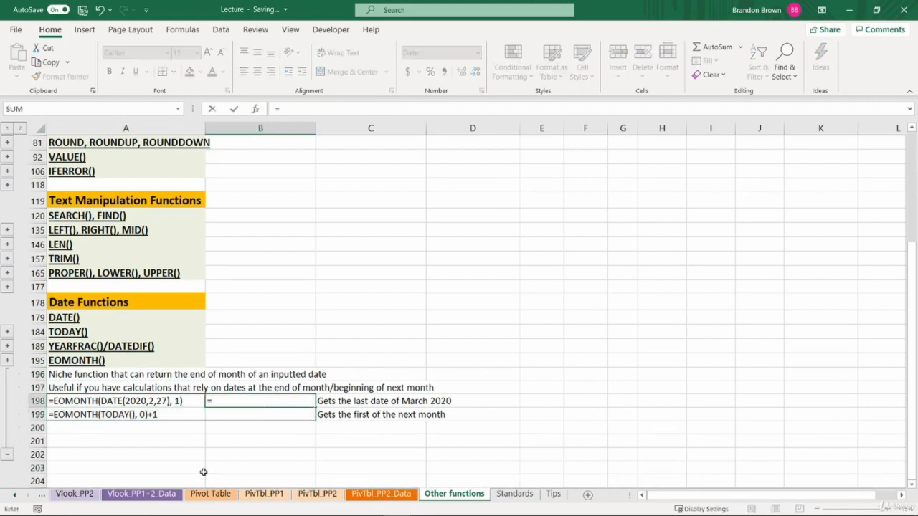
{"action": "type", "text": "eomo"}
{"action": "key", "text": "Tab"}
{"action": "type", "text": "date"}
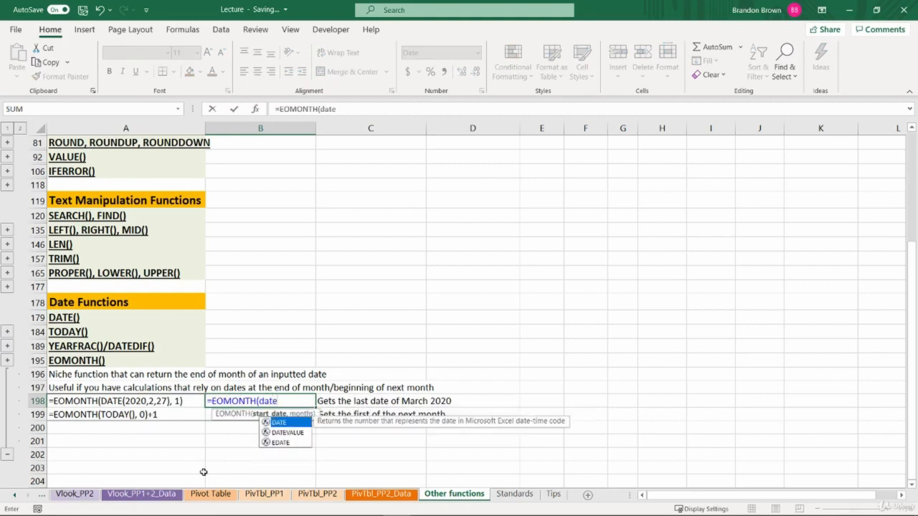
{"action": "key", "text": "Tab"}
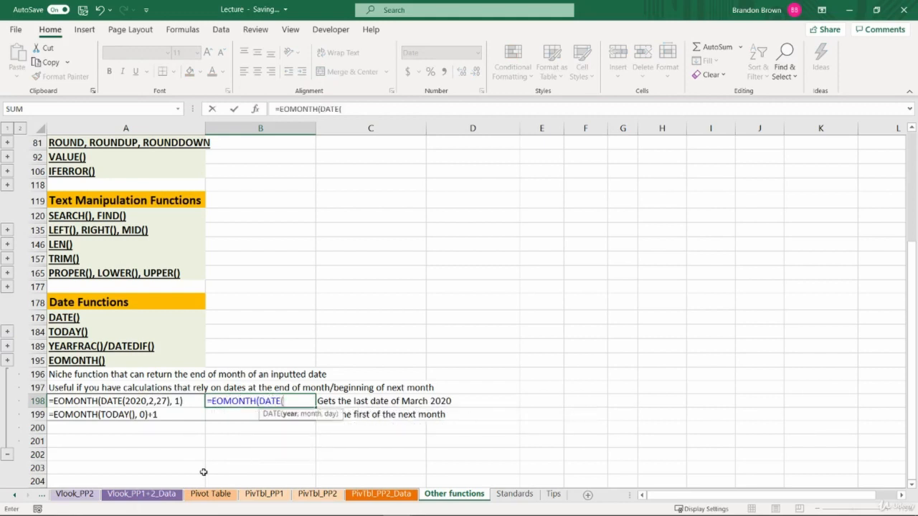
{"action": "type", "text": "2020,1,"}
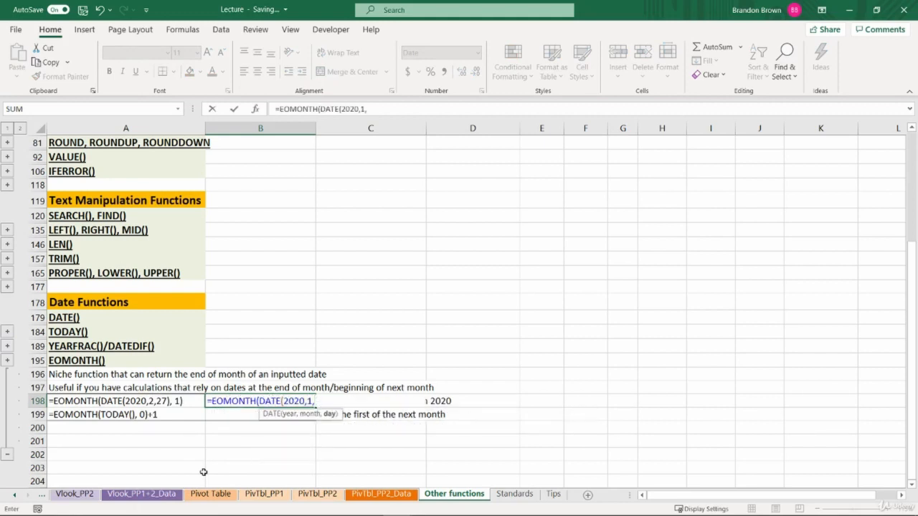
{"action": "type", "text": "26),"}
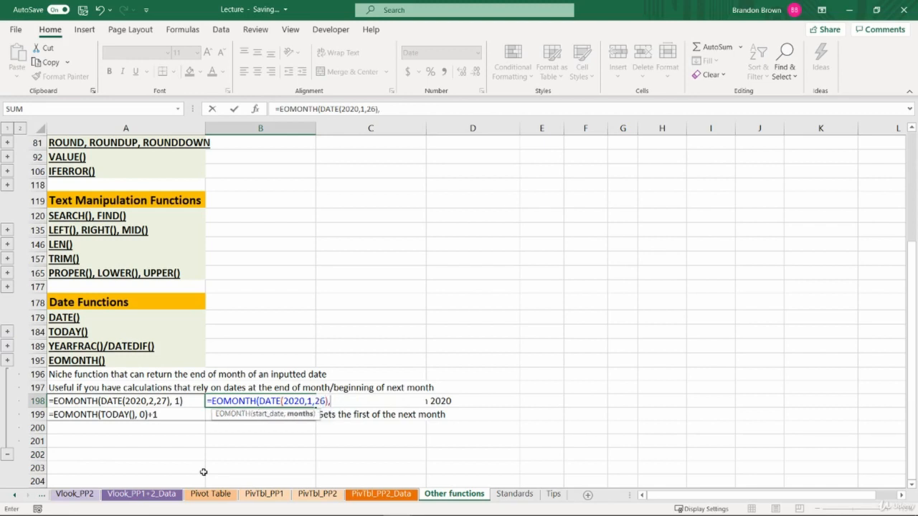
{"action": "type", "text": "0"}
{"action": "type", "text": ")"}
Change the date inside the B198 formula to month 2, day 27, so it reads =EOMONTH(DATE(2020,2,27),0).
{"action": "double_click", "coordinate": [309, 402]}
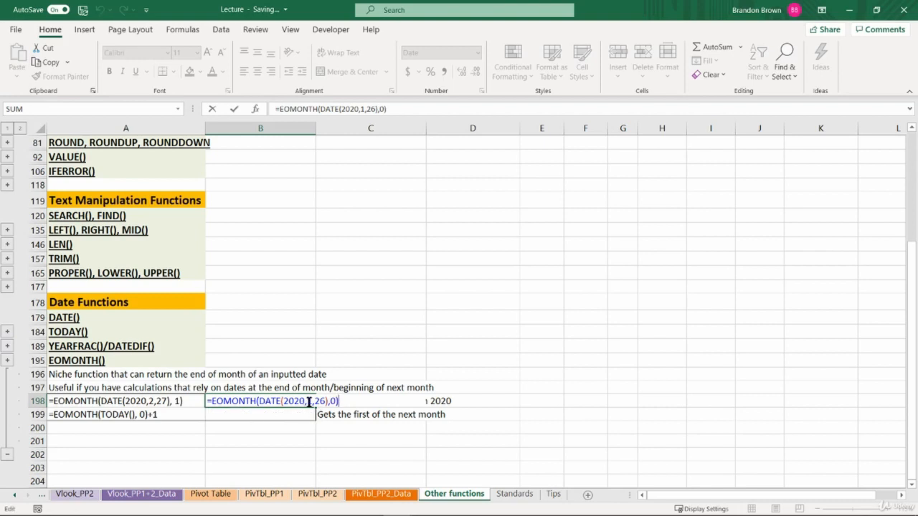
{"action": "left_click_drag", "start_coordinate": [309, 401], "coordinate": [324, 402]}
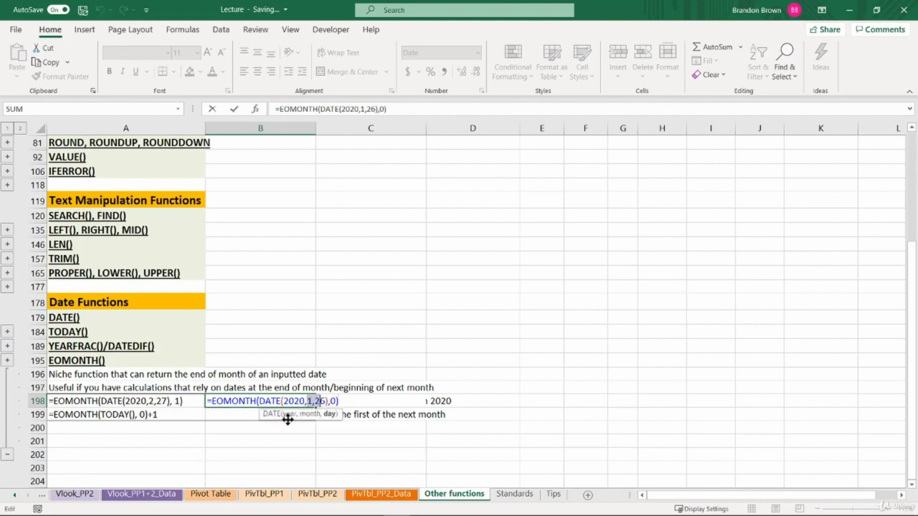
{"action": "type", "text": "2"}
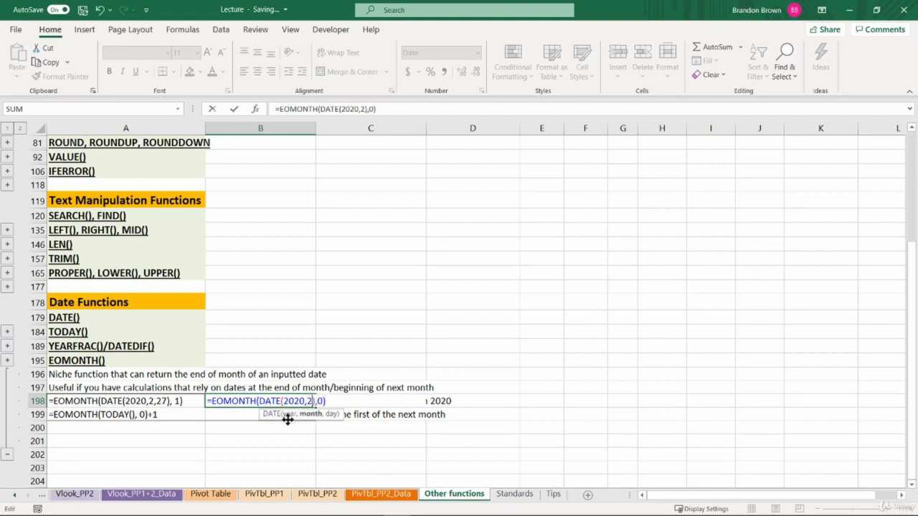
{"action": "type", "text": ",27"}
{"action": "key", "text": "Return"}
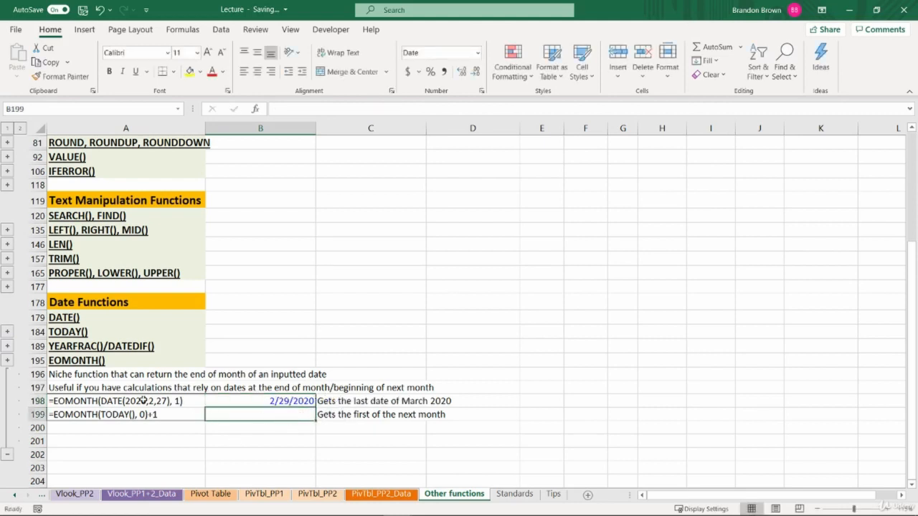
Set the months argument of the EOMONTH formula in B198 to 1 to get the end of the following month.
{"action": "left_click", "coordinate": [271, 402]}
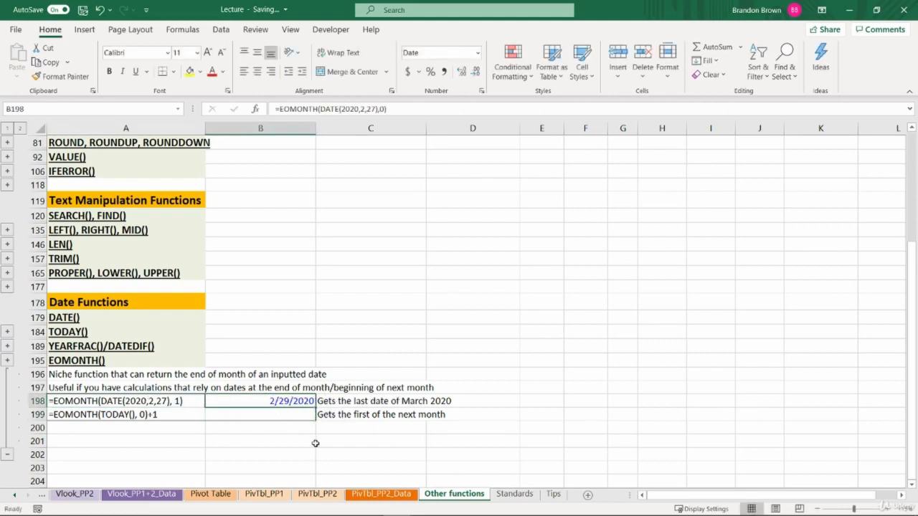
{"action": "key", "text": "F2"}
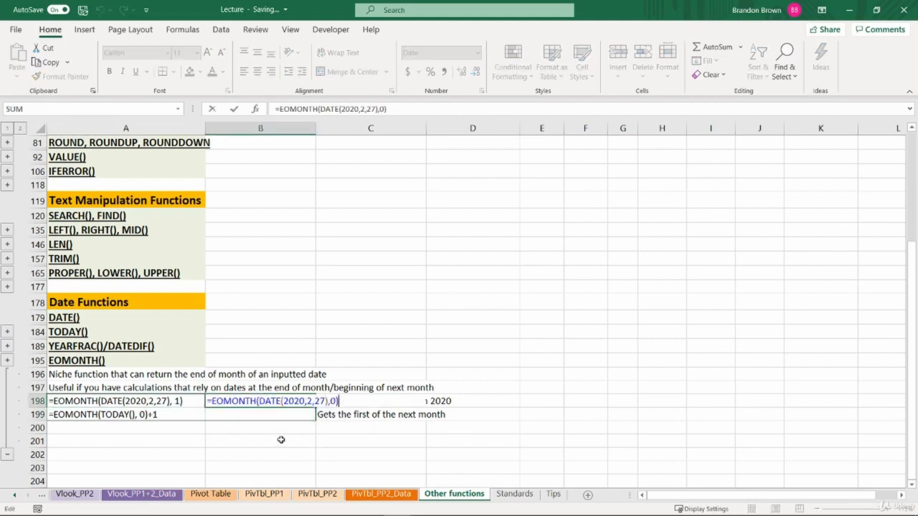
{"action": "left_click", "coordinate": [313, 404]}
{"action": "key", "text": "Right"}
{"action": "key", "text": "Right"}
{"action": "key", "text": "Right"}
{"action": "key", "text": "Right"}
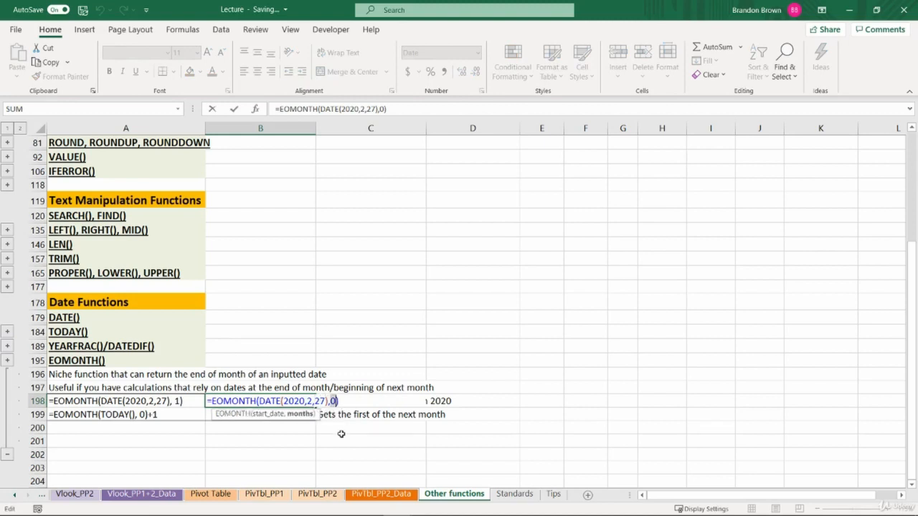
{"action": "type", "text": "1"}
{"action": "key", "text": "Return"}
Append +1 to the EOMONTH formula in B198 to return the first day of the month after.
{"action": "left_click", "coordinate": [298, 403]}
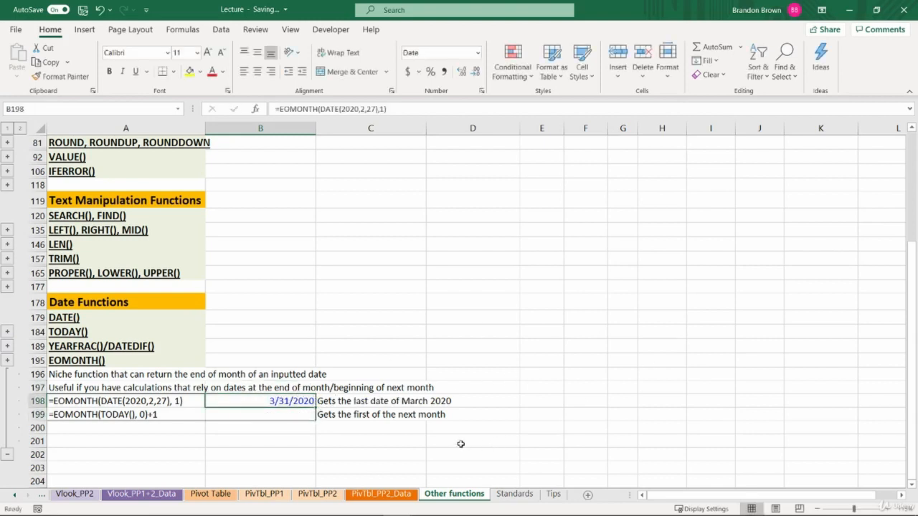
{"action": "key", "text": "F2"}
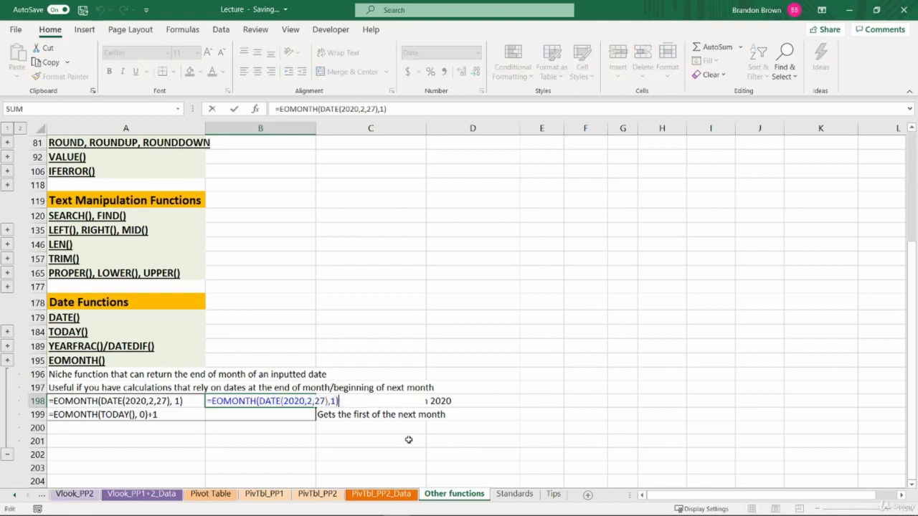
{"action": "type", "text": "+1"}
{"action": "key", "text": "Return"}
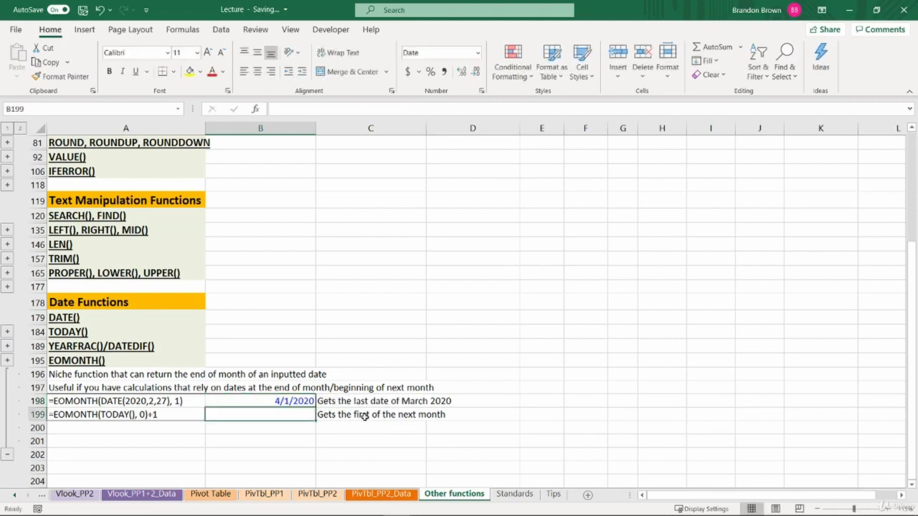
{"action": "left_click", "coordinate": [291, 401]}
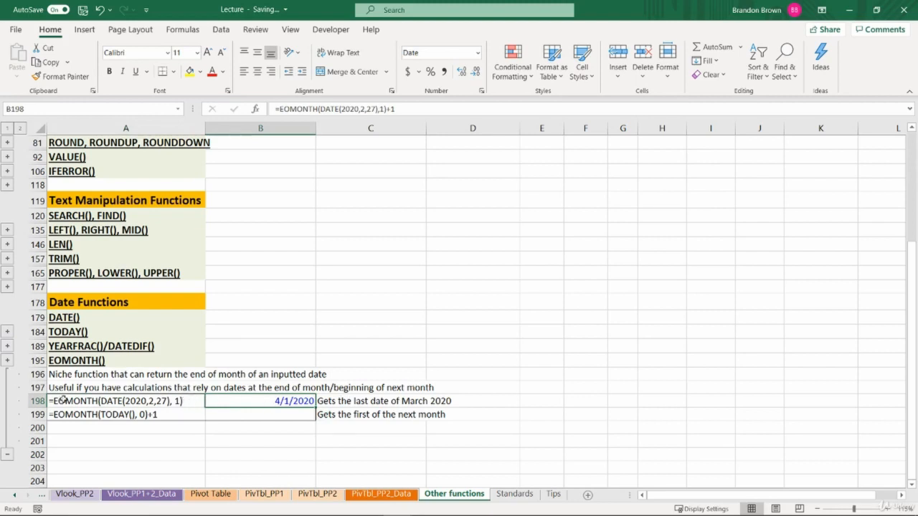
Collapse the EOMONTH() section and return to the sheet's title in cell A1.
{"action": "left_click_drag", "start_coordinate": [80, 360], "coordinate": [433, 428]}
{"action": "left_click", "coordinate": [8, 454]}
{"action": "left_click", "coordinate": [296, 324]}
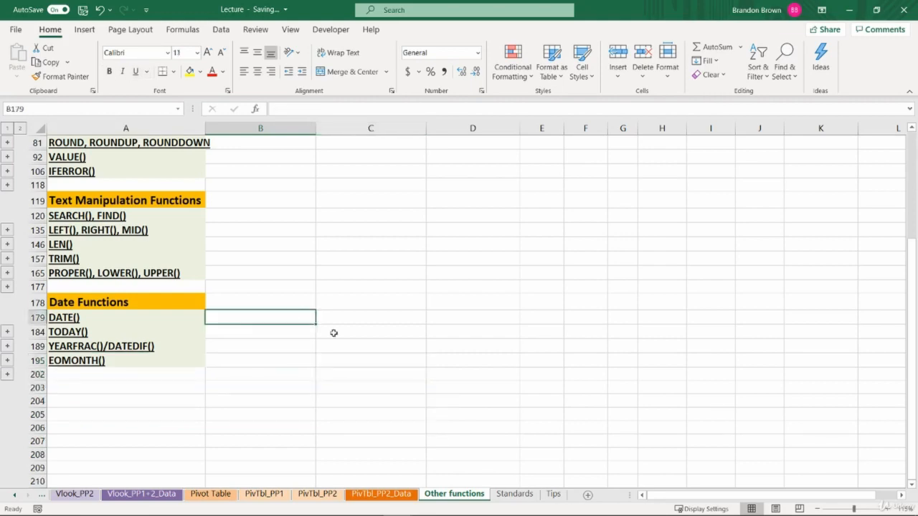
{"action": "scroll", "coordinate": [333, 333], "scroll_direction": "up", "scroll_amount": 5}
{"action": "scroll", "coordinate": [334, 332], "scroll_direction": "up", "scroll_amount": 2}
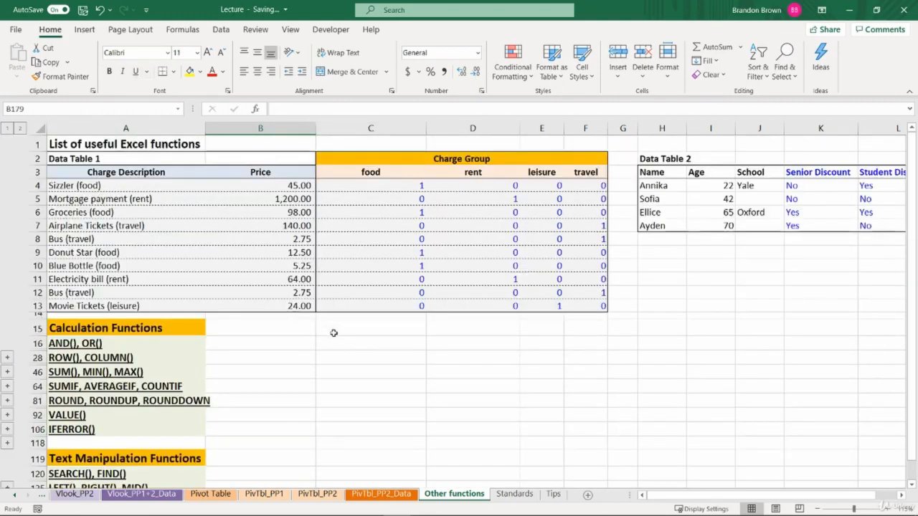
{"action": "left_click", "coordinate": [104, 146]}
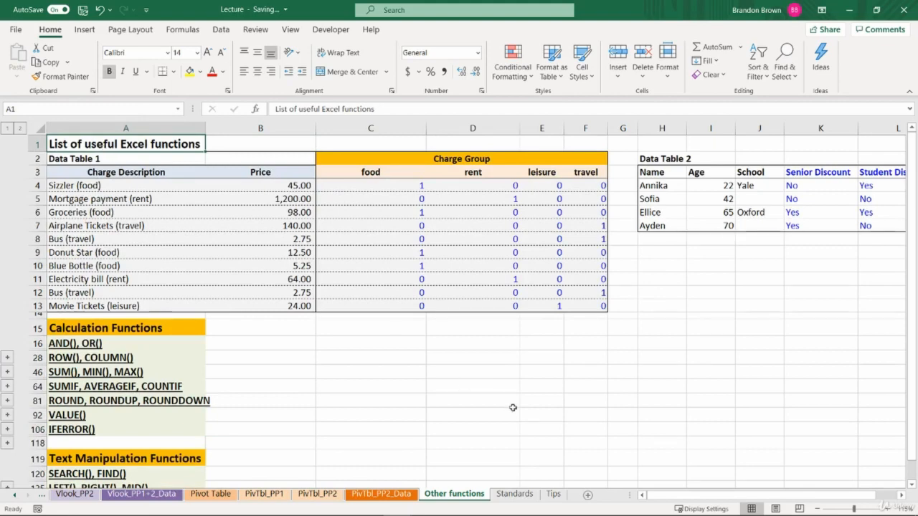
Look over the Standards sheet and the Tips sheet.
{"action": "left_click", "coordinate": [515, 494]}
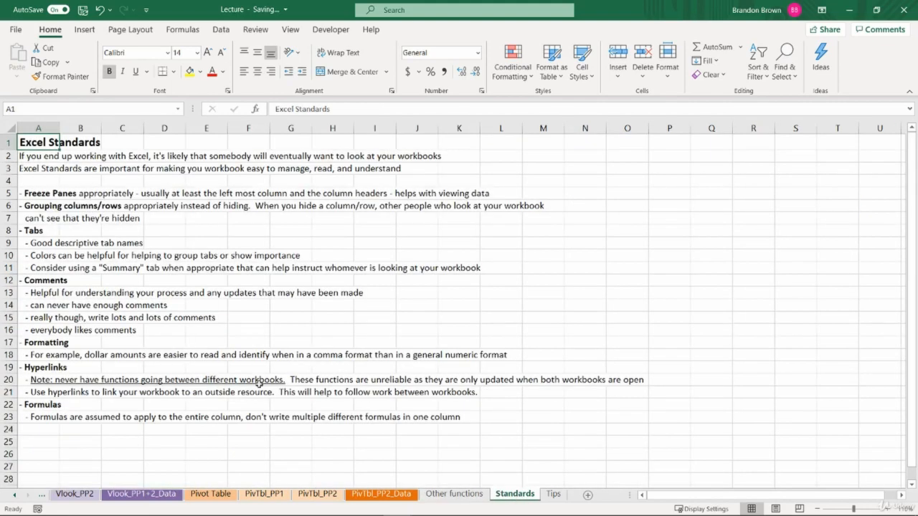
{"action": "left_click", "coordinate": [553, 494]}
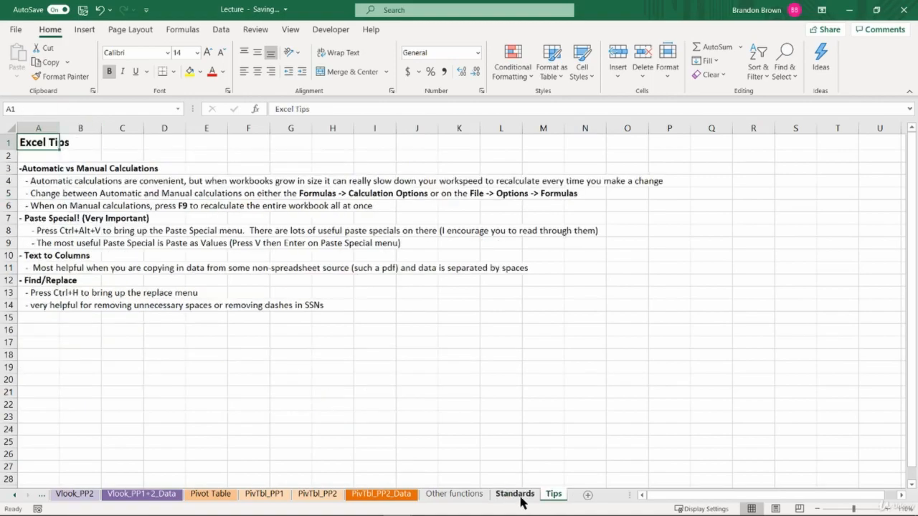